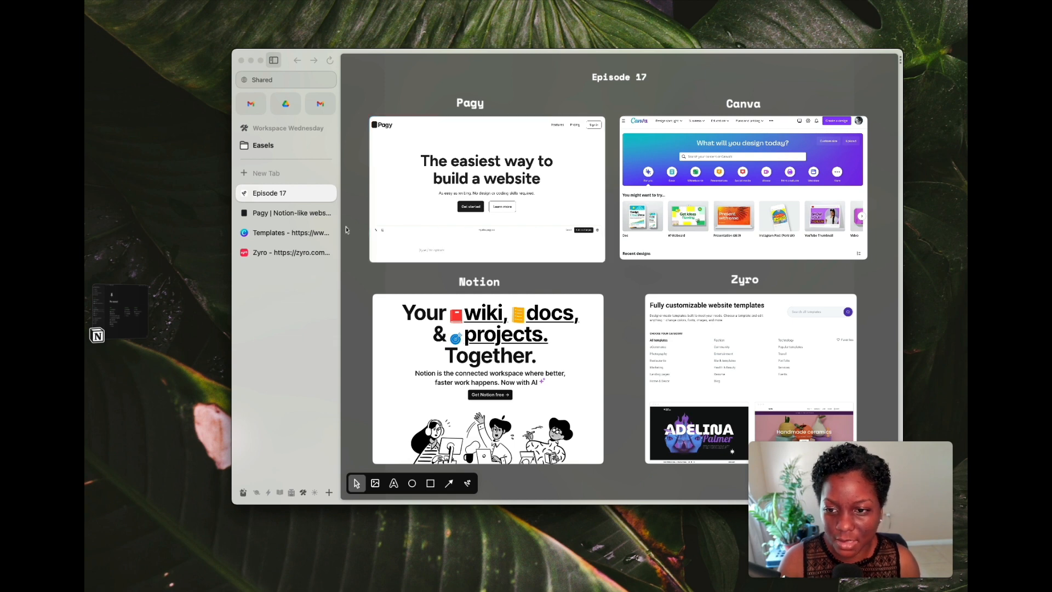
- Open the Pagy website with the browser sidebar hidden and review its features, sample templates, pricing and testimonials
left_click(284, 211)
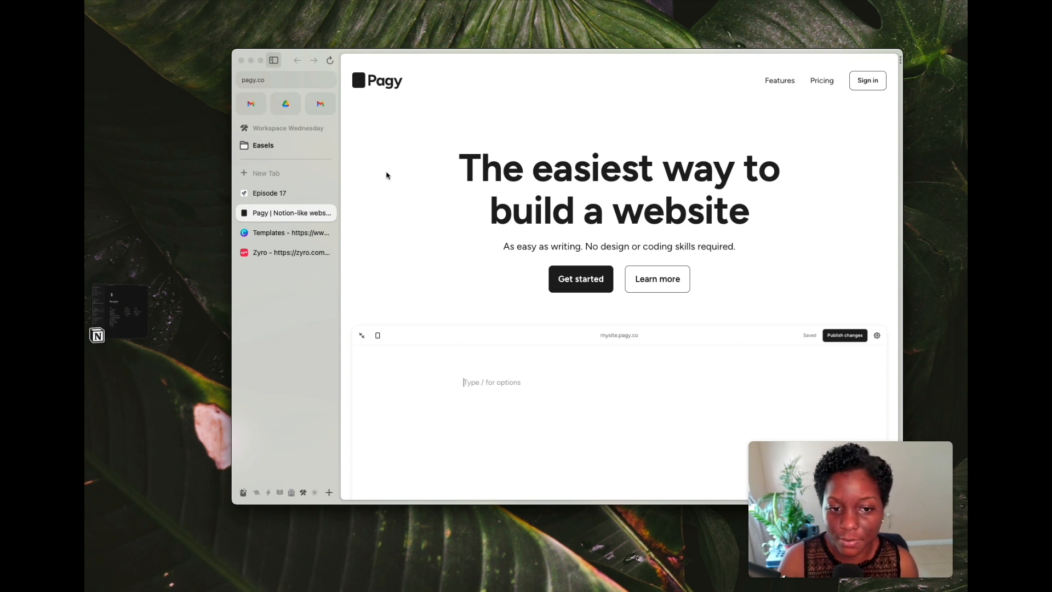
left_click(274, 60)
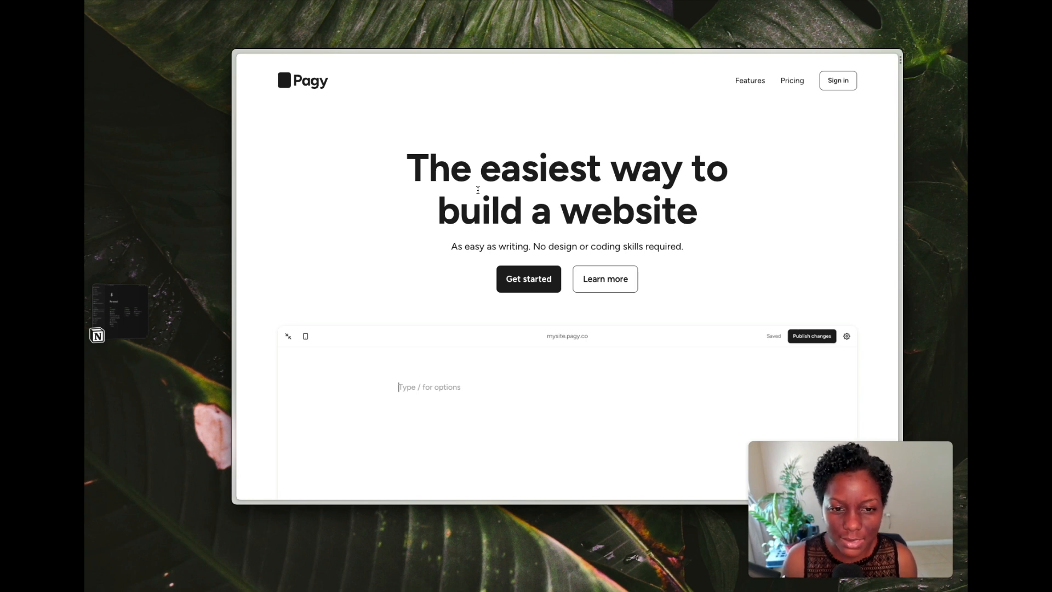
scroll(477, 191, "down", 10)
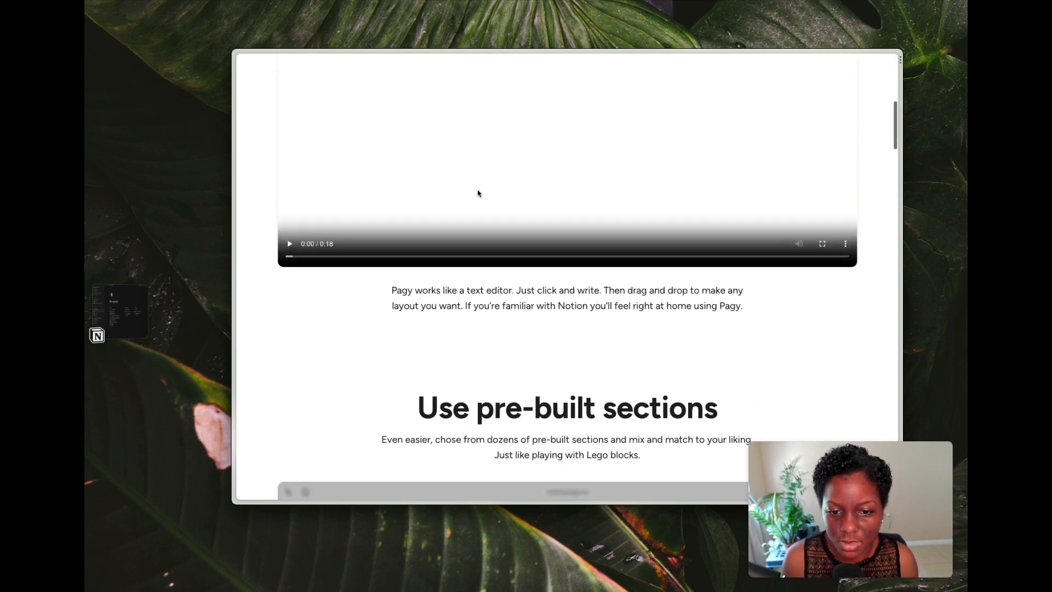
scroll(478, 193, "down", 10)
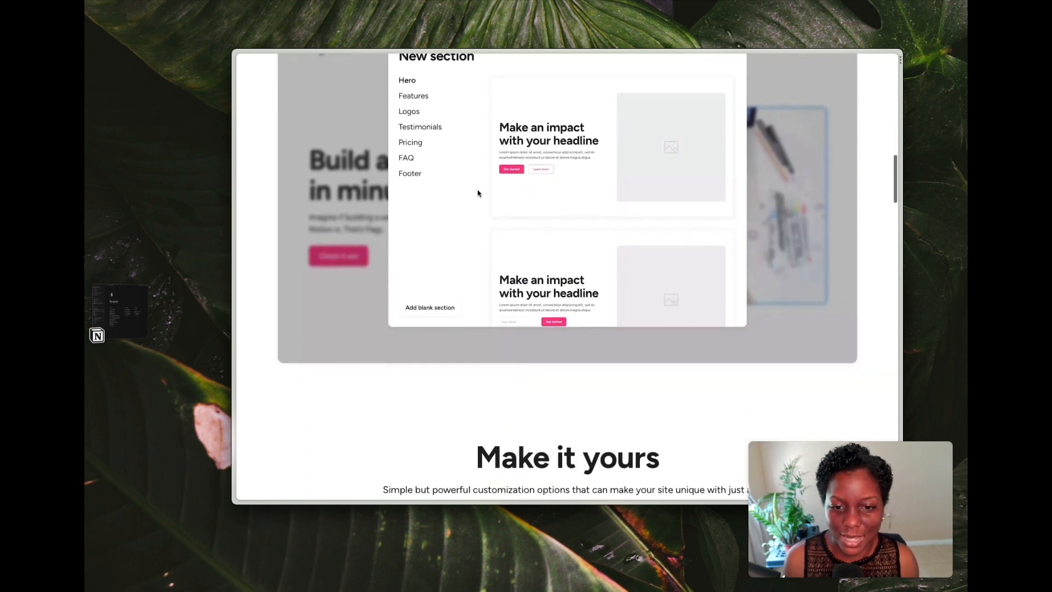
scroll(478, 193, "down", 10)
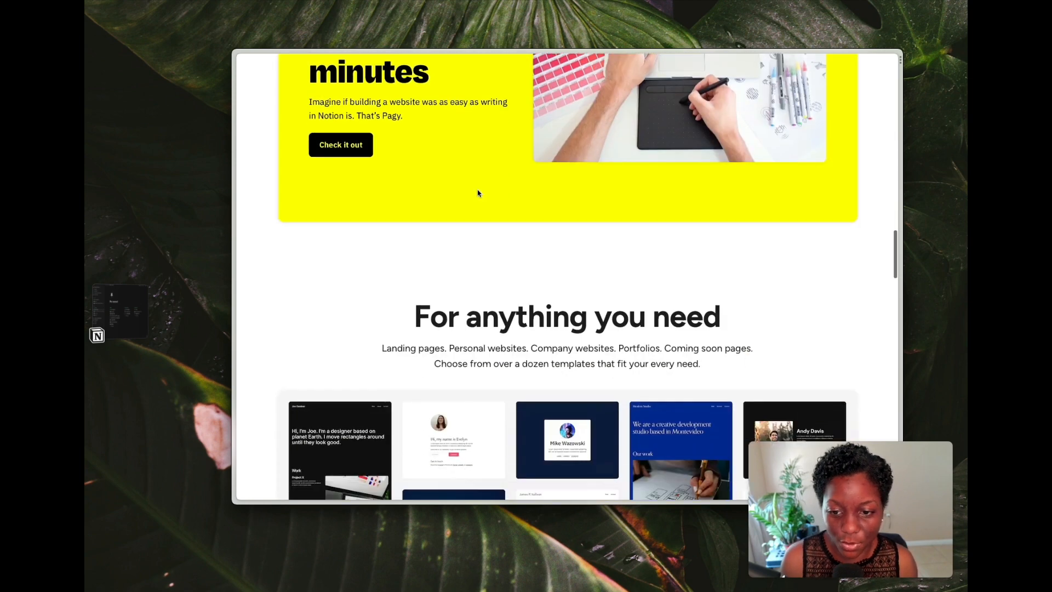
scroll(477, 193, "down", 10)
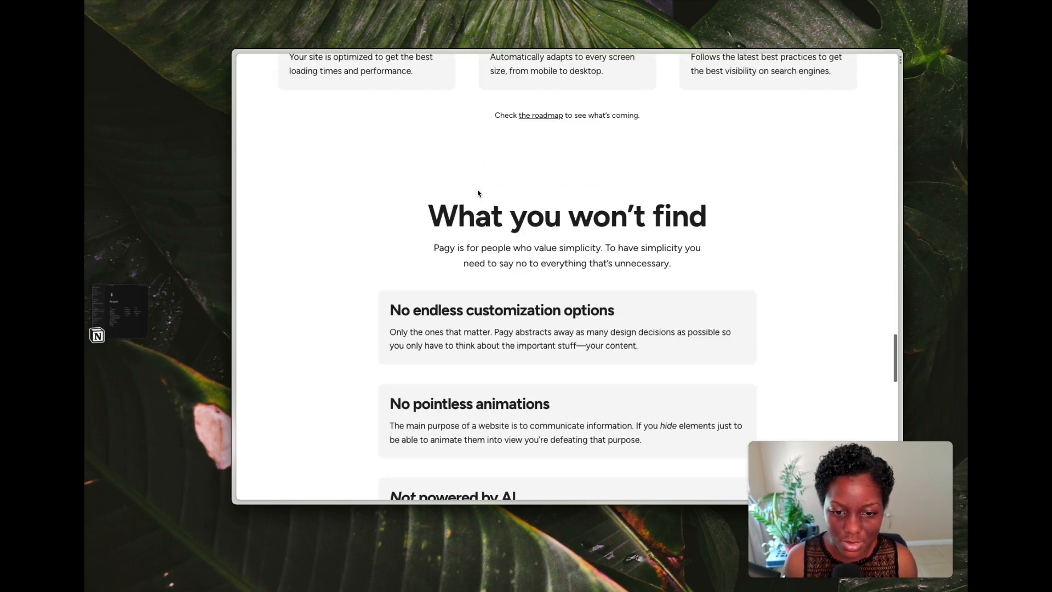
scroll(478, 193, "down", 10)
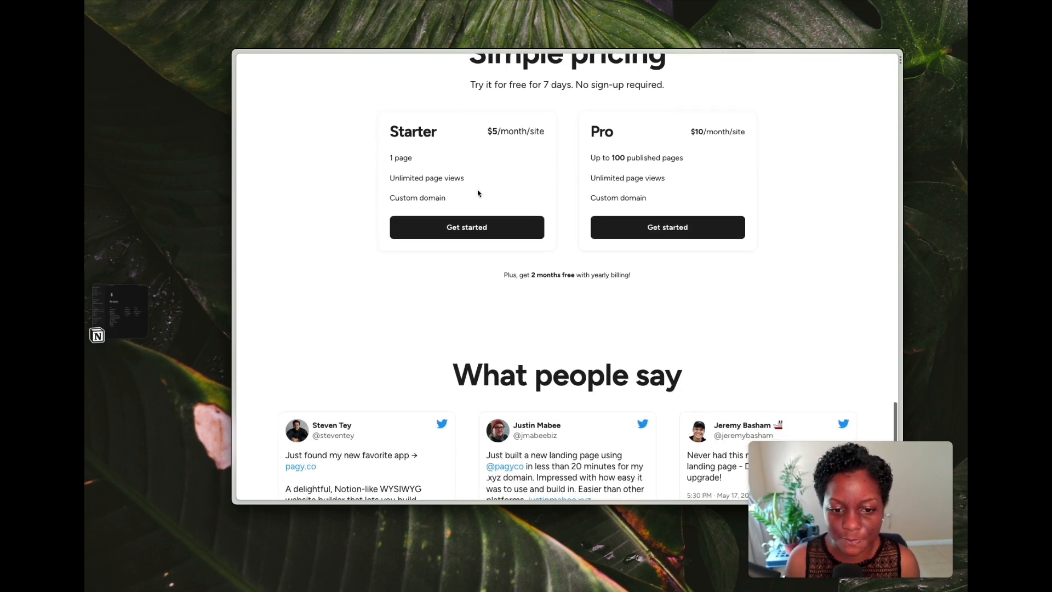
scroll(467, 312, "down", 3)
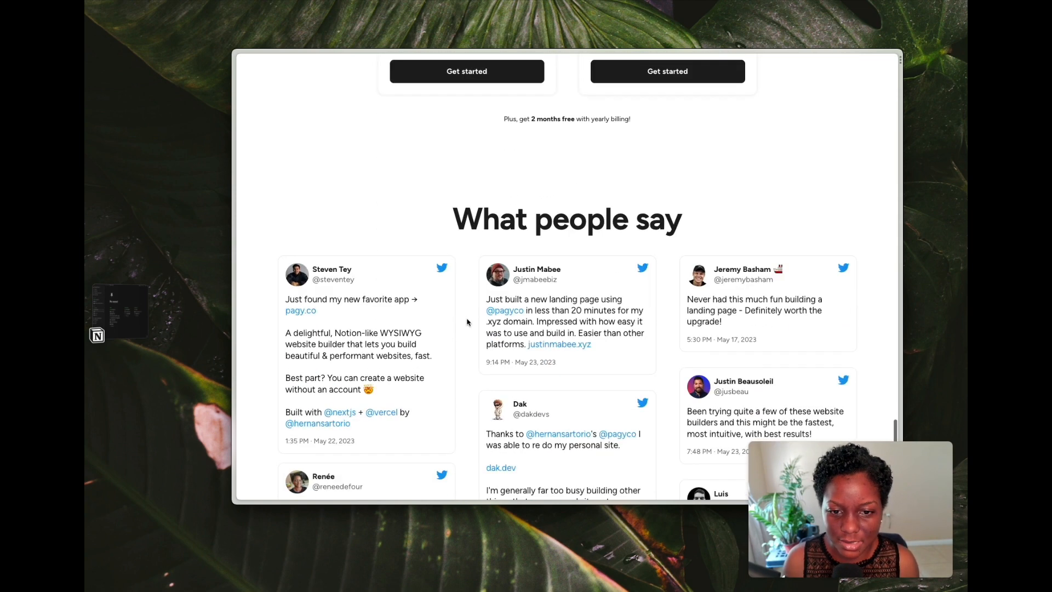
scroll(467, 322, "down", 5)
scroll(467, 322, "up", 2)
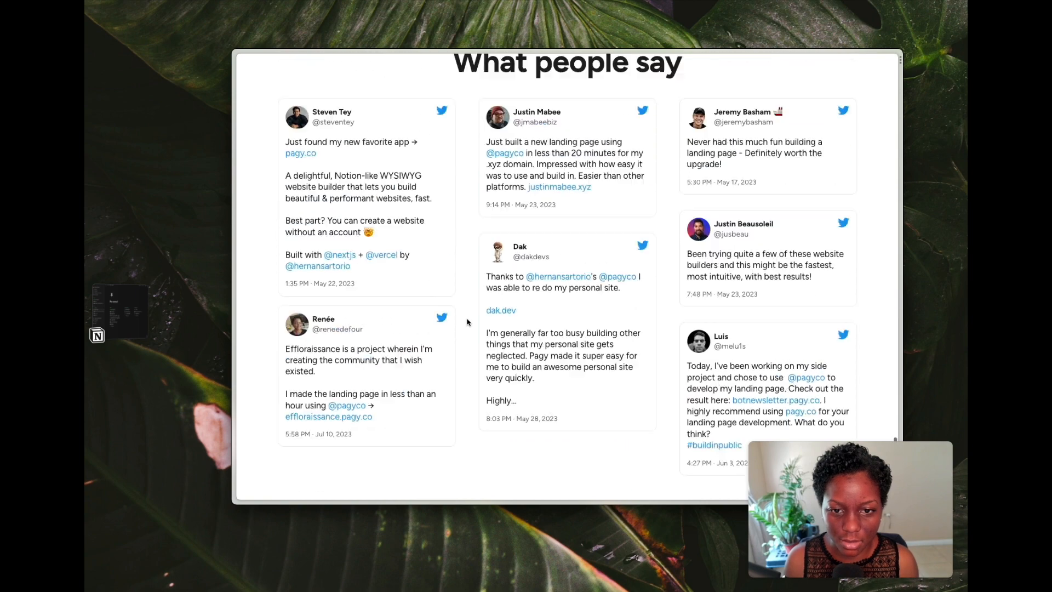
scroll(468, 322, "up", 15)
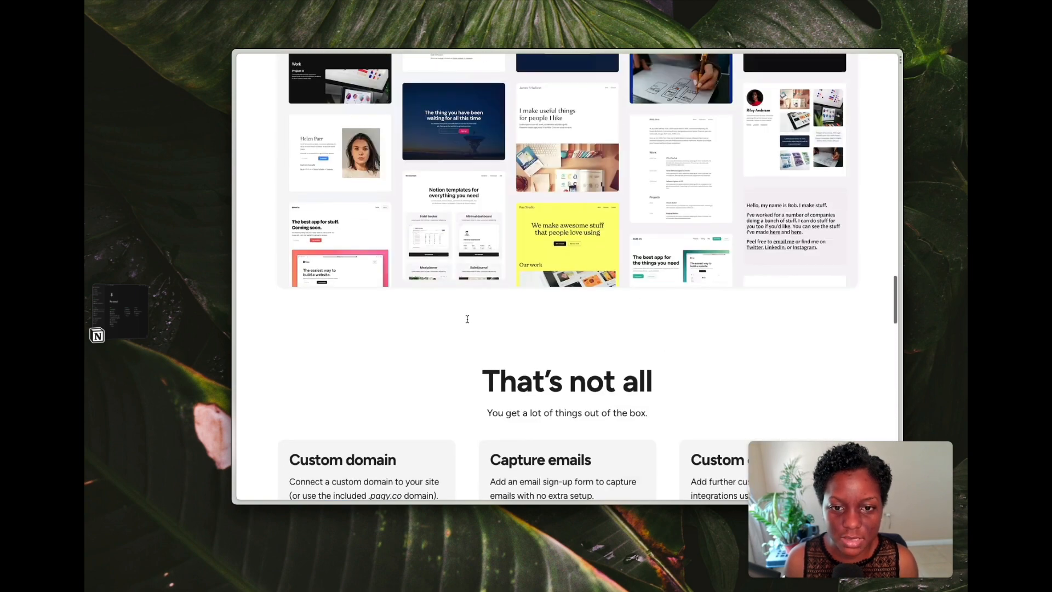
scroll(467, 321, "up", 15)
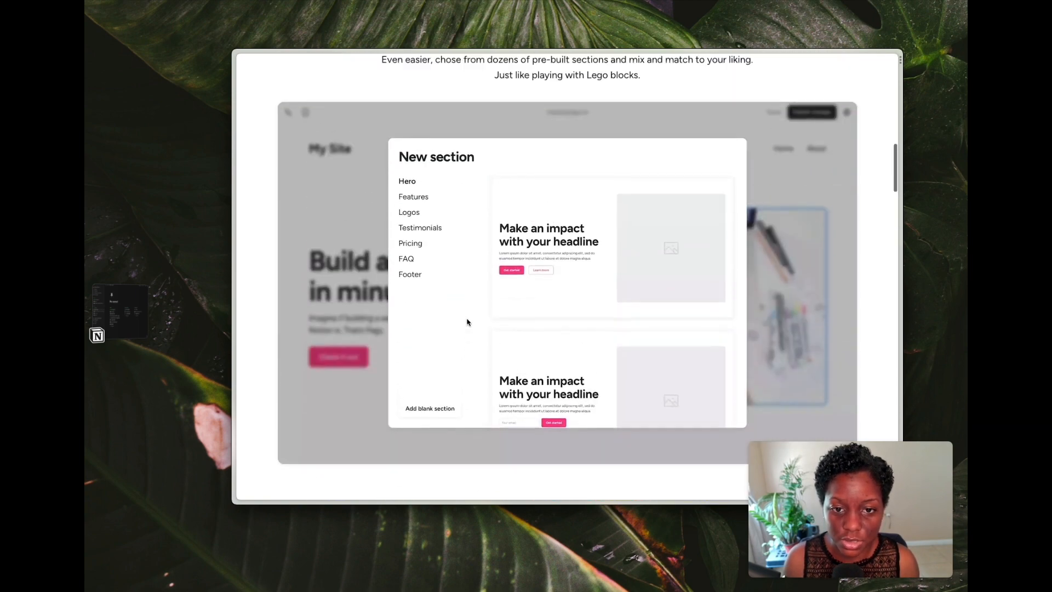
scroll(467, 322, "up", 15)
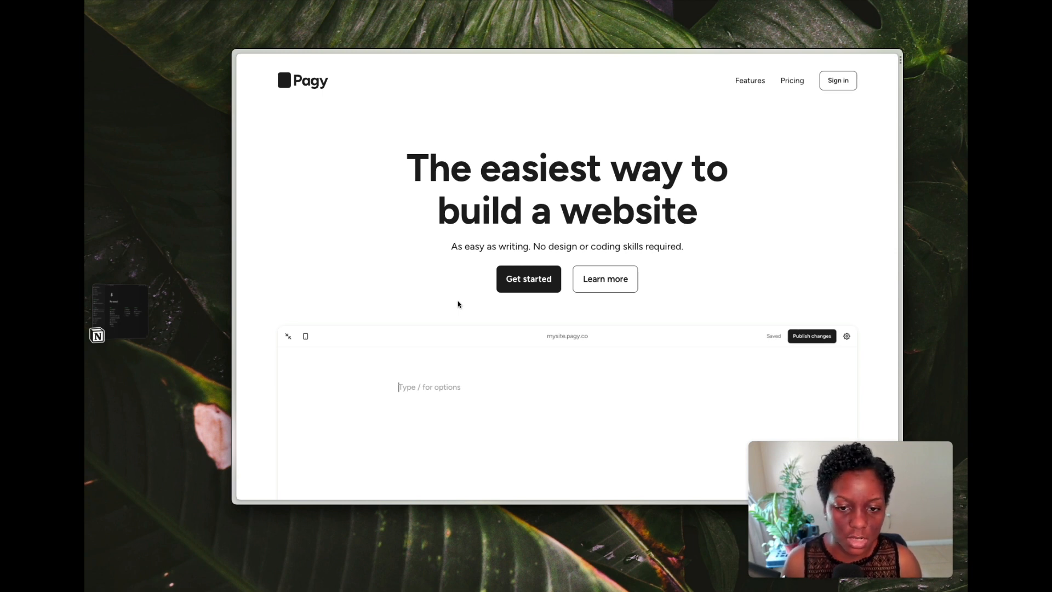
- Get started with a new Pagy site and look through the starting-point templates to the end of the gallery
left_click(507, 287)
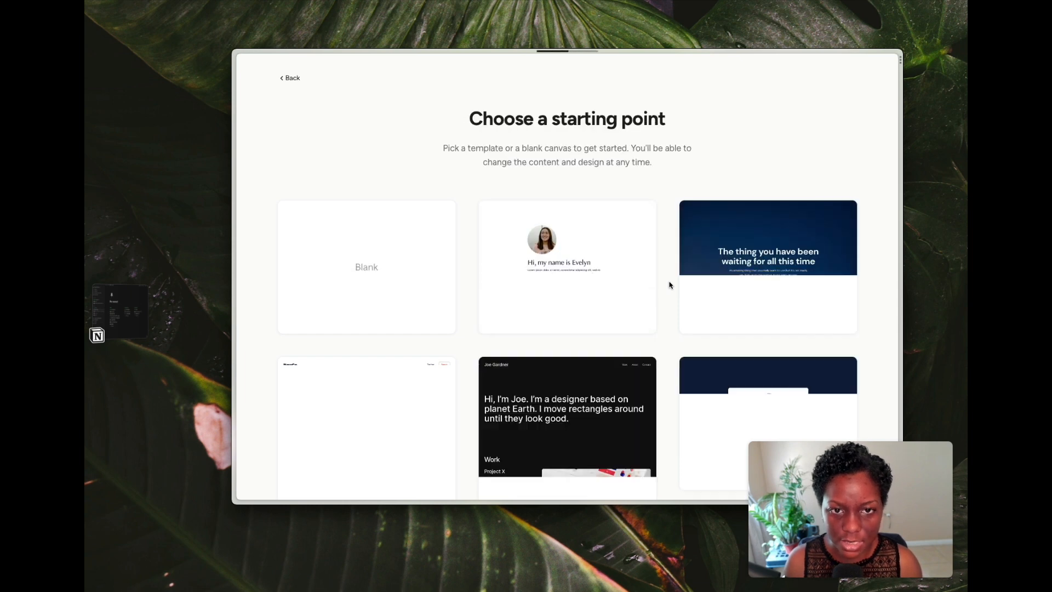
scroll(670, 285, "down", 2)
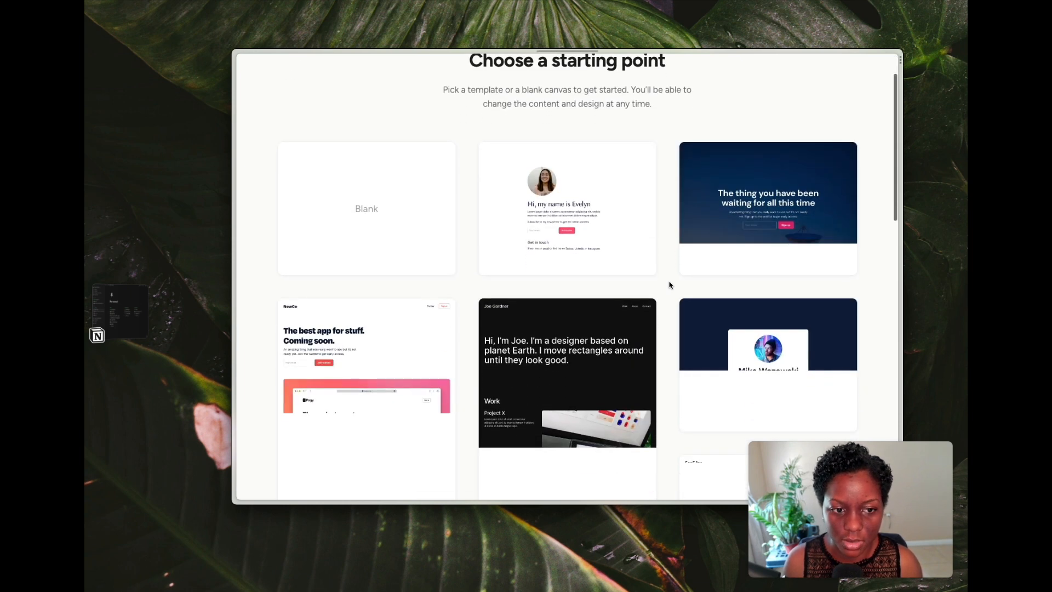
scroll(669, 285, "up", 2)
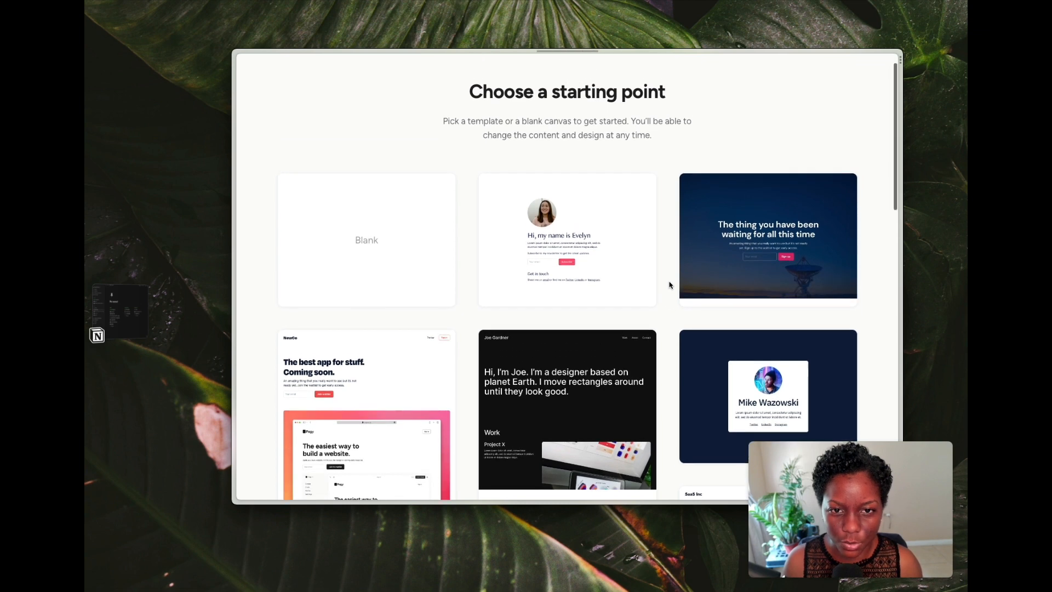
scroll(670, 285, "down", 3)
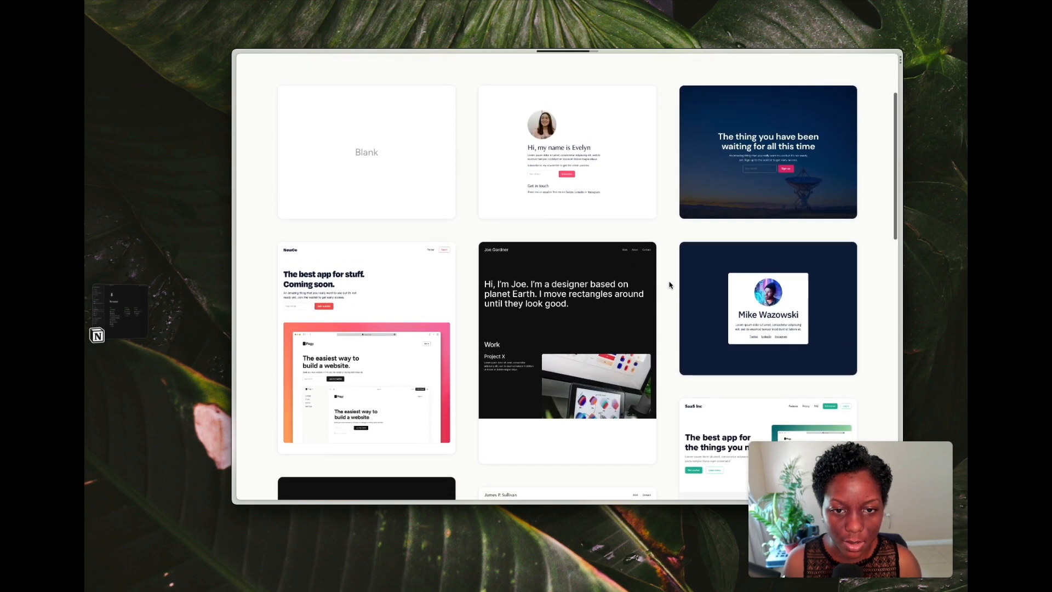
scroll(669, 284, "up", 3)
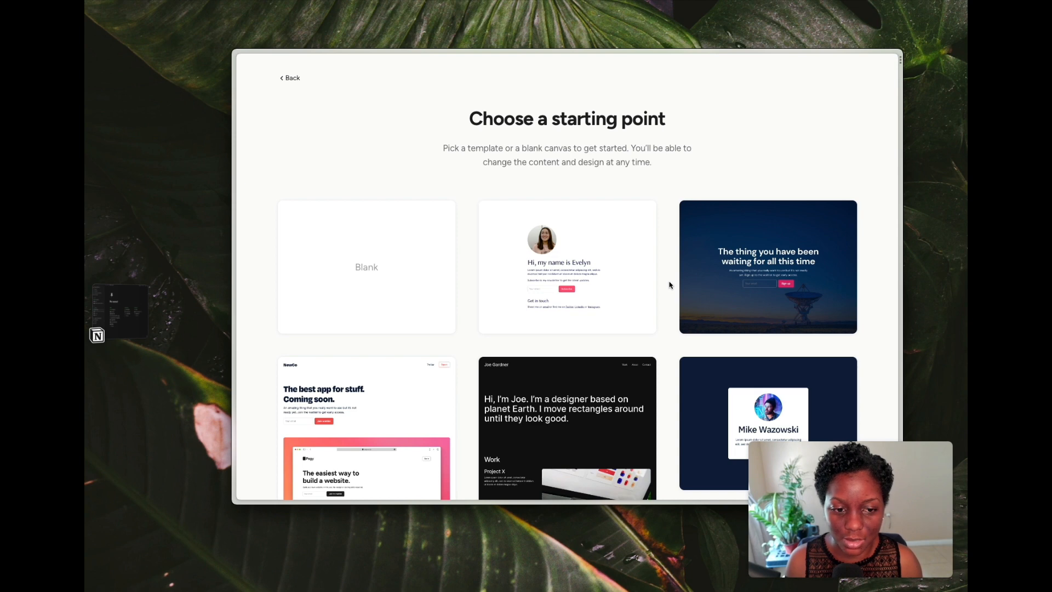
scroll(669, 284, "down", 6)
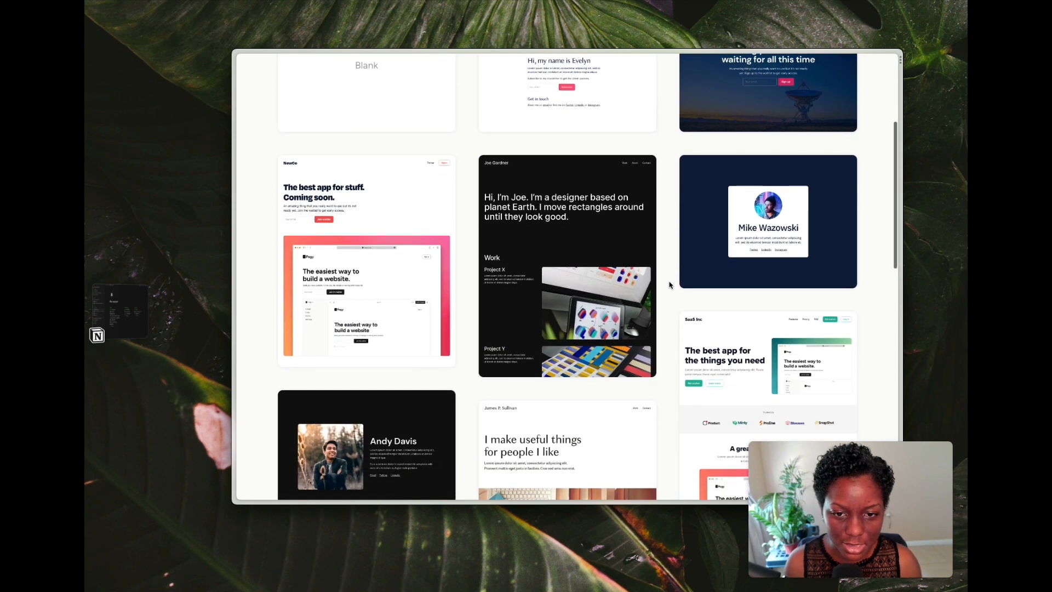
scroll(669, 284, "down", 2)
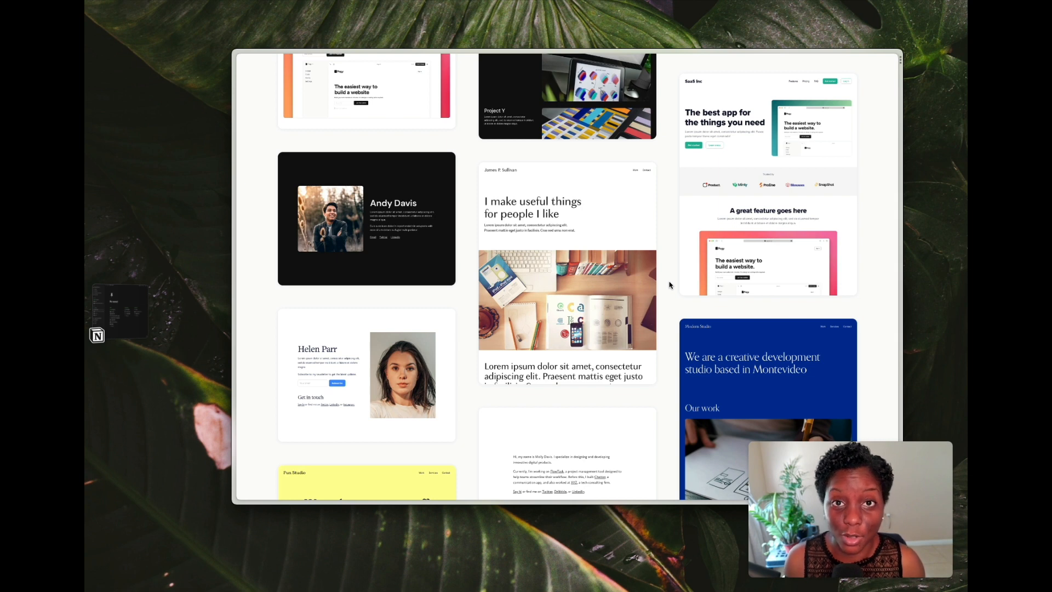
scroll(669, 284, "down", 3)
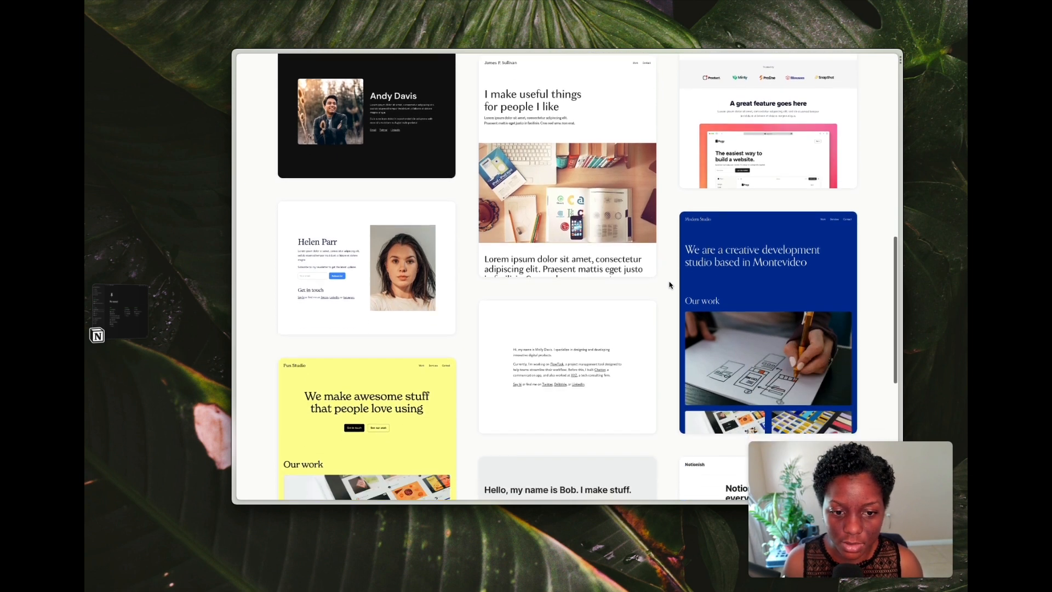
scroll(669, 284, "down", 5)
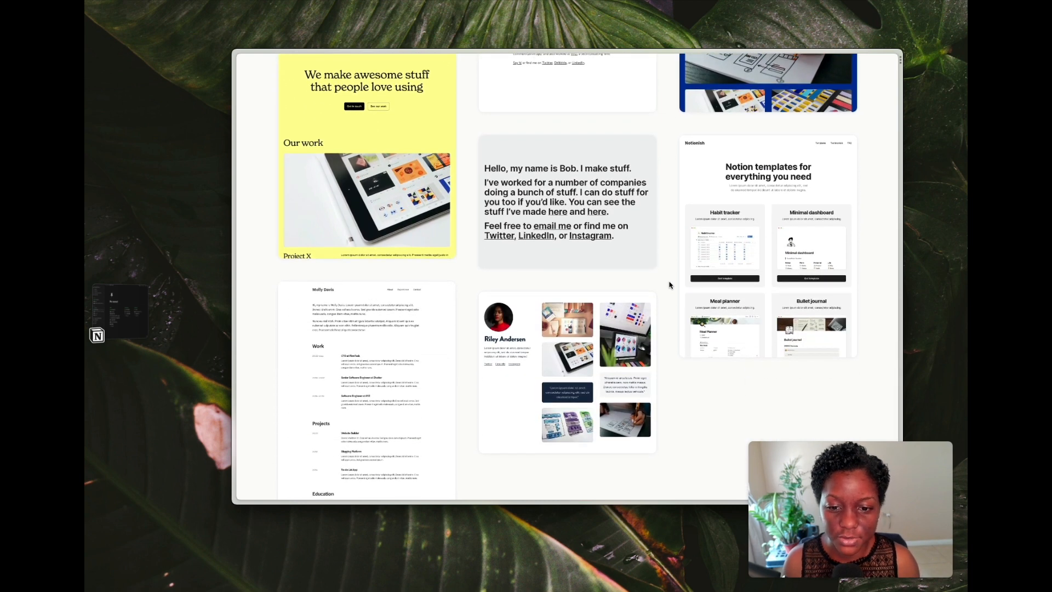
scroll(669, 284, "down", 1)
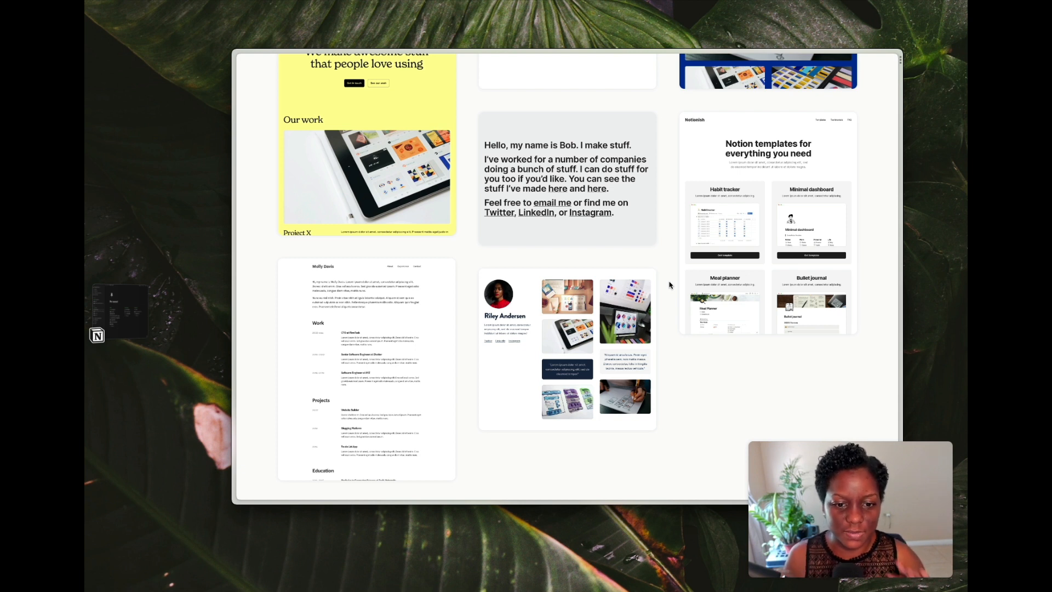
- Look over the gallery again from the top, comparing the portfolio, landing page and studio templates
scroll(669, 284, "up", 10)
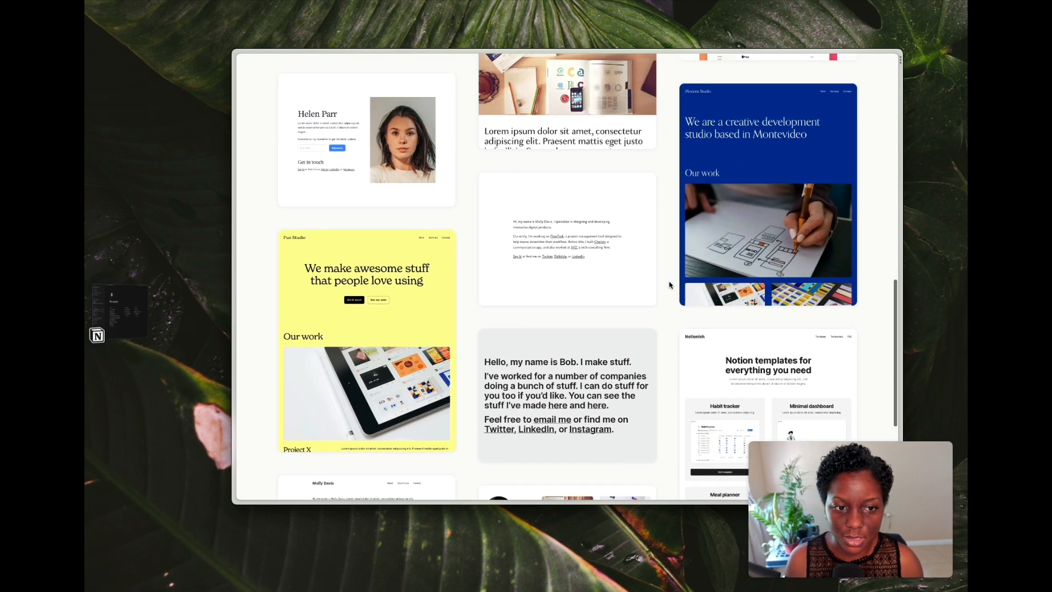
scroll(669, 284, "up", 3)
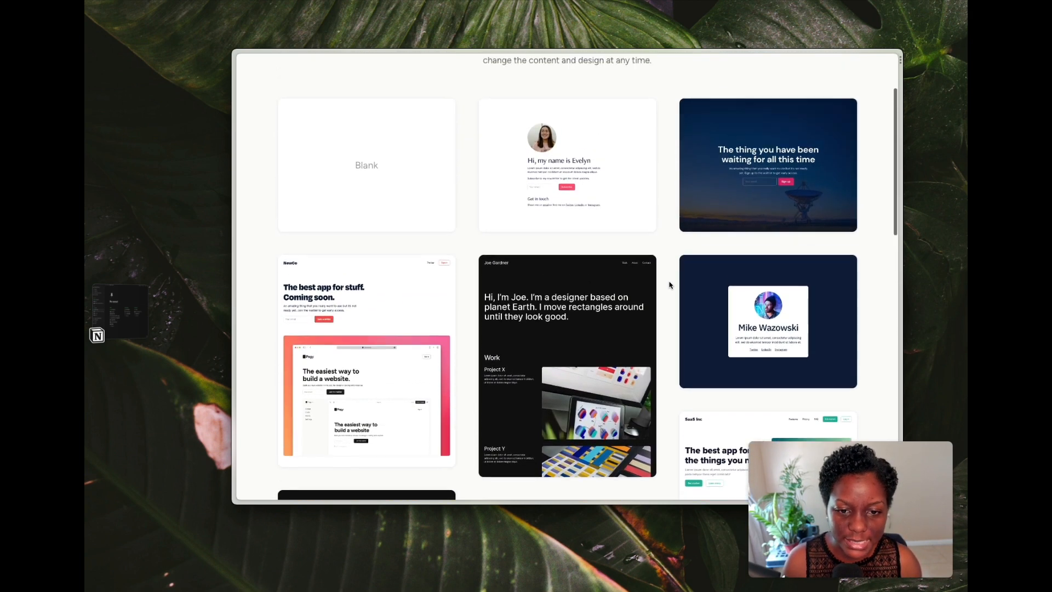
scroll(669, 284, "down", 6)
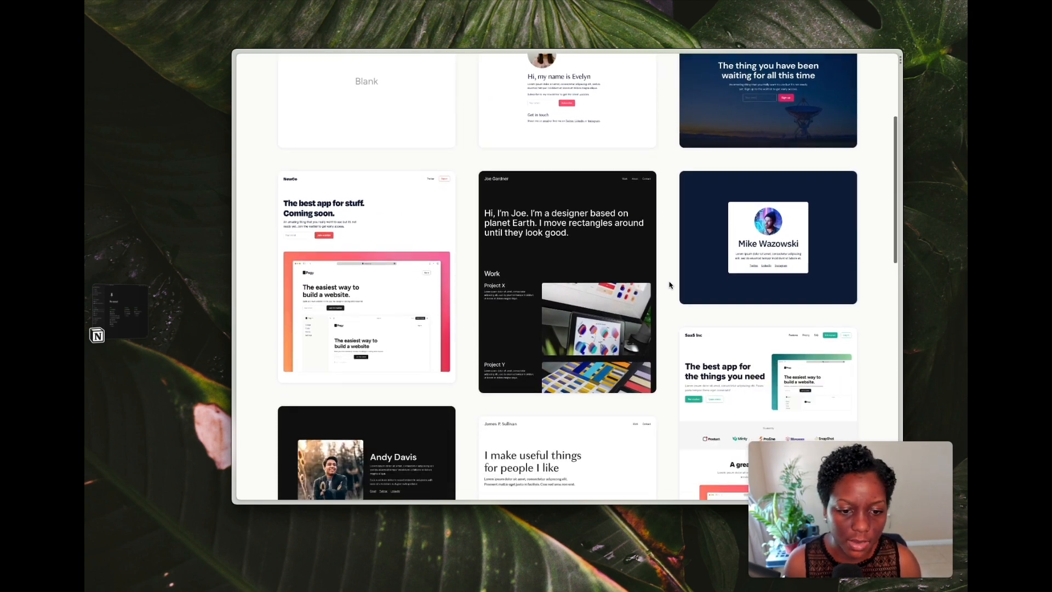
mouse_move(613, 255)
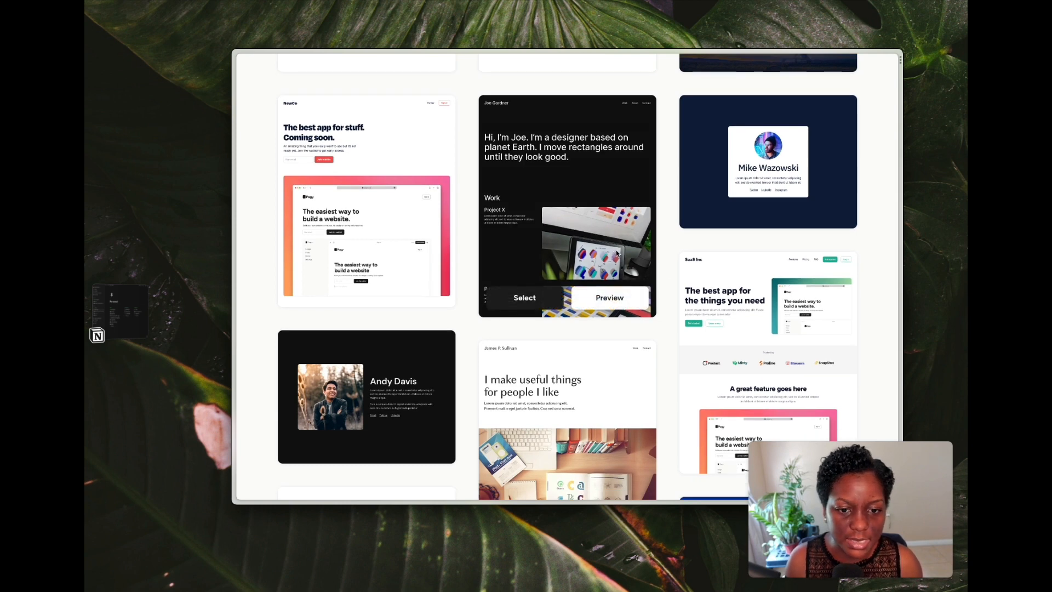
scroll(669, 307, "down", 3)
scroll(669, 308, "down", 6)
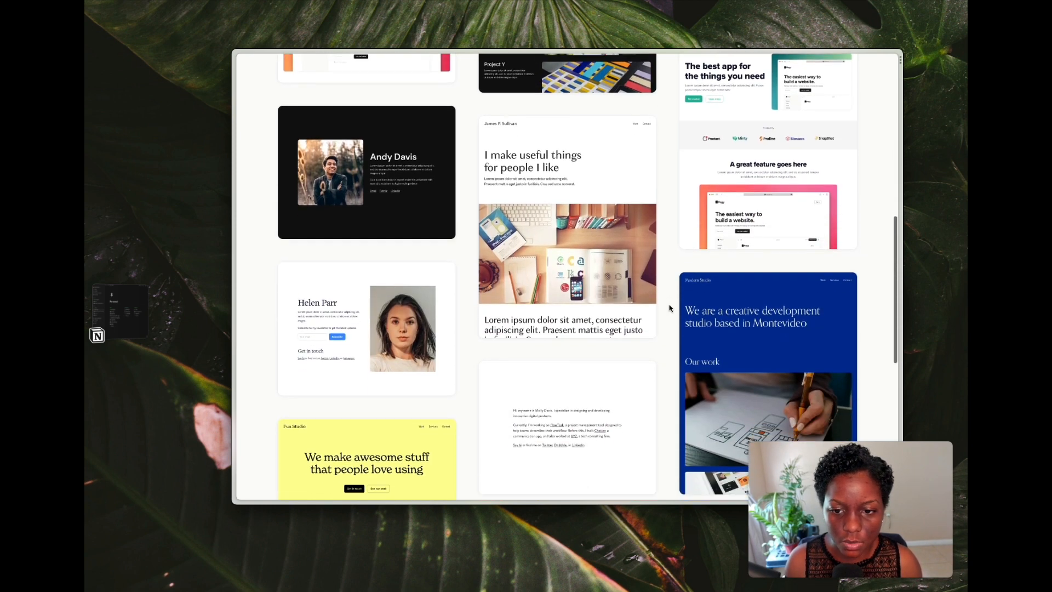
scroll(669, 308, "down", 2)
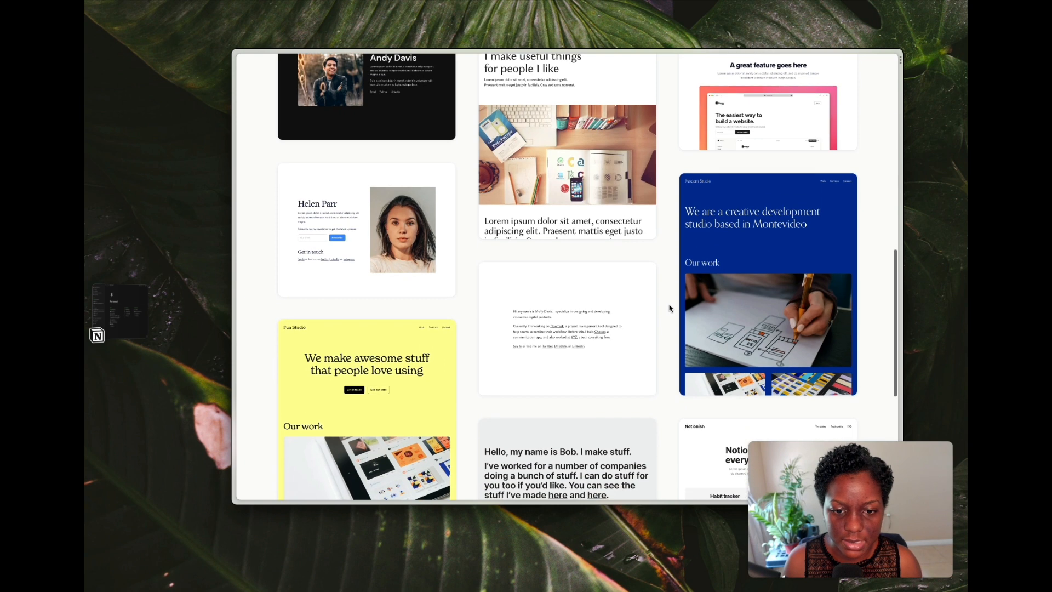
scroll(670, 308, "up", 15)
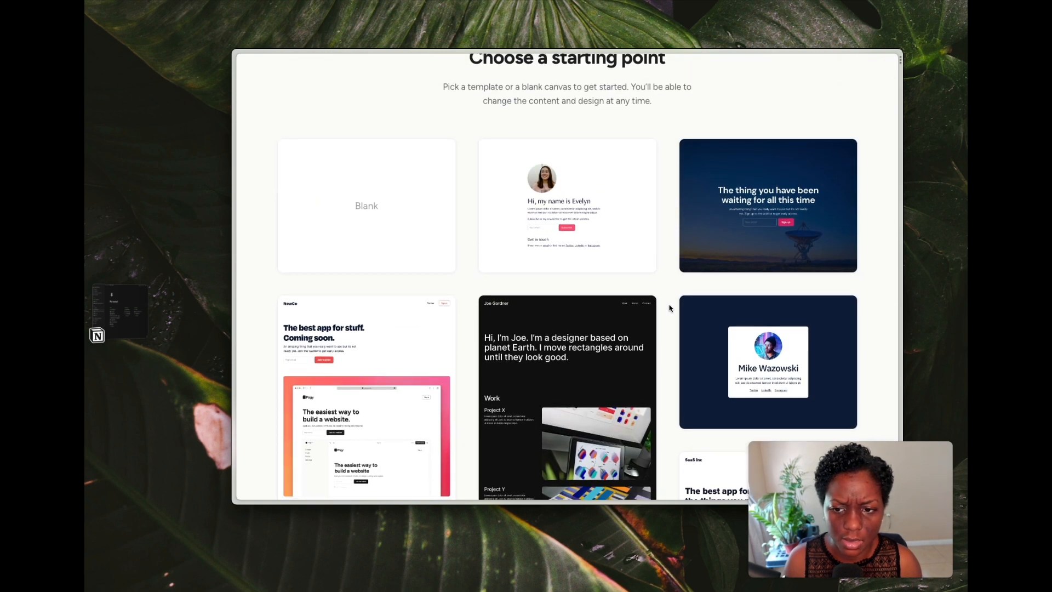
- Preview the personal profile template with the newsletter sign-up beside the blank one, and return to the template gallery
scroll(669, 308, "down", 2)
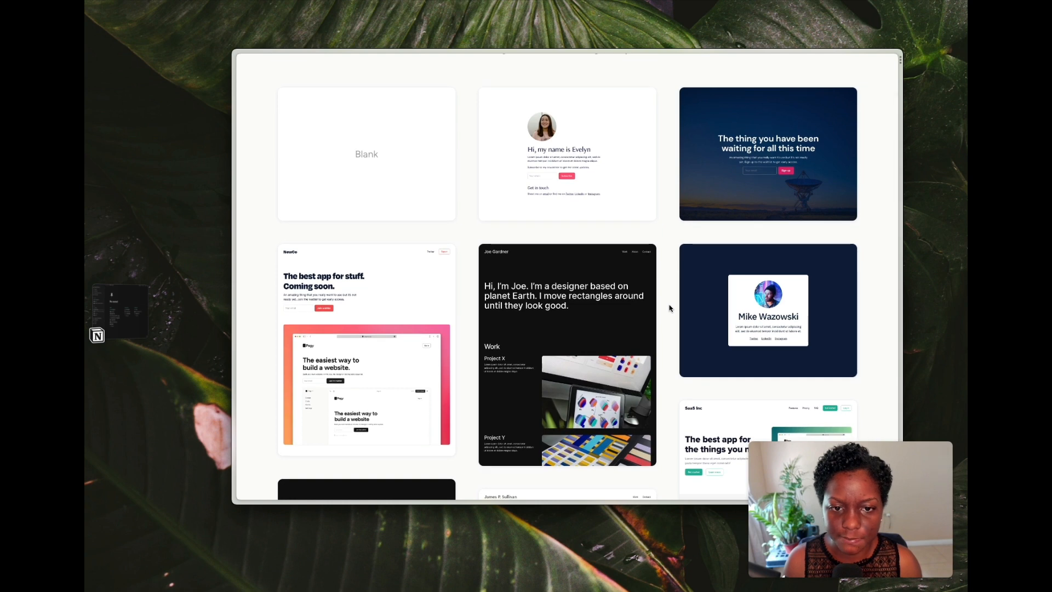
scroll(669, 308, "up", 1)
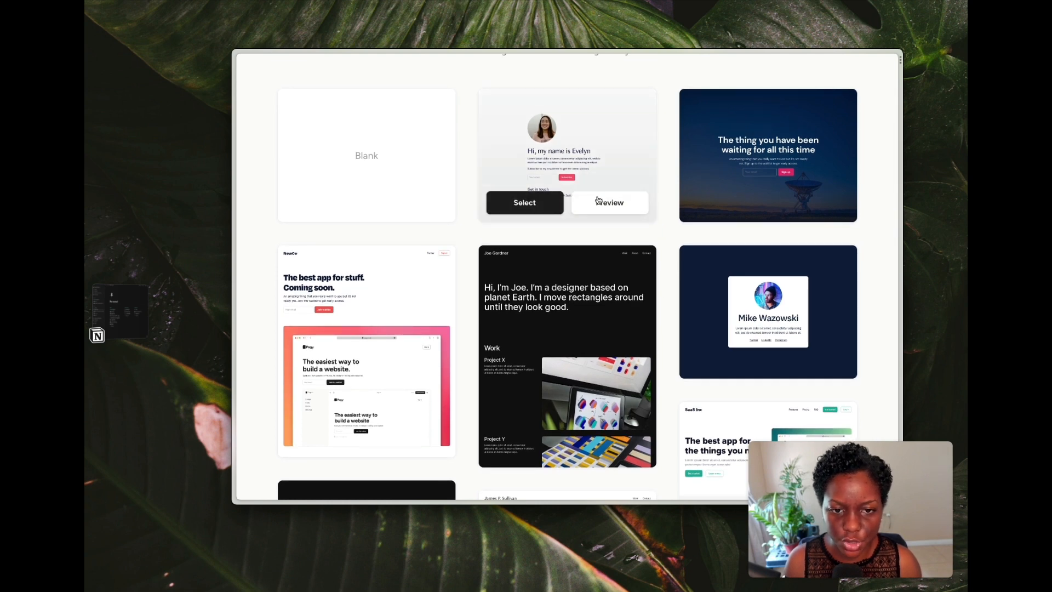
left_click(591, 201)
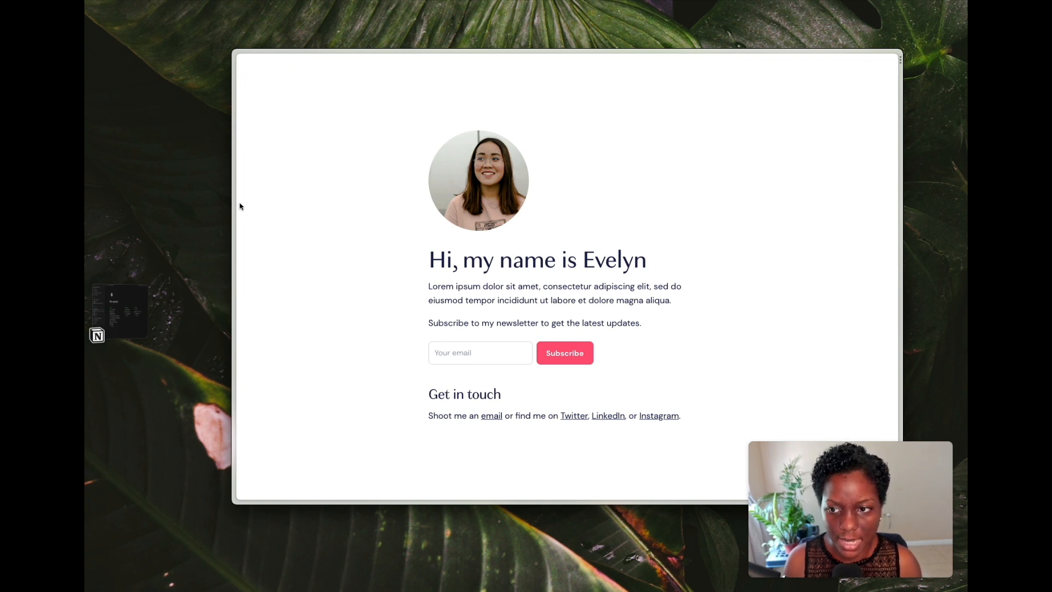
mouse_move(234, 164)
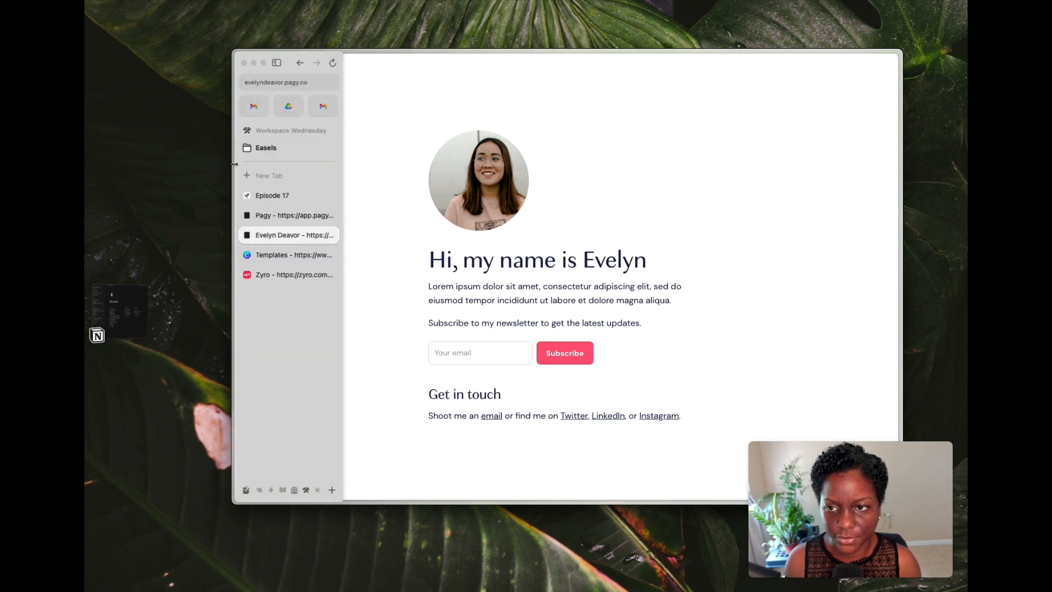
left_click(300, 63)
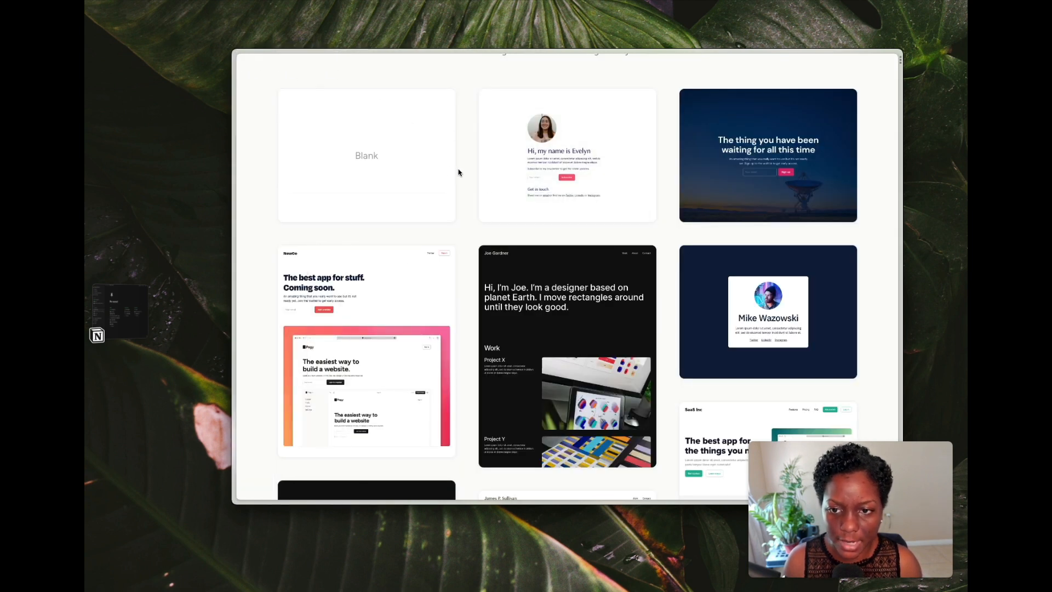
mouse_move(425, 167)
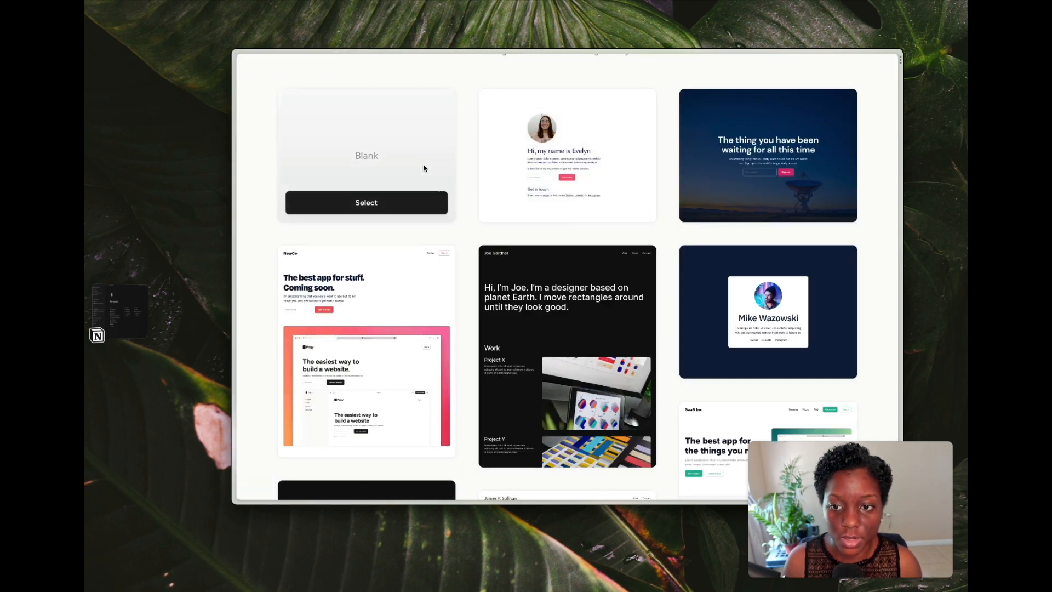
- Create a site from the blank template, name it Socratic Dialogues and start its trial
left_click(406, 199)
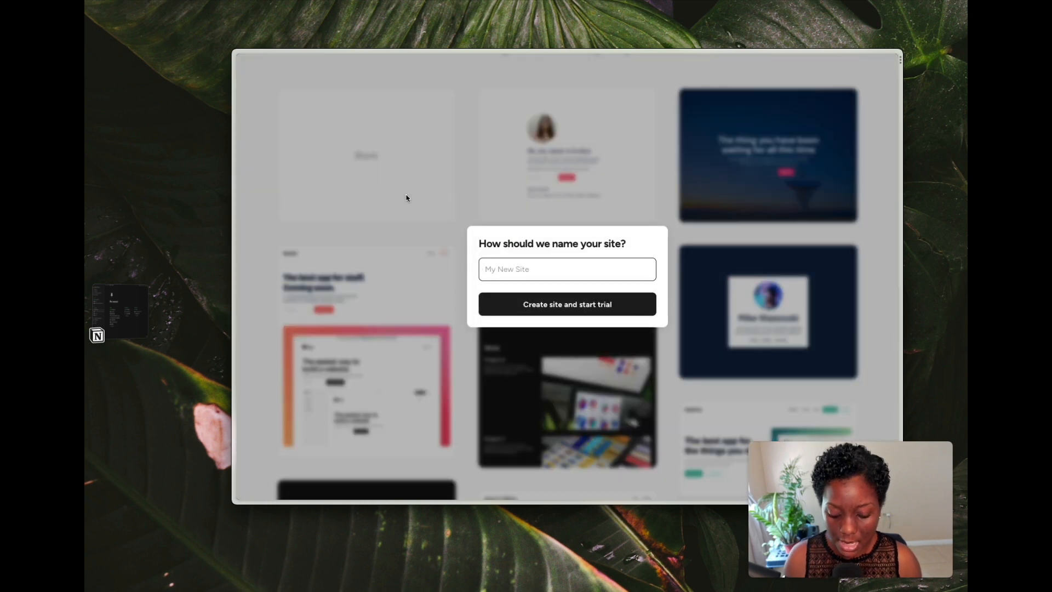
type("Socrat")
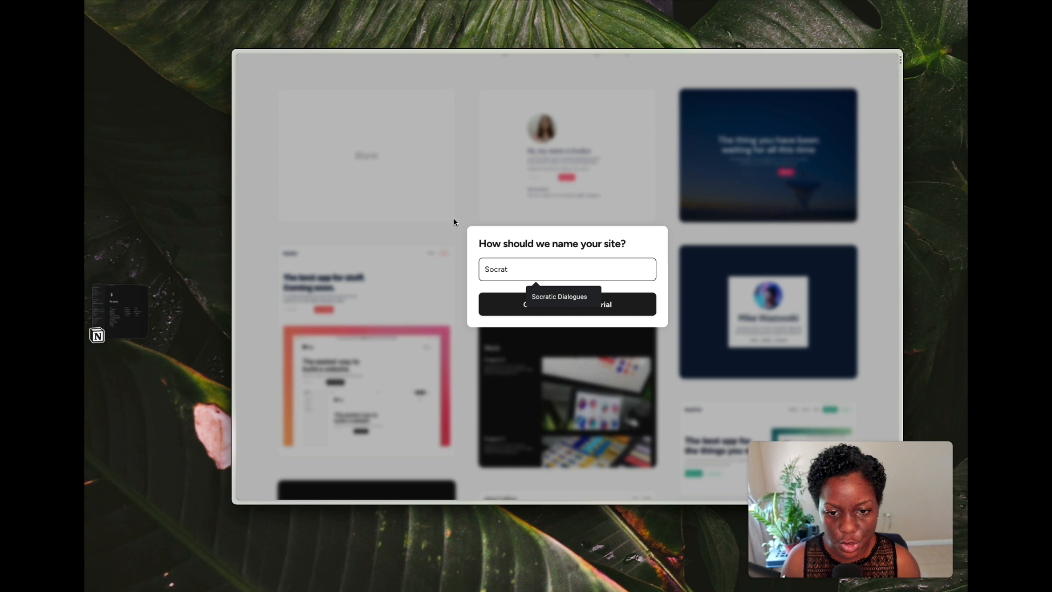
left_click(562, 296)
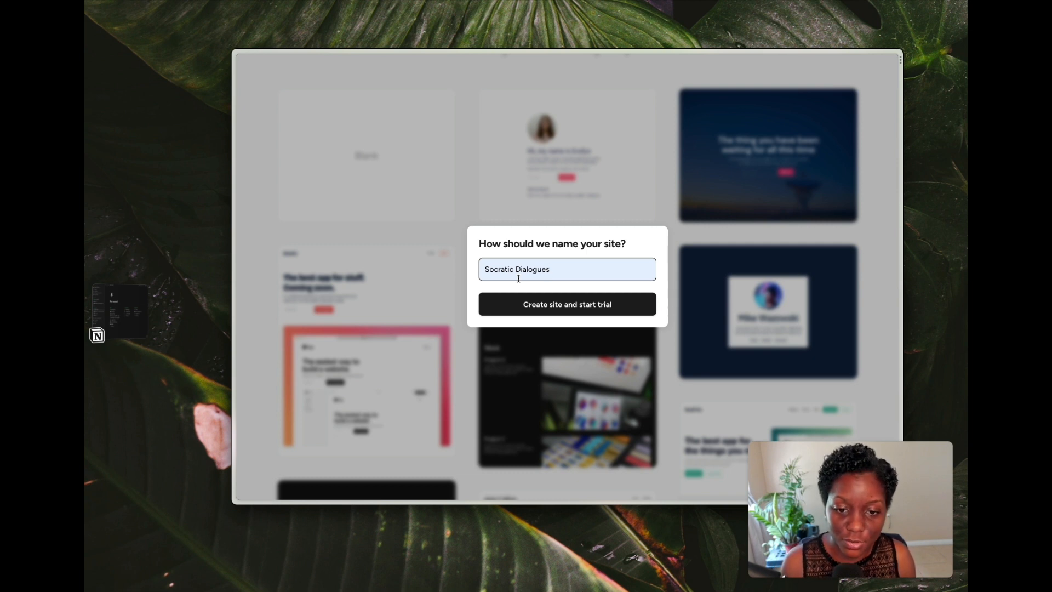
left_click(543, 305)
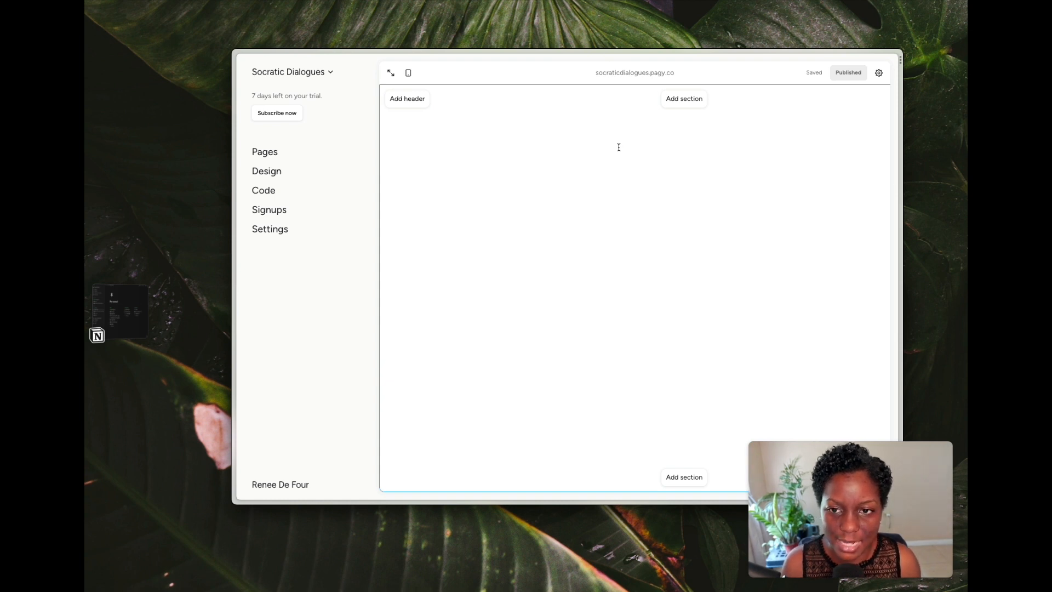
- Add a header to the blank page and check its image and title options
left_click(414, 104)
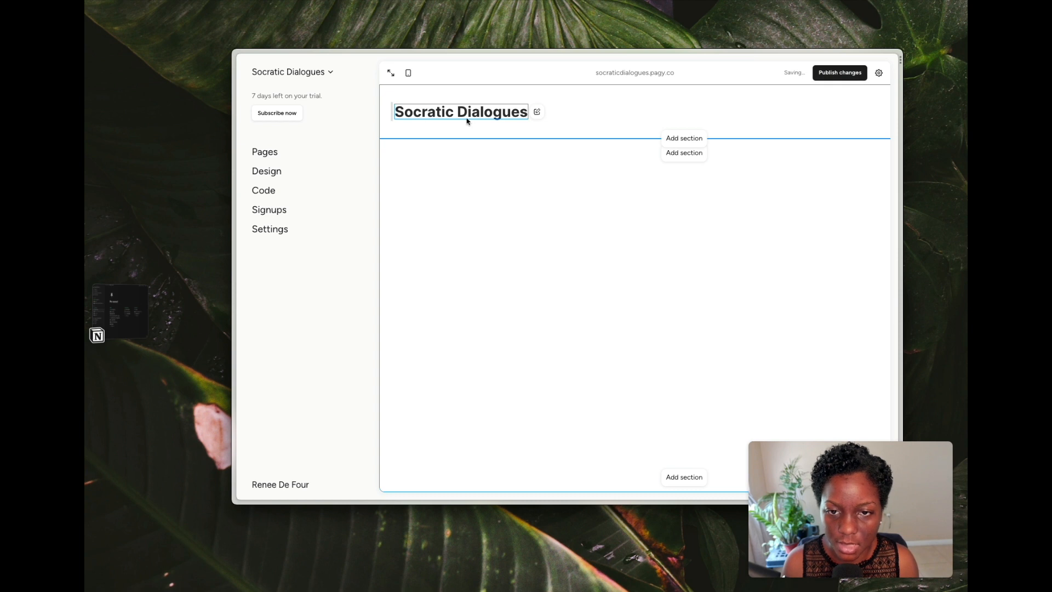
left_click(536, 114)
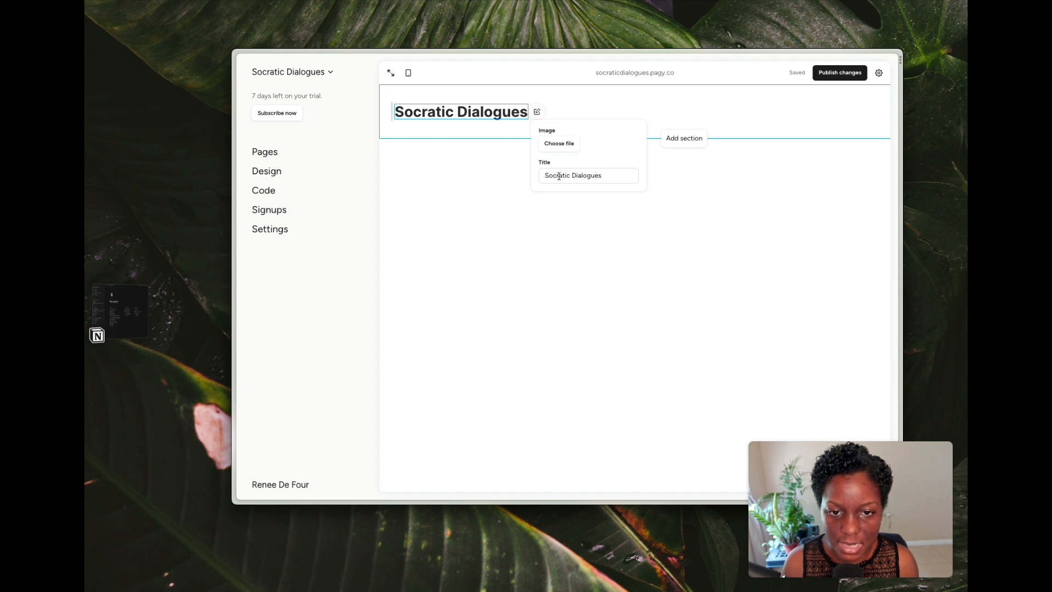
left_click(501, 151)
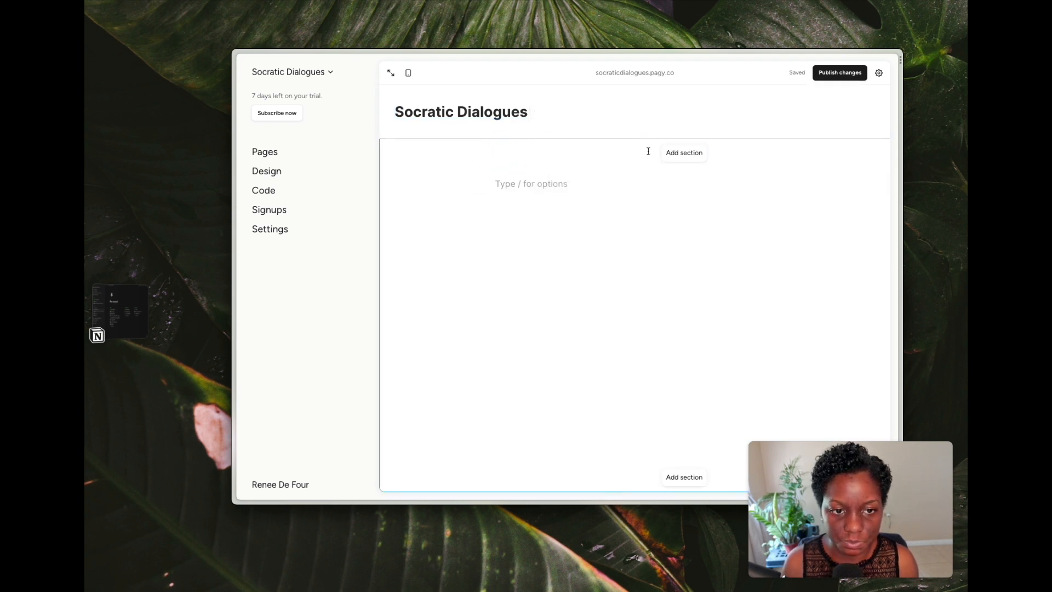
- Start a new section below the header and compare the available hero layouts
left_click(680, 154)
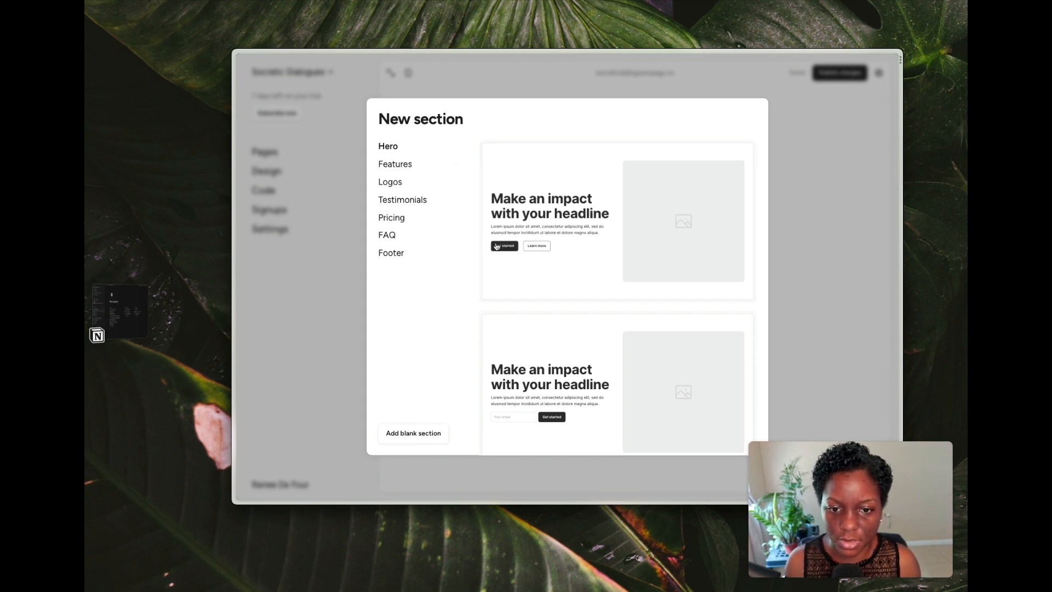
scroll(498, 277, "down", 3)
scroll(499, 277, "down", 4)
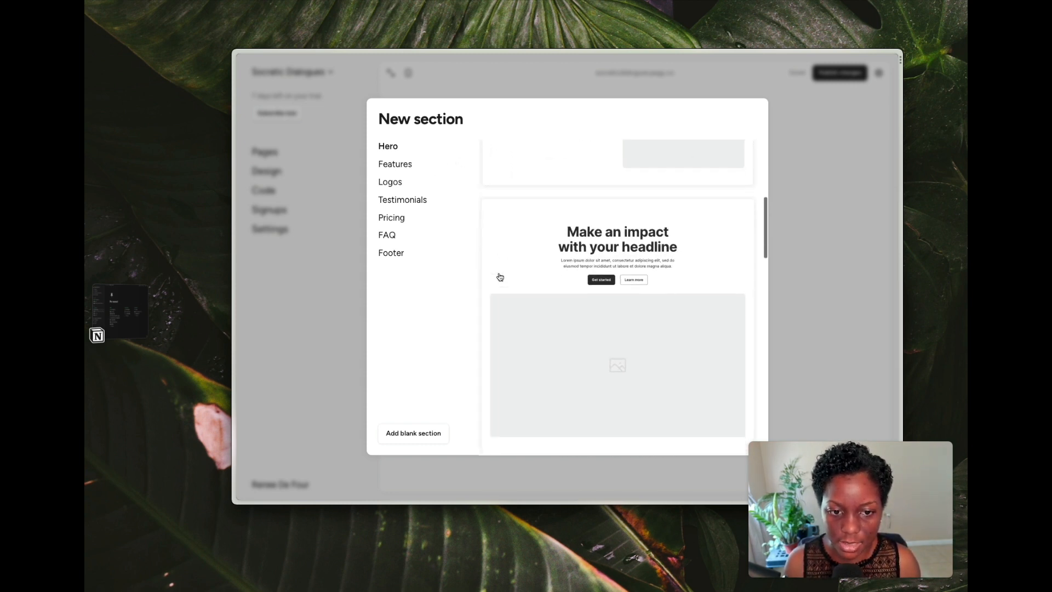
scroll(500, 277, "up", 7)
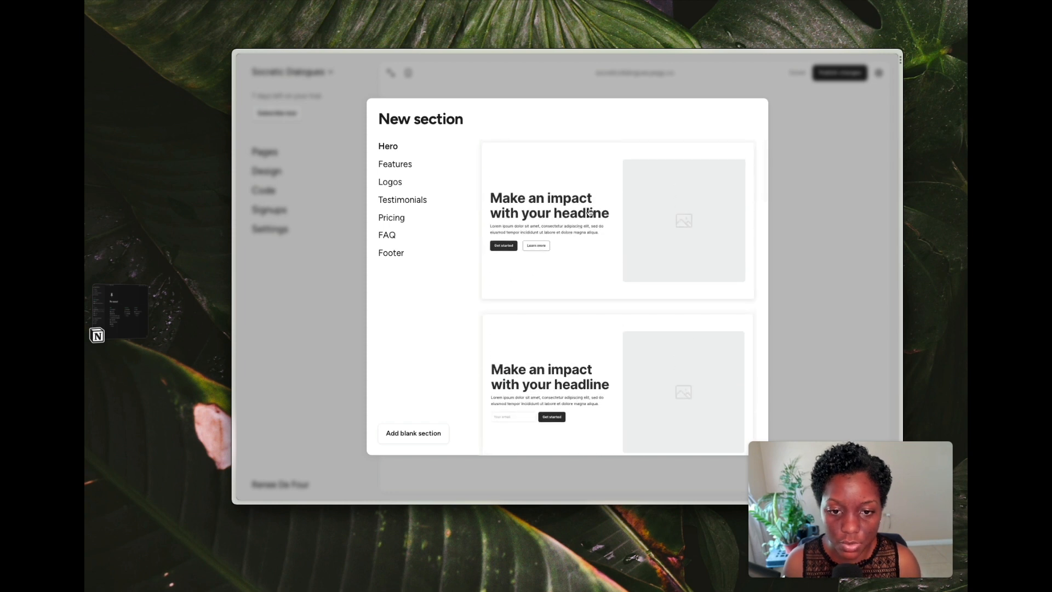
scroll(565, 266, "down", 2)
scroll(567, 265, "down", 2)
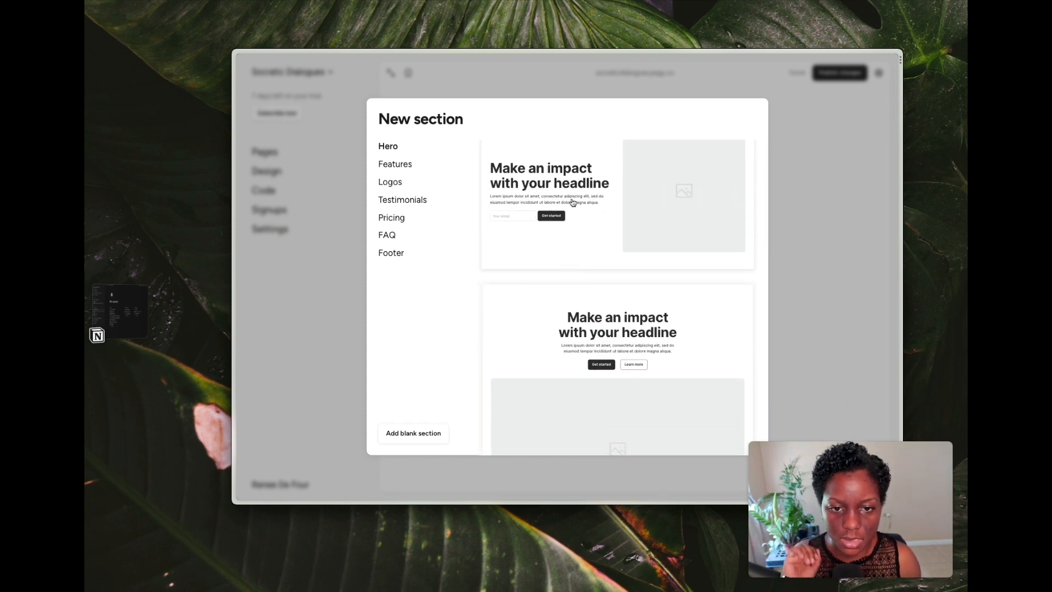
- Browse the features, logos, testimonials, pricing, FAQ and footer layouts offered for a new section
left_click(409, 168)
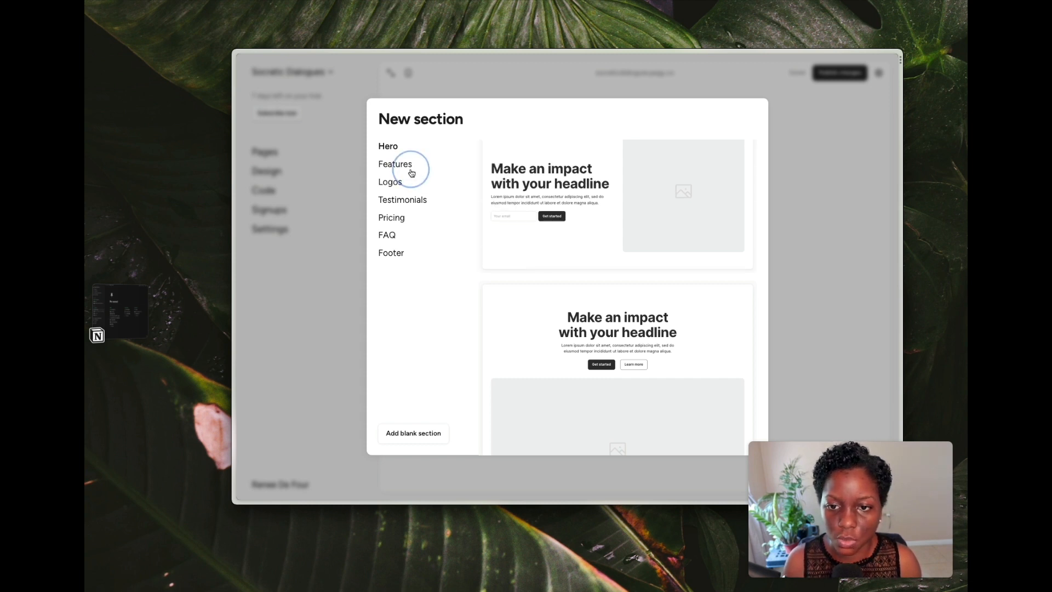
scroll(531, 311, "down", 1)
scroll(531, 312, "down", 7)
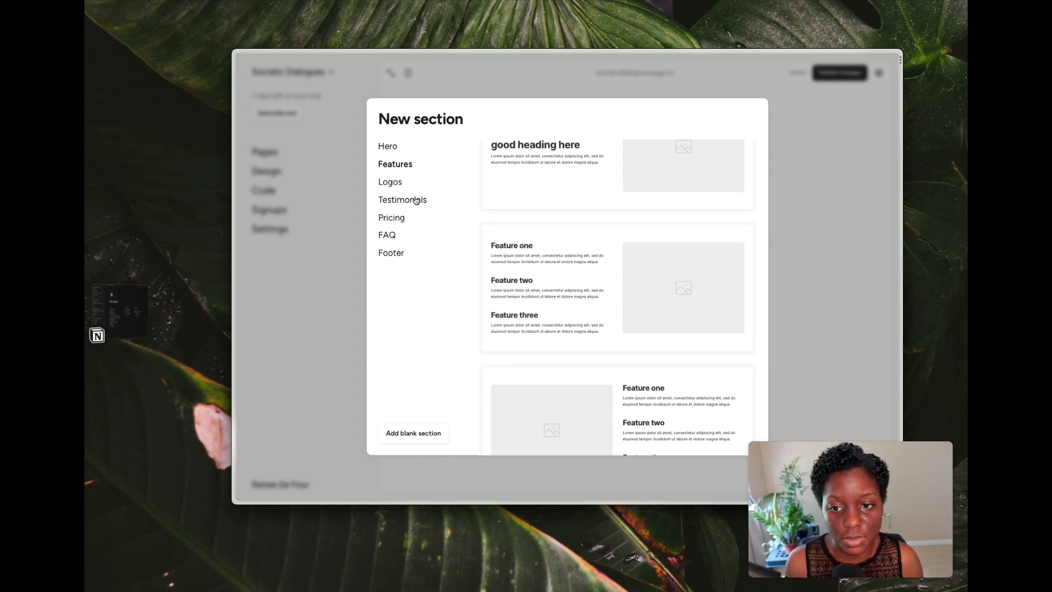
left_click(399, 184)
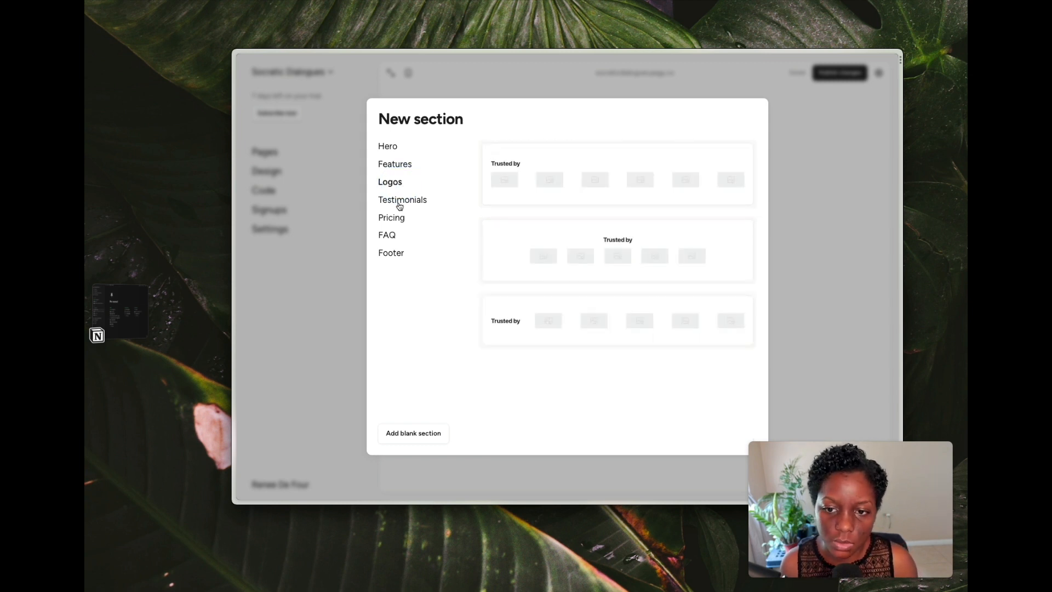
left_click(399, 203)
left_click(398, 215)
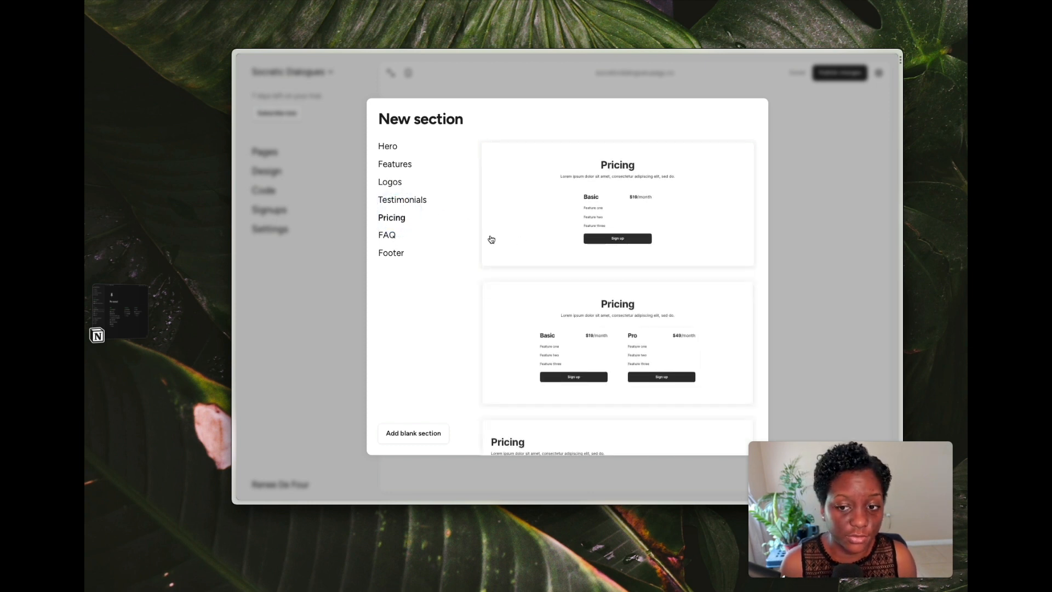
left_click(391, 237)
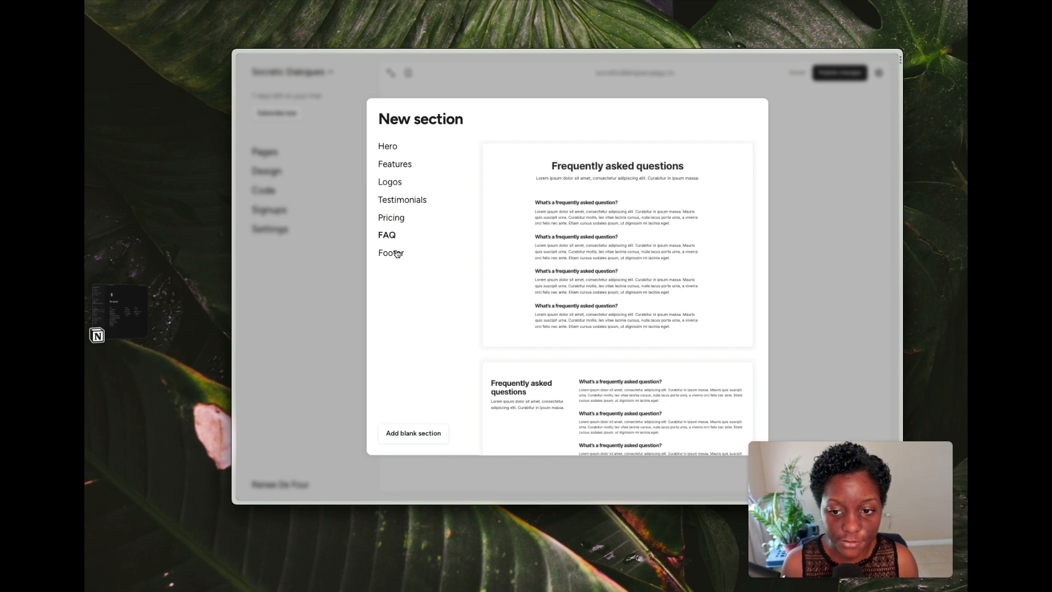
left_click(397, 253)
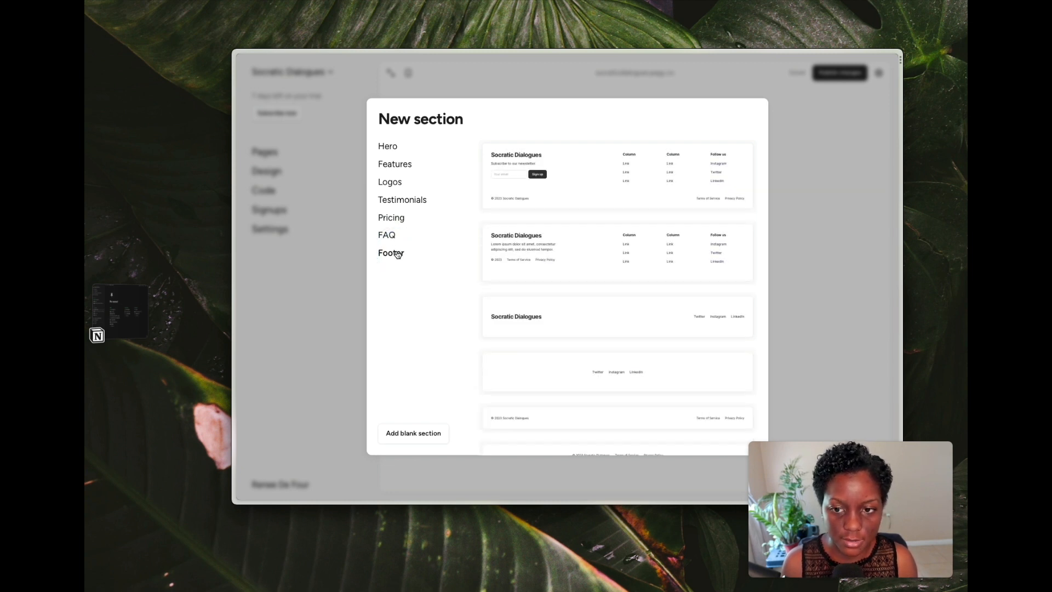
- Insert the hero section with the headline and email sign-up form beside an image placeholder
left_click(392, 152)
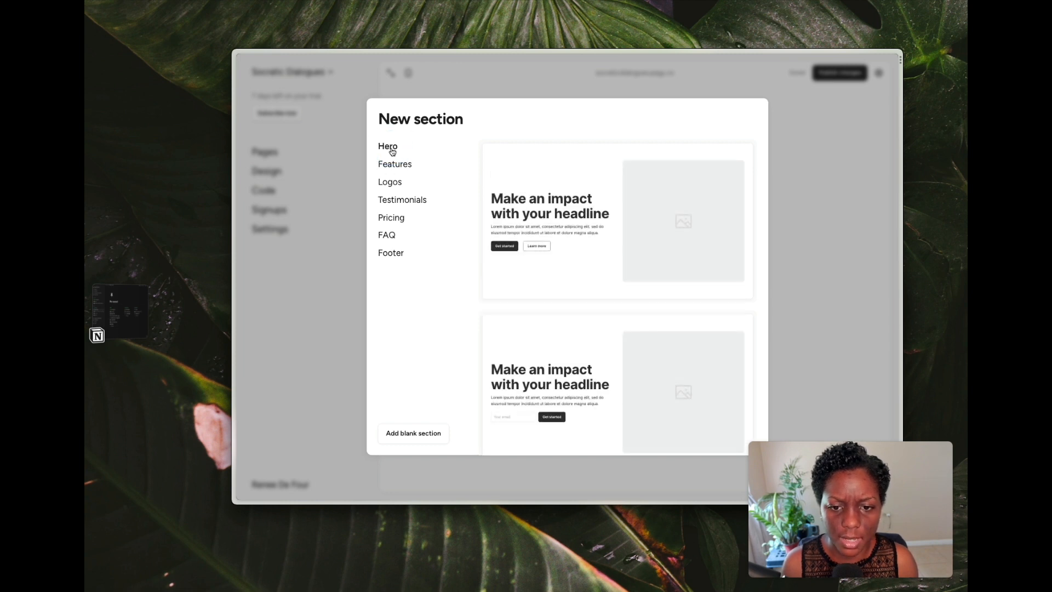
scroll(524, 294, "down", 3)
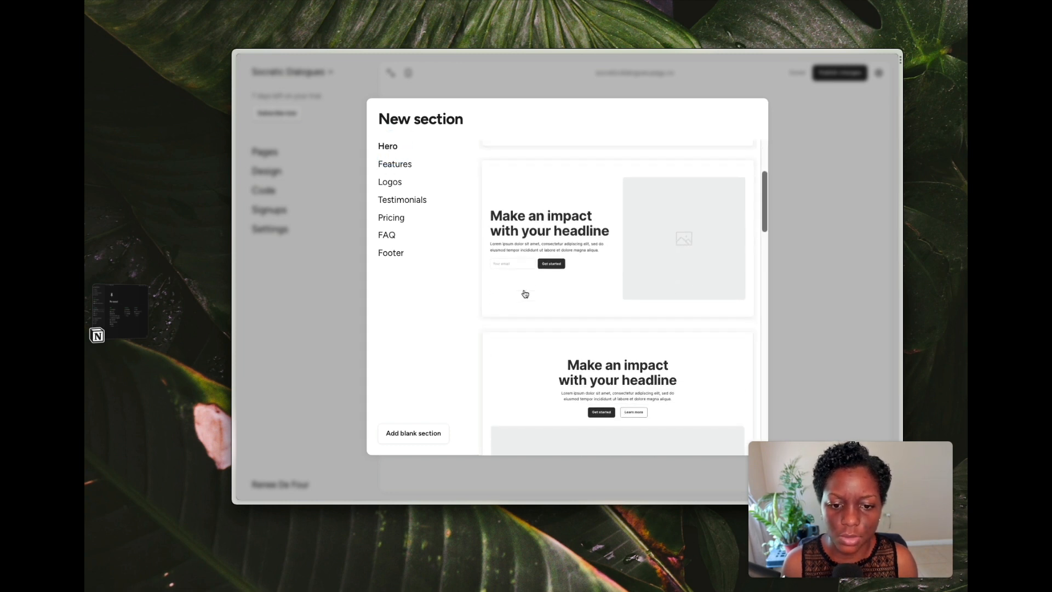
left_click(582, 248)
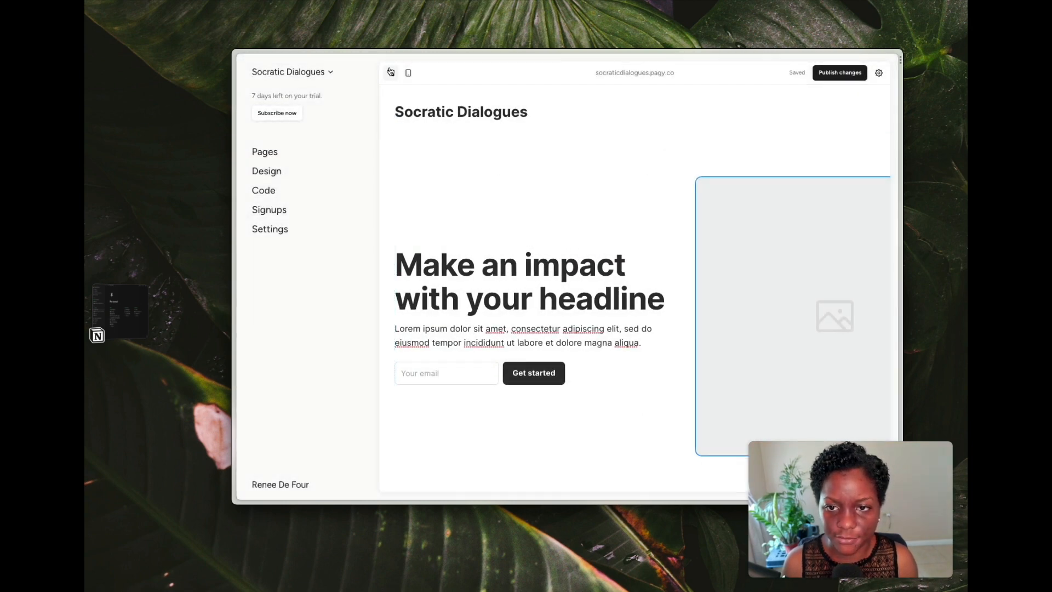
- Look over the hero section and header across their full width, and check the site's list of pages
scroll(598, 241, "right", 2)
scroll(599, 241, "right", 2)
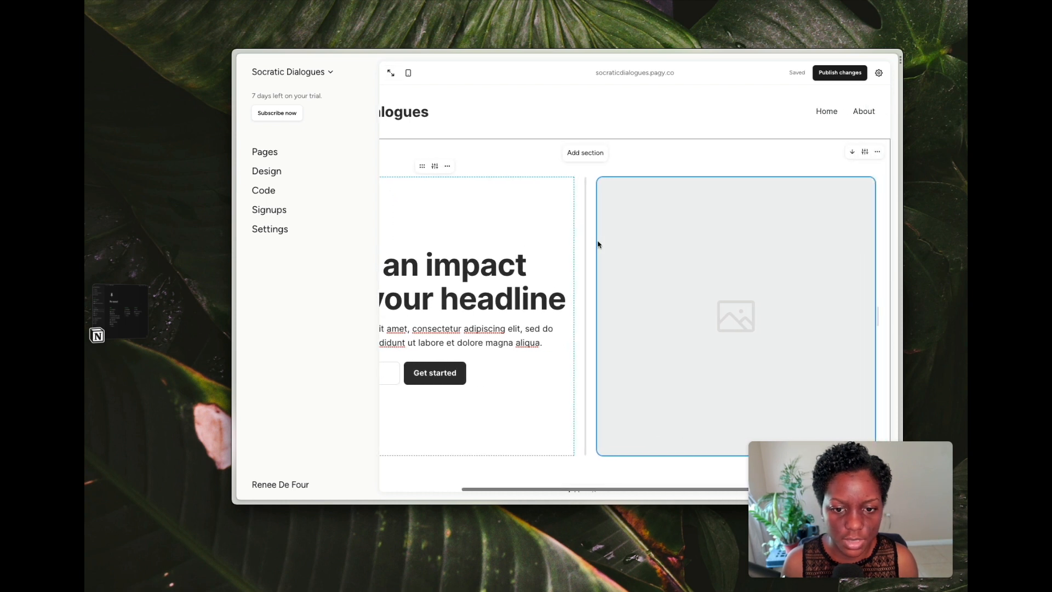
scroll(599, 241, "left", 4)
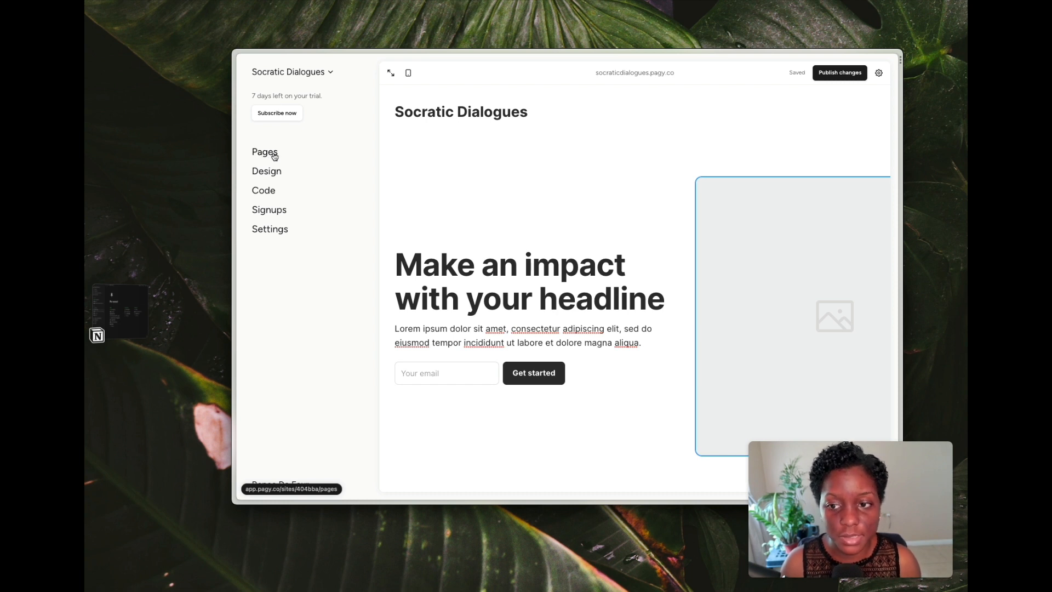
left_click(272, 154)
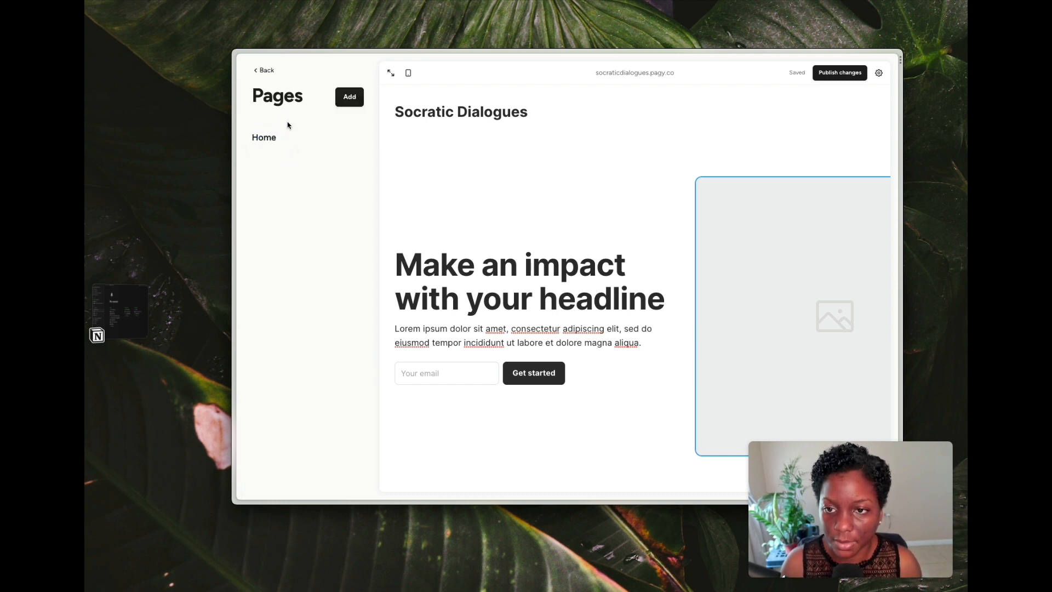
left_click(265, 73)
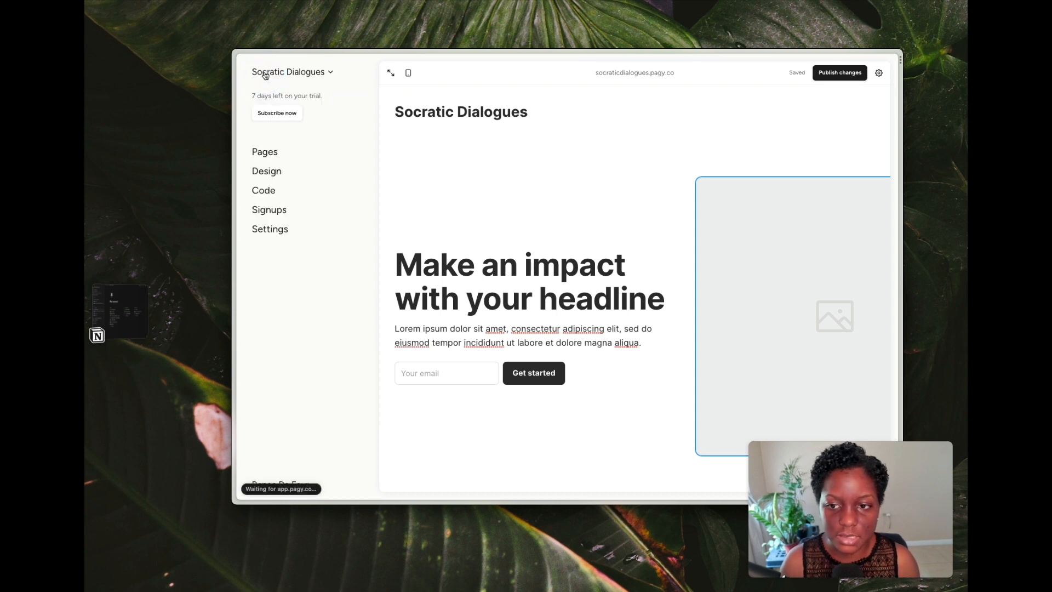
- Set the site's base font to IBM Plex Sans and its headings font to Questa Sans
left_click(270, 173)
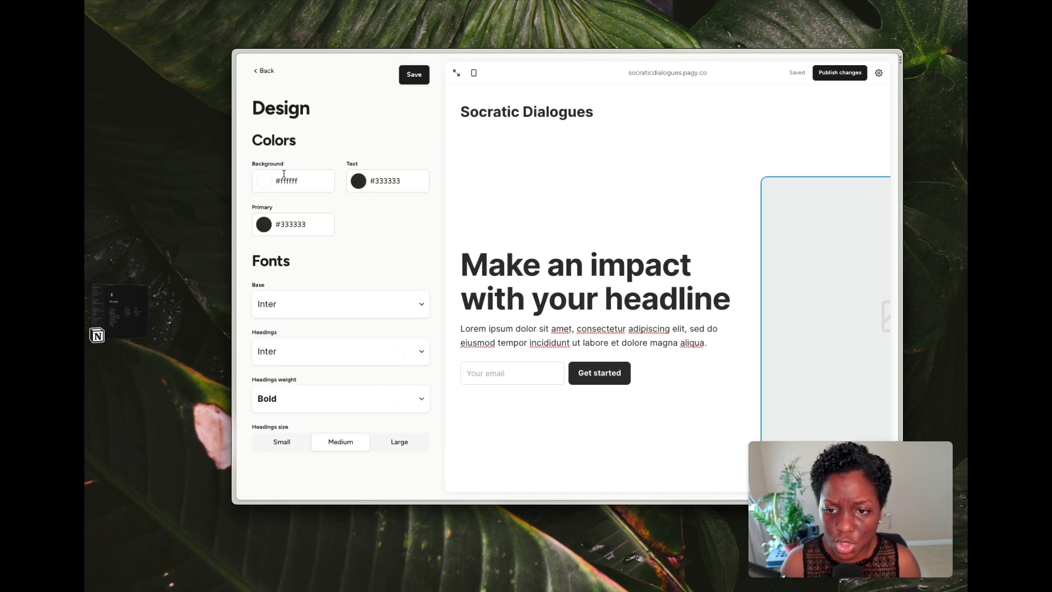
left_click(291, 314)
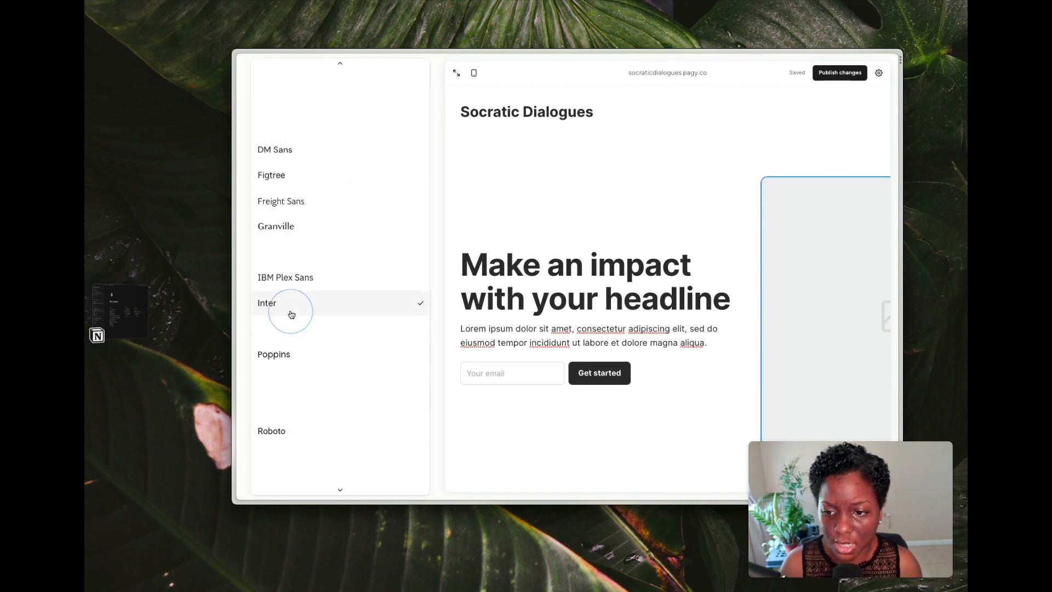
left_click(289, 277)
left_click(299, 351)
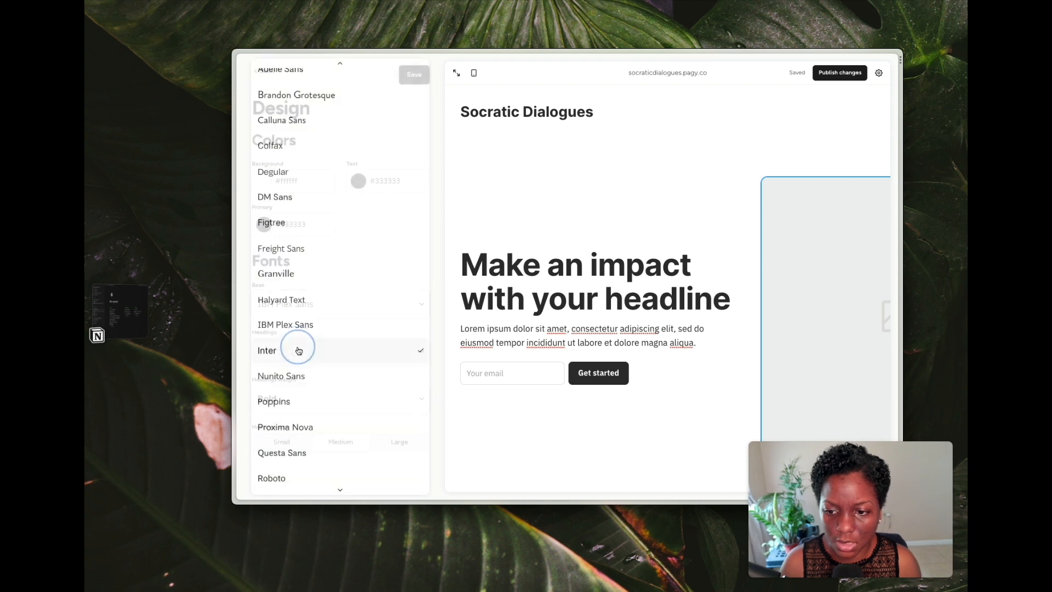
scroll(300, 351, "down", 4)
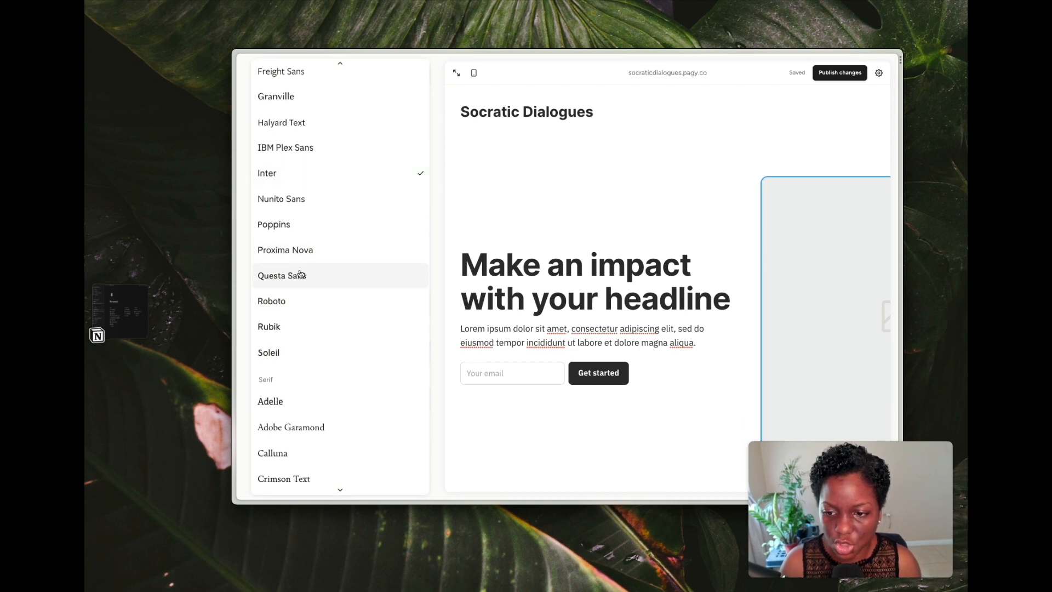
left_click(301, 274)
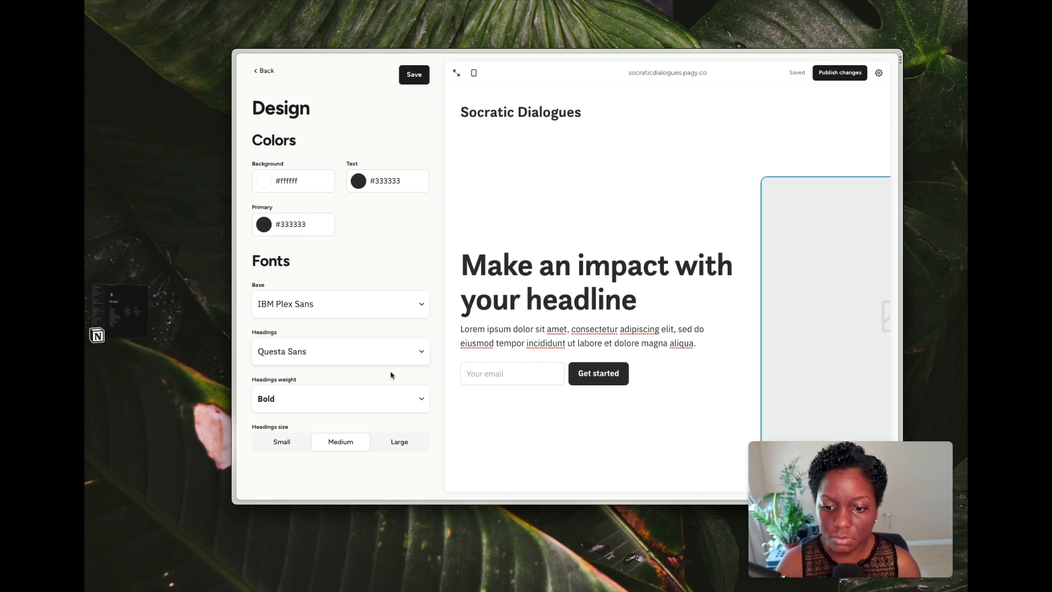
- Try the Large and Small headings sizes on the hero headline, and go back to Medium
left_click(394, 446)
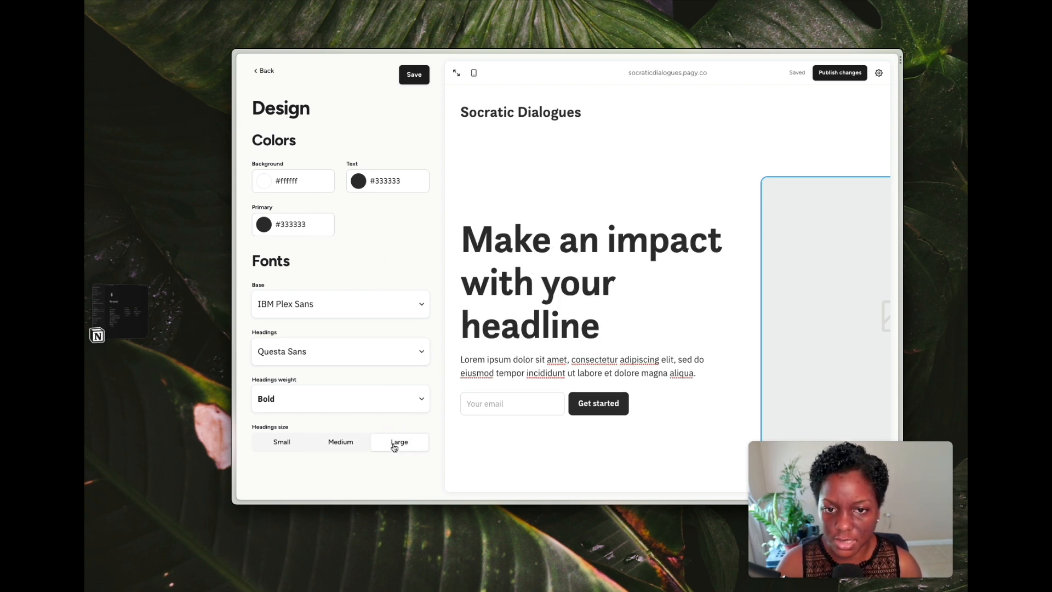
left_click(351, 444)
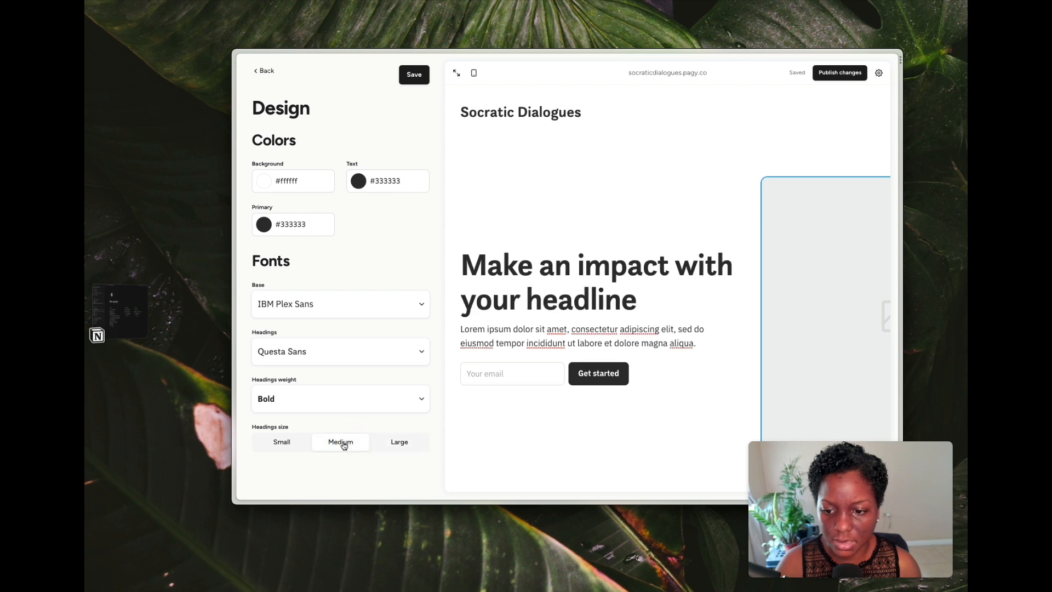
left_click(297, 443)
left_click(331, 443)
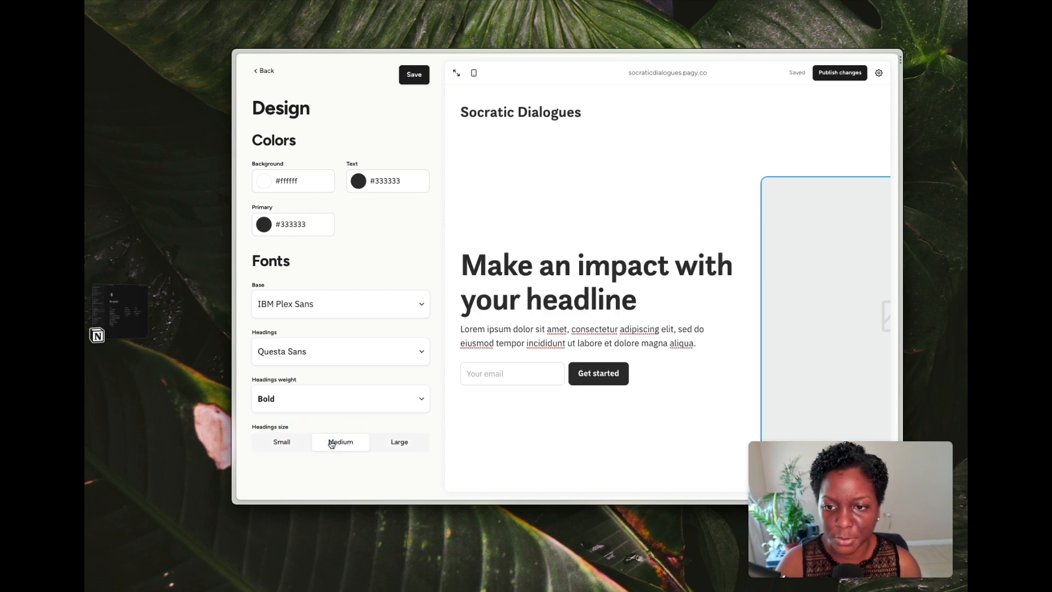
- Save the font changes and leave the design settings for the site's main menu
left_click(415, 75)
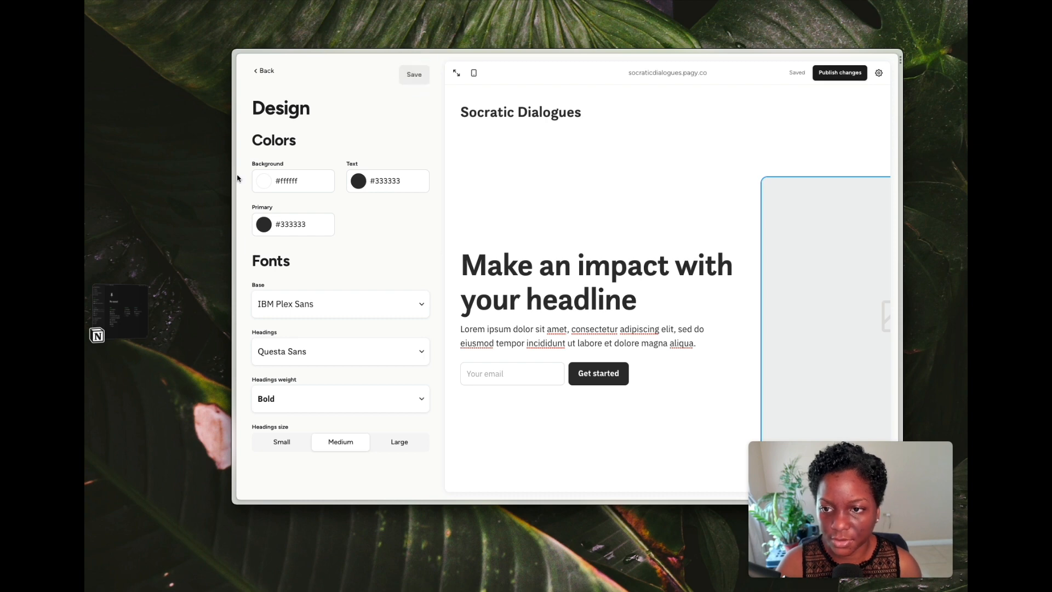
left_click(265, 72)
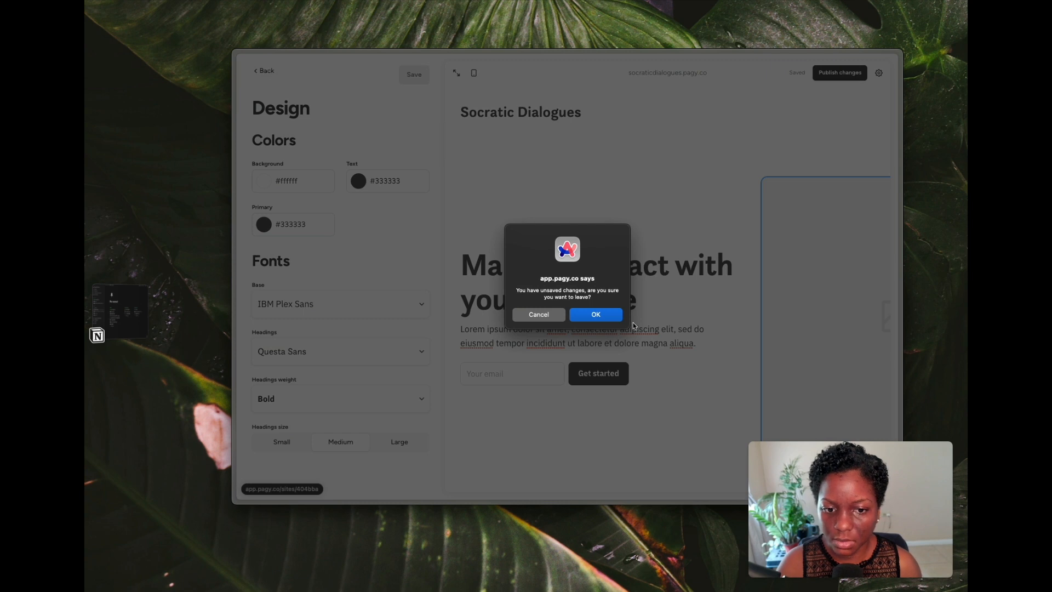
left_click(585, 314)
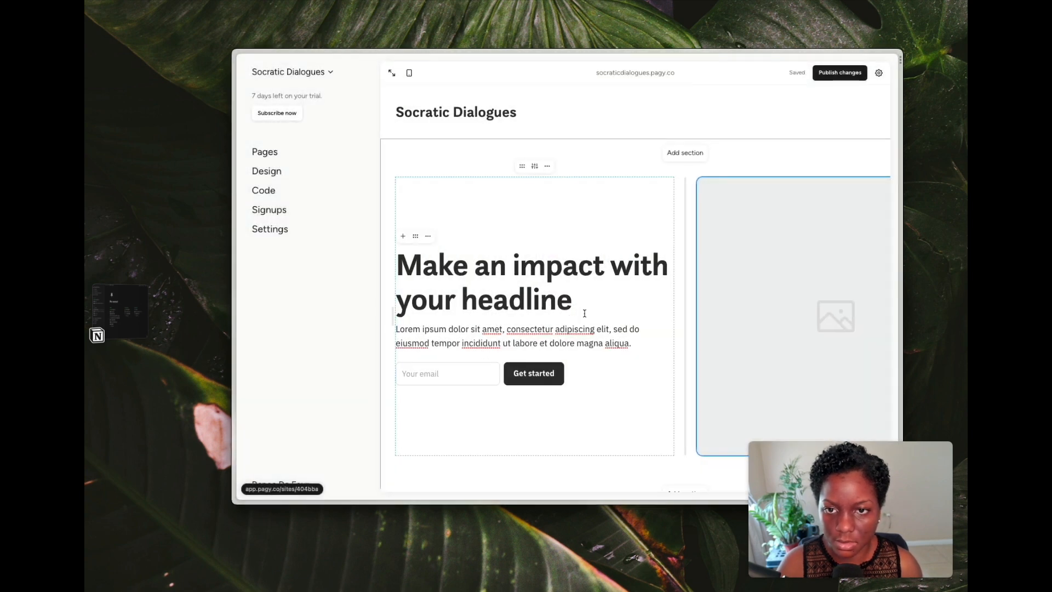
- Look over the site's custom code options and its list of signup form submissions
left_click(274, 191)
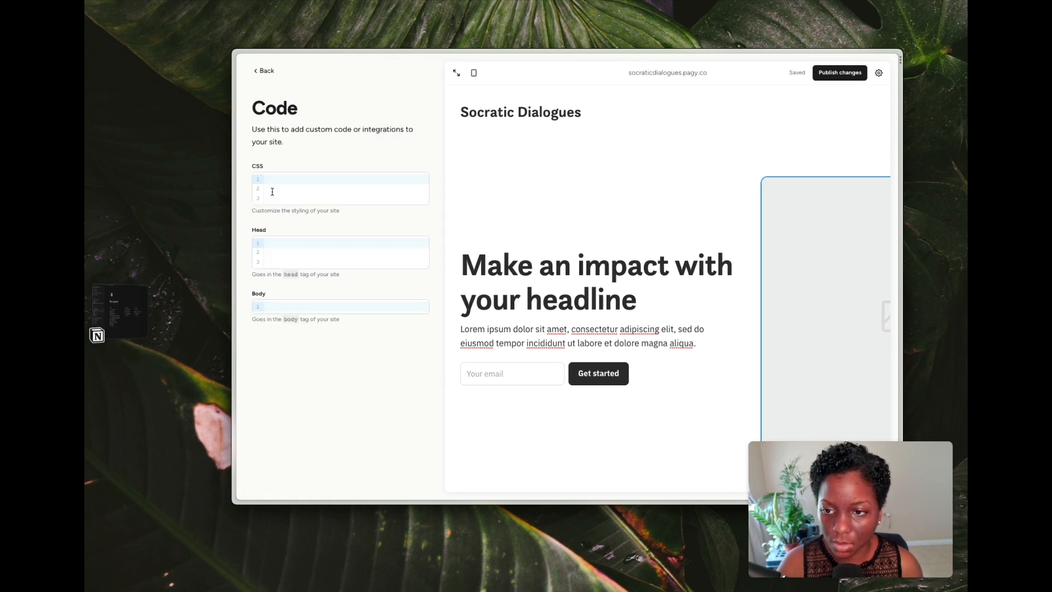
left_click(265, 73)
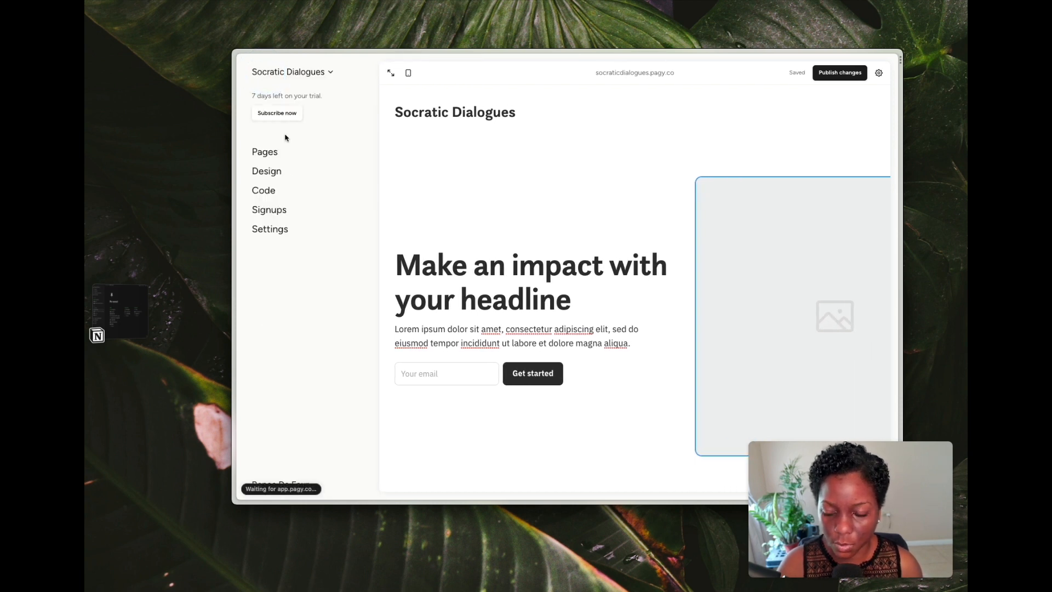
left_click(280, 210)
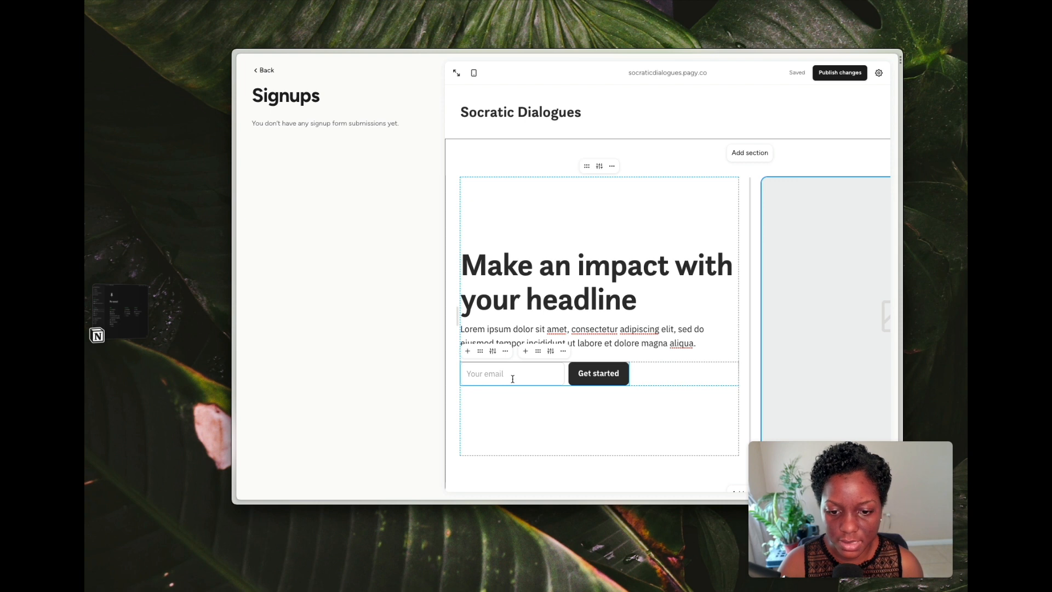
left_click(264, 70)
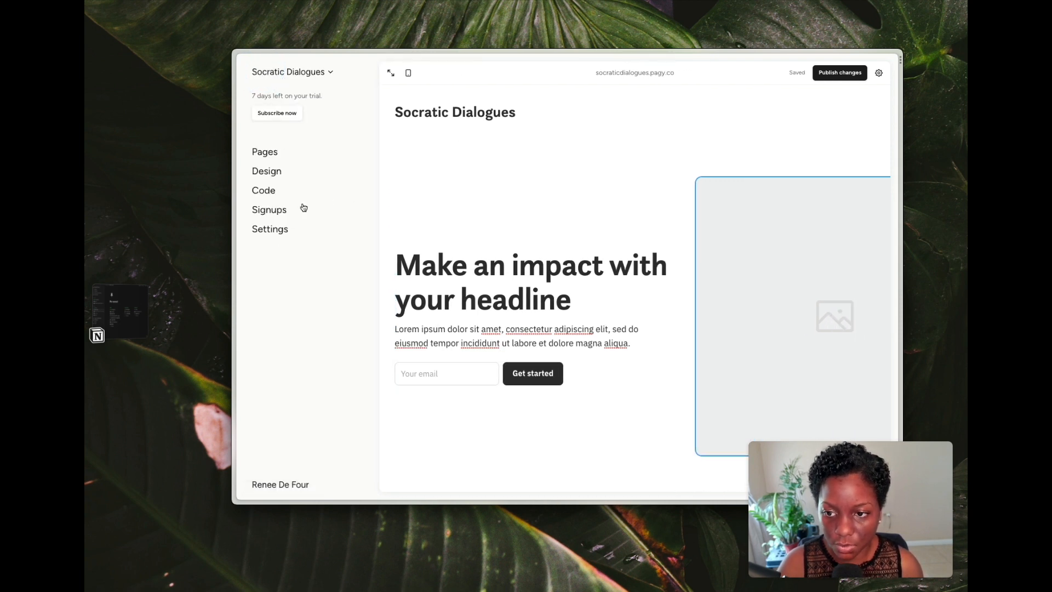
- Review the site's settings for name, icon, domains, subscription and deletion, and return to the main menu
left_click(275, 233)
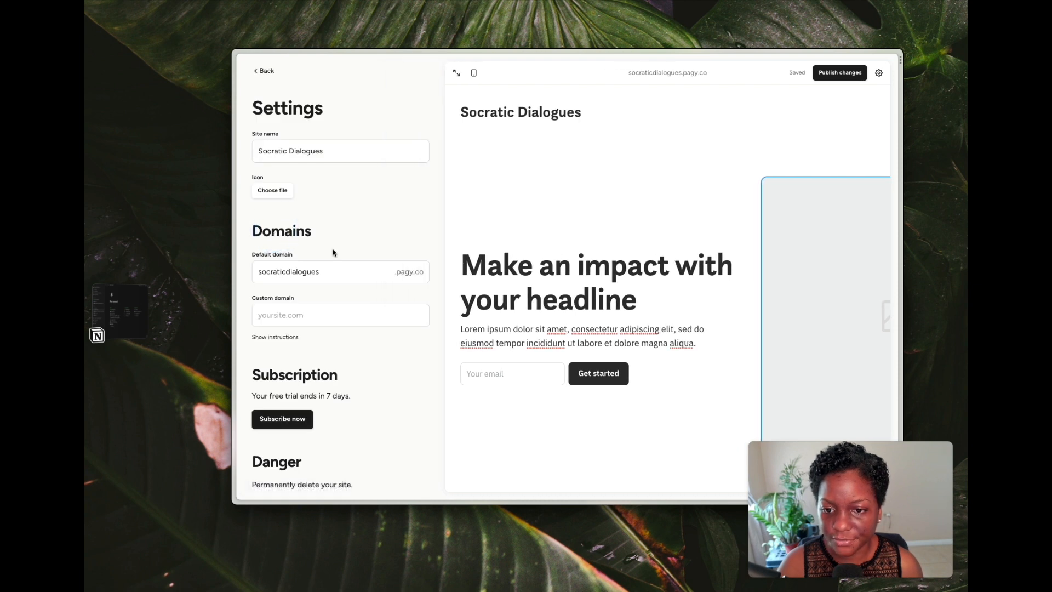
scroll(333, 252, "down", 1)
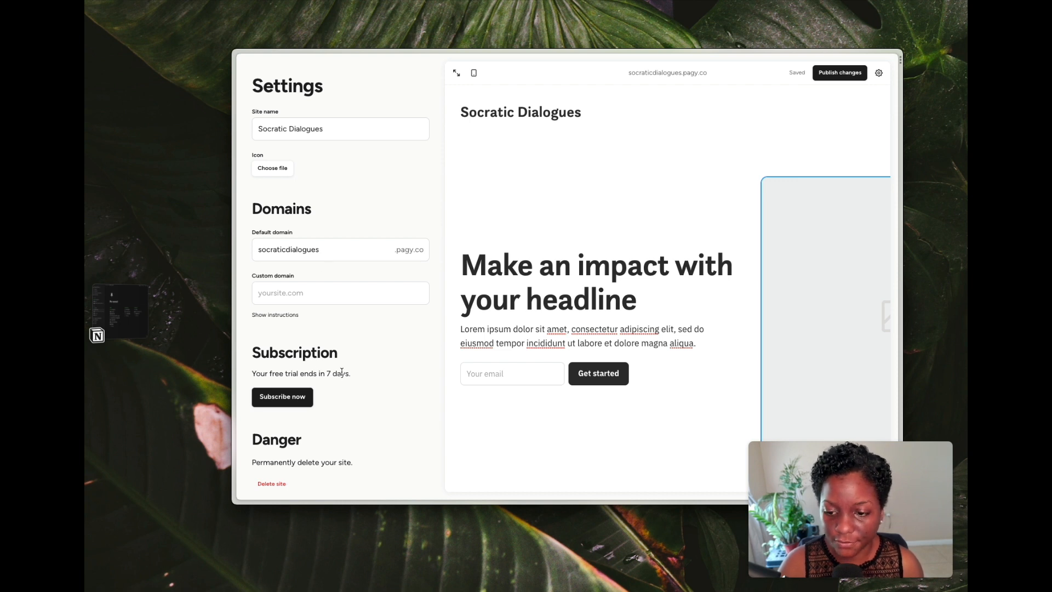
scroll(341, 365, "up", 1)
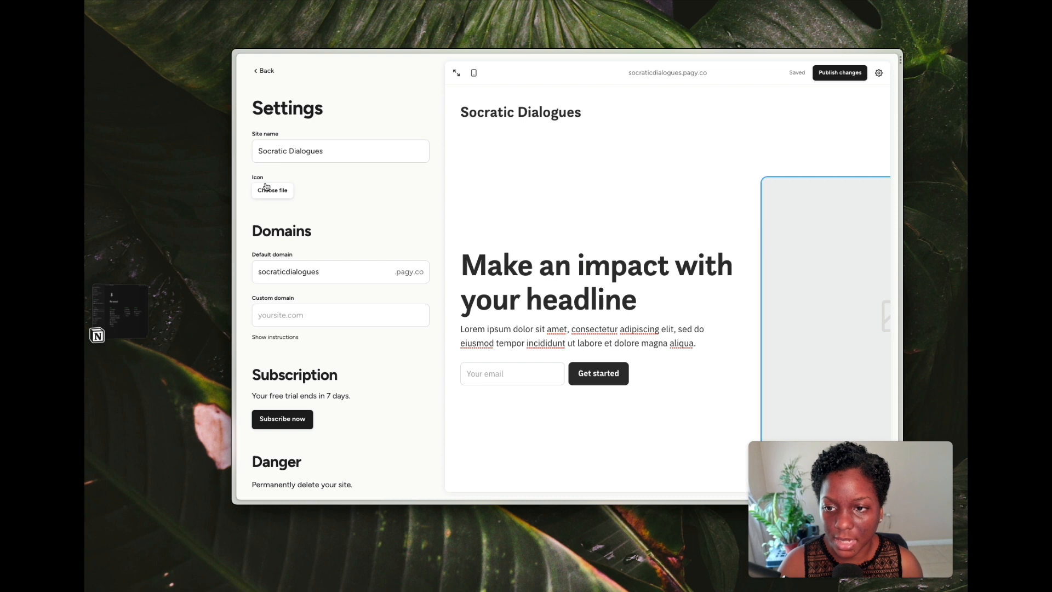
left_click(264, 72)
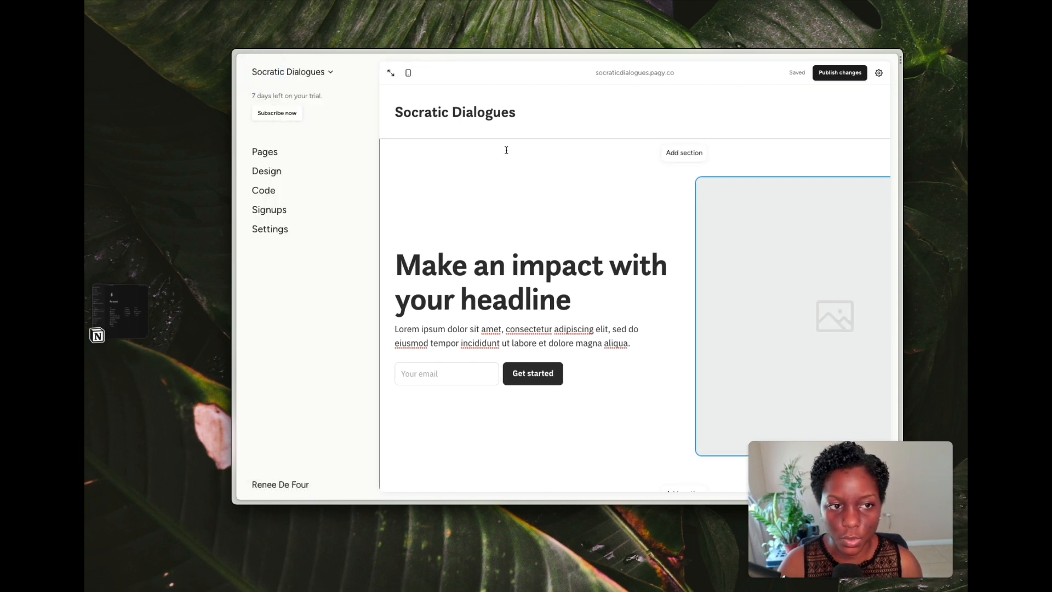
- Expand the page editor to full width and add a Text block reading "Basic Text" in the empty section below the hero
left_click(391, 73)
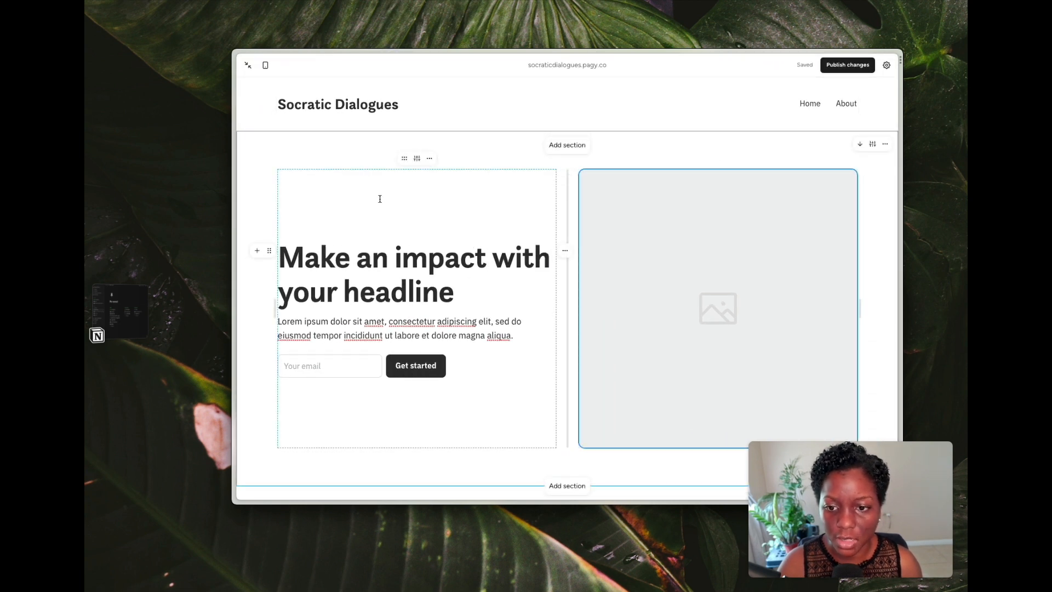
scroll(384, 208, "down", 5)
scroll(494, 310, "down", 3)
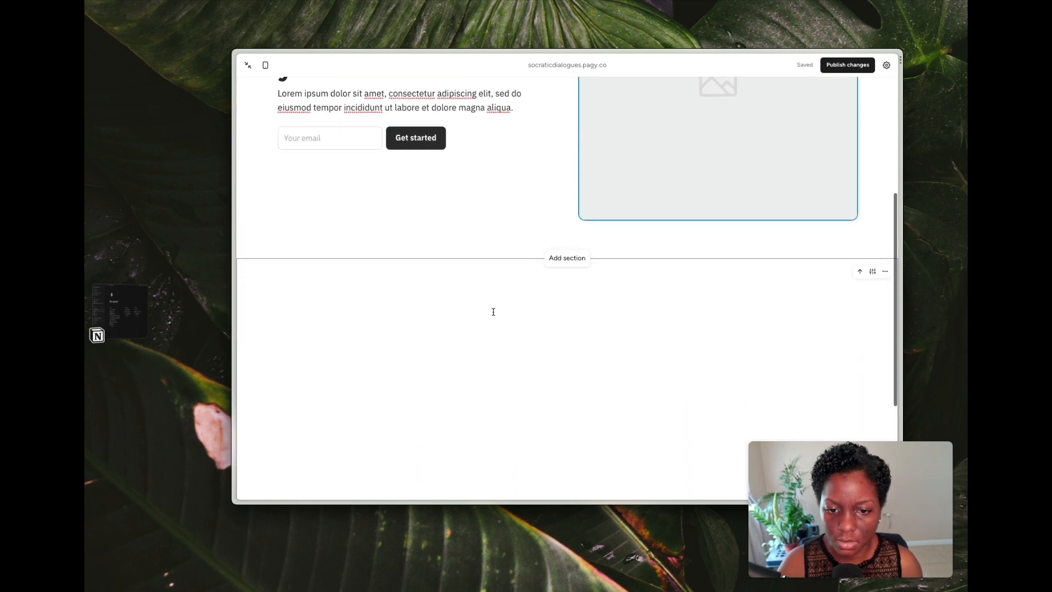
left_click(488, 306)
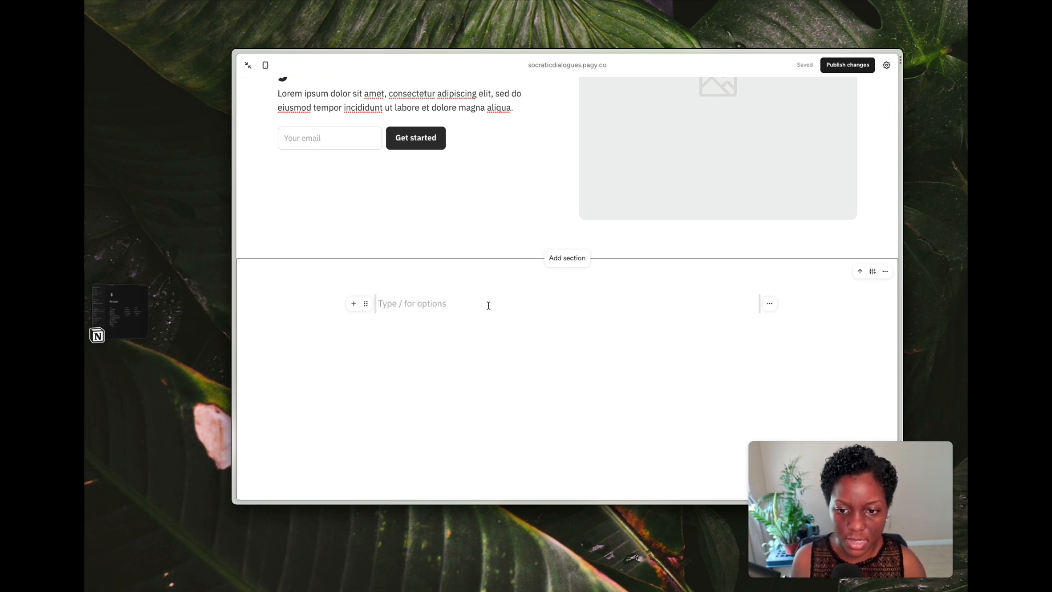
type("/")
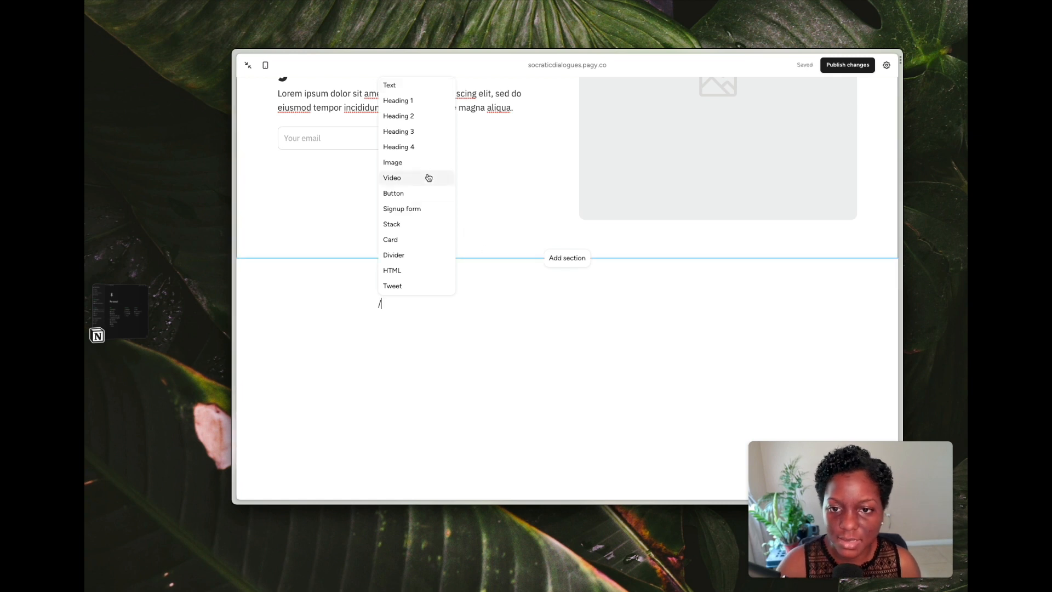
left_click(418, 89)
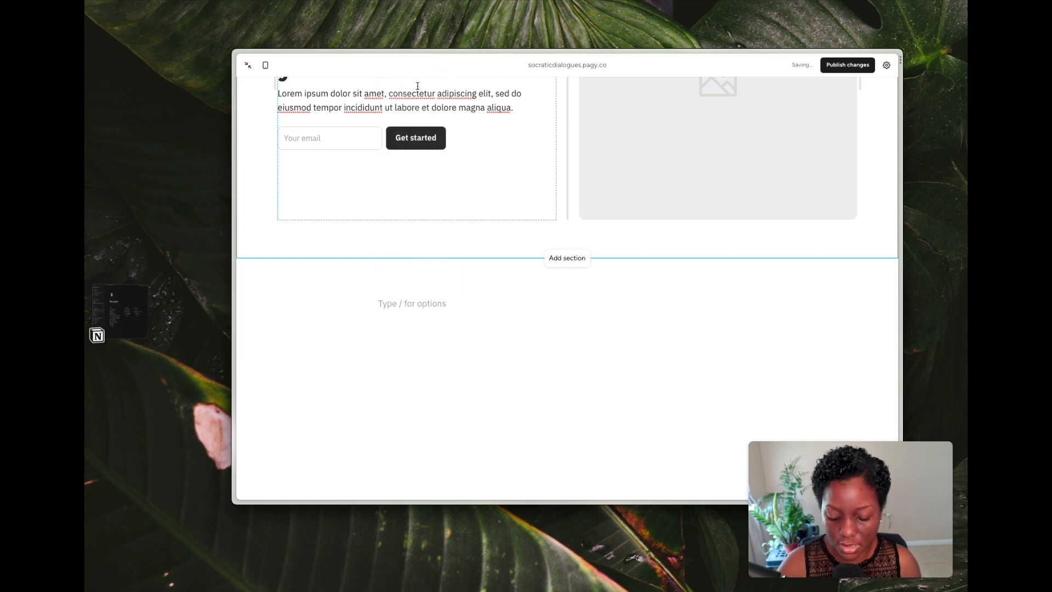
type("Basic Text")
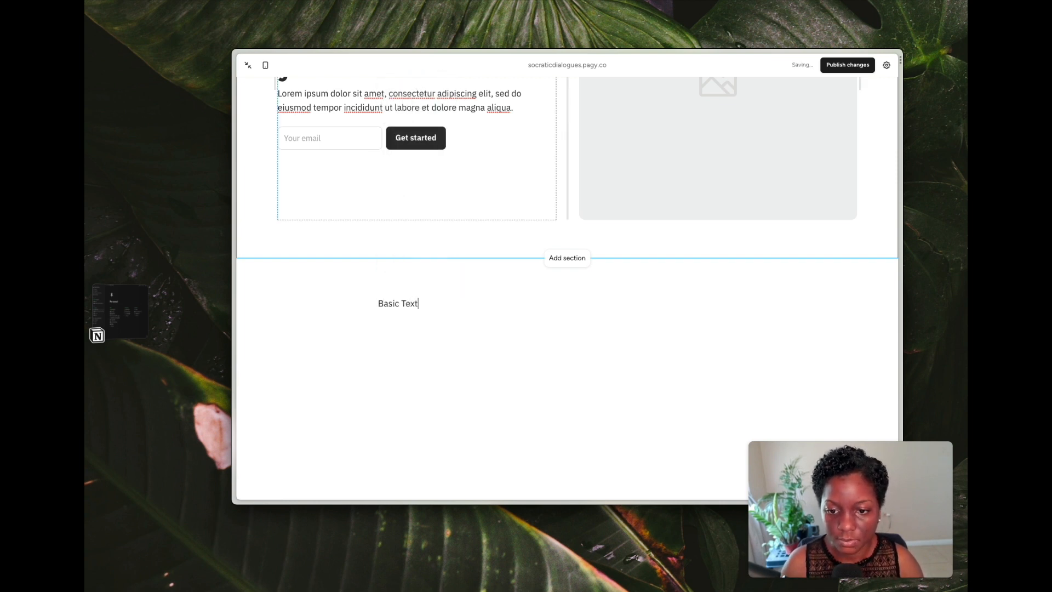
- Add a Heading 1 block reading "H1" beneath the "Basic Text" line
key("Return")
type("/")
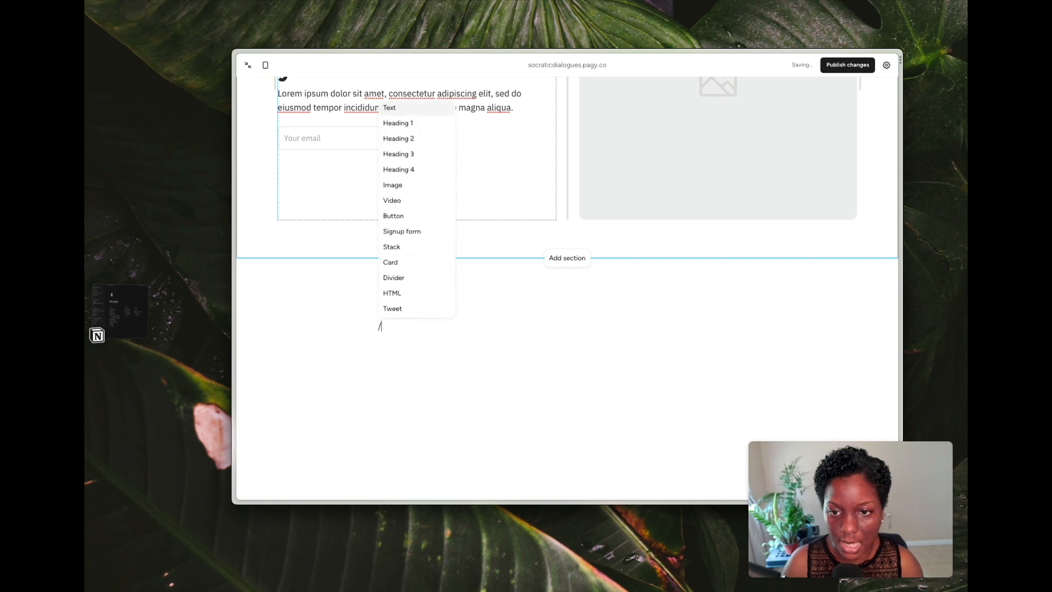
left_click(413, 124)
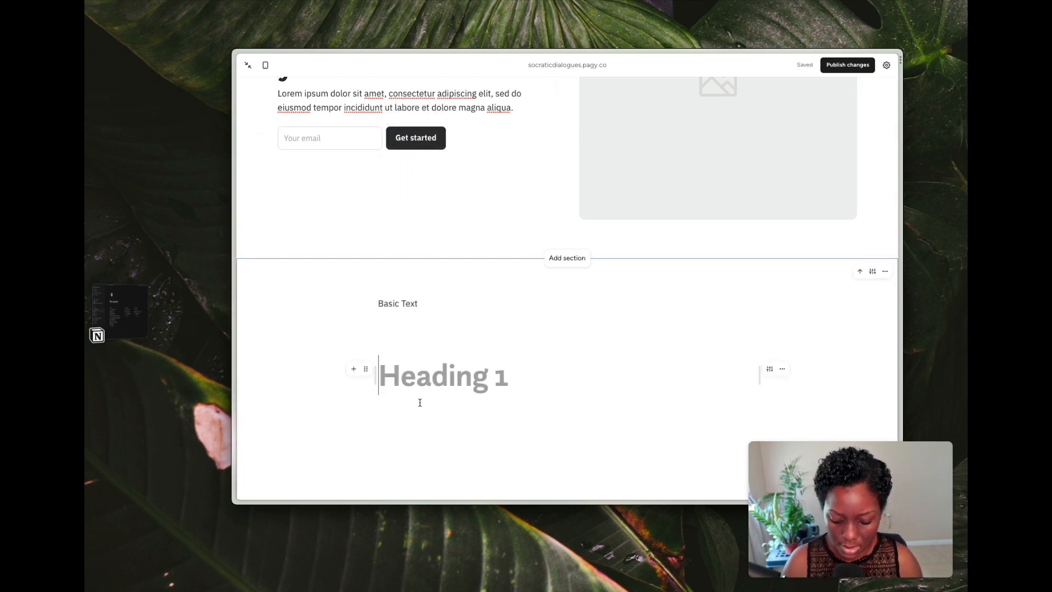
type("H1")
key("Return")
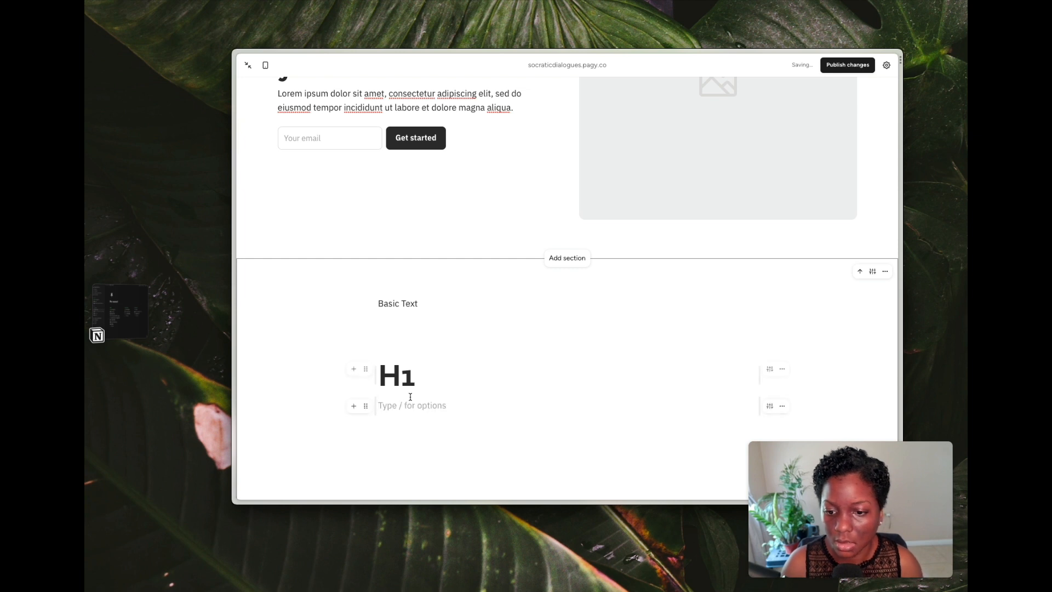
- Insert a Card block beneath the H1 heading and enter "Weekly Meetings" in it
type("/")
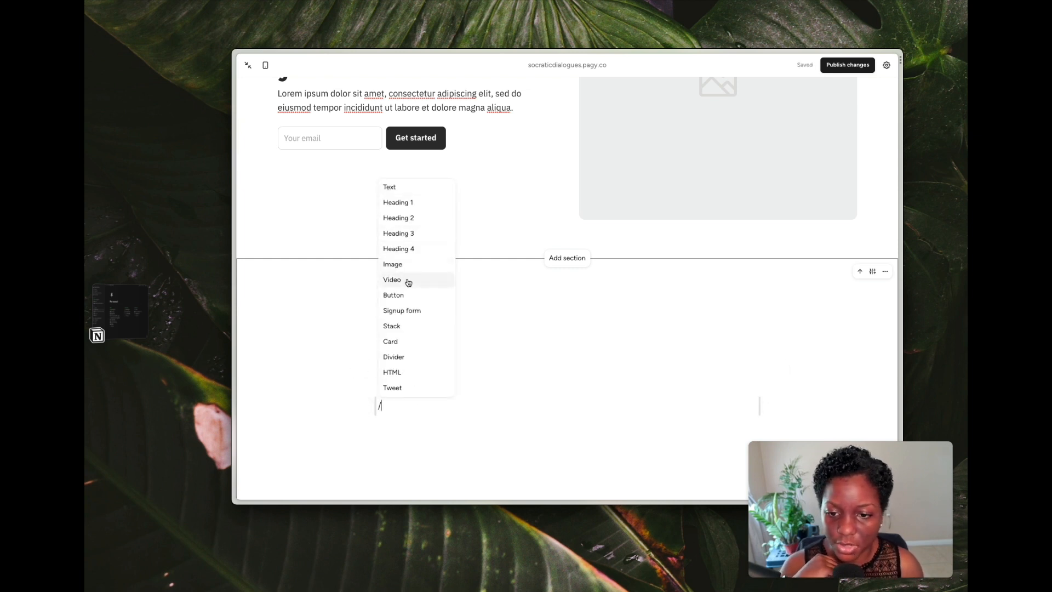
left_click(411, 343)
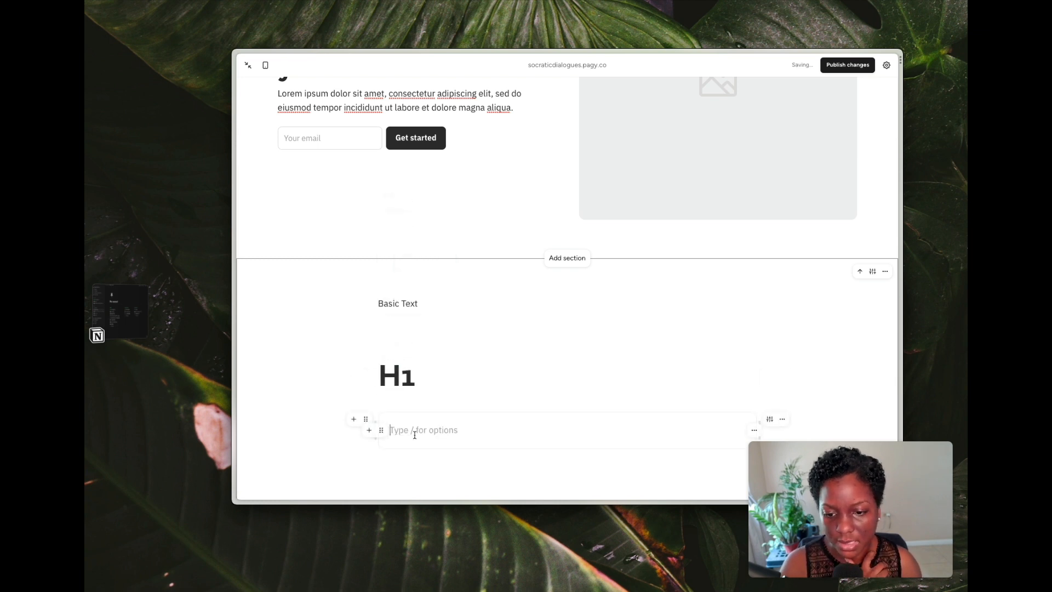
scroll(415, 433, "down", 3)
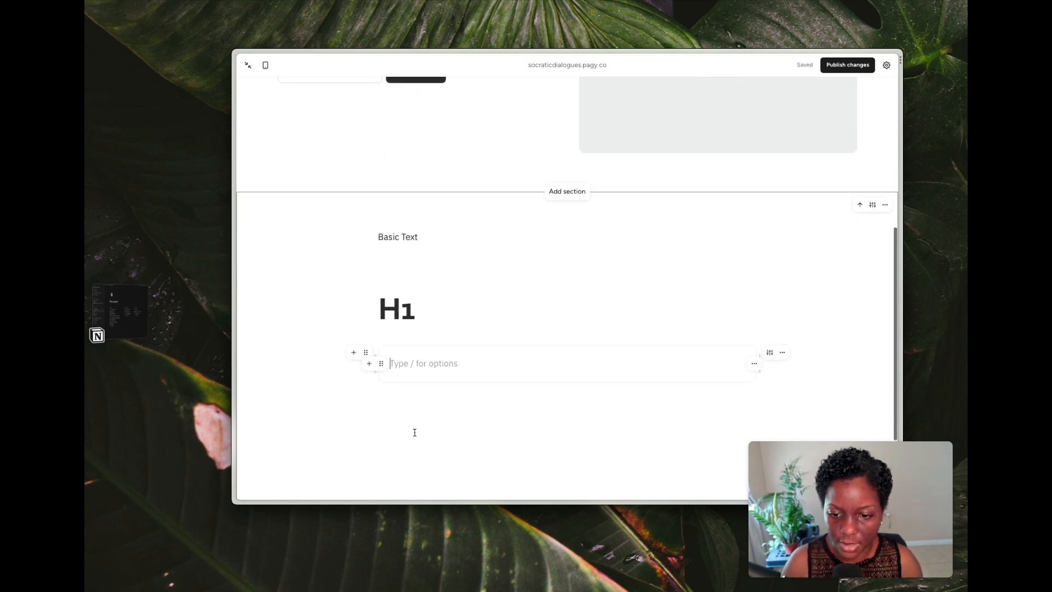
type("We")
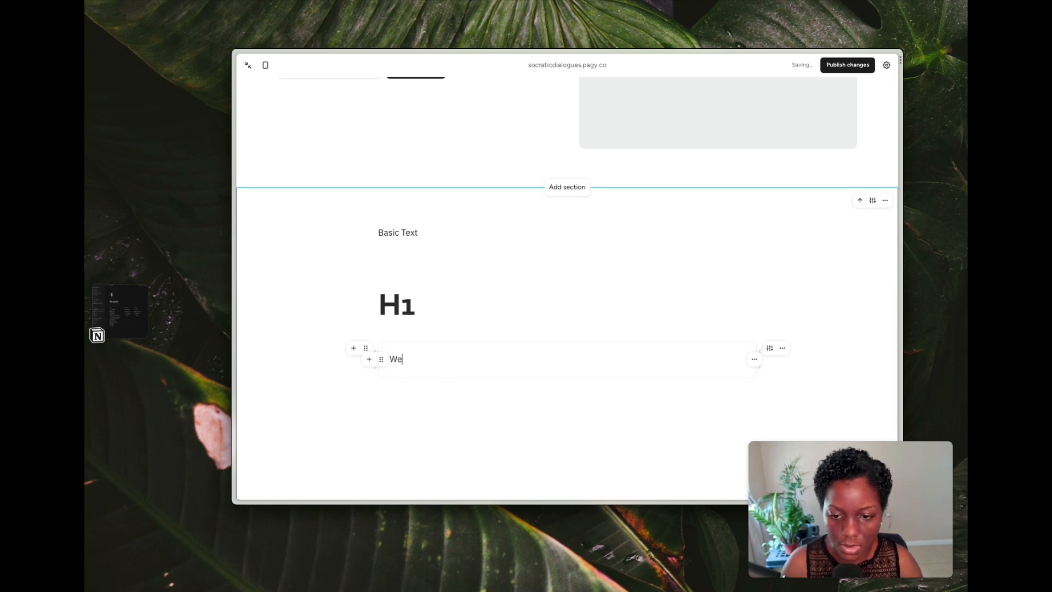
type("ekly Meetings")
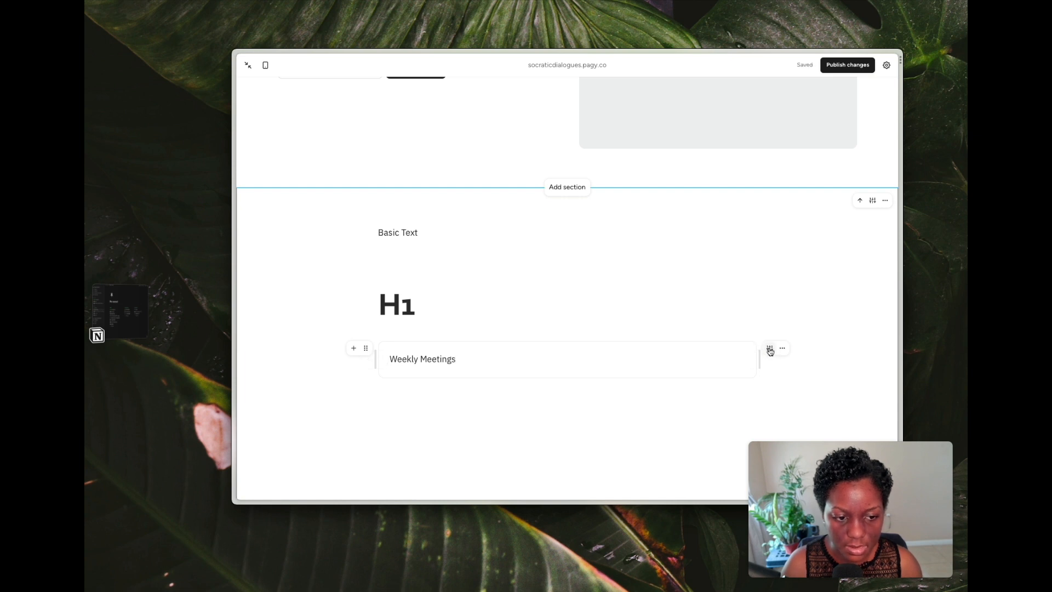
- Try the Inverted, Primary and Tinted themes on the "Weekly Meetings" card, and settle on Inverted
left_click(770, 351)
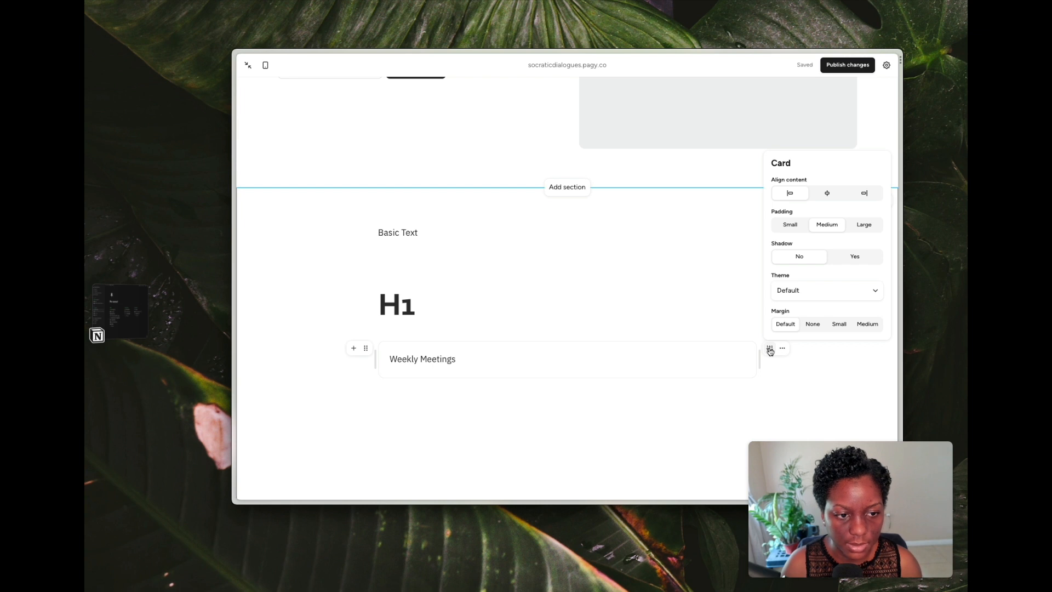
left_click(806, 292)
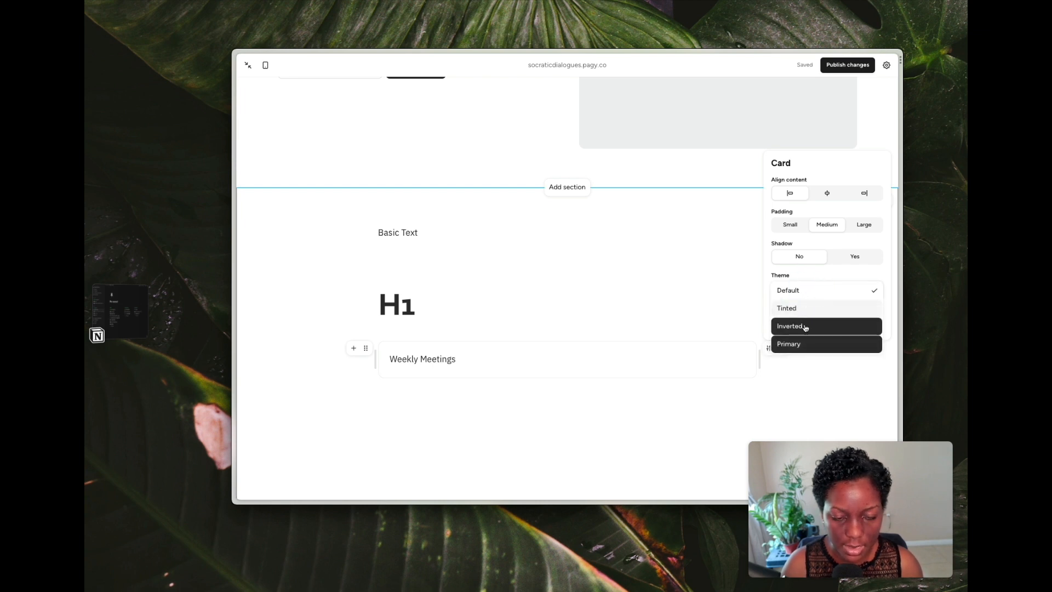
left_click(806, 327)
left_click(806, 290)
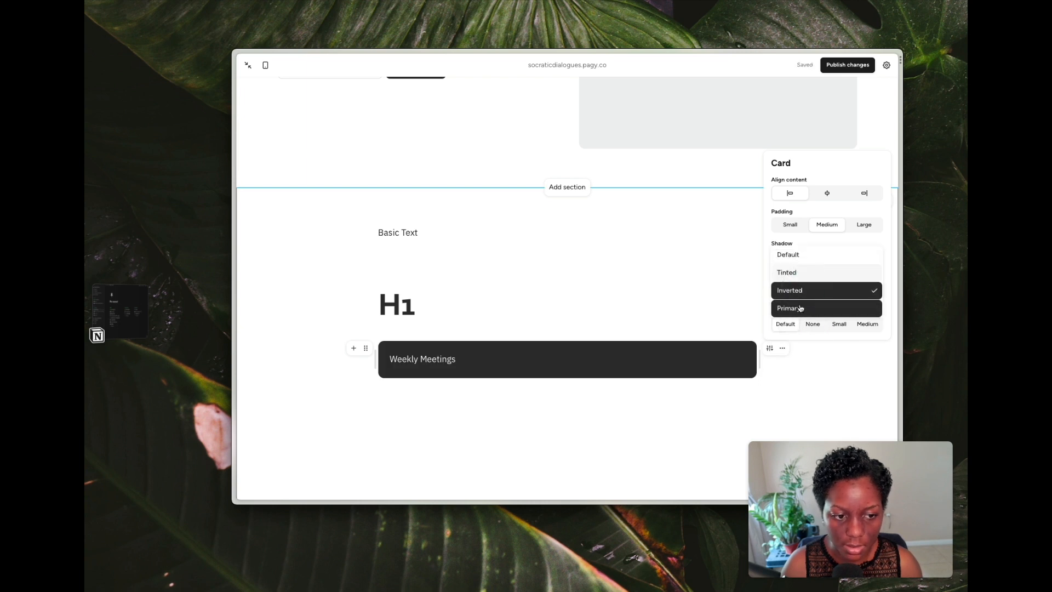
left_click(799, 309)
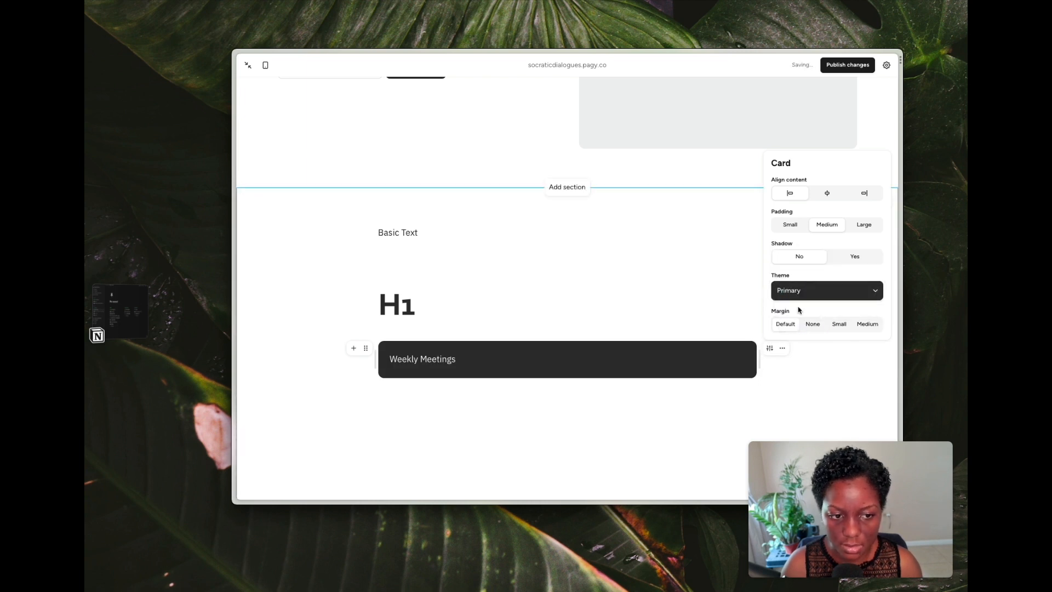
left_click(800, 291)
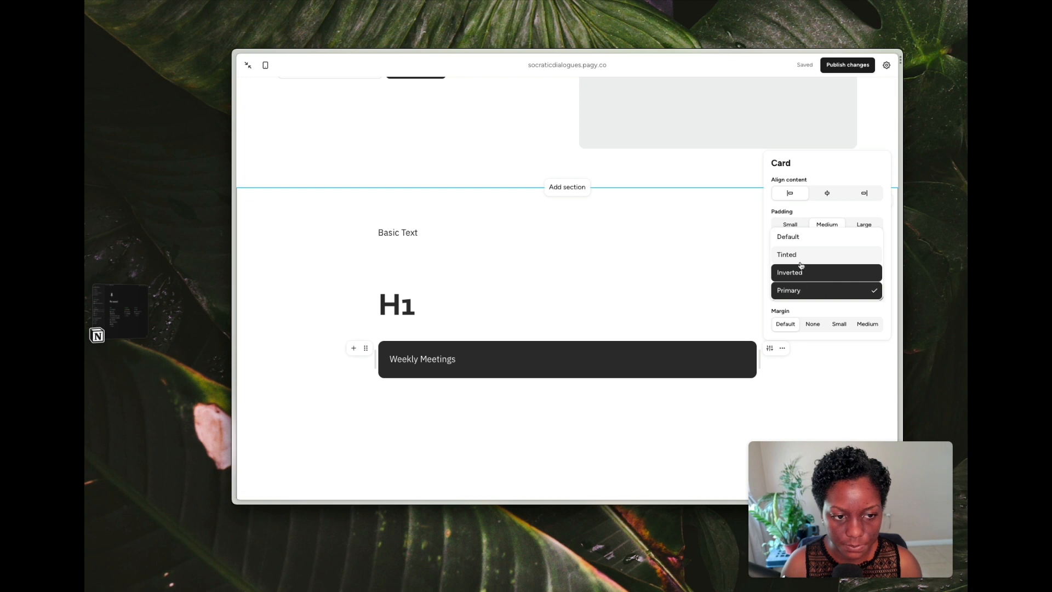
left_click(800, 256)
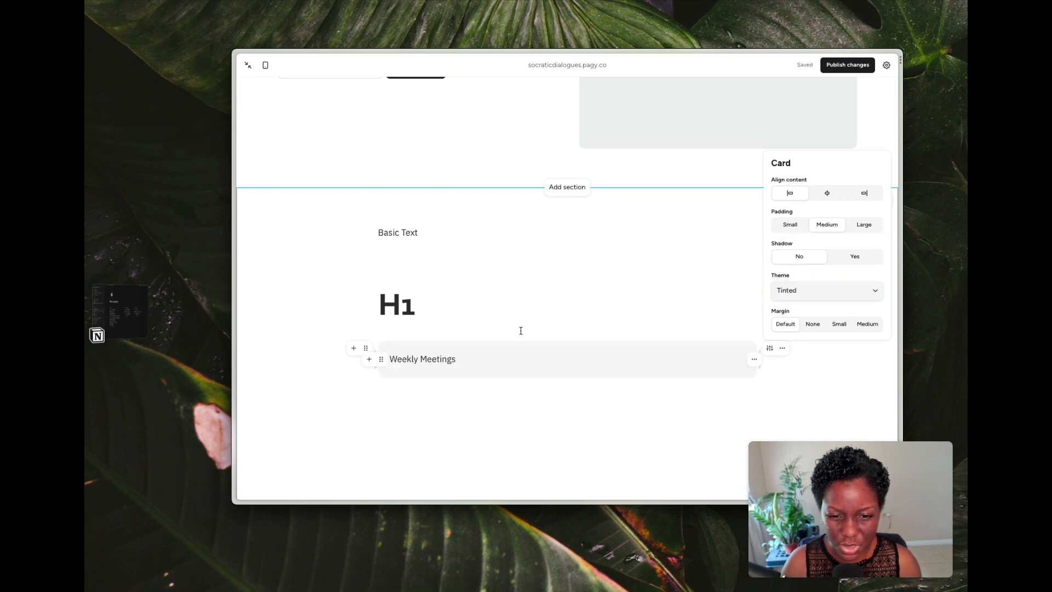
left_click(773, 294)
left_click(781, 310)
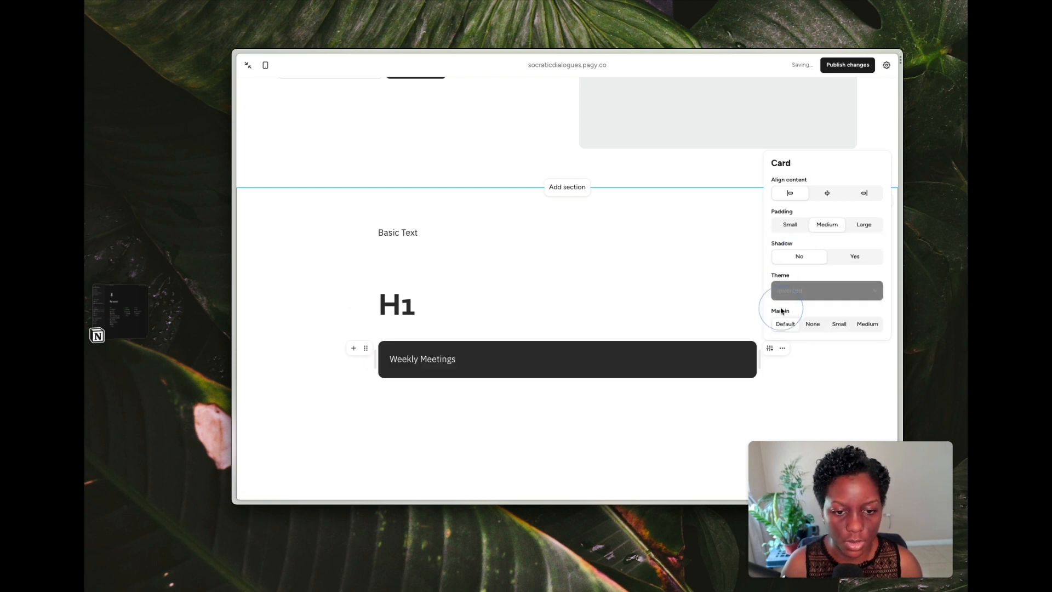
- Remove the H1 heading and the "Basic Text" block above the "Weekly Meetings" card
left_click(430, 305)
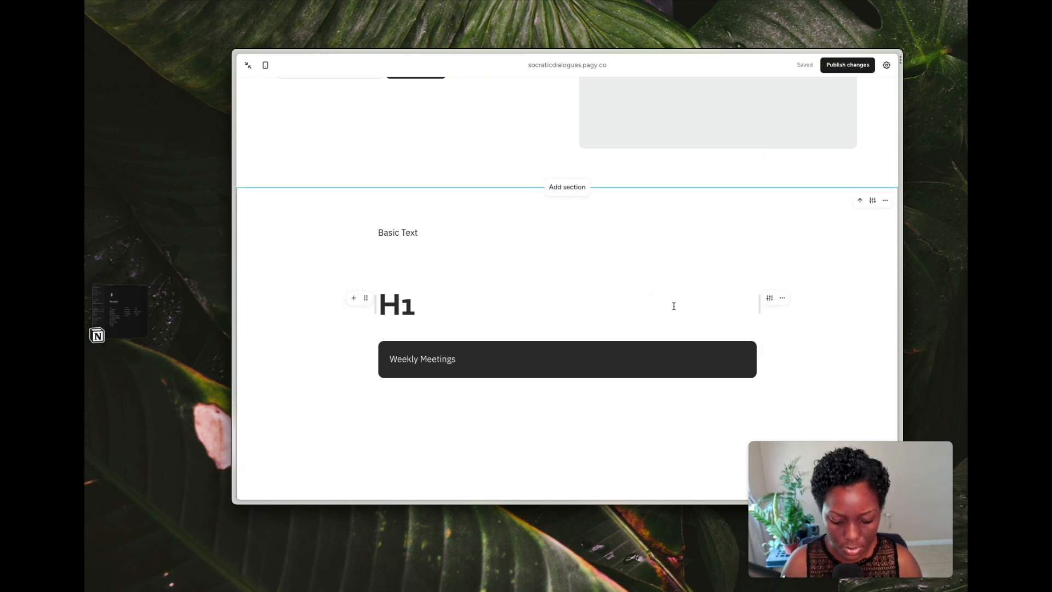
key("BackSpace")
key("BackSpace")
key("BackSpace")
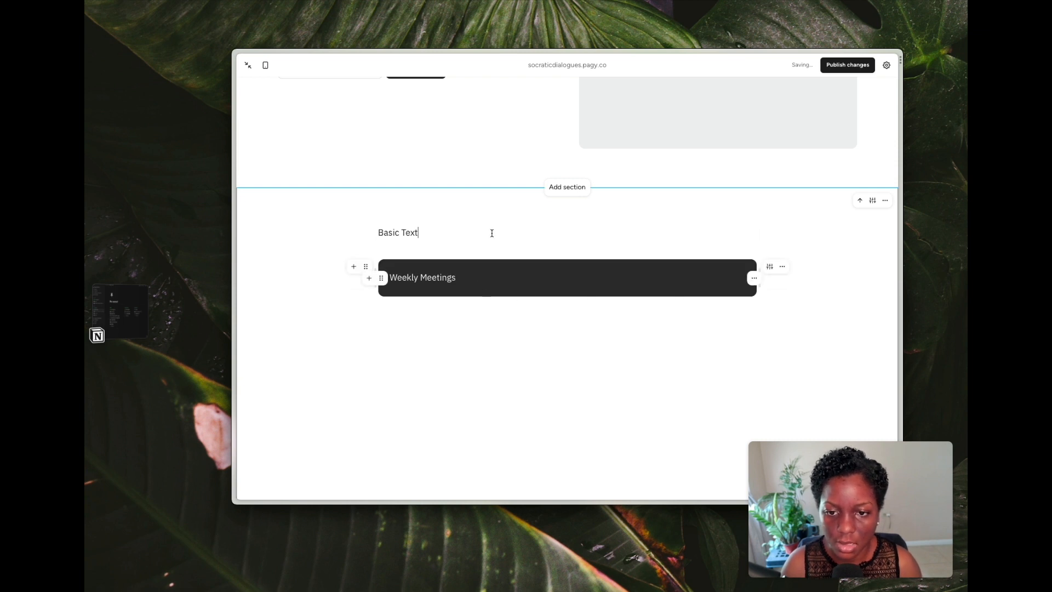
left_click(770, 235)
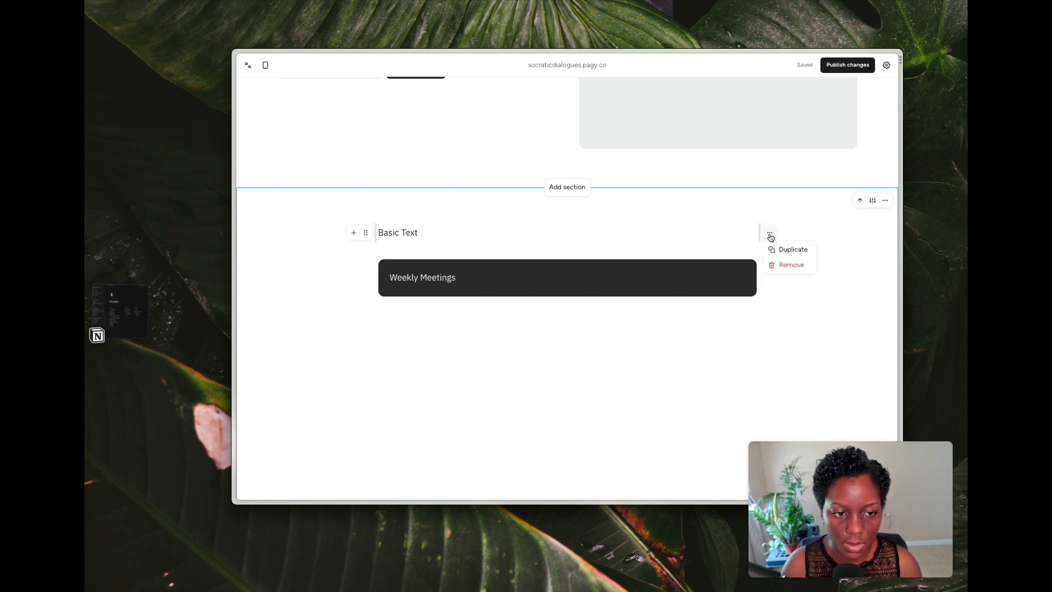
left_click(774, 264)
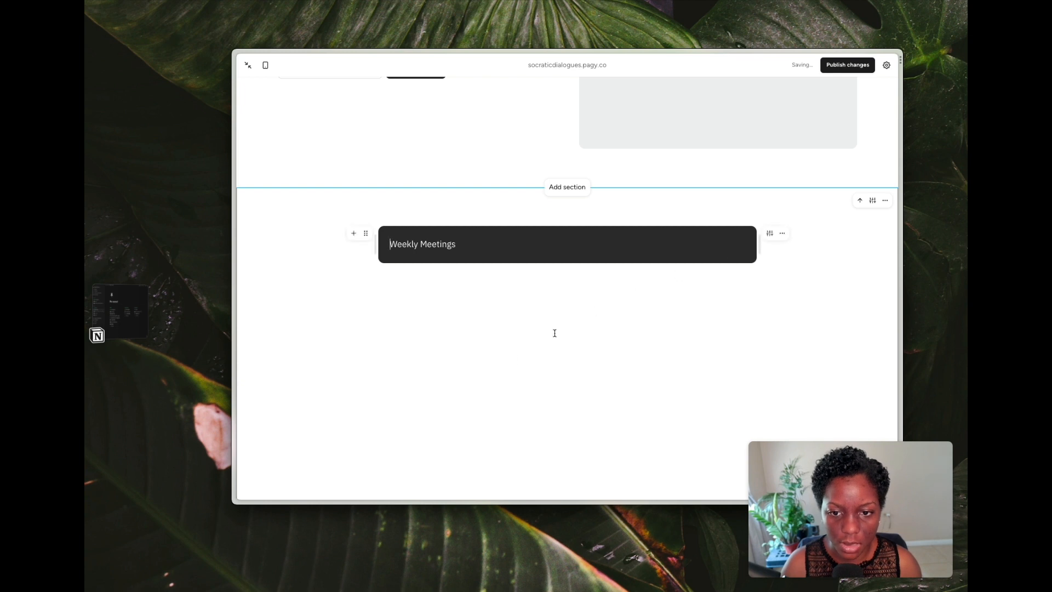
- Make the card's "Weekly Meetings" line bold, trying italic on it as well, and add a "Dates:" line beneath it
left_click(463, 244)
key("Return")
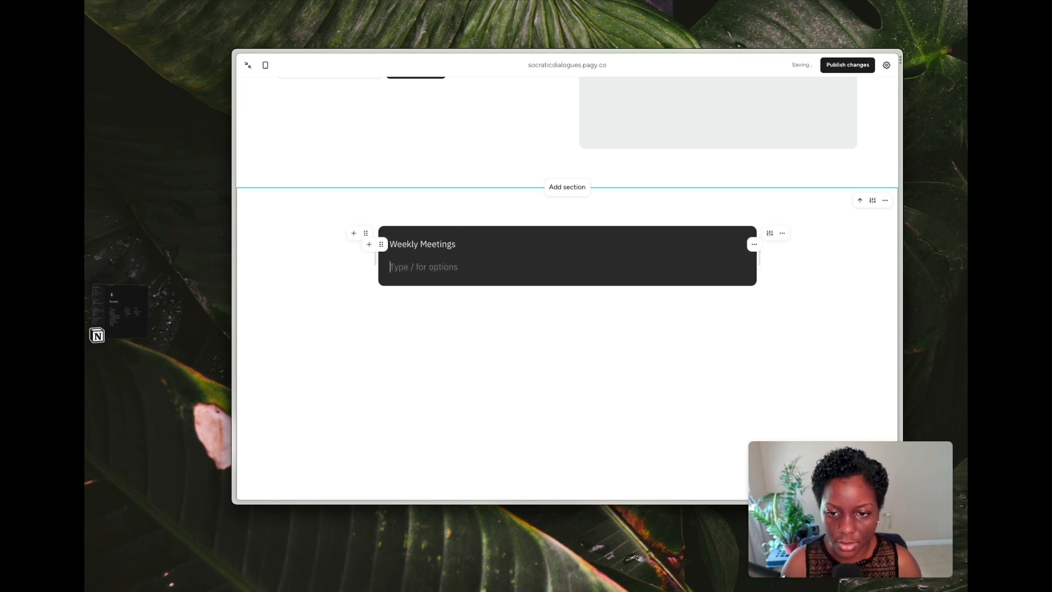
triple_click(436, 242)
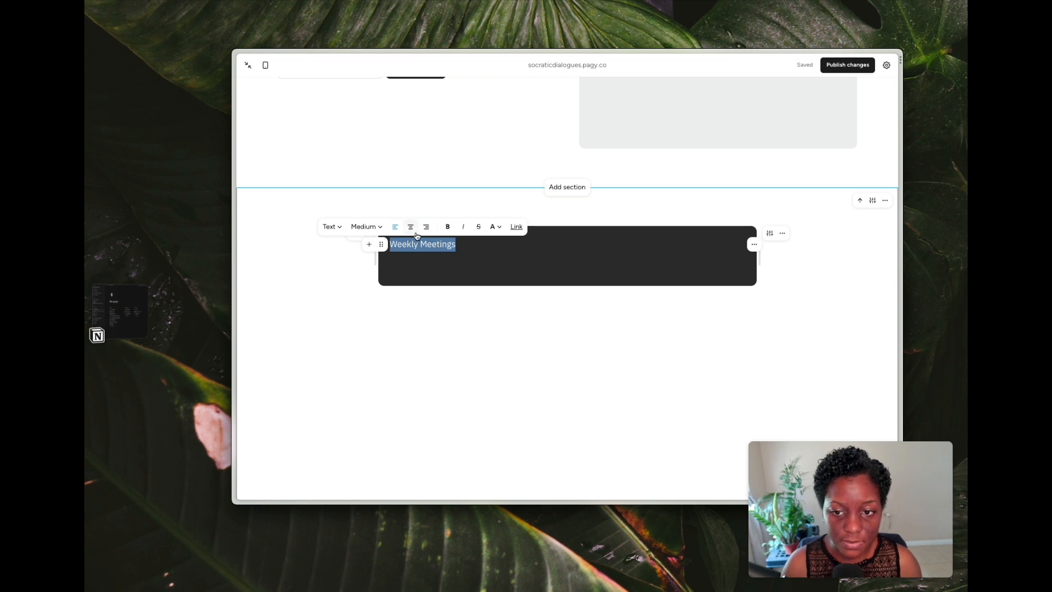
left_click(447, 227)
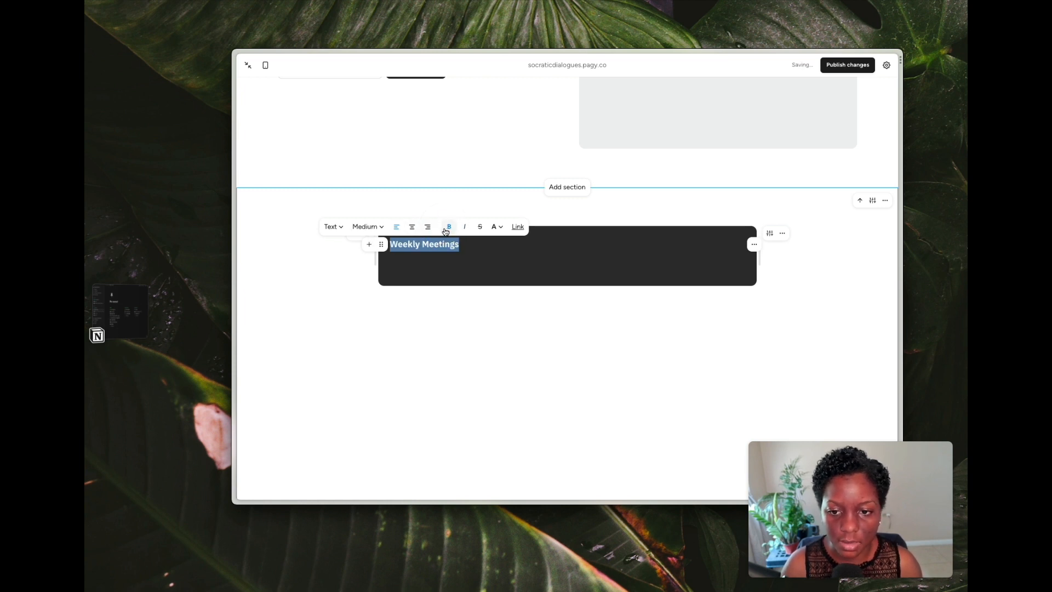
left_click(463, 230)
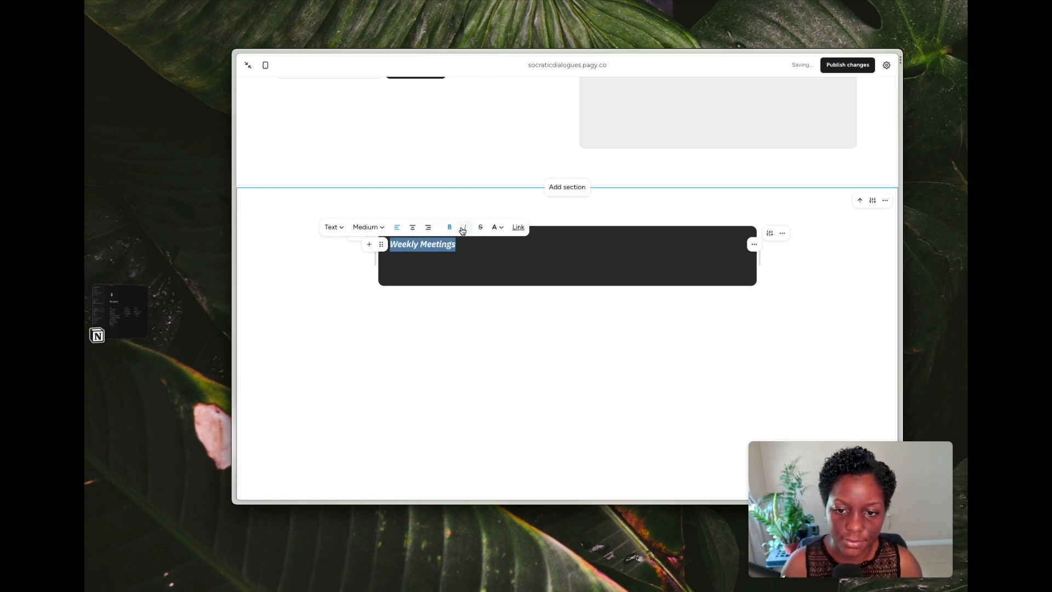
left_click(462, 229)
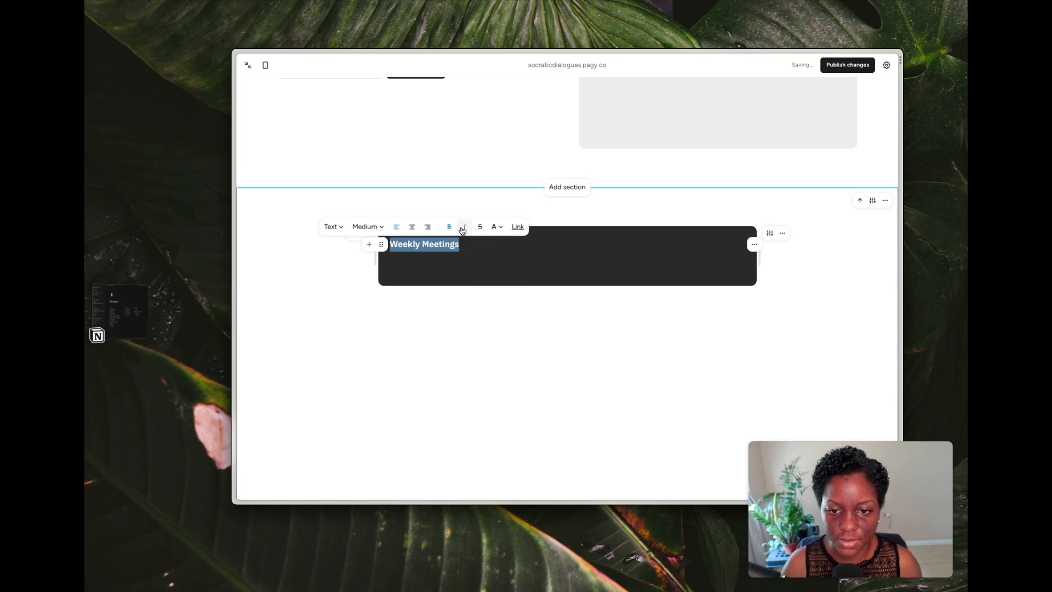
left_click(428, 261)
type("Dates:")
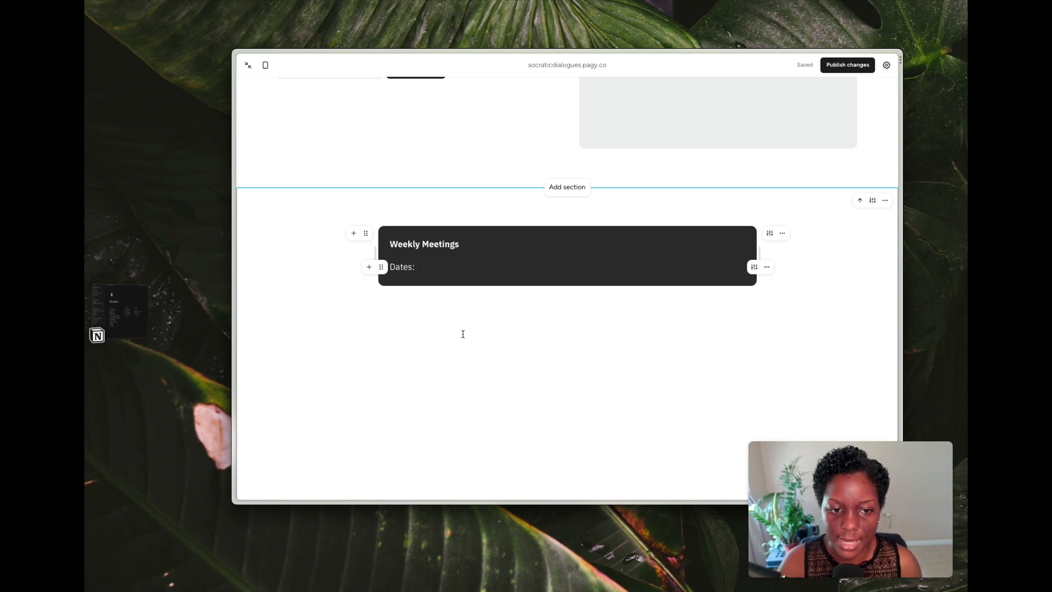
left_click(467, 316)
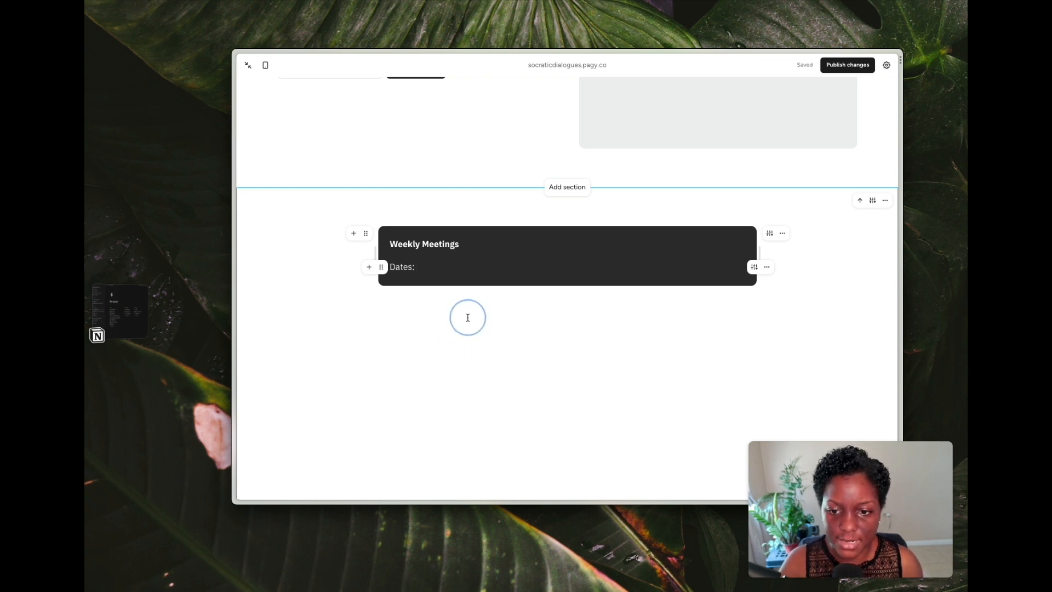
left_click(470, 213)
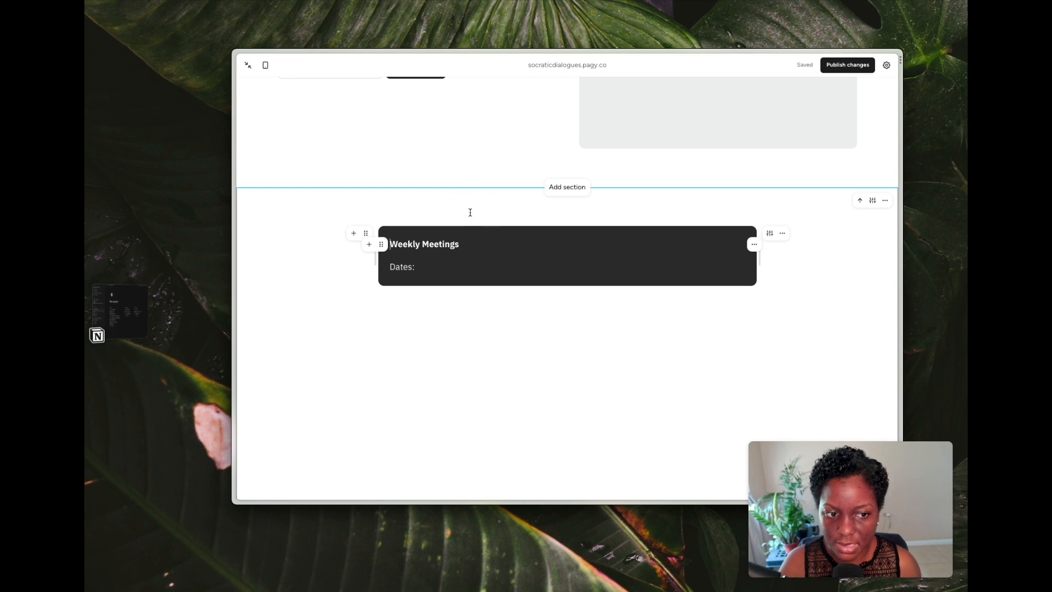
left_click(477, 312)
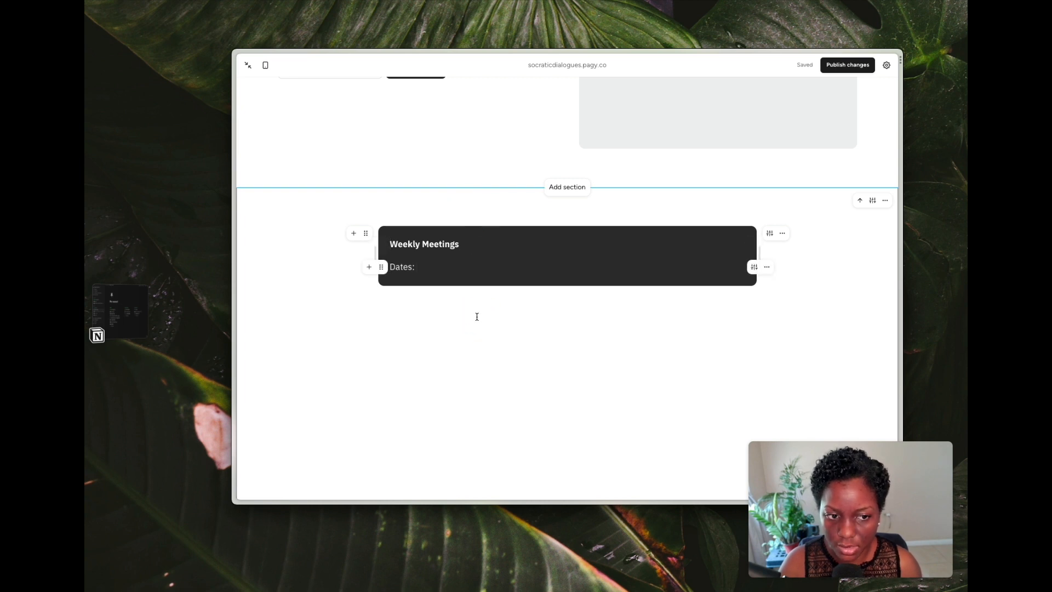
- Narrow the "Weekly Meetings" card, the page header and the hero section from their side edges
left_click_drag(759, 256, 676, 261)
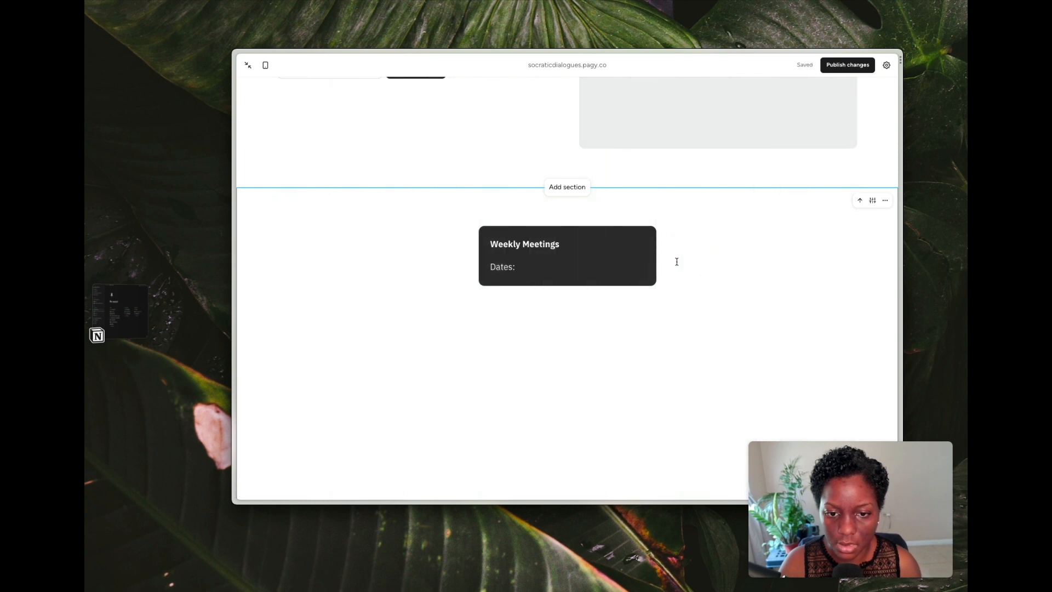
scroll(563, 275, "up", 3)
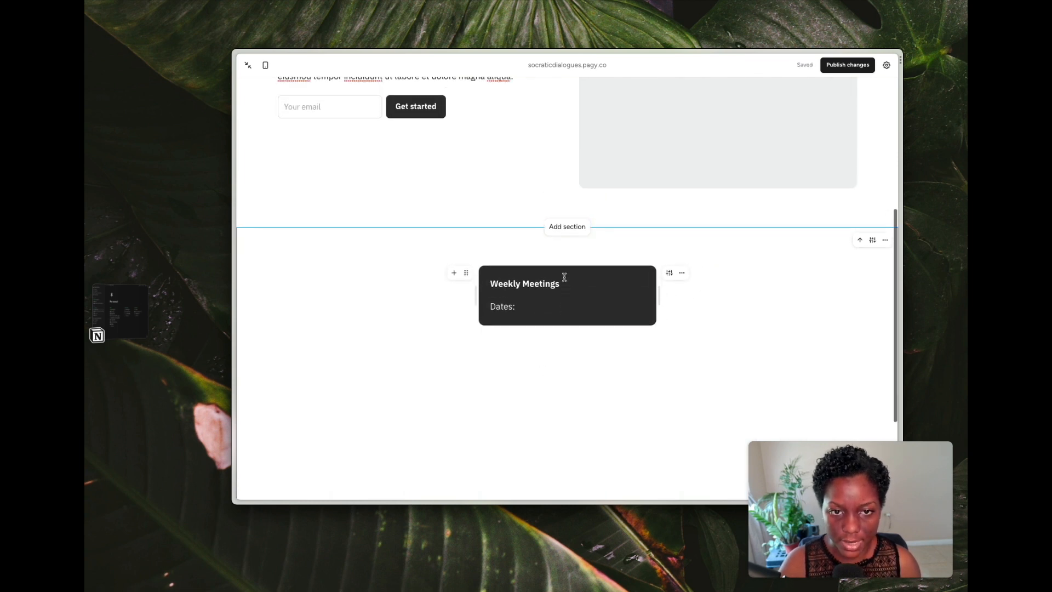
scroll(564, 277, "up", 5)
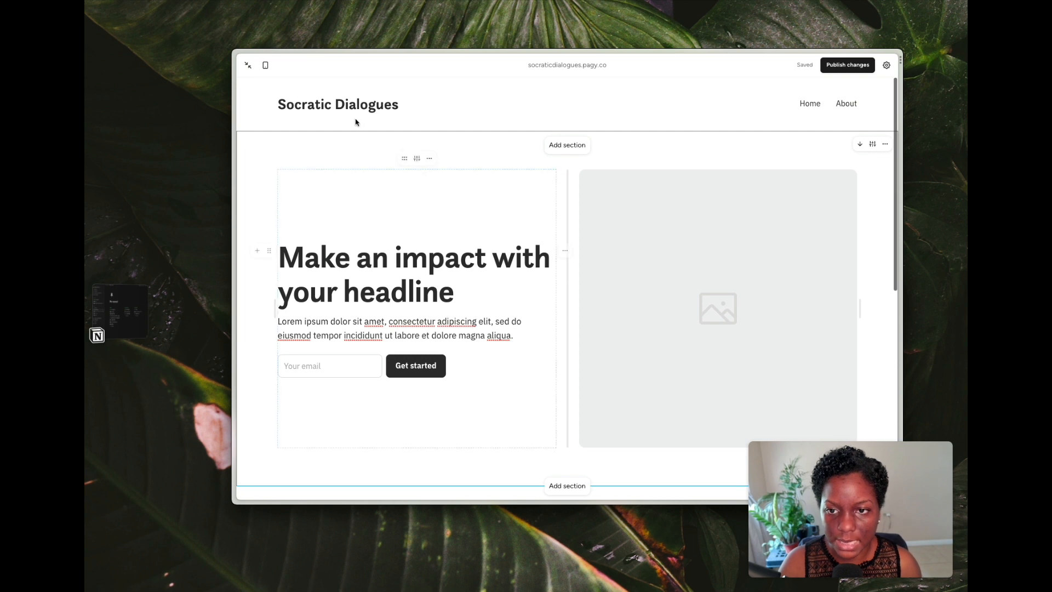
left_click_drag(275, 106, 292, 104)
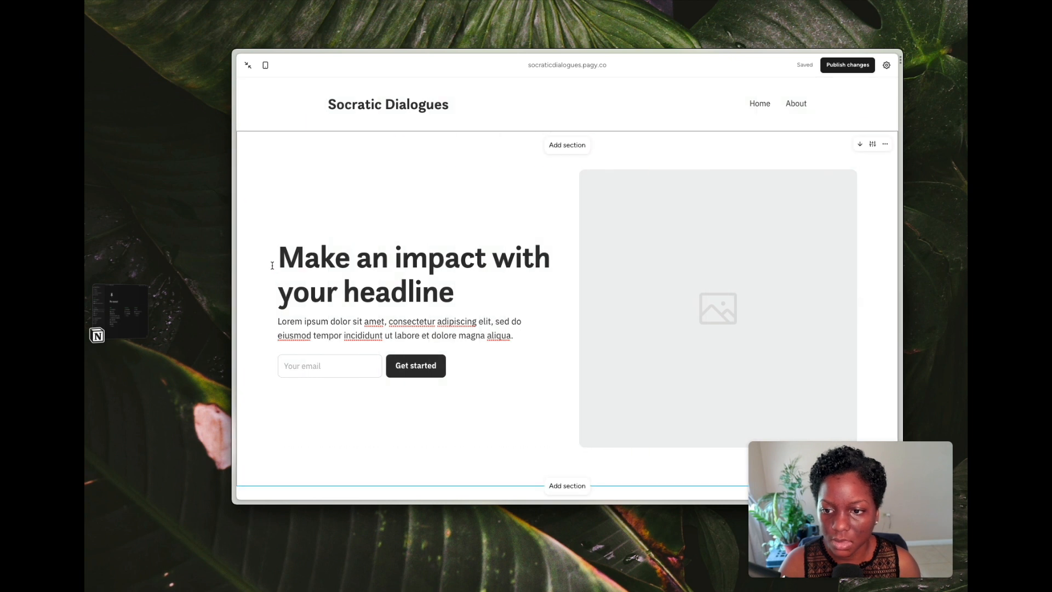
left_click_drag(274, 309, 309, 306)
scroll(627, 280, "down", 4)
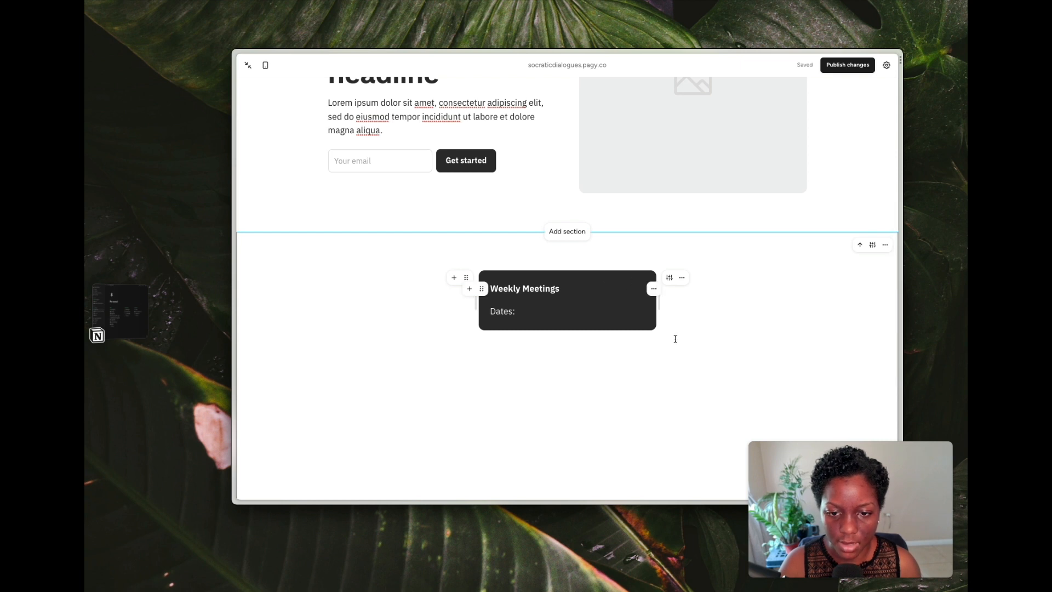
left_click(469, 312)
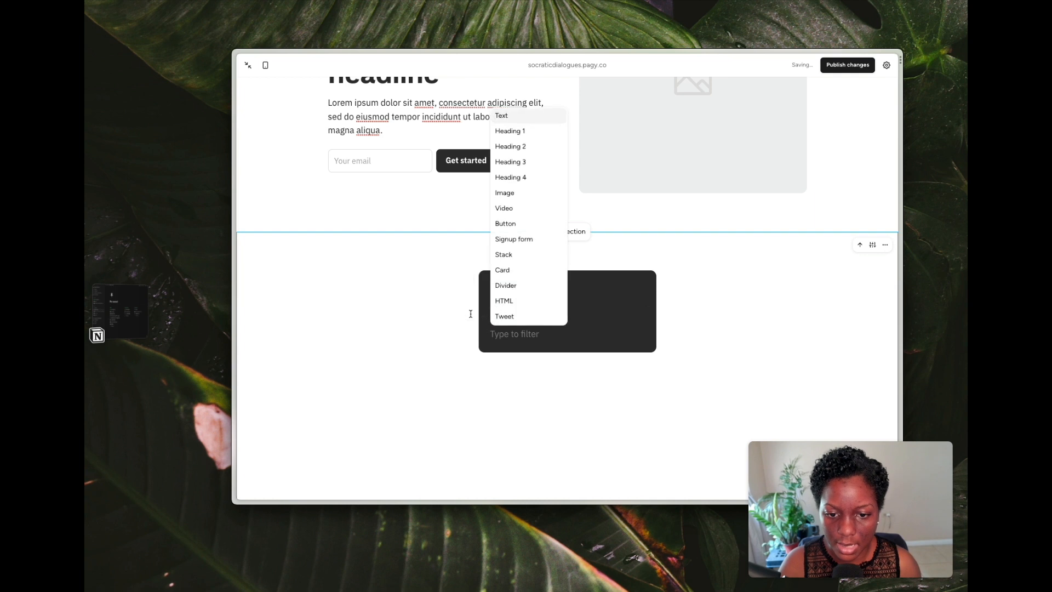
left_click(535, 334)
key("BackSpace")
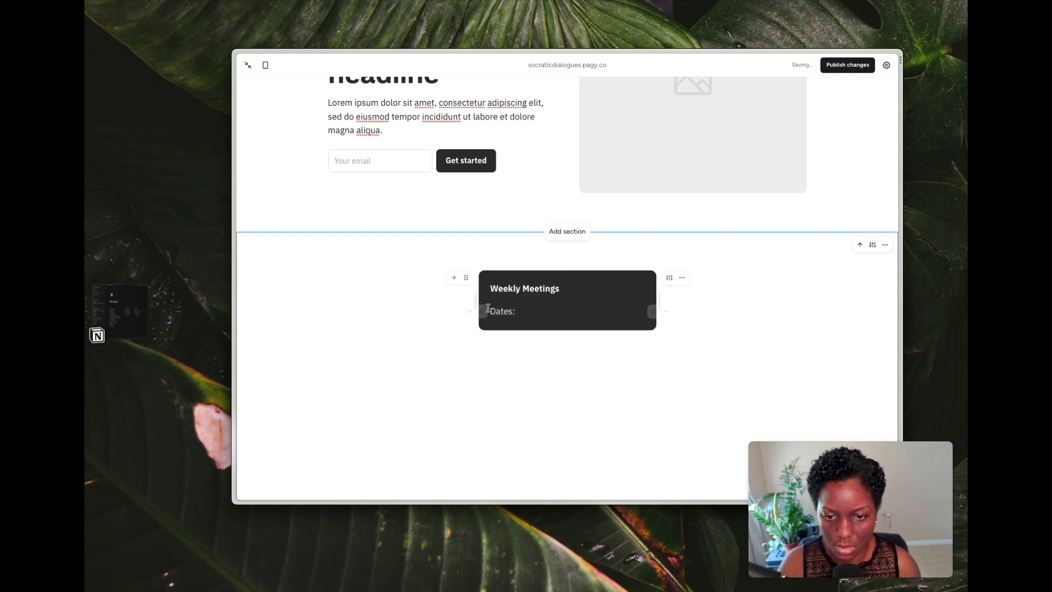
- Insert an Image block beneath the "Weekly Meetings" card and upload "CleanShot 2023-07-13 at 11.43.31@2x" from Downloads
left_click(454, 276)
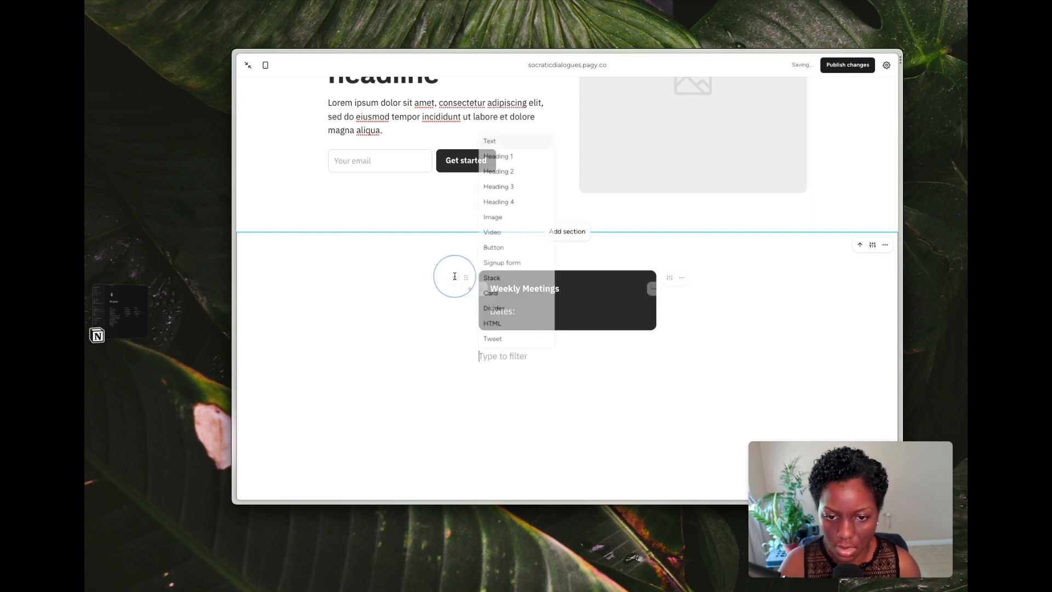
left_click(517, 357)
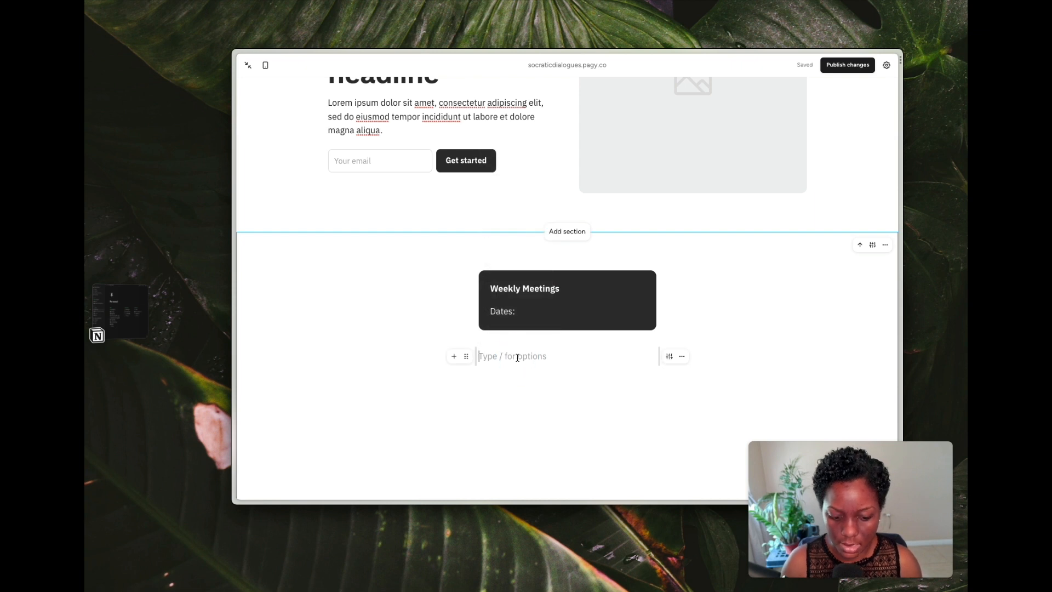
type("/")
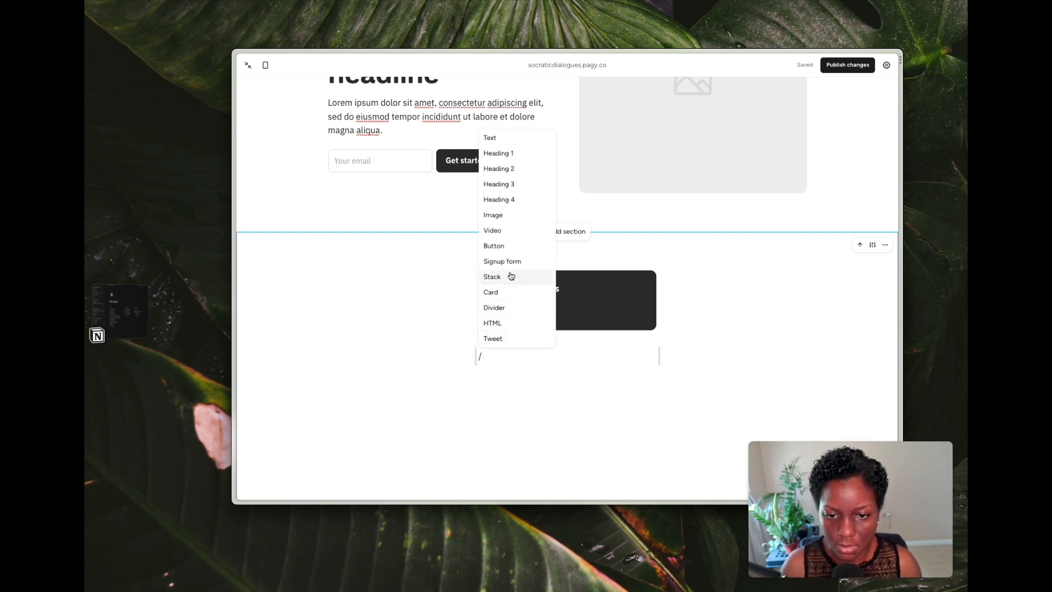
left_click(504, 219)
left_click(533, 371)
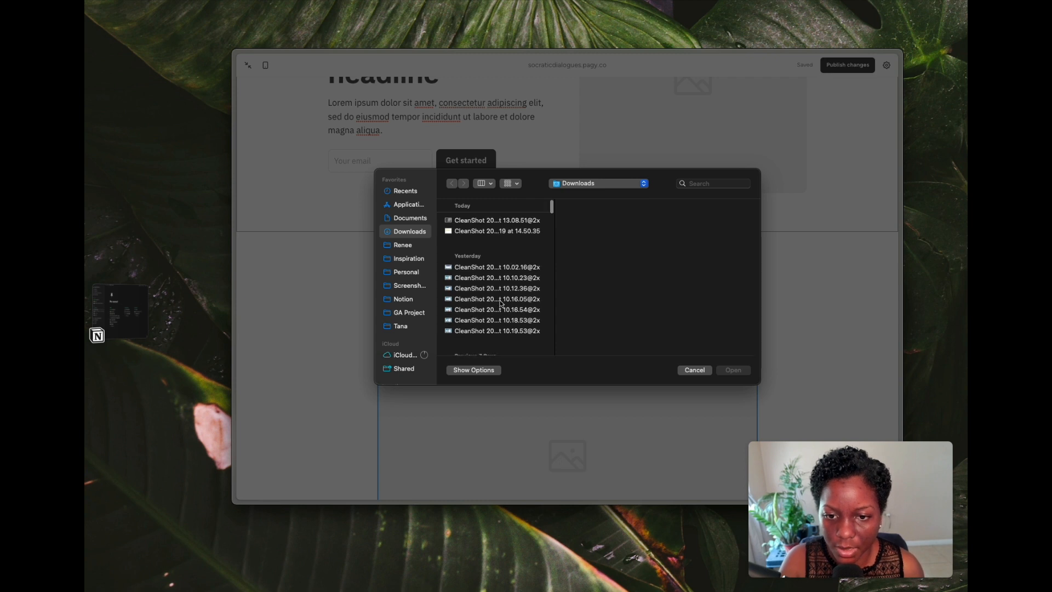
scroll(500, 303, "down", 3)
scroll(500, 303, "down", 3)
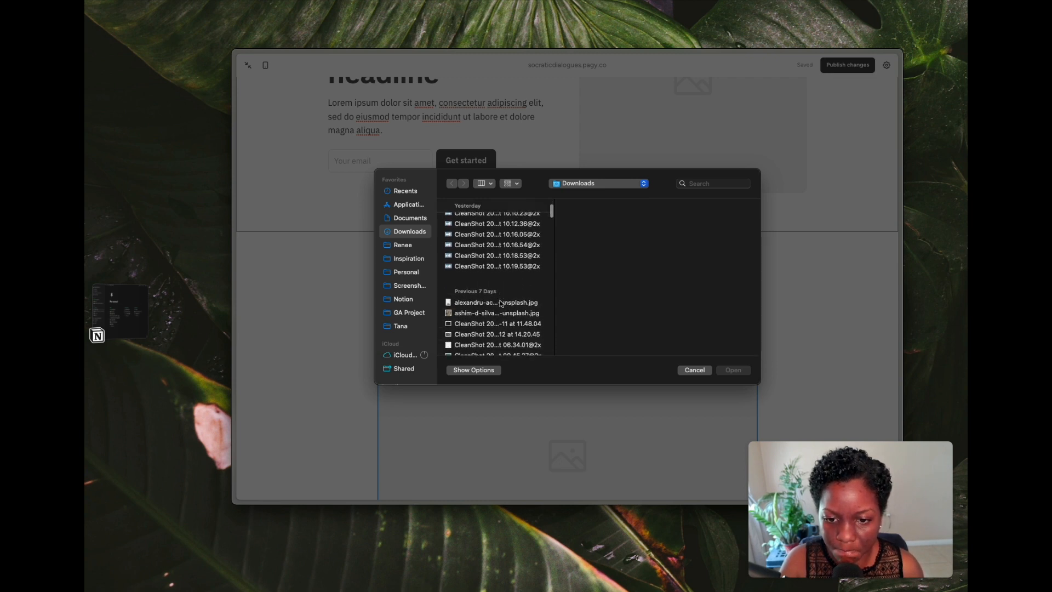
scroll(500, 303, "down", 5)
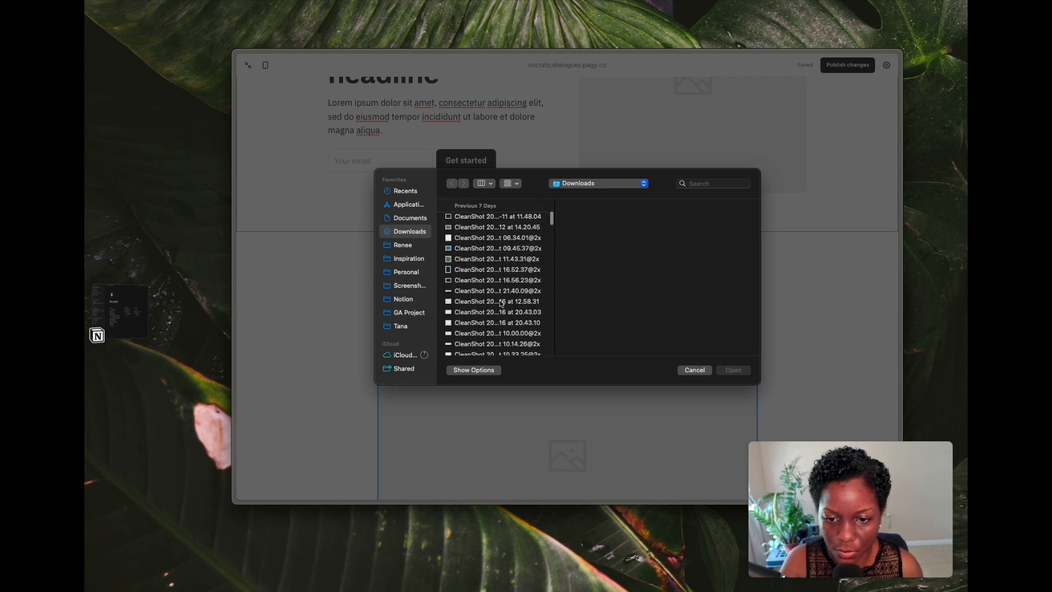
left_click(485, 258)
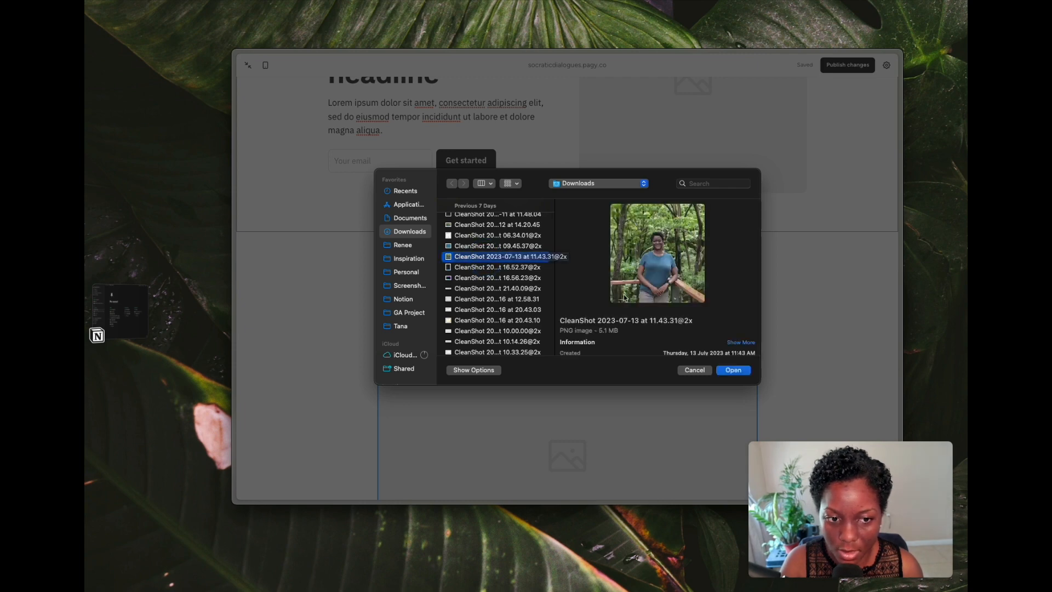
left_click(734, 371)
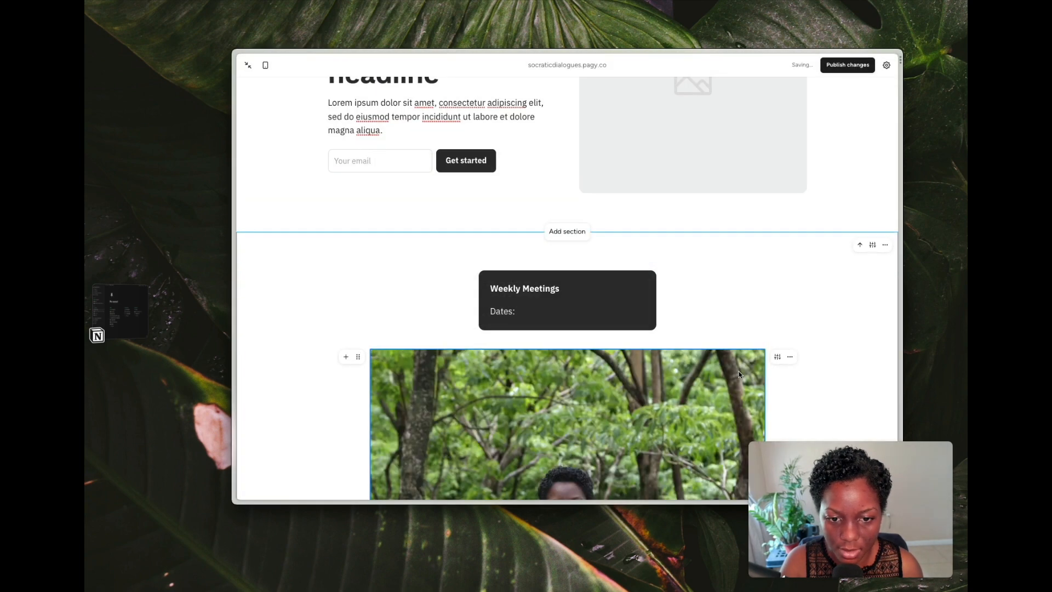
- Try the forest photo beside and above the "Weekly Meetings" card, and settle on the card left of the photo
scroll(382, 316, "down", 1)
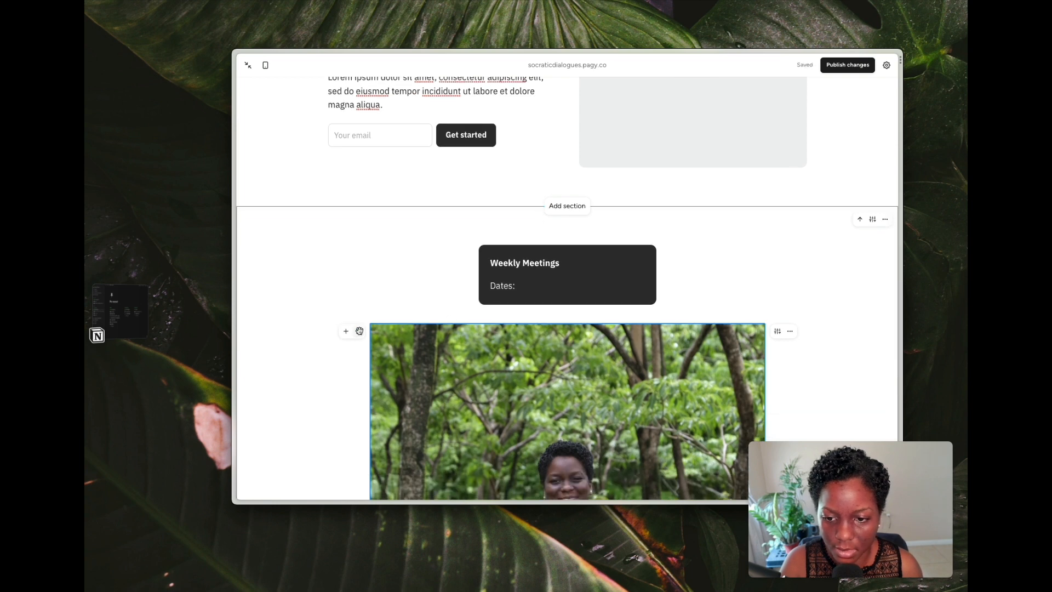
left_click_drag(360, 331, 700, 269)
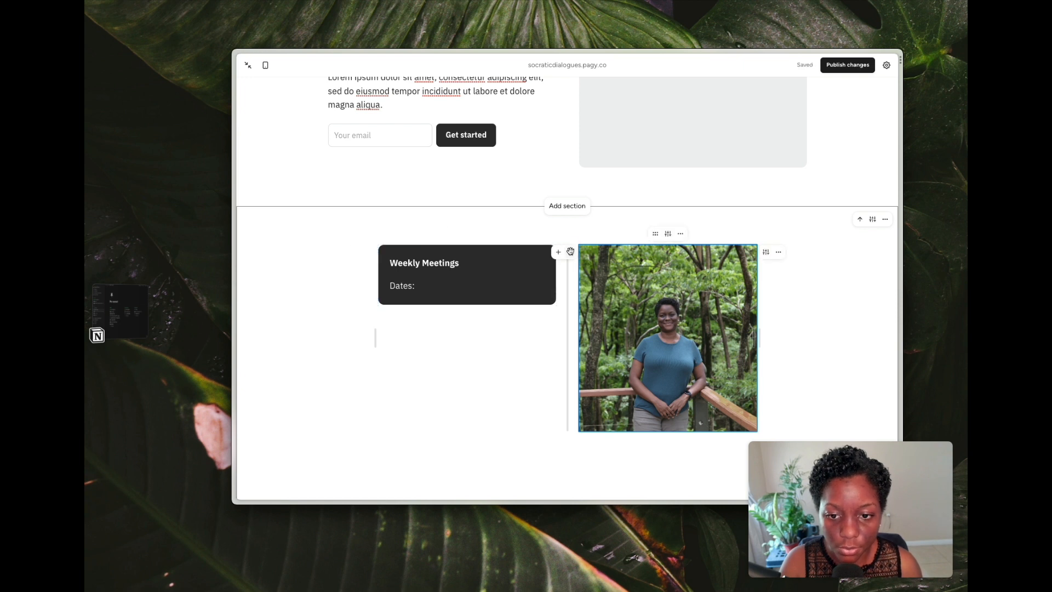
left_click_drag(571, 251, 523, 241)
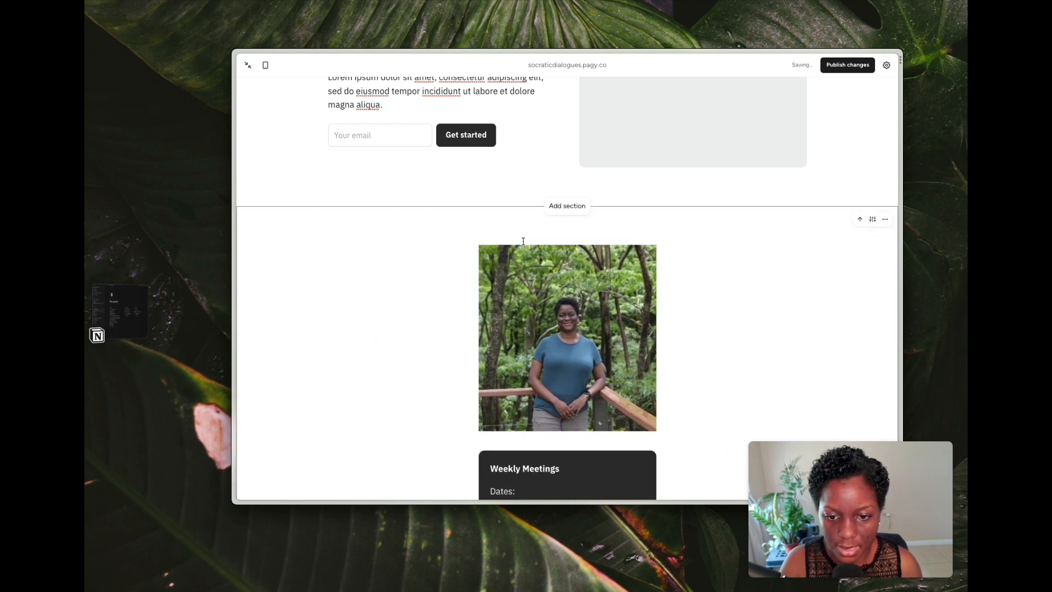
left_click_drag(463, 459, 465, 307)
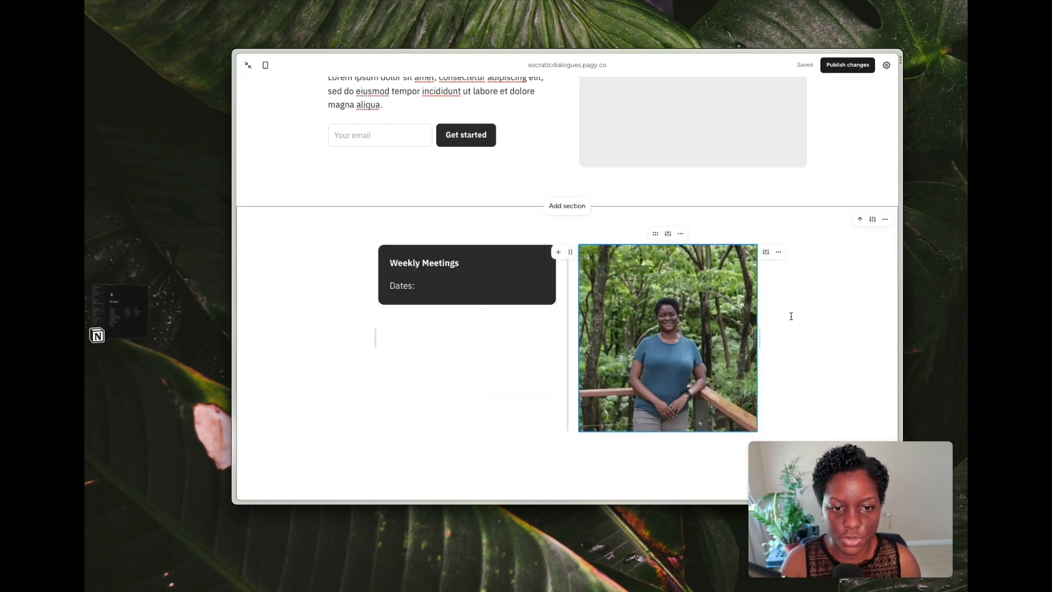
- Widen the card and photo columns on both sides to match the width of the hero section above
scroll(791, 316, "up", 4)
scroll(791, 320, "down", 2)
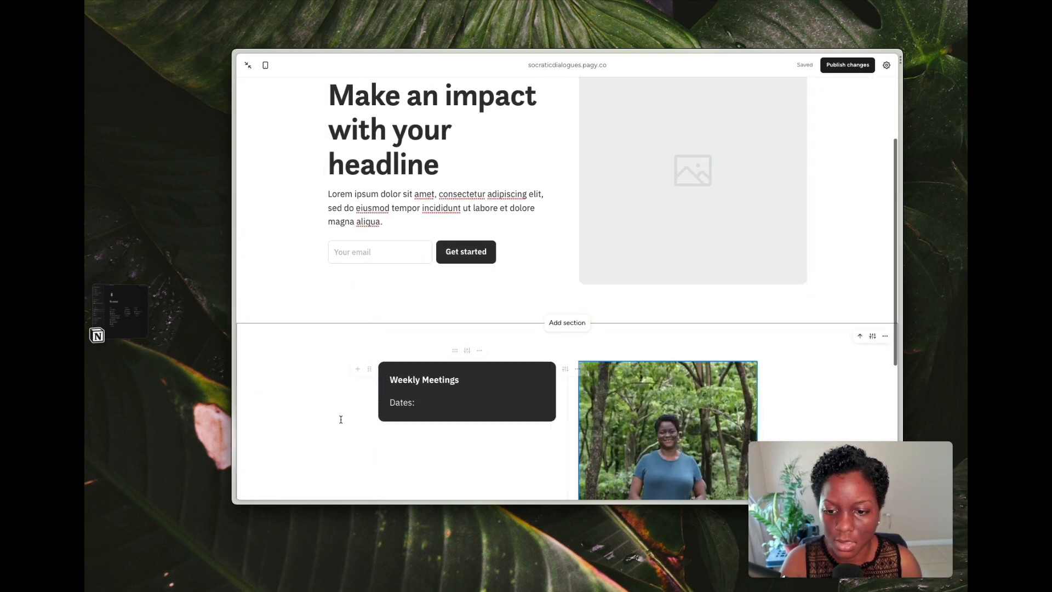
left_click_drag(375, 449, 313, 440)
scroll(751, 384, "down", 2)
left_click_drag(754, 381, 808, 372)
scroll(808, 371, "up", 3)
scroll(808, 370, "up", 2)
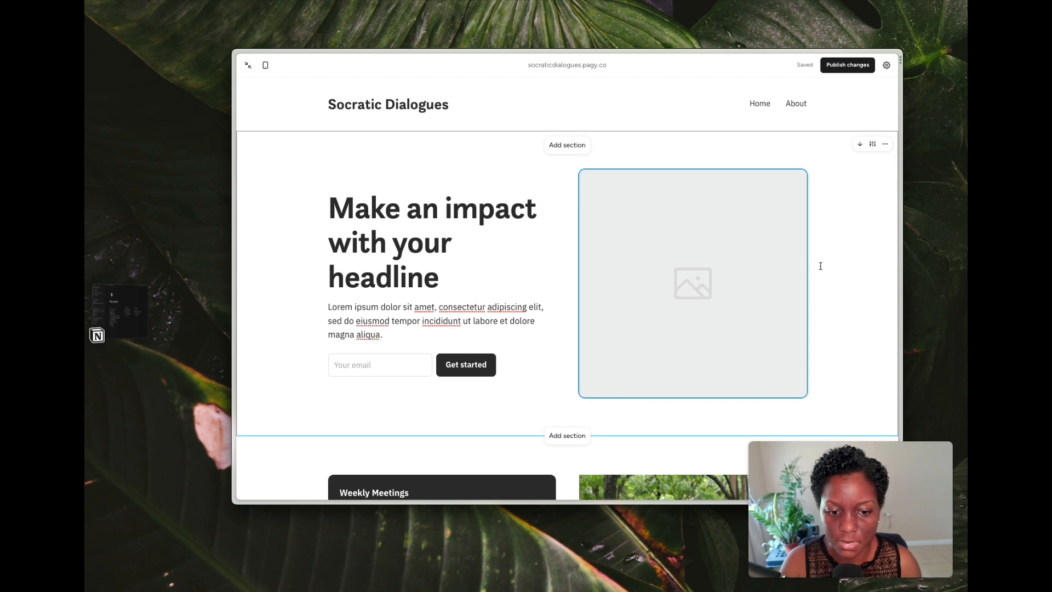
- Delete the forest photo and widen the "Weekly Meetings" card to line up with the hero section's edges
scroll(819, 265, "down", 3)
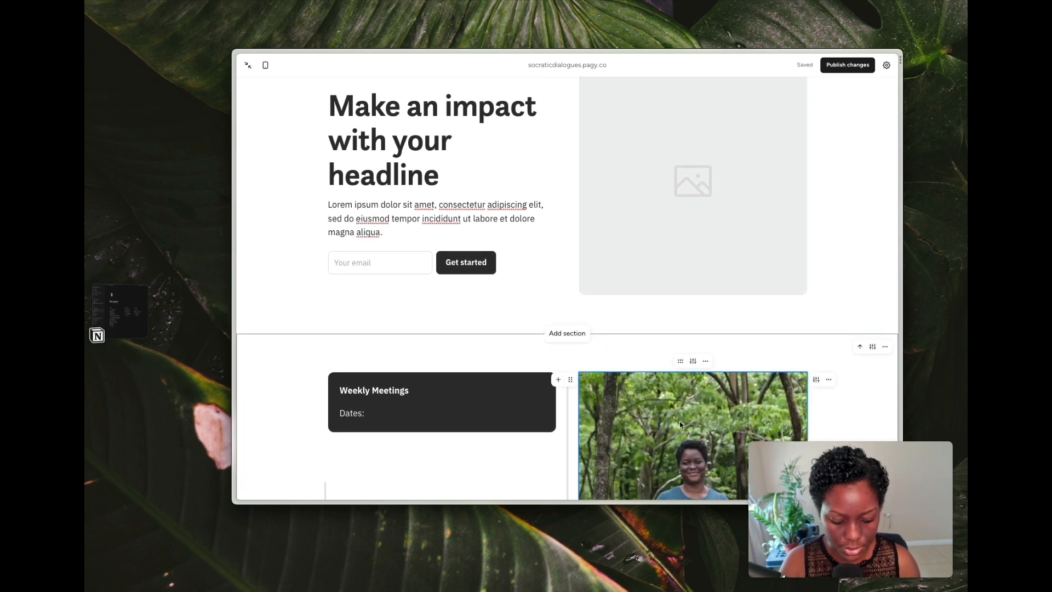
key("BackSpace")
scroll(610, 361, "up", 3)
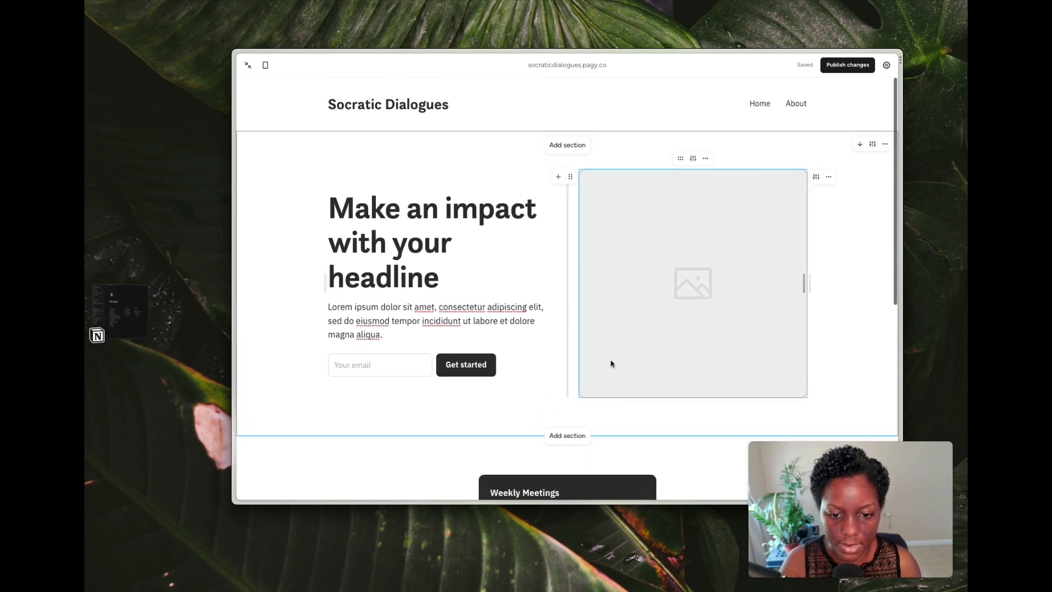
scroll(610, 360, "down", 4)
left_click_drag(473, 372, 312, 367)
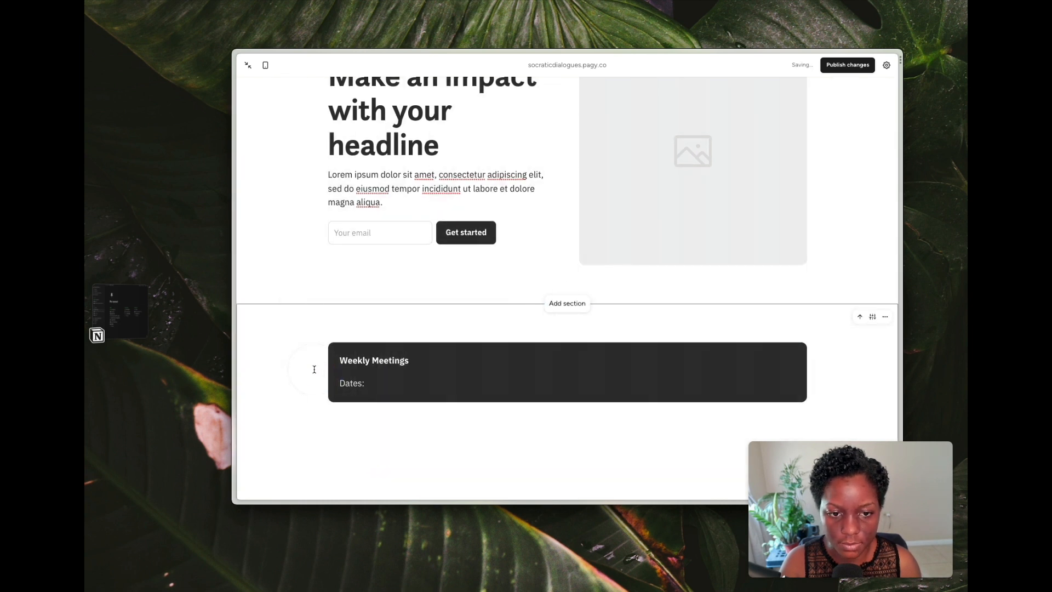
- Try to place the thinker statue photo from the Downloads files into the hero section's image placeholder
scroll(658, 263, "up", 3)
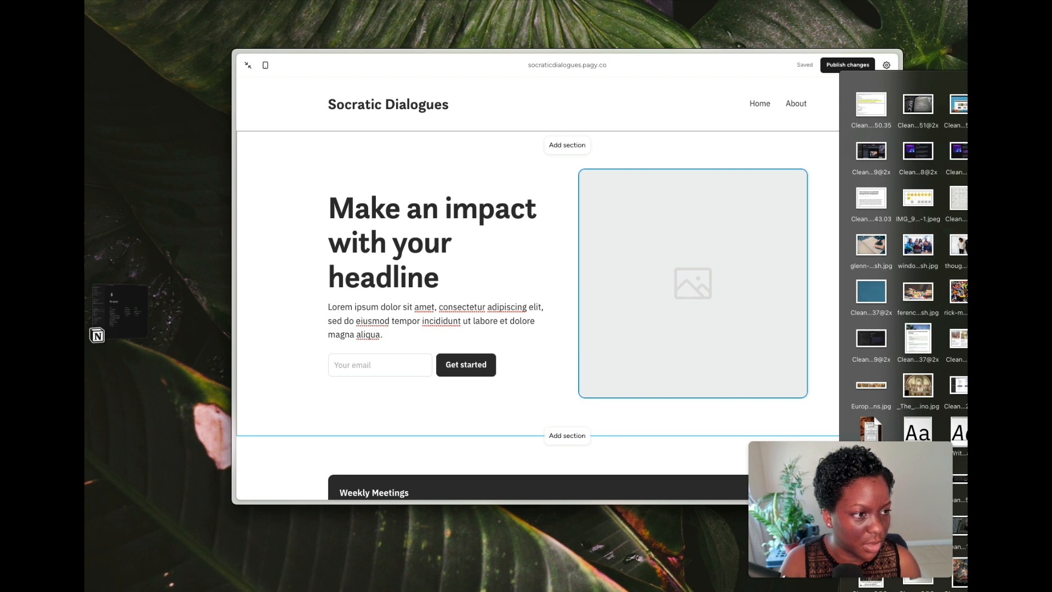
left_click_drag(967, 296, 638, 298)
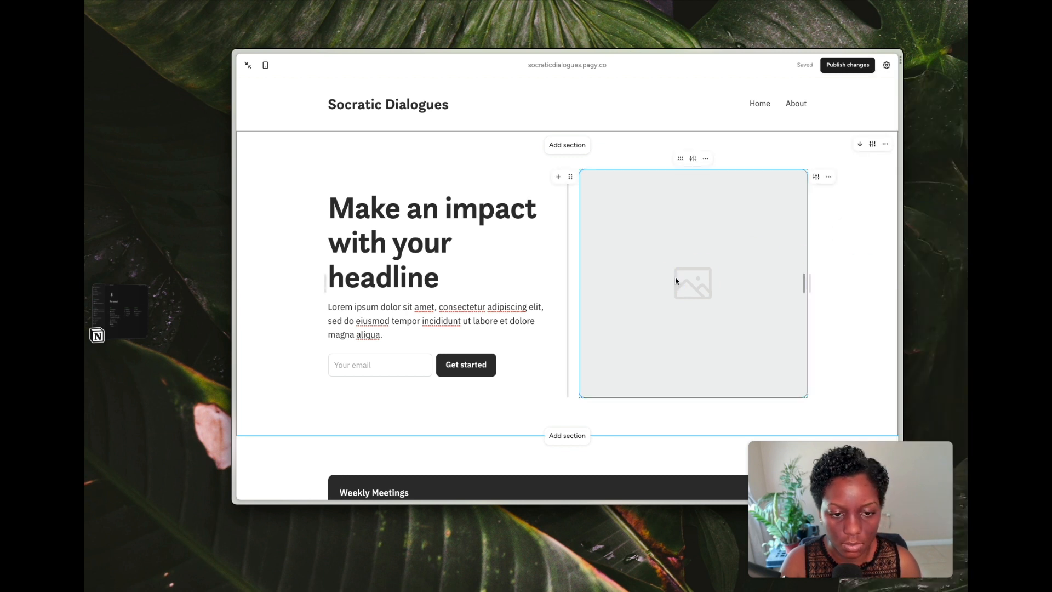
scroll(674, 280, "down", 3)
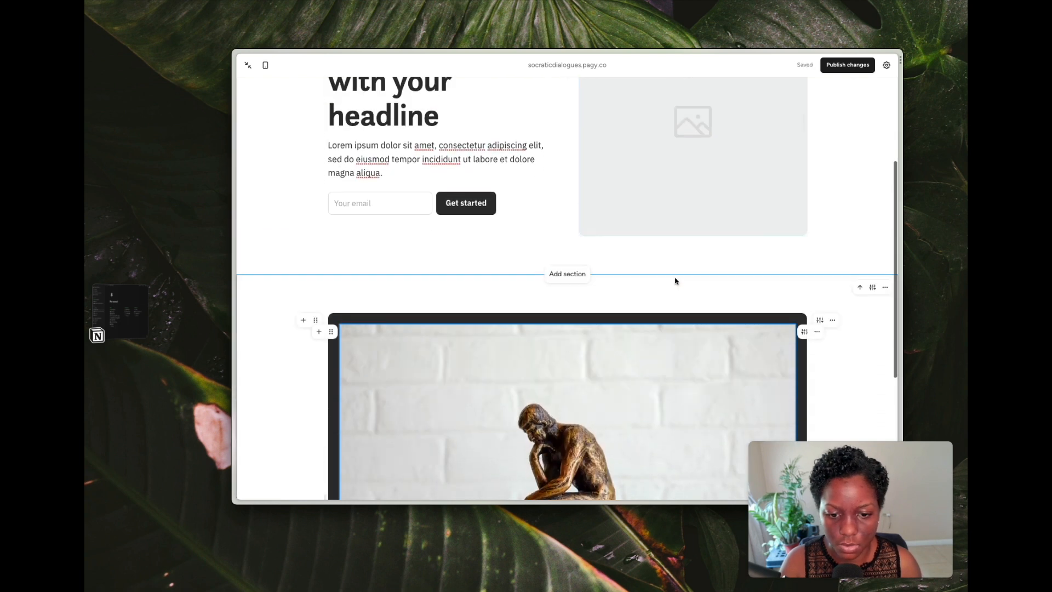
scroll(674, 279, "up", 3)
- Search for "ting" and upload tingey-injury-law-firm-9SKhDFnw4c4-unsplash.jpg into the hero section's image placeholder
left_click(668, 250)
left_click(685, 273)
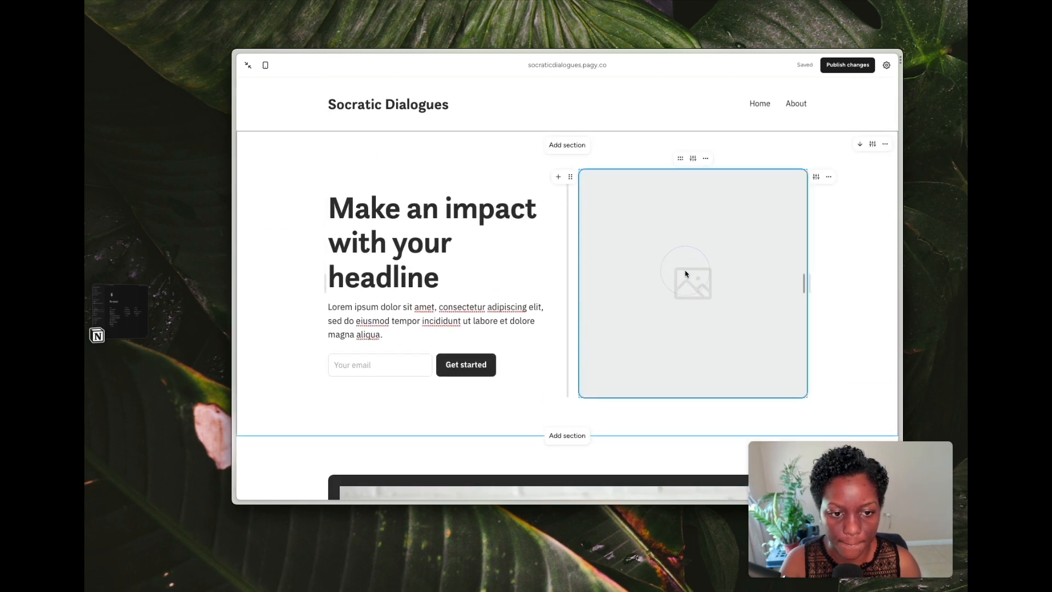
left_click(828, 177)
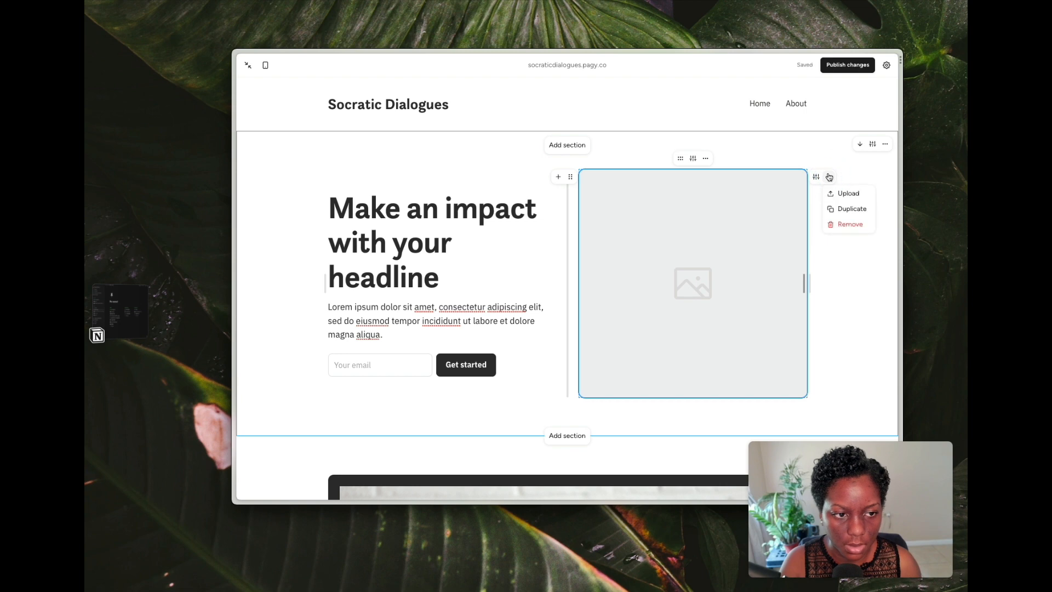
left_click(832, 192)
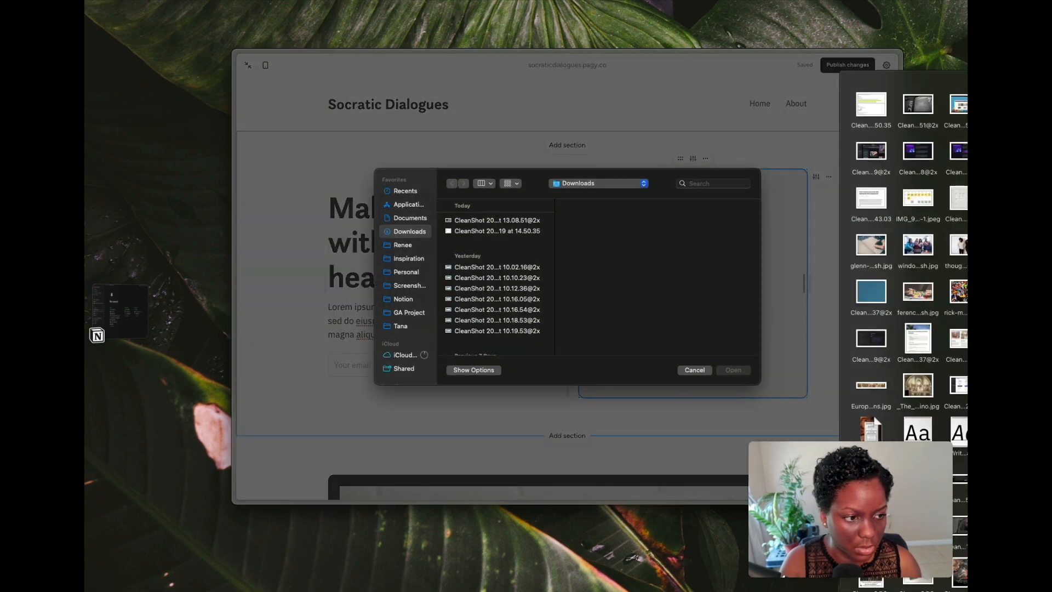
left_click(489, 310)
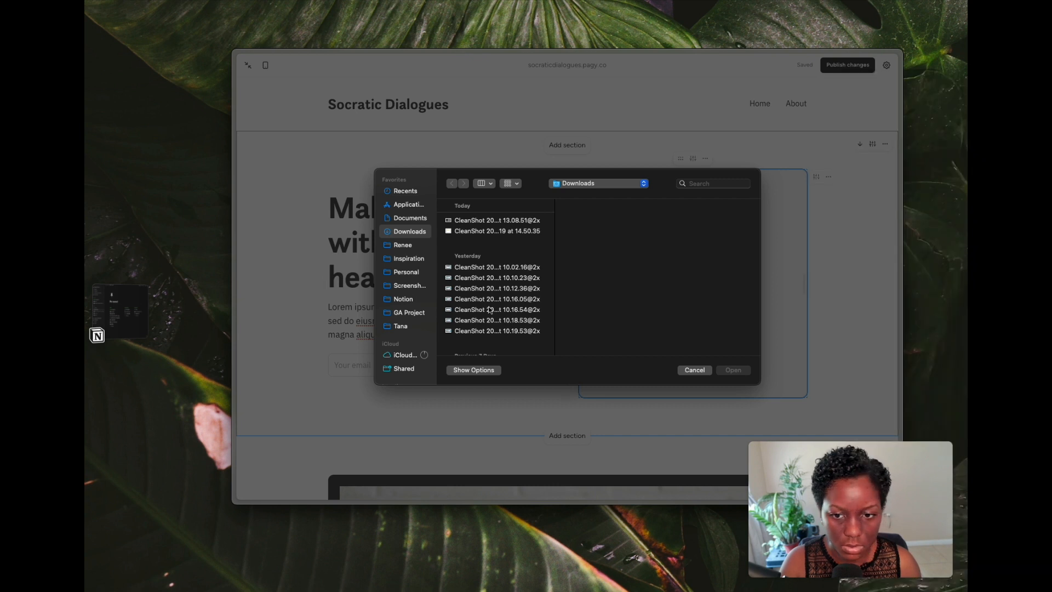
scroll(448, 309, "down", 5)
left_click(710, 184)
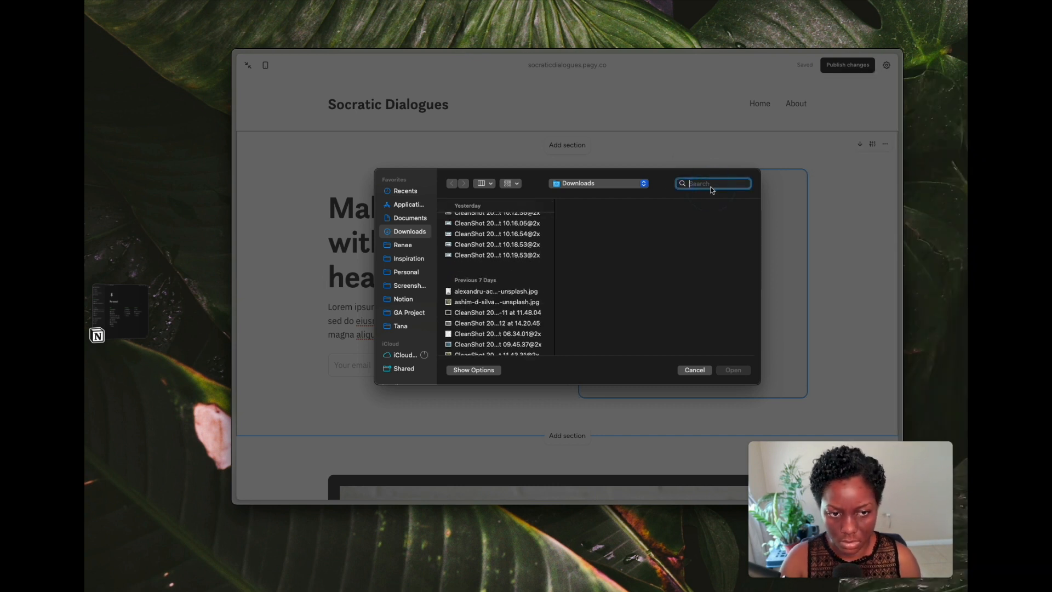
type("ting")
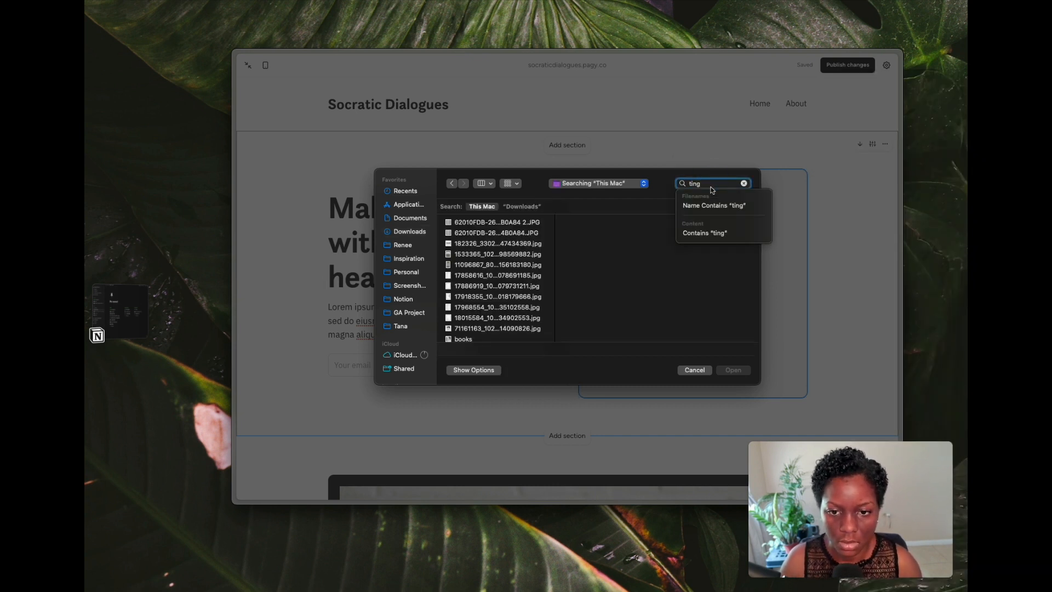
scroll(490, 307, "down", 3)
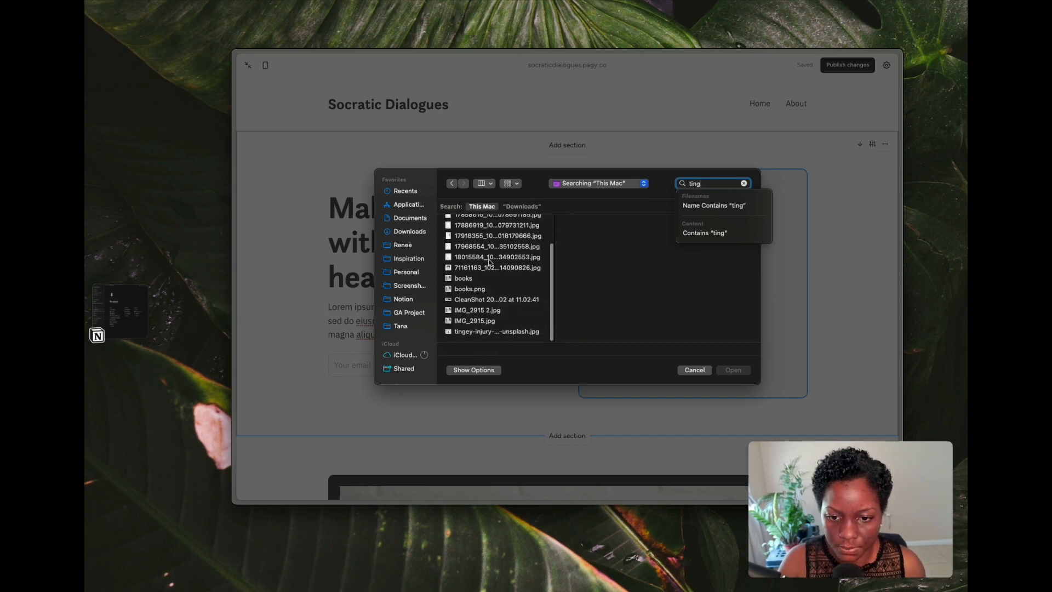
left_click(492, 332)
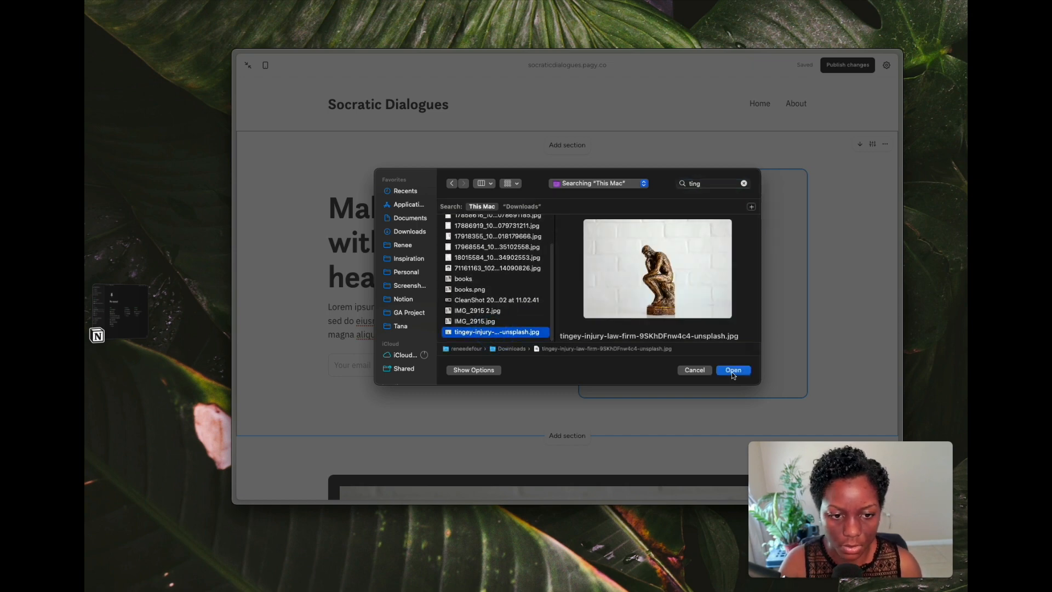
left_click(732, 370)
- Move the misplaced statue photo out of the "Weekly Meetings" card and delete it
scroll(639, 376, "down", 7)
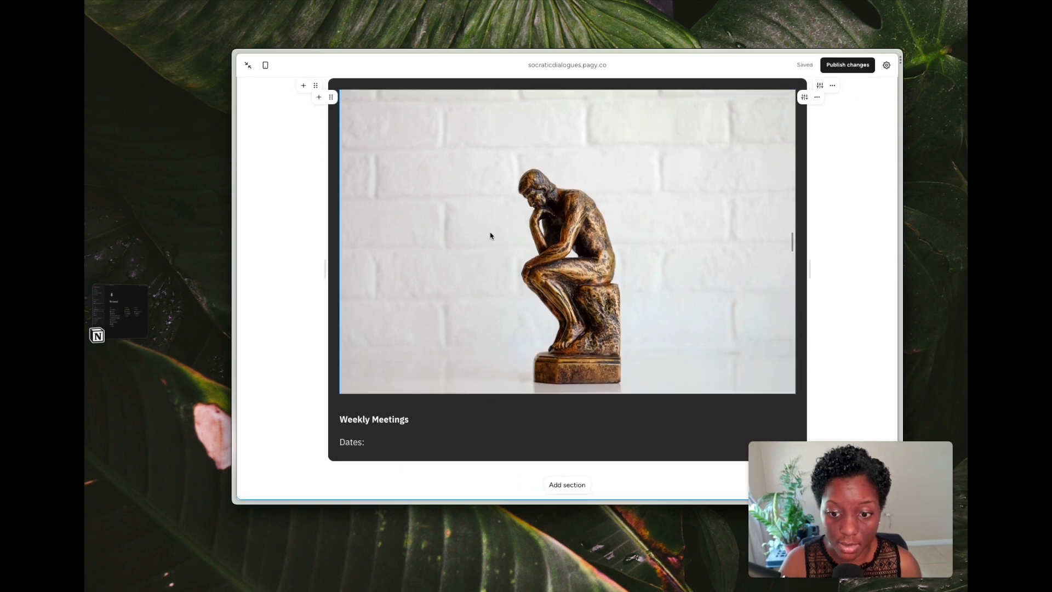
scroll(487, 239, "up", 2)
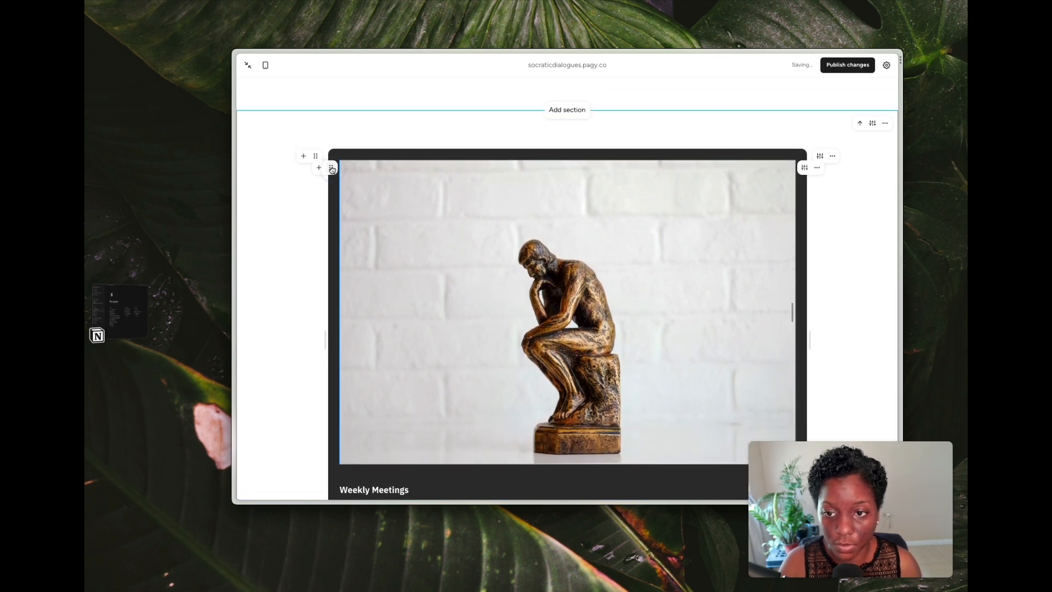
left_click_drag(332, 169, 333, 172)
left_click(368, 180)
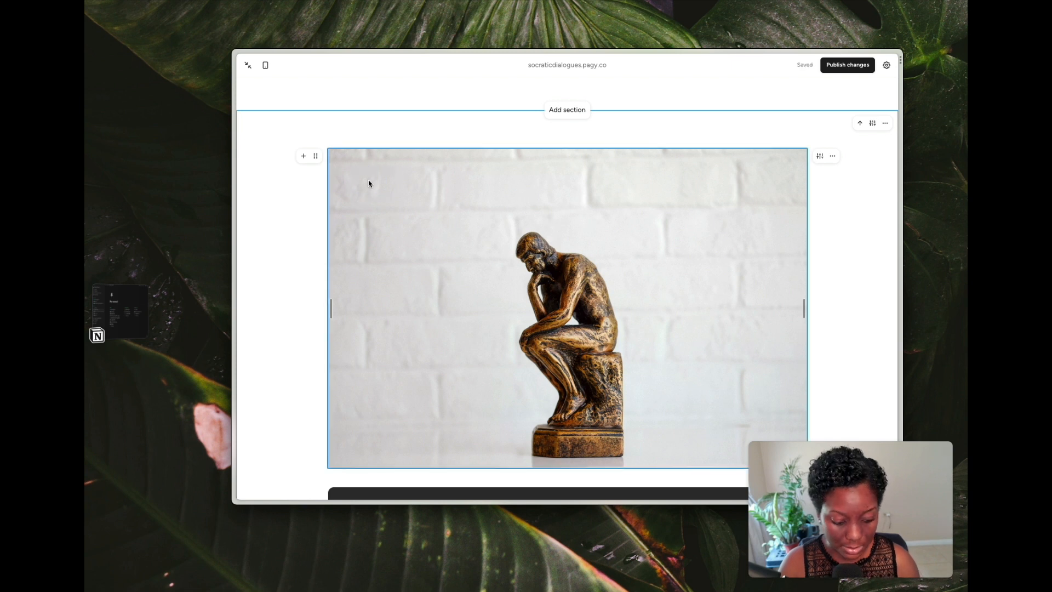
key("BackSpace")
scroll(602, 198, "up", 8)
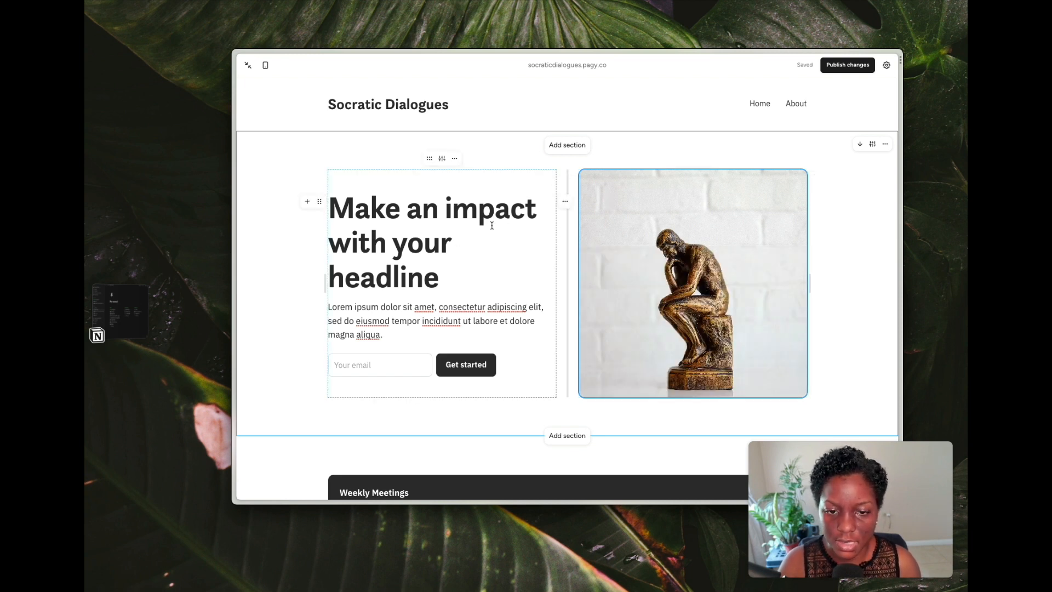
- Add a Features section with three stacked features beside an image placeholder below the "Weekly Meetings" section
scroll(491, 226, "down", 3)
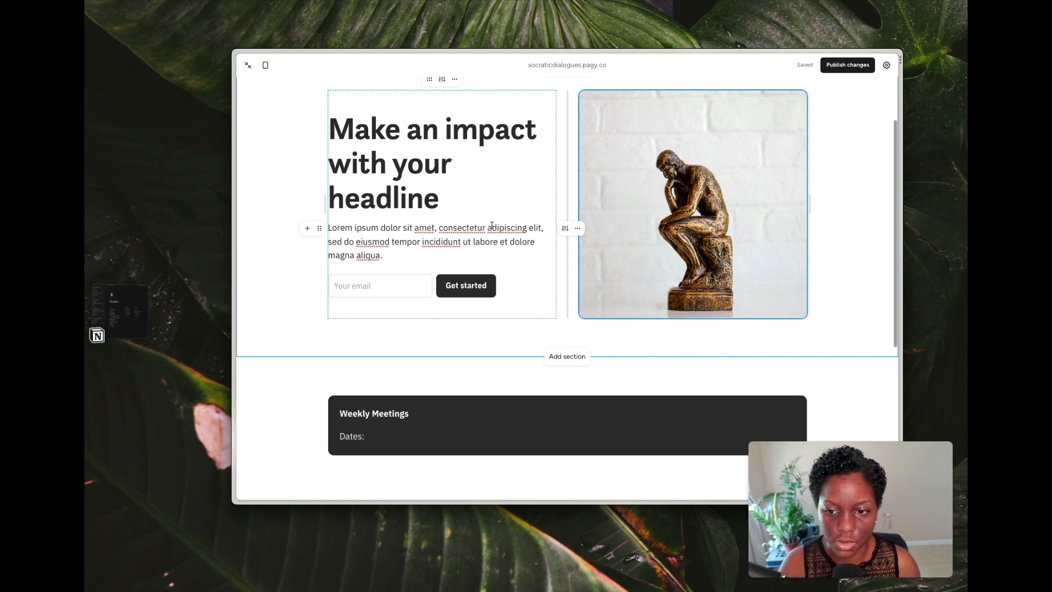
scroll(603, 340, "down", 5)
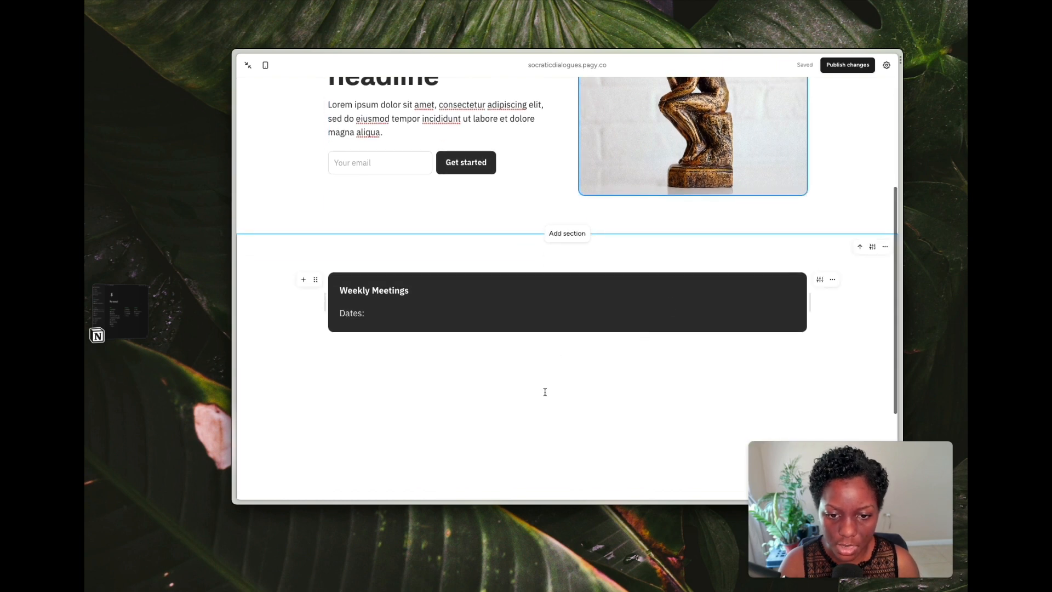
scroll(550, 461, "down", 5)
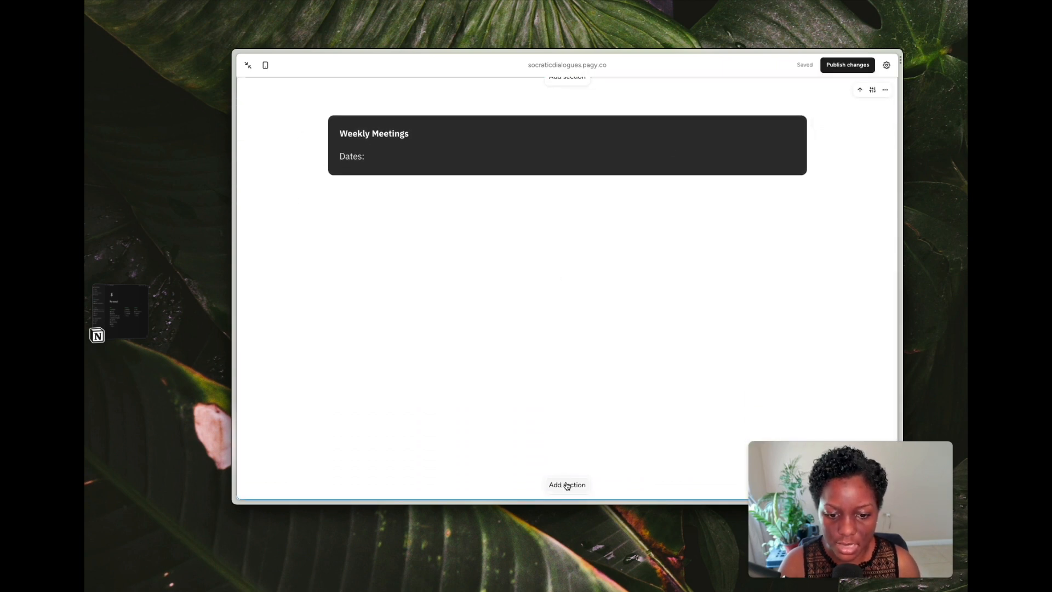
left_click(567, 485)
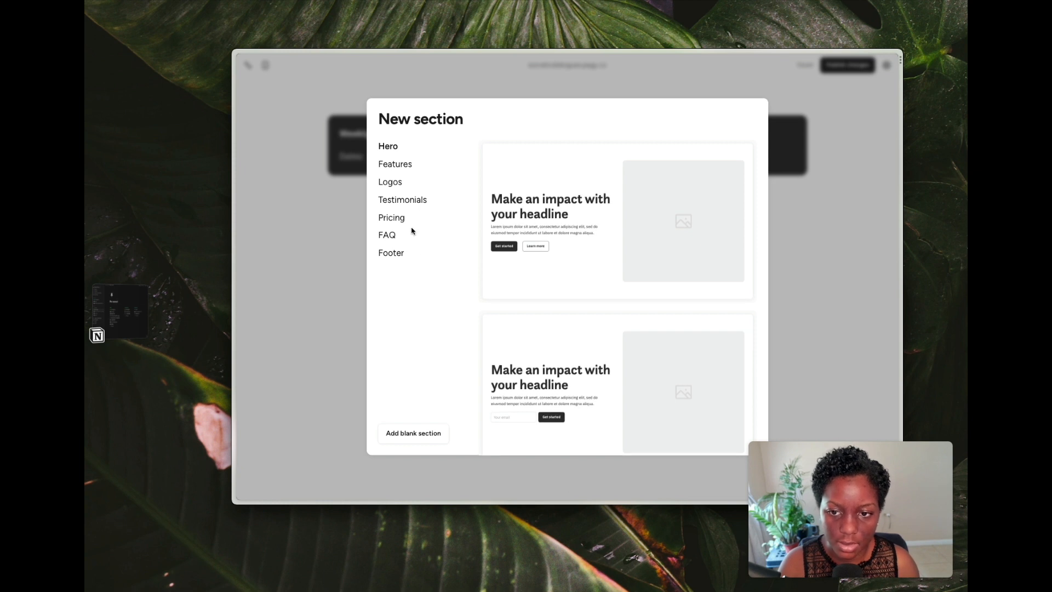
left_click(396, 164)
scroll(614, 332, "down", 5)
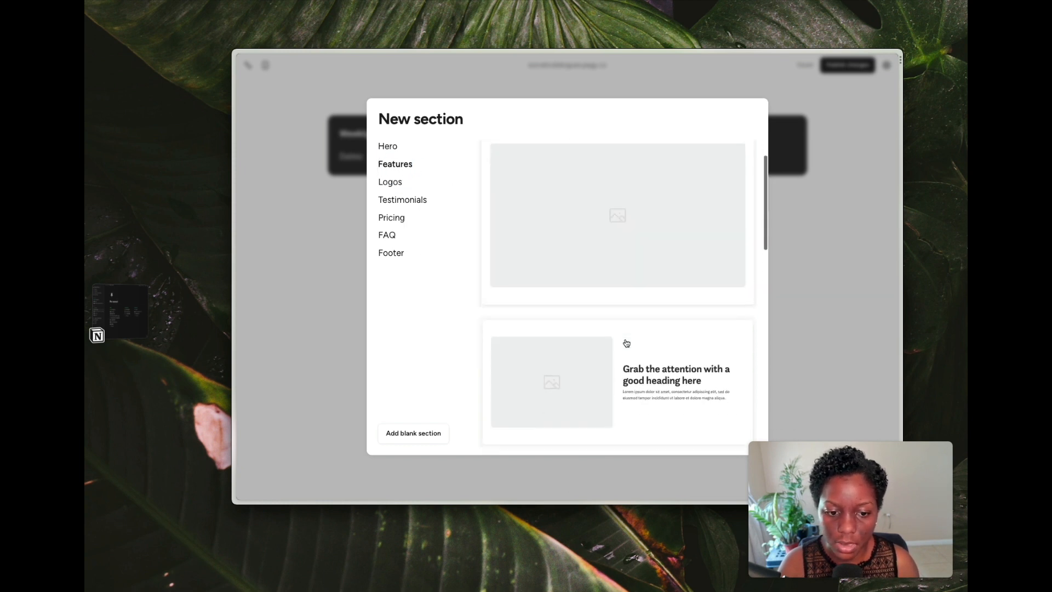
scroll(614, 332, "down", 3)
left_click(564, 326)
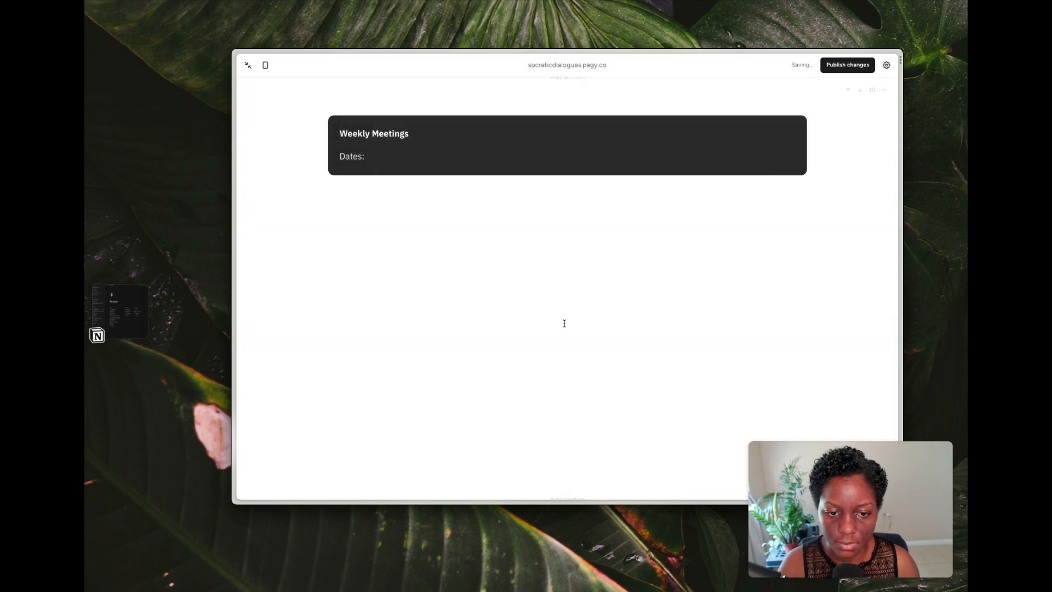
scroll(564, 323, "down", 4)
- Set the minimum height of the "Weekly Meetings" section to Small
scroll(564, 323, "up", 7)
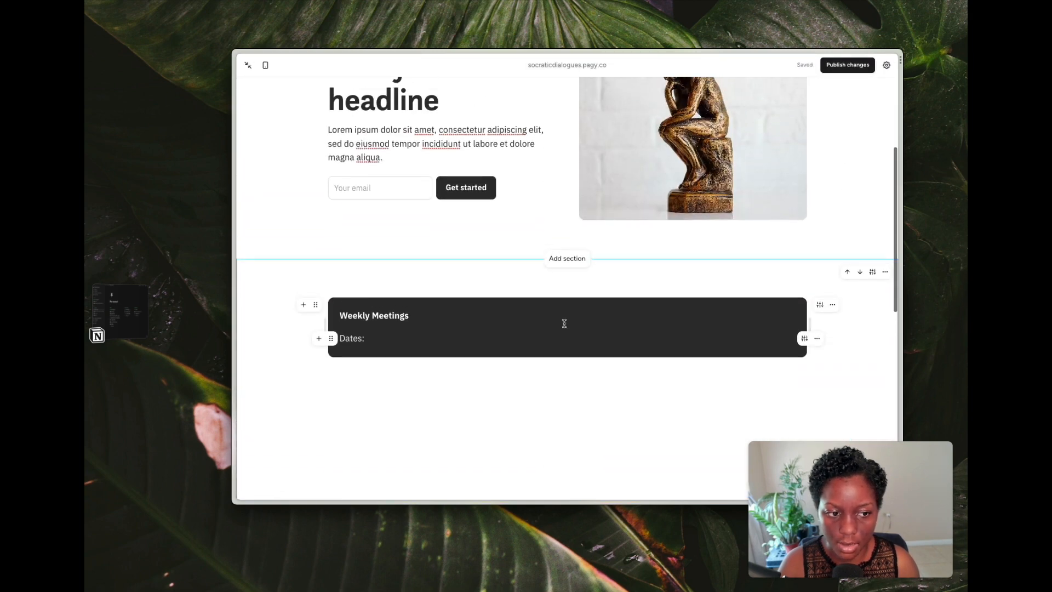
left_click(873, 273)
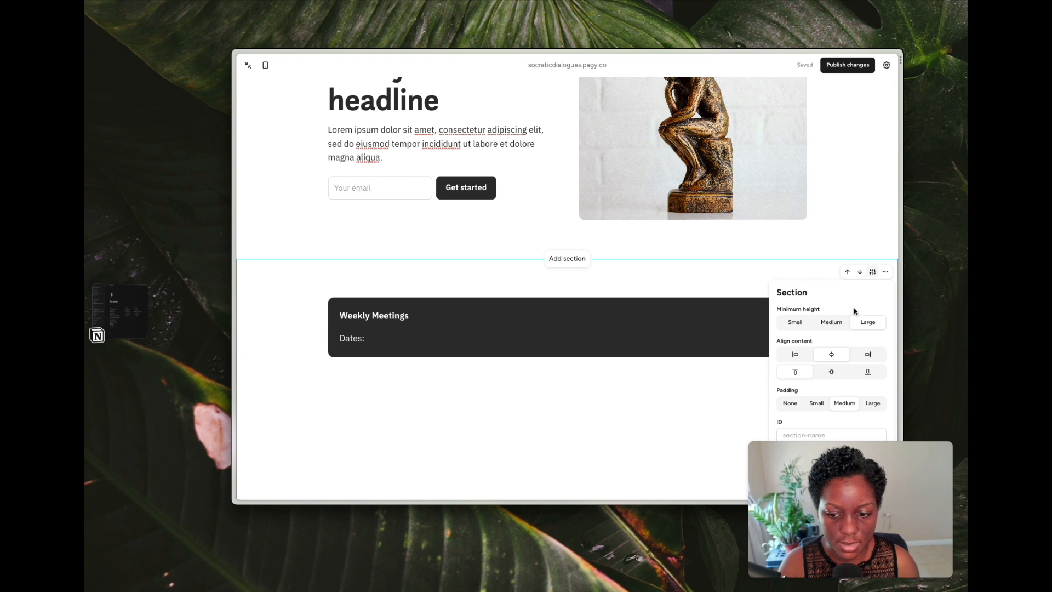
scroll(841, 336, "down", 2)
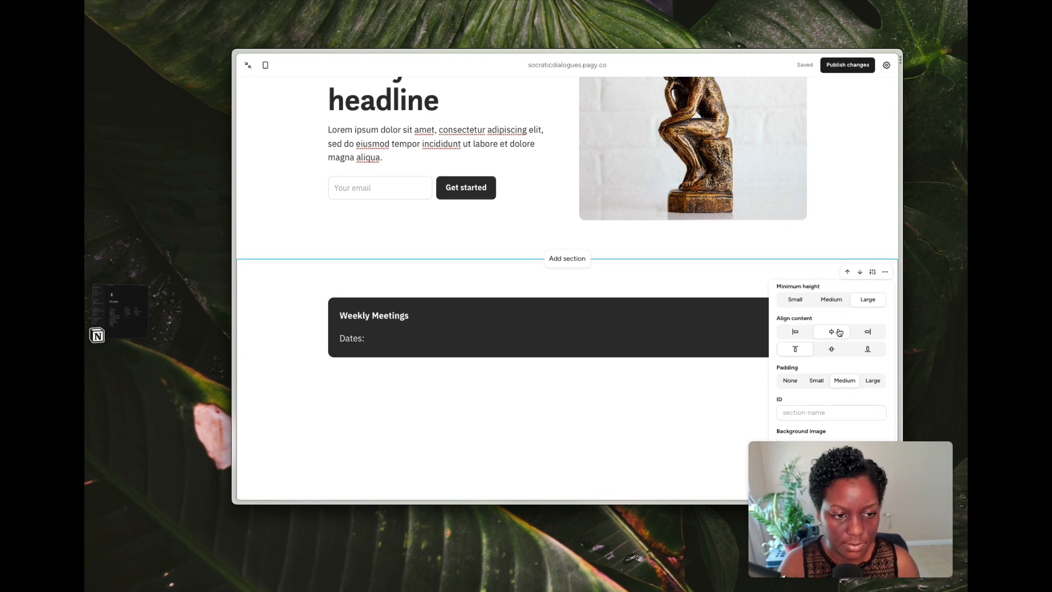
left_click(826, 304)
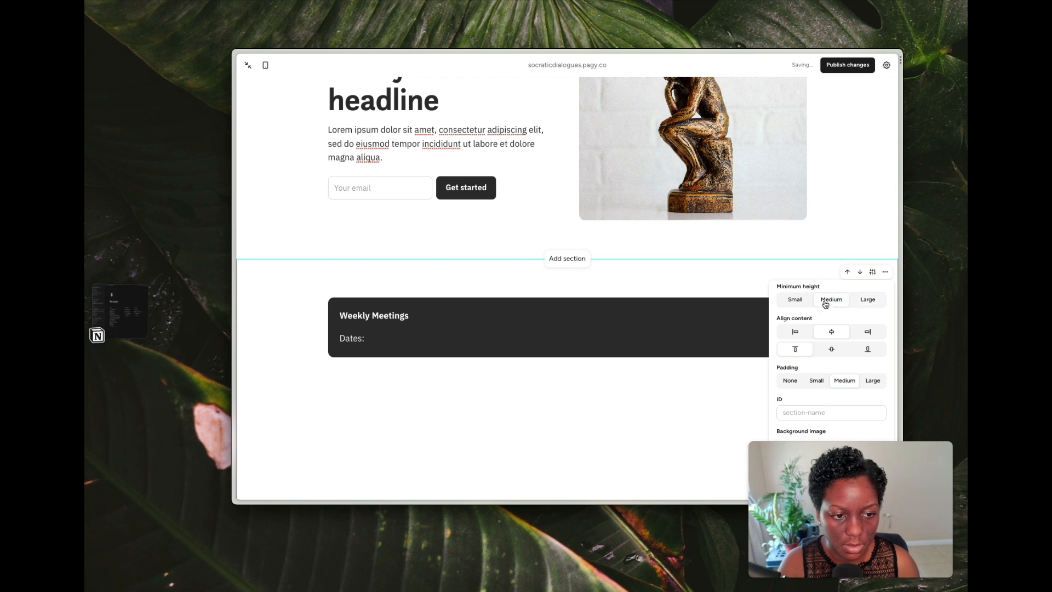
left_click(795, 300)
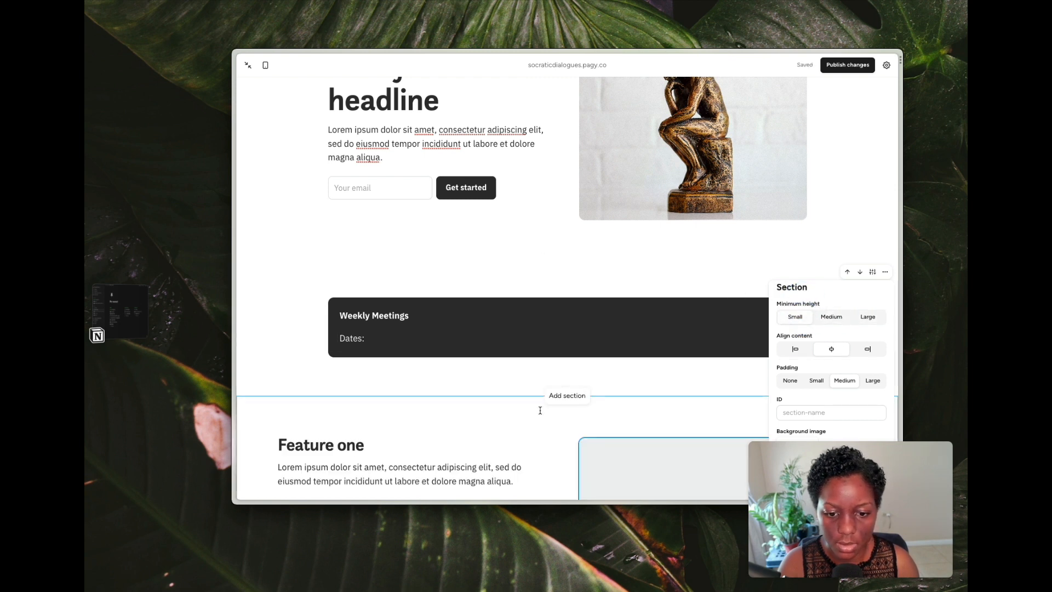
scroll(540, 411, "down", 5)
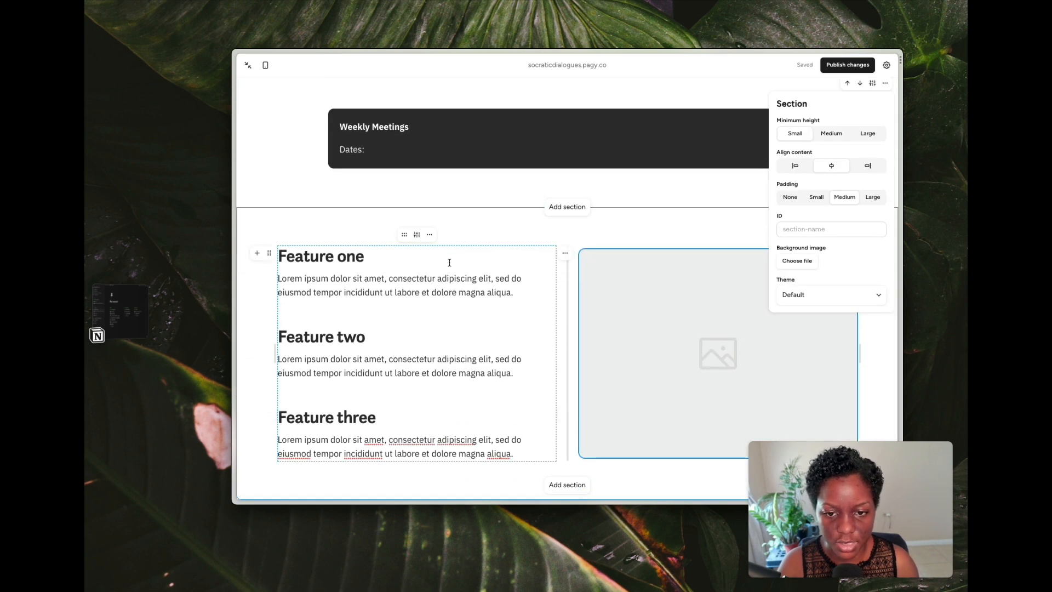
left_click(459, 266)
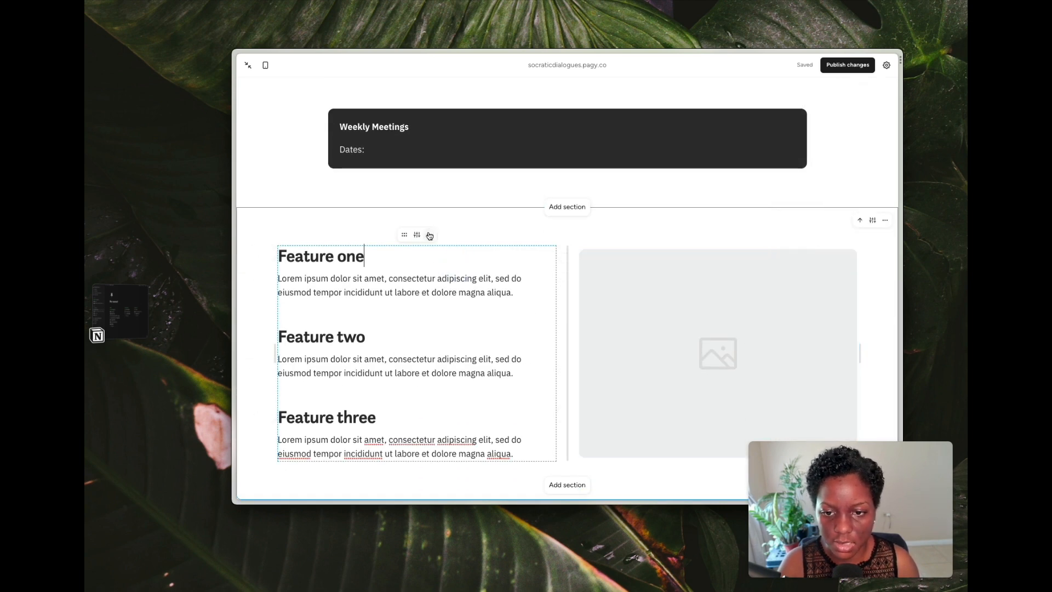
left_click(431, 236)
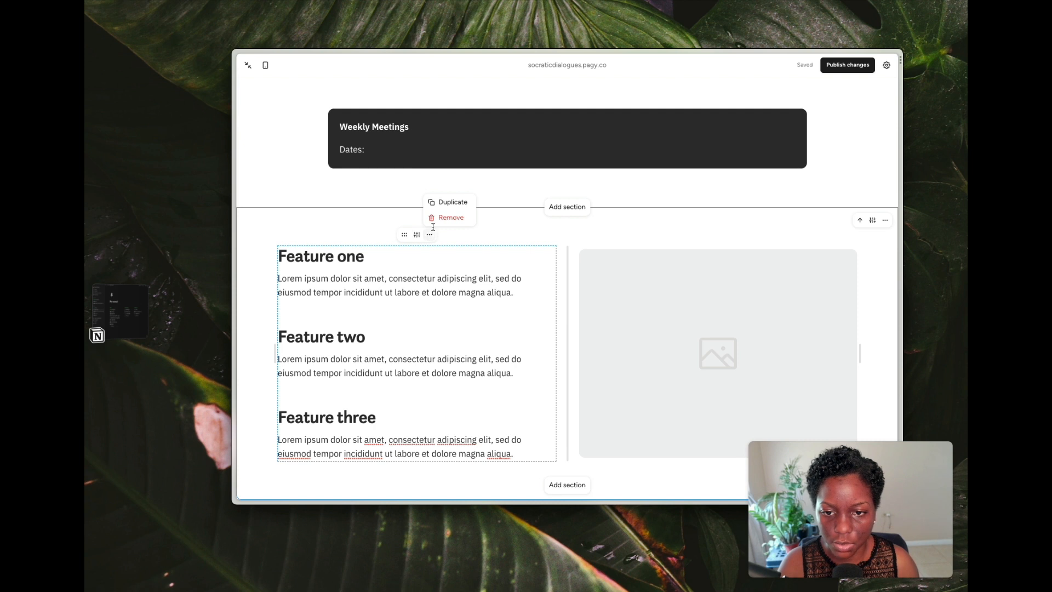
left_click(417, 236)
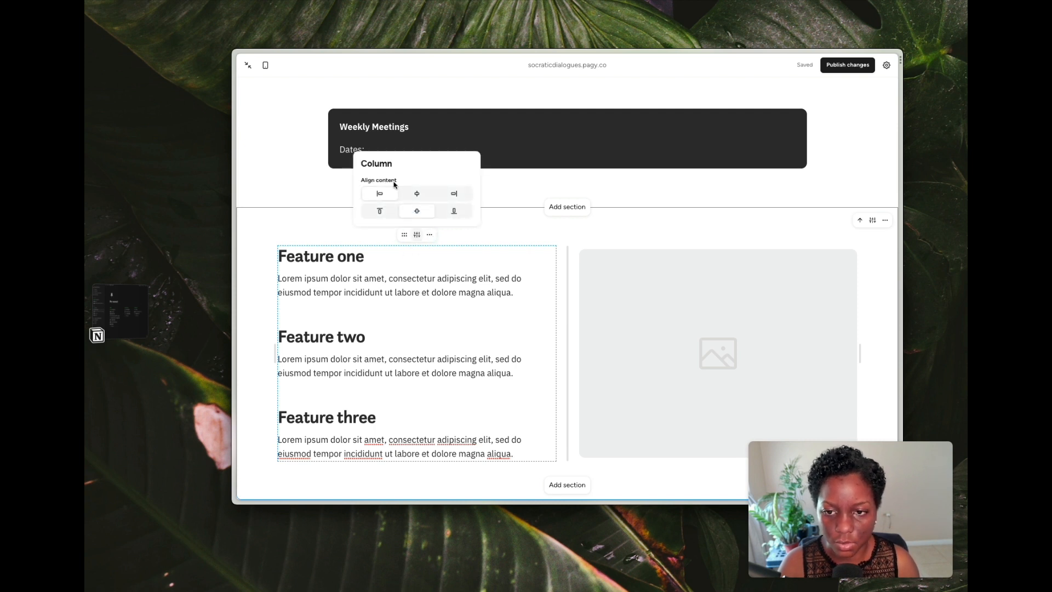
left_click(405, 237)
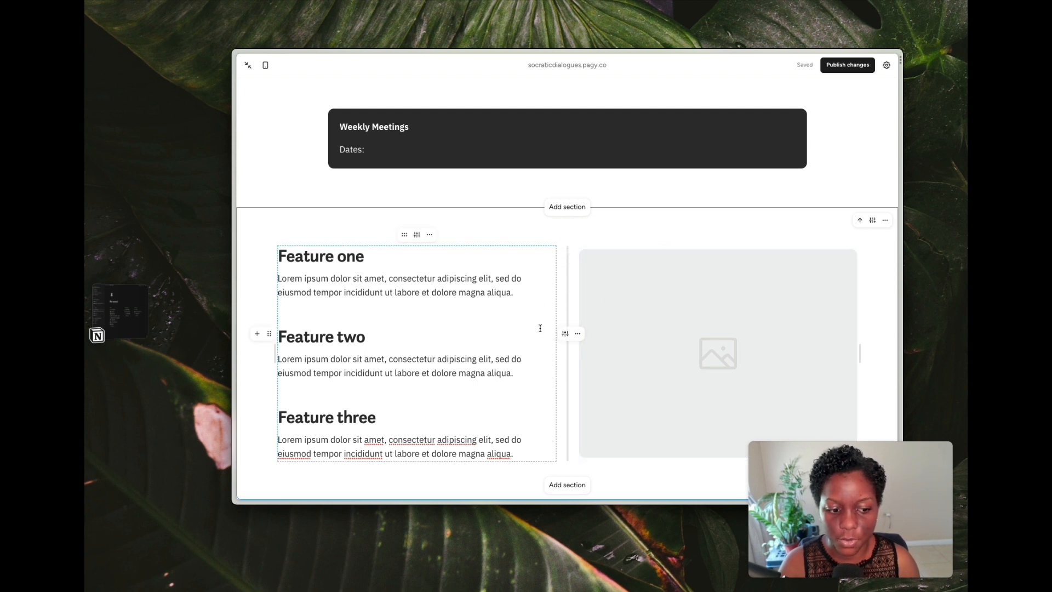
- Replace the hero section's headline with "Join us here"
scroll(541, 327, "up", 5)
scroll(540, 328, "up", 3)
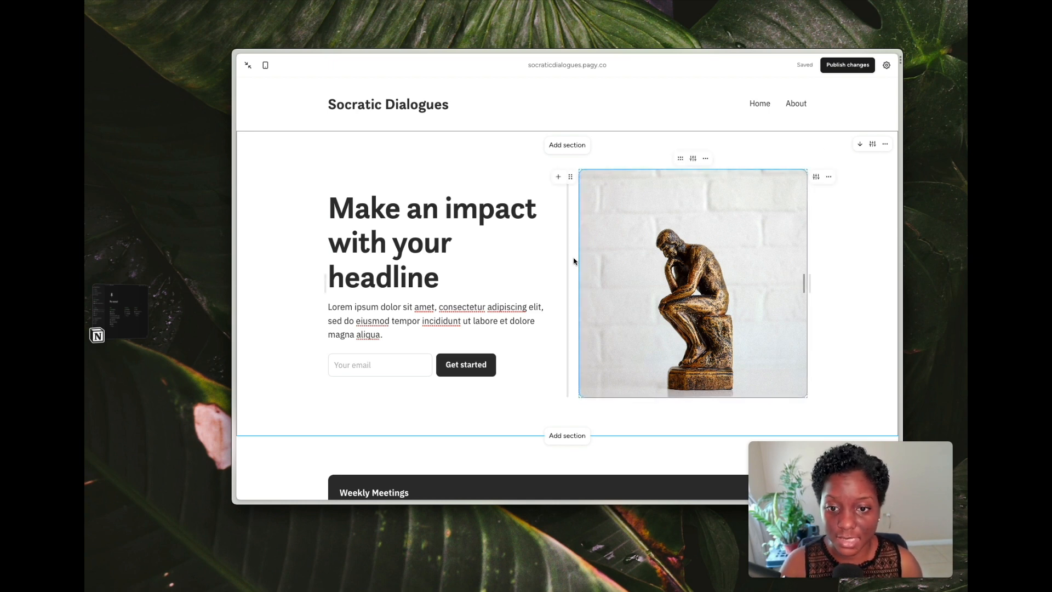
left_click_drag(436, 278, 336, 204)
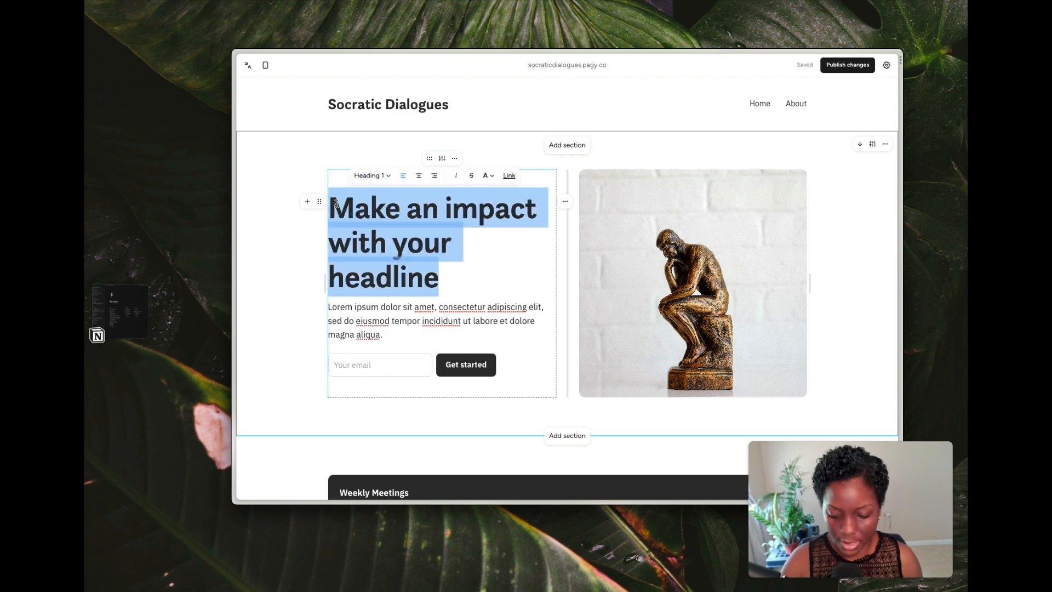
type("Join us")
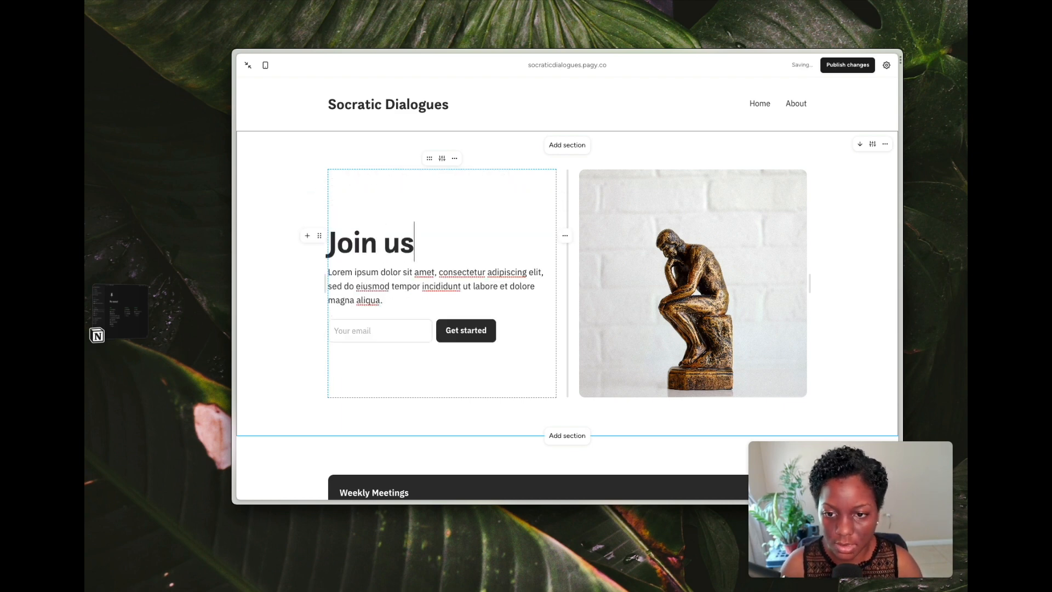
type(" here")
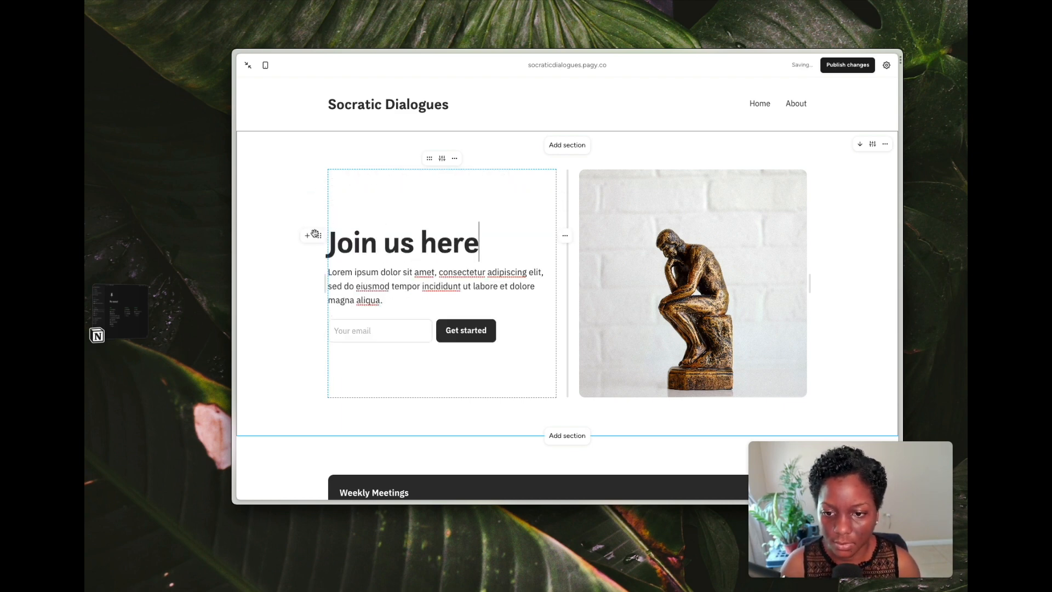
- Replace the hero's placeholder paragraph with "An amazing club." and add an exclamation mark to the "Join us here" headline
triple_click(357, 273)
type("An amazing club.")
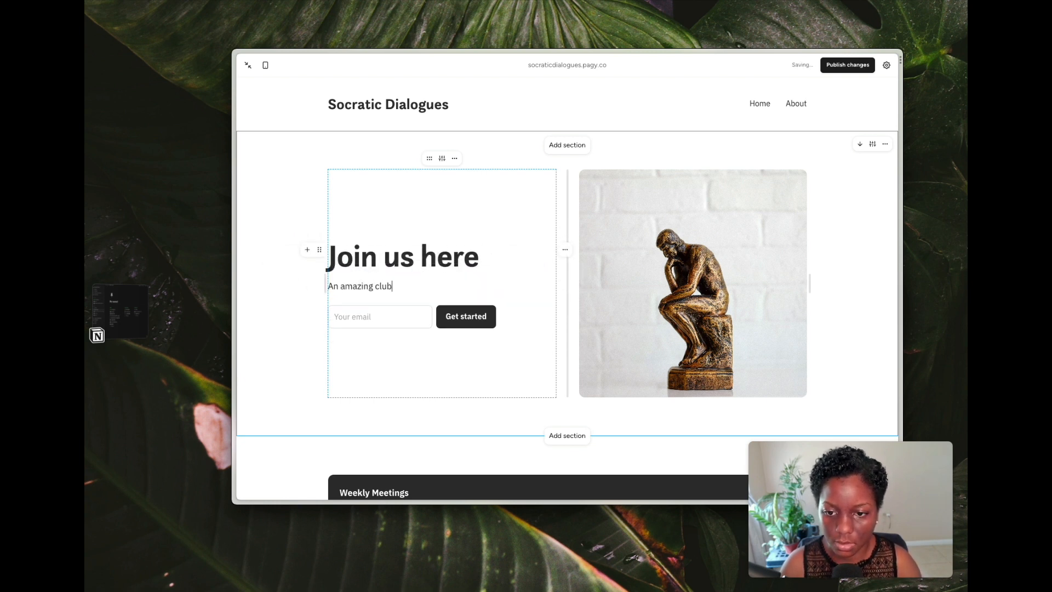
left_click(485, 258)
type("!")
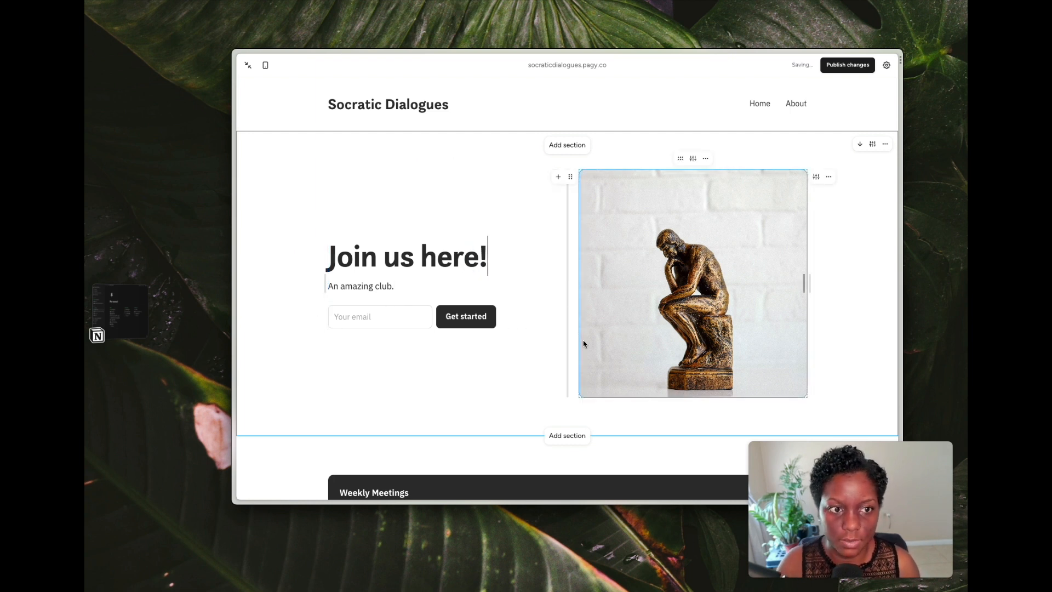
- Publish the site changes and open the live Socratic Dialogues site to review its page from the hero to the features section
left_click(853, 66)
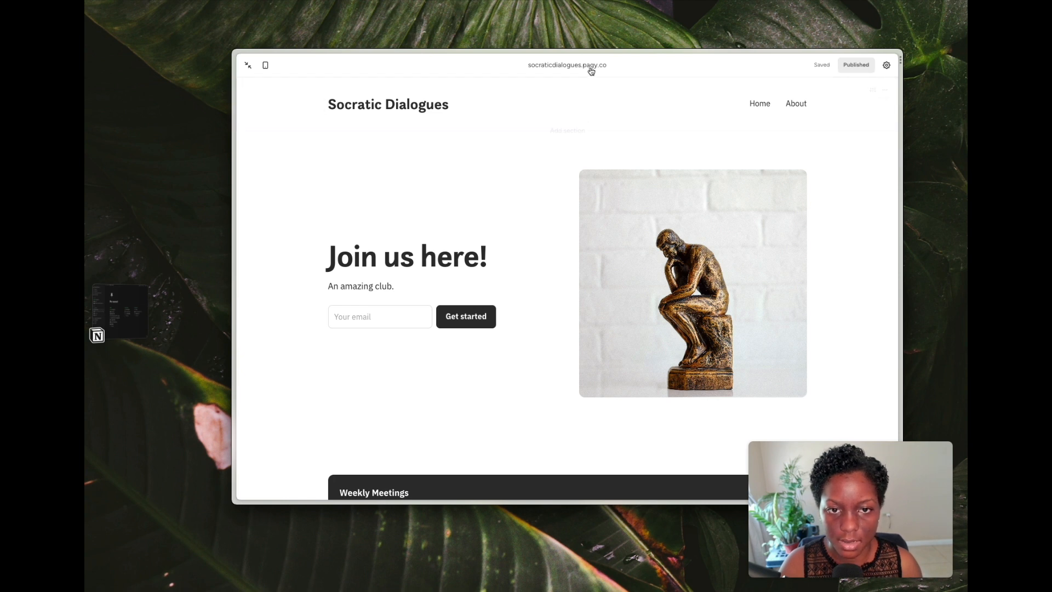
left_click(566, 67)
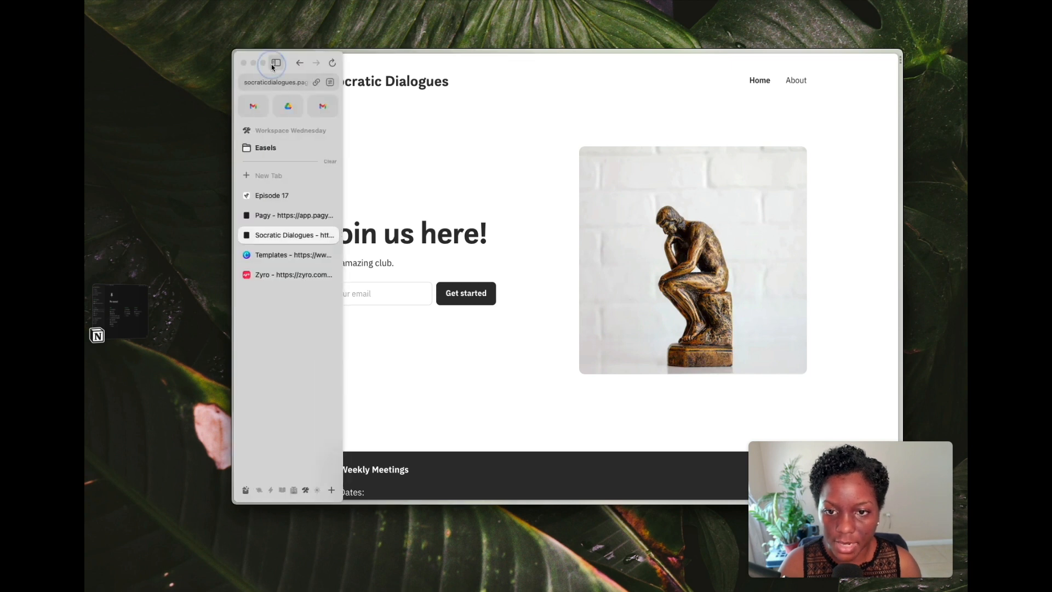
left_click(274, 60)
scroll(560, 247, "down", 4)
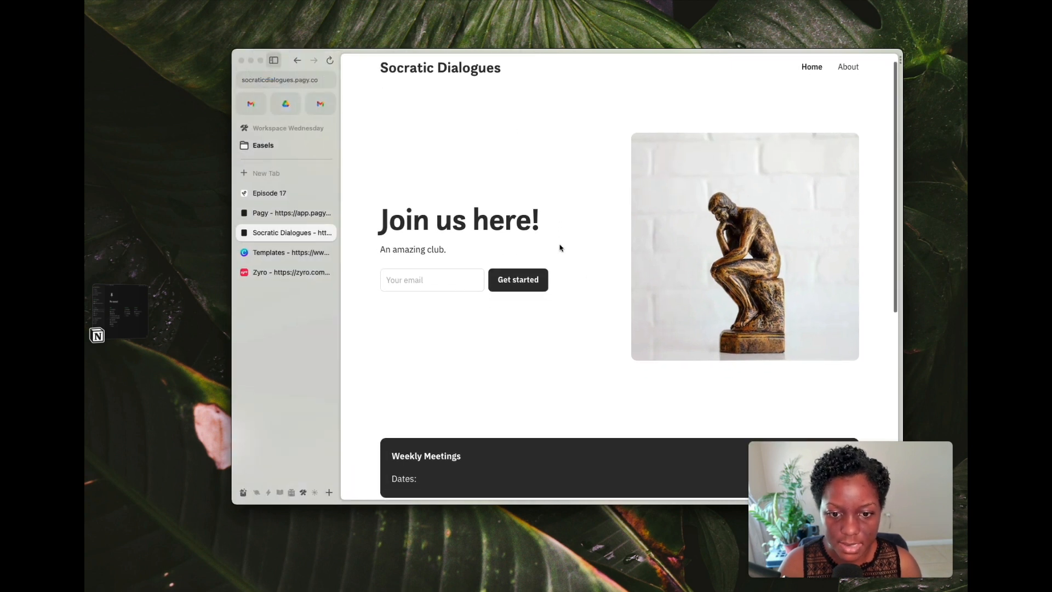
scroll(560, 248, "down", 3)
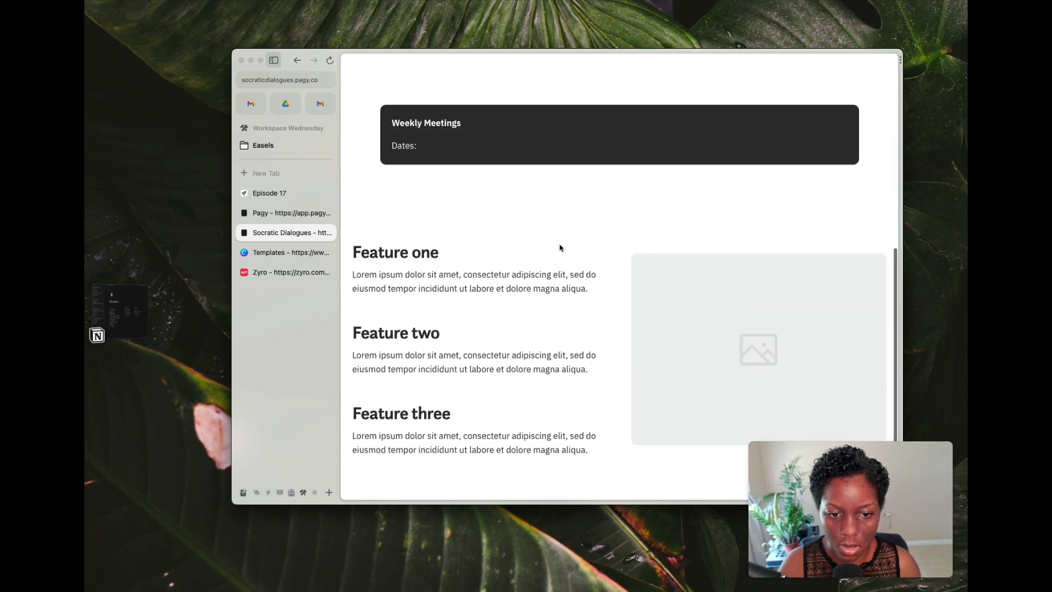
scroll(560, 247, "up", 3)
scroll(560, 248, "up", 4)
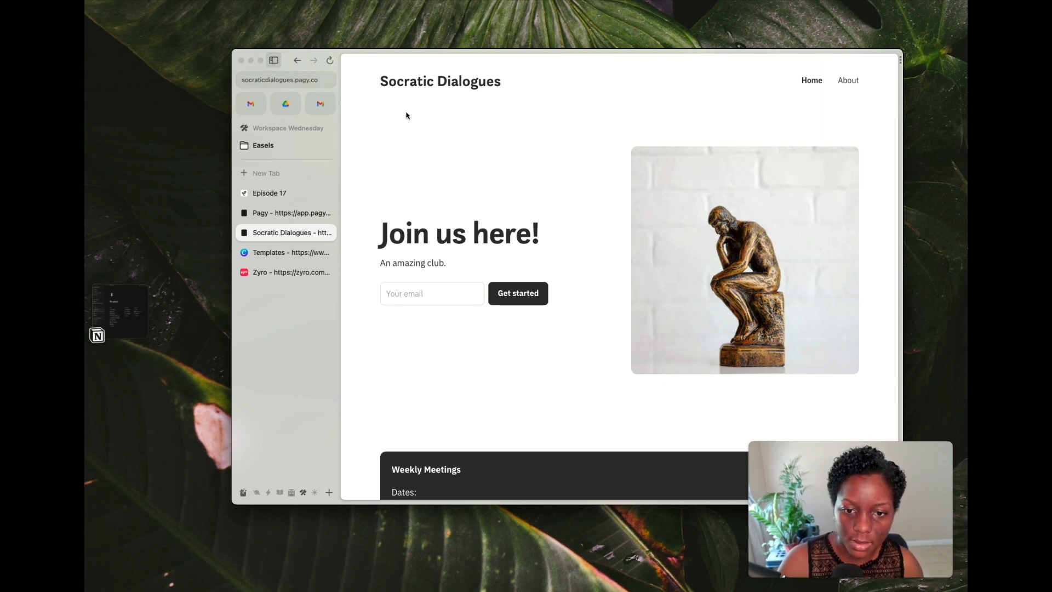
- Test the live page's signup form by filling in the saved e-mail address and submitting it
left_click(419, 299)
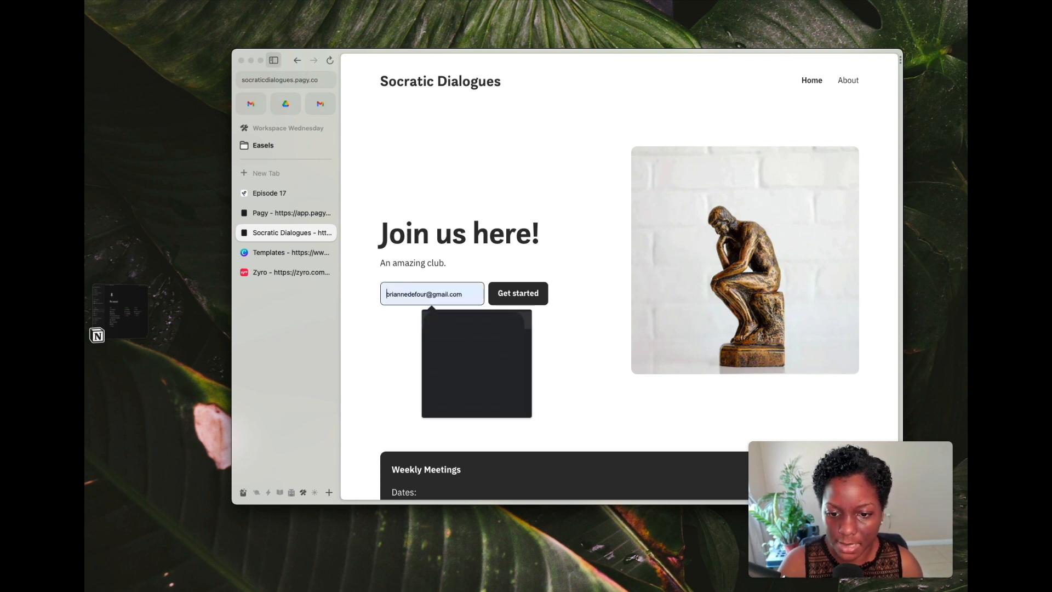
left_click(434, 318)
left_click(502, 298)
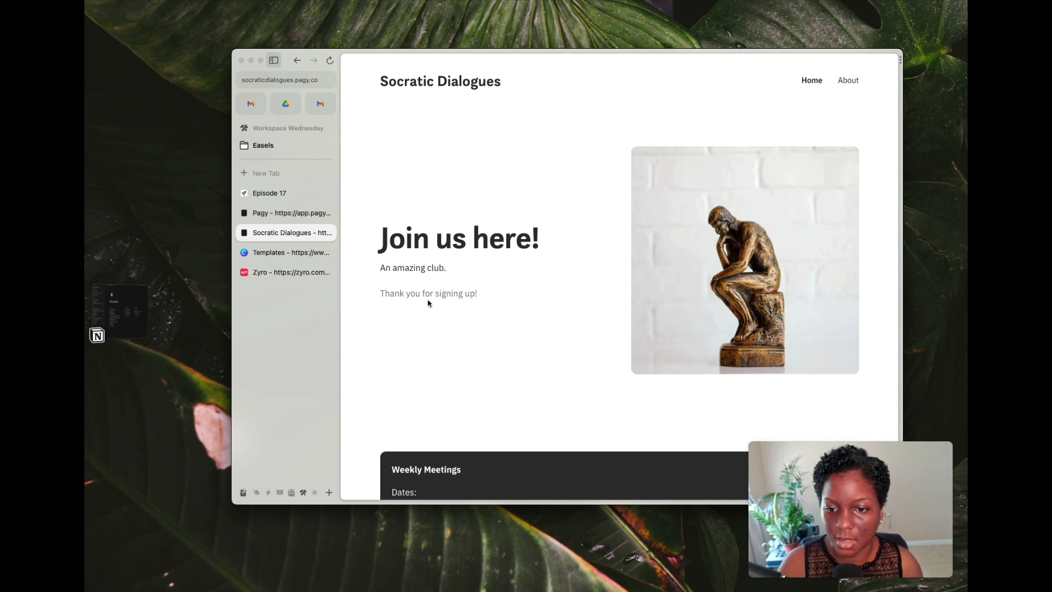
- Return to the Pagy editor, check the site's collected signups, and go back to the main site menu
left_click(291, 213)
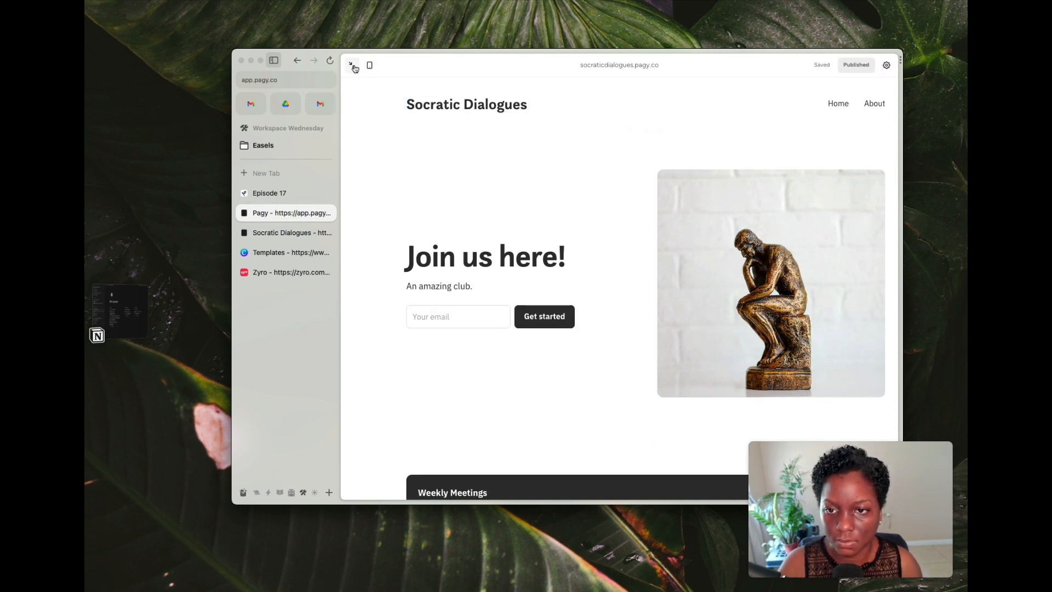
left_click(353, 66)
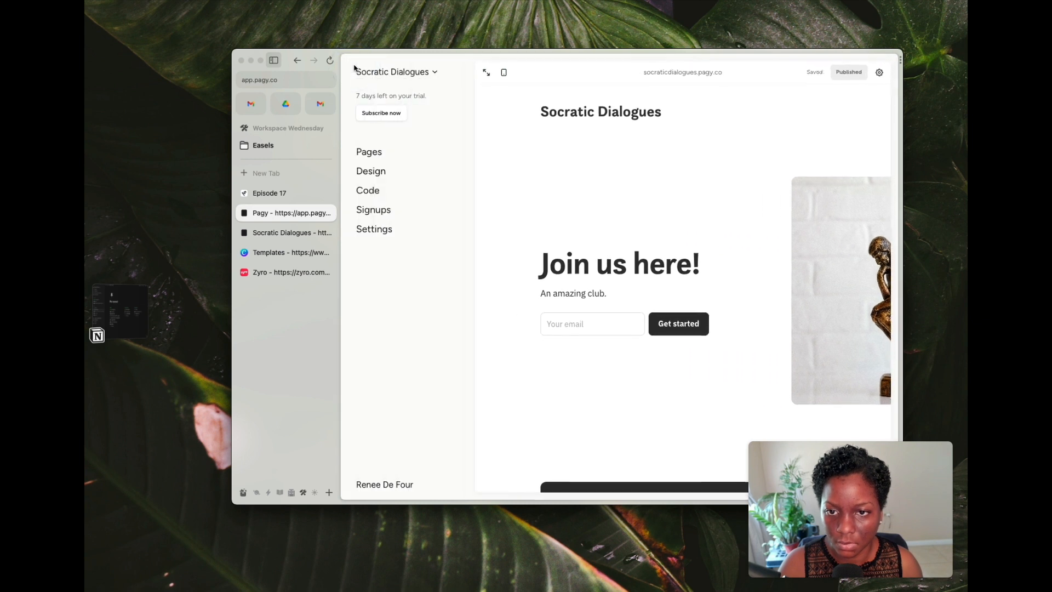
left_click(371, 212)
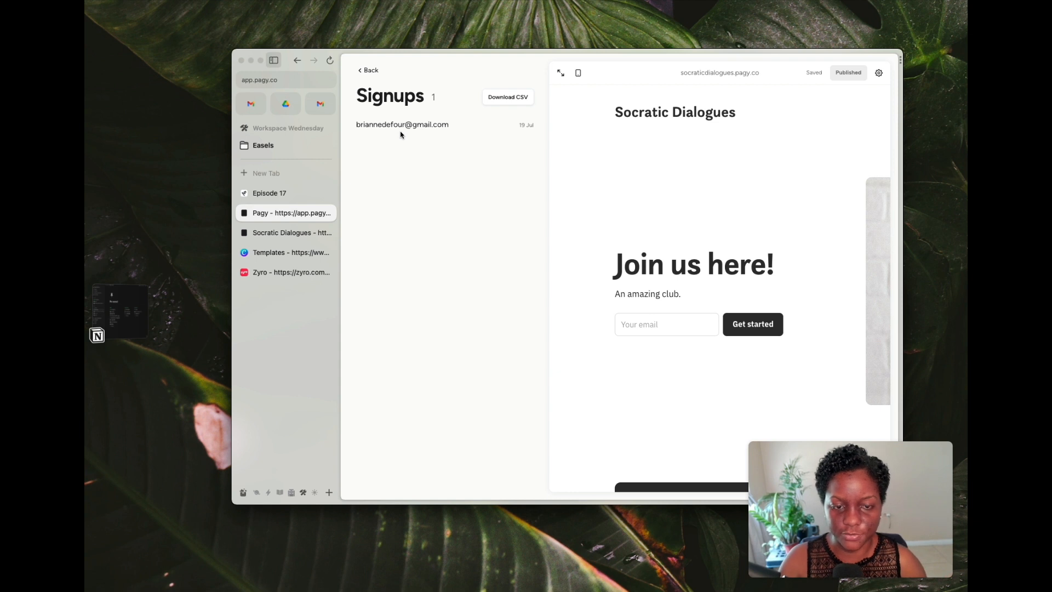
left_click(560, 73)
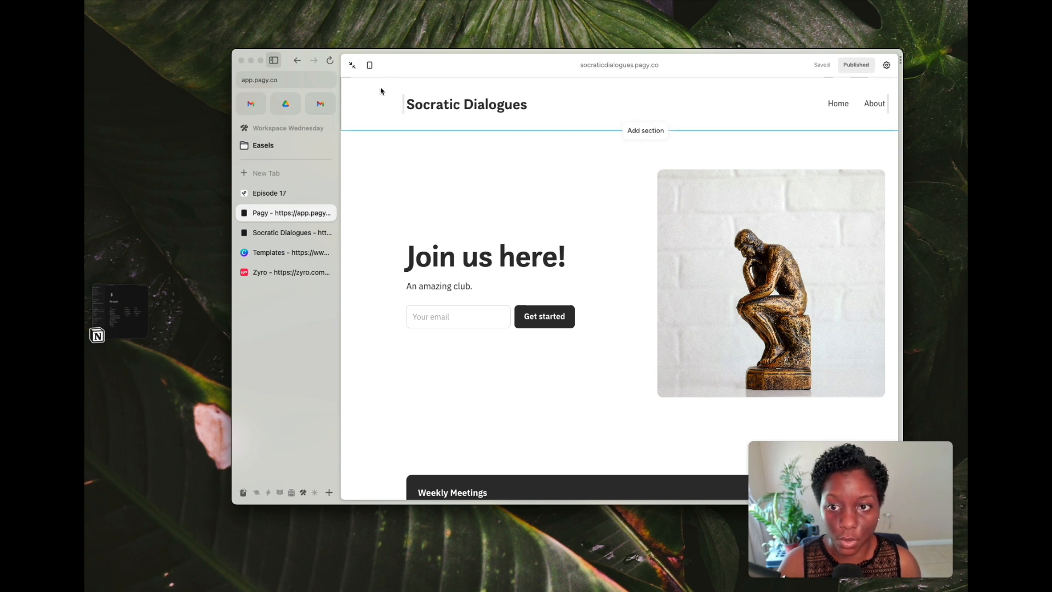
left_click(352, 66)
left_click(362, 71)
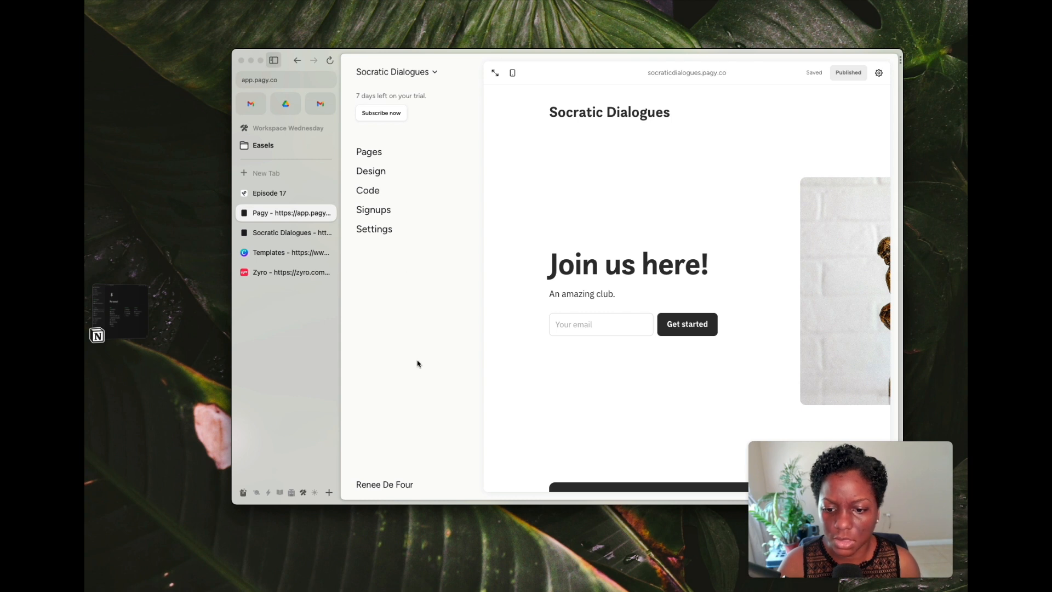
- Switch to the Effloraissance site and examine its full page, from the title through the three pillars and About text to the signup section
left_click(406, 71)
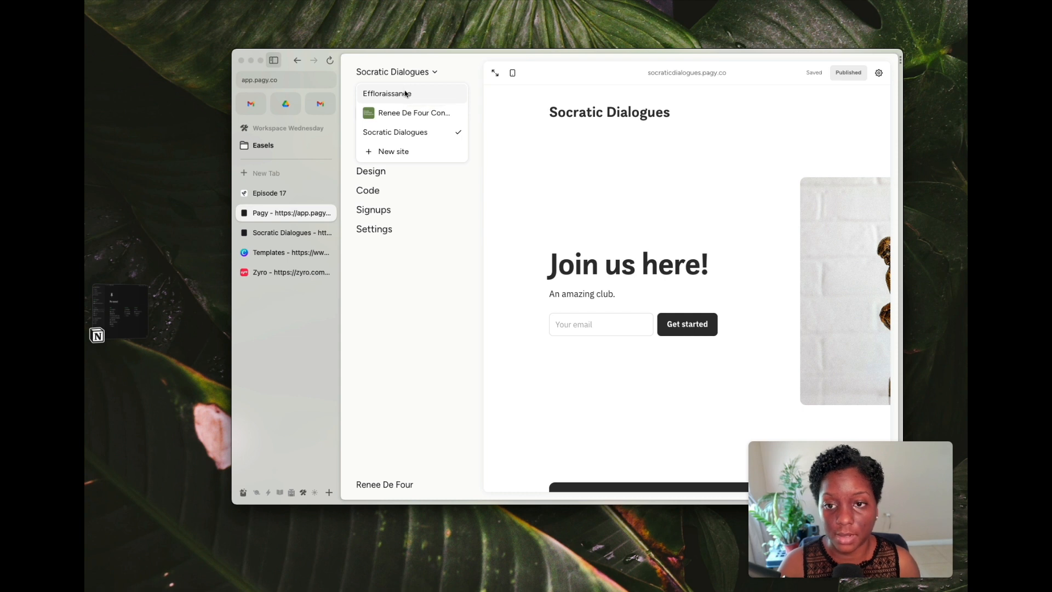
left_click(384, 94)
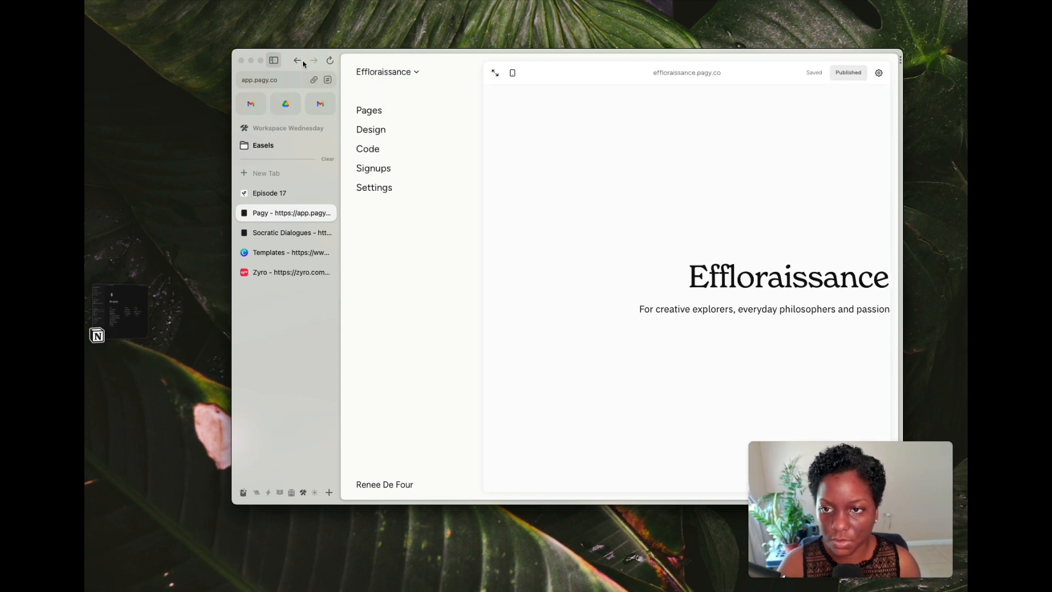
left_click(274, 61)
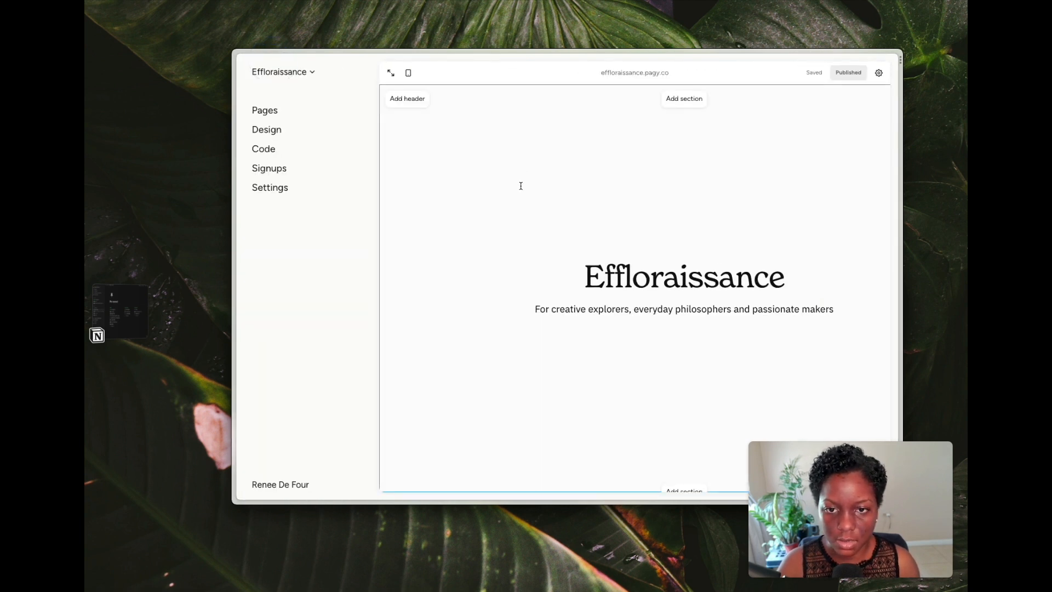
left_click(390, 73)
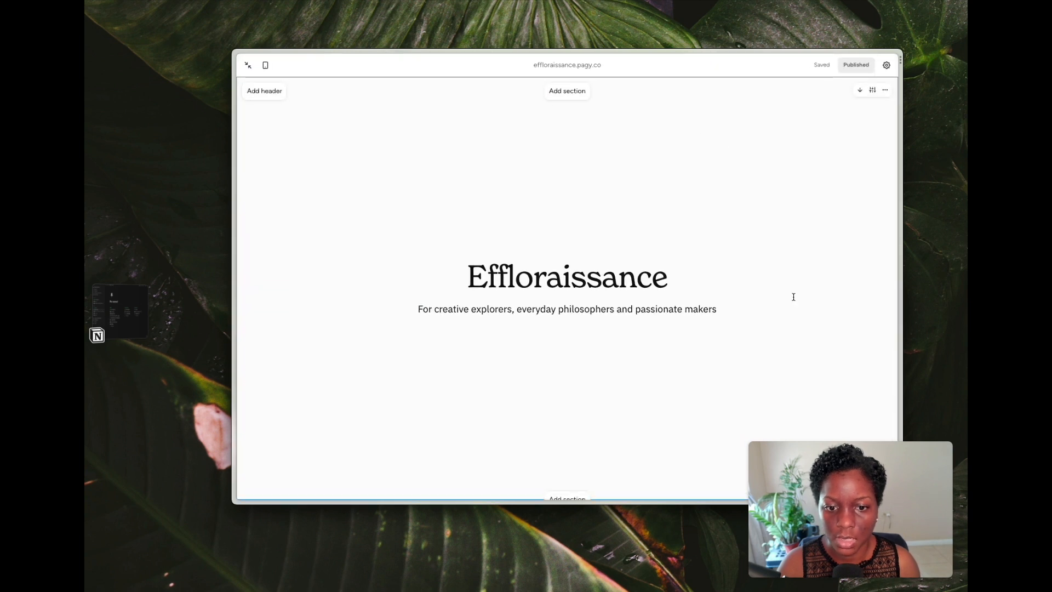
scroll(793, 297, "down", 5)
scroll(791, 296, "up", 3)
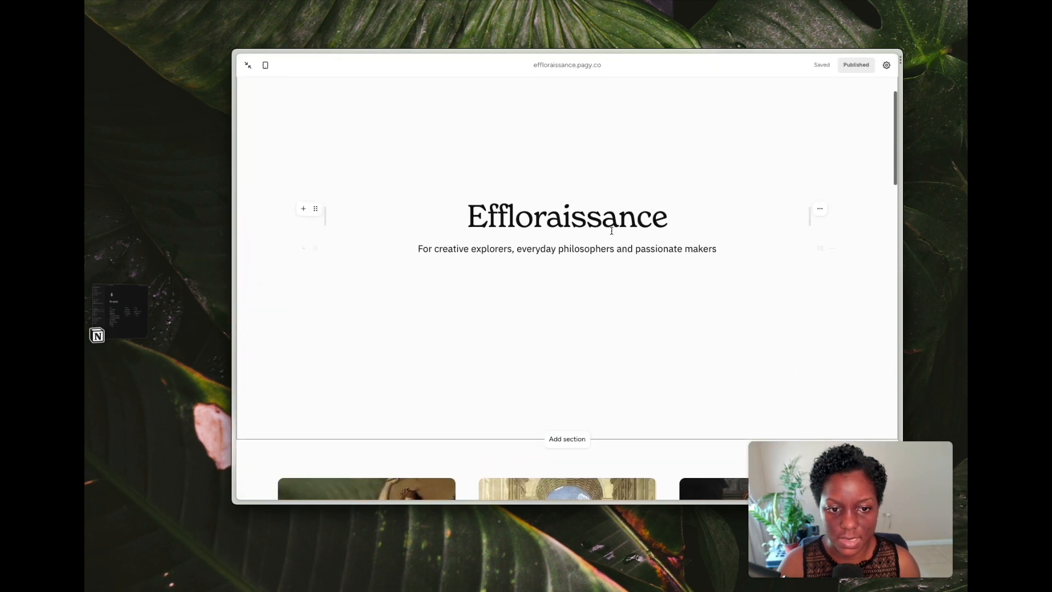
scroll(721, 240, "down", 7)
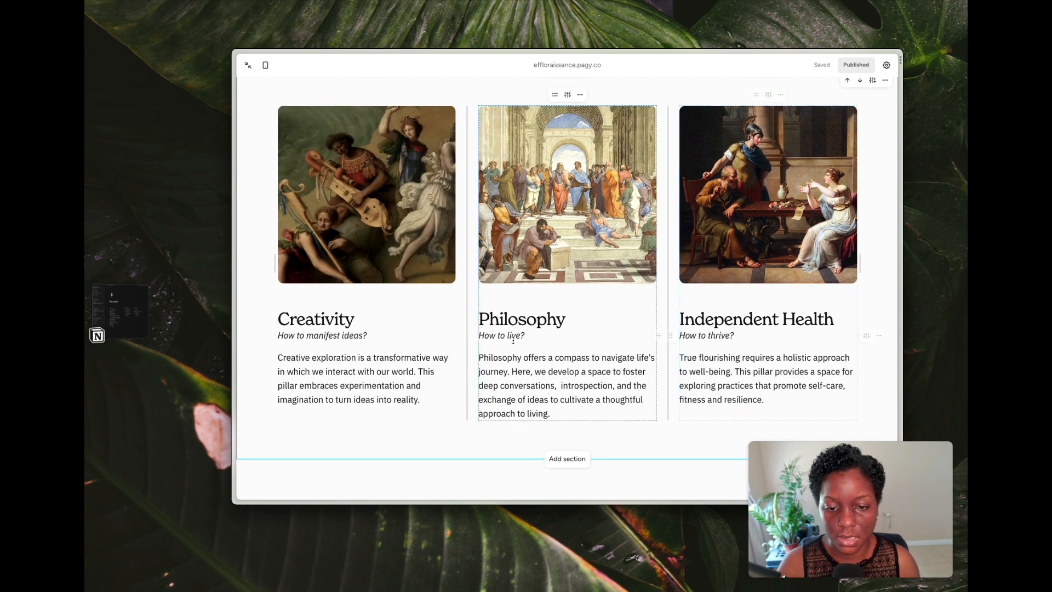
scroll(715, 300, "down", 6)
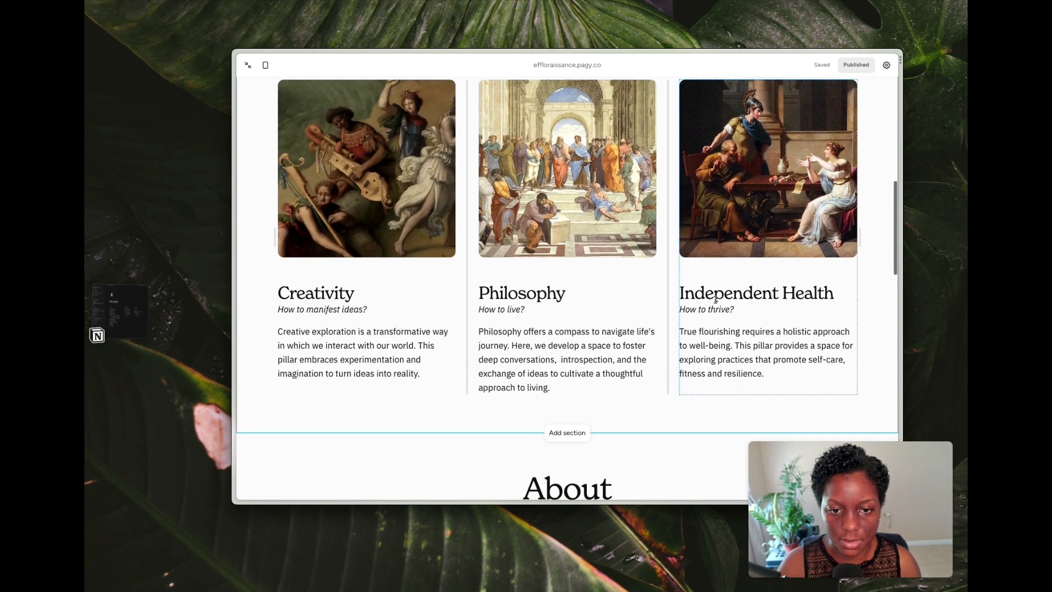
scroll(715, 299, "down", 10)
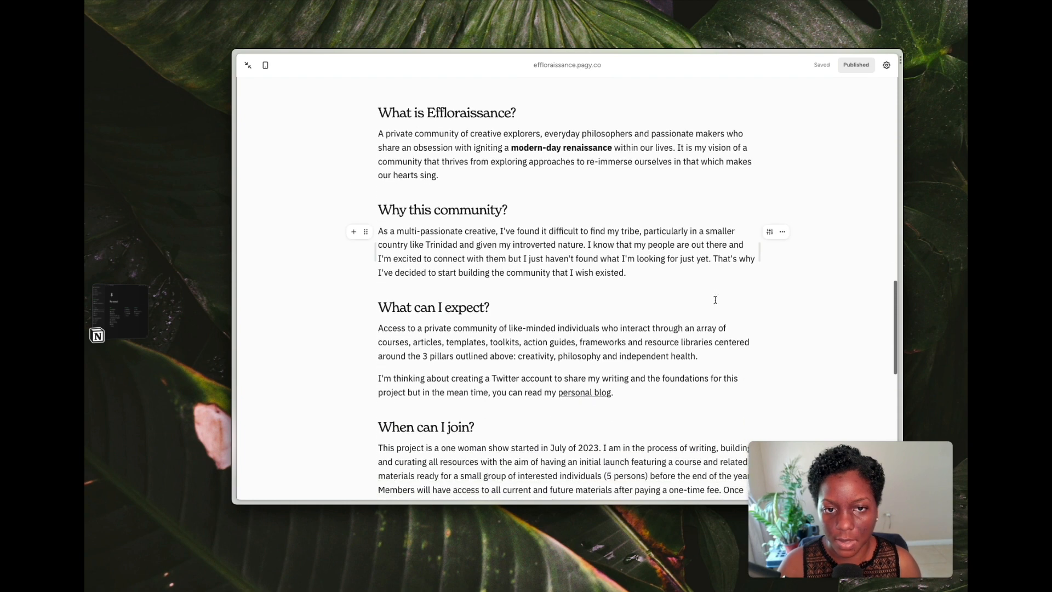
scroll(716, 300, "down", 3)
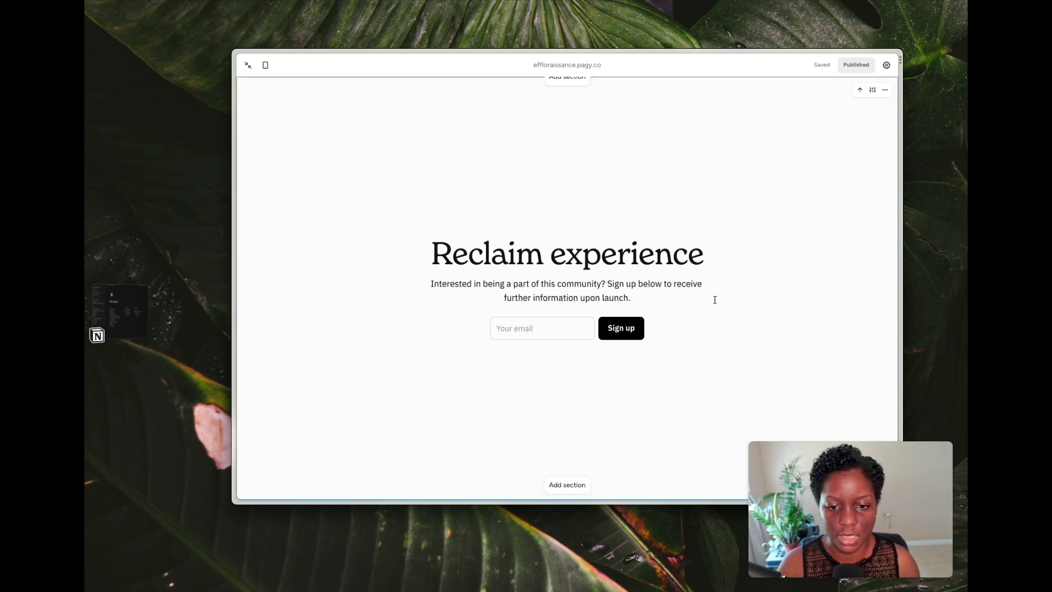
scroll(647, 286, "up", 20)
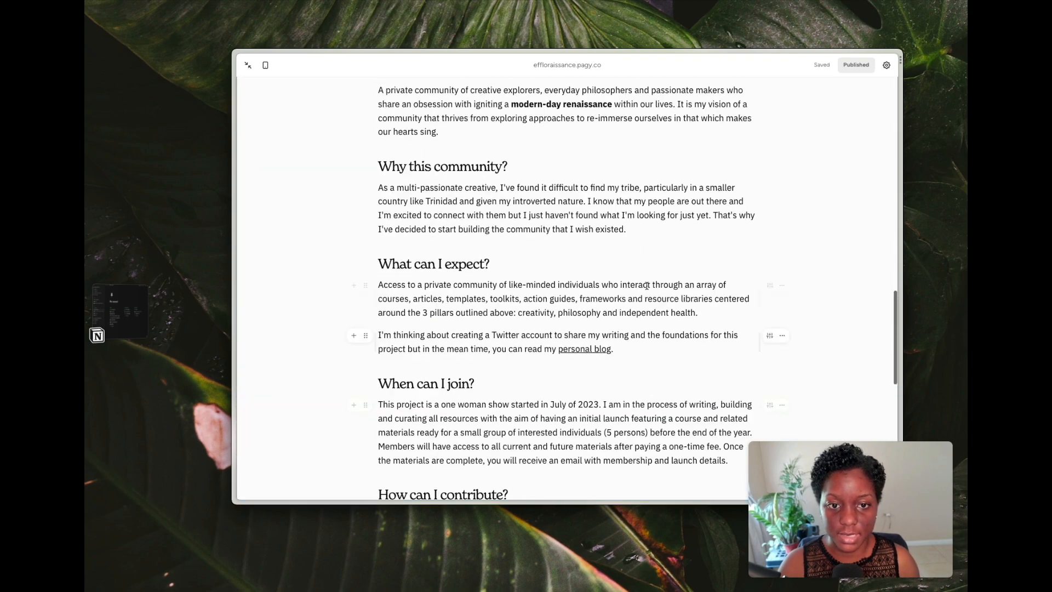
scroll(646, 286, "up", 3)
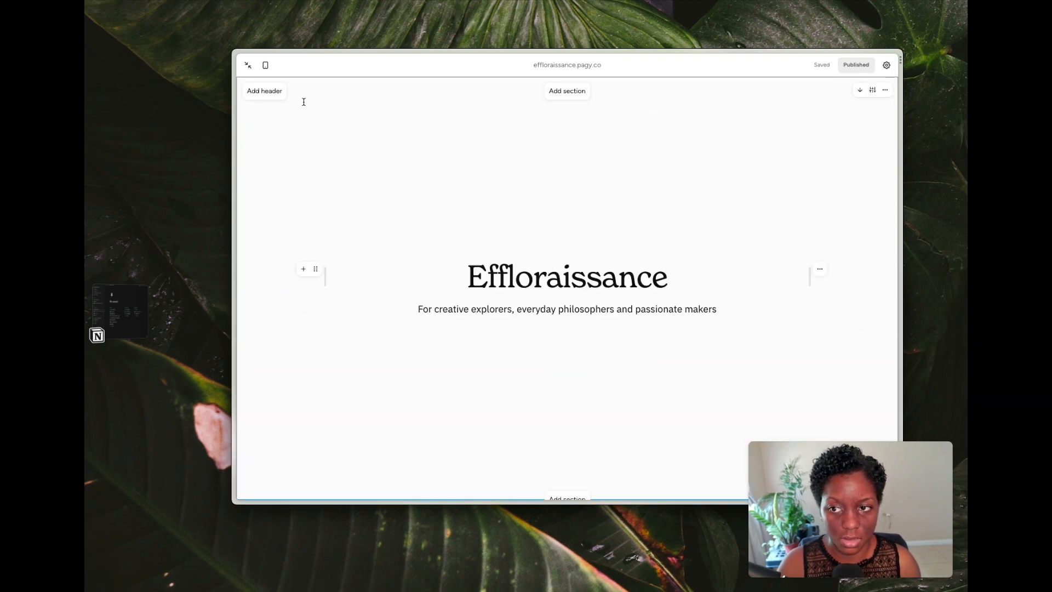
- Switch to the consulting site and examine its full page, including the service description, embedded presentations, process steps, About and Contact sections
left_click(245, 68)
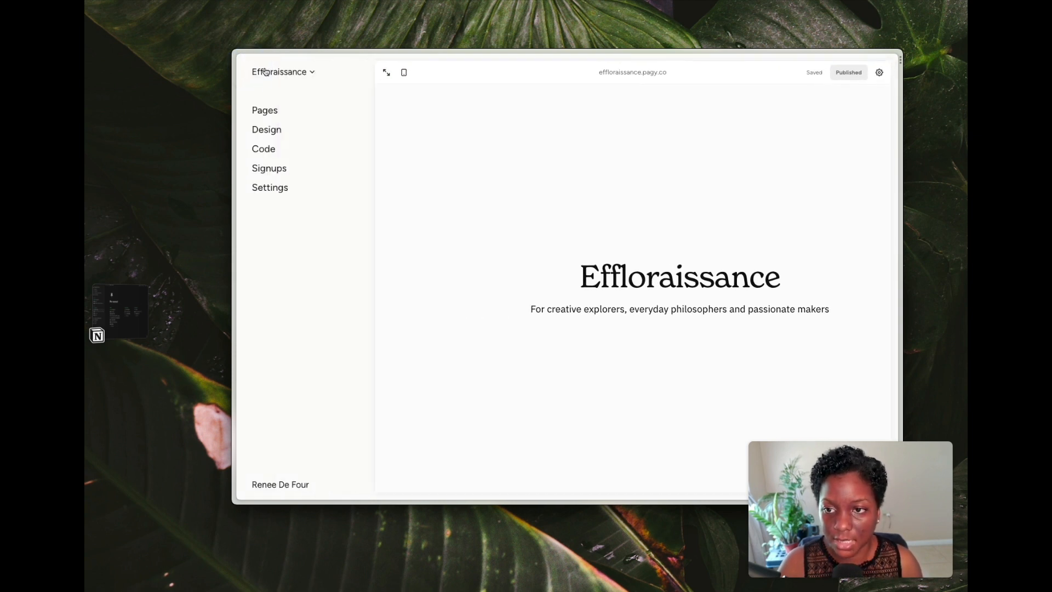
left_click(300, 78)
left_click(302, 113)
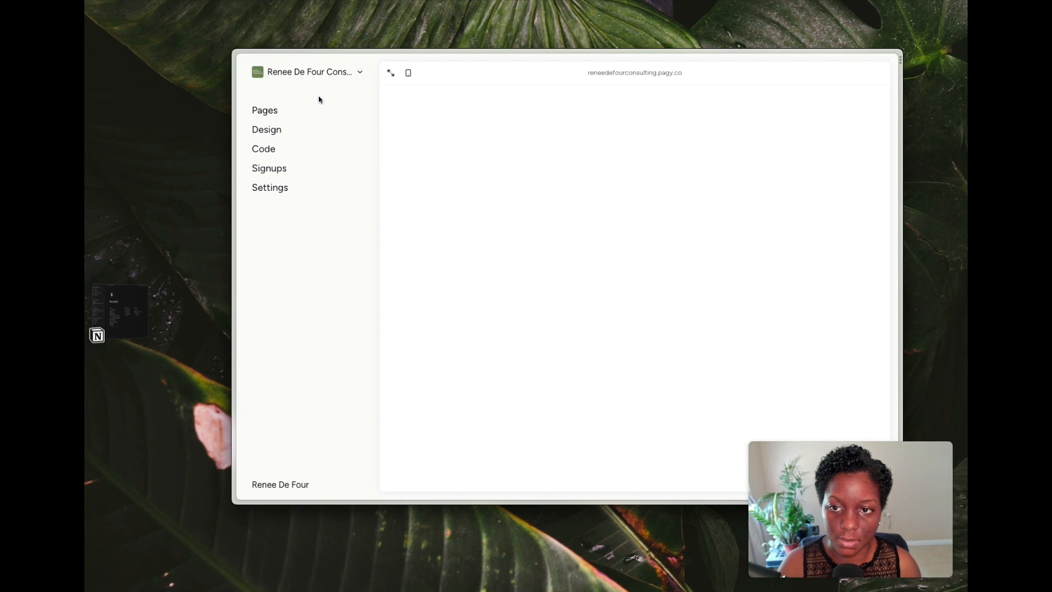
left_click(390, 77)
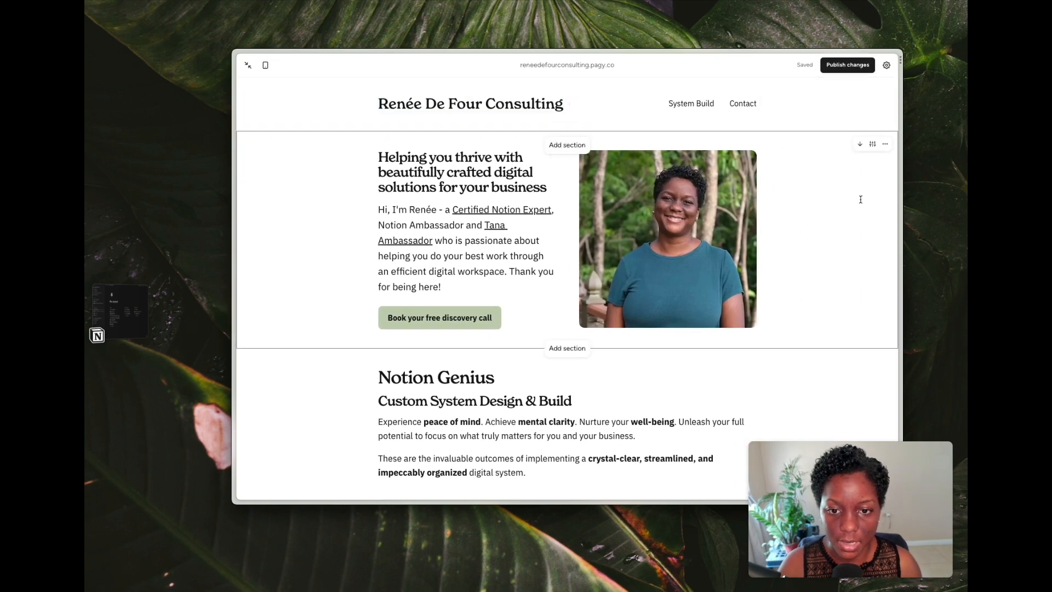
scroll(860, 199, "down", 5)
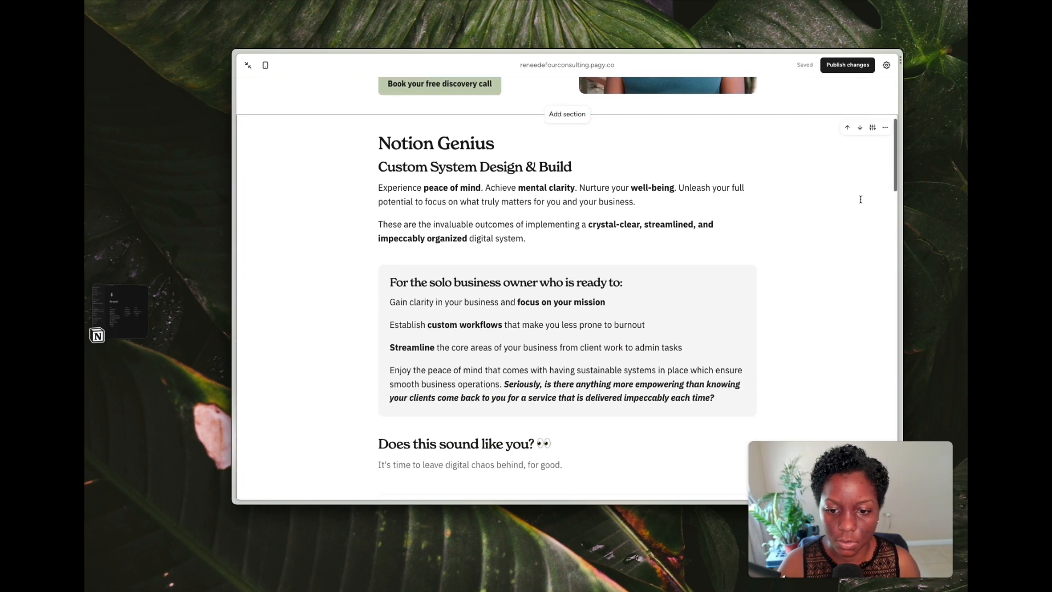
scroll(860, 199, "down", 6)
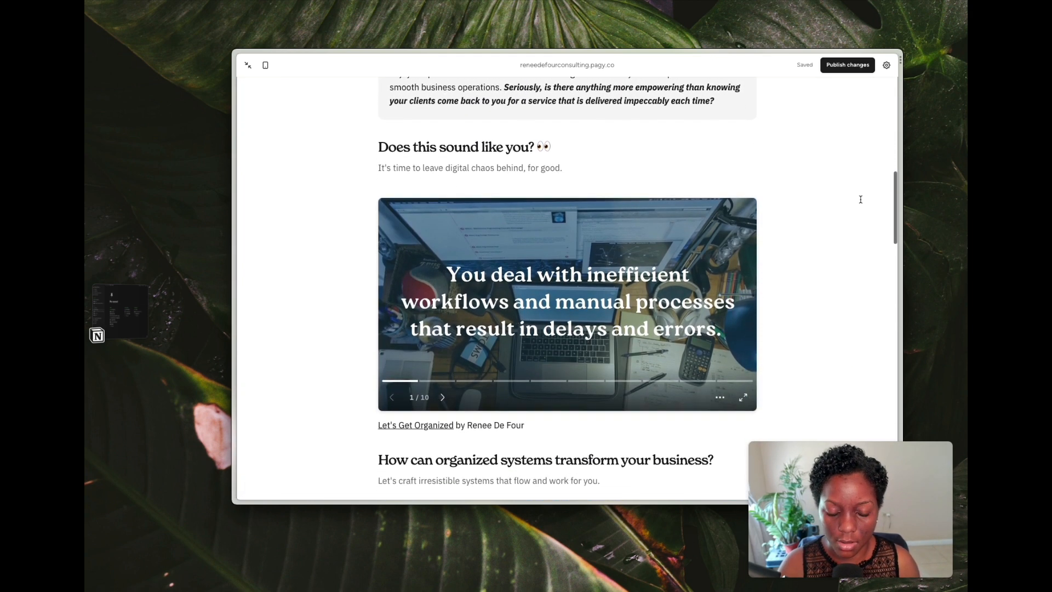
scroll(860, 200, "down", 6)
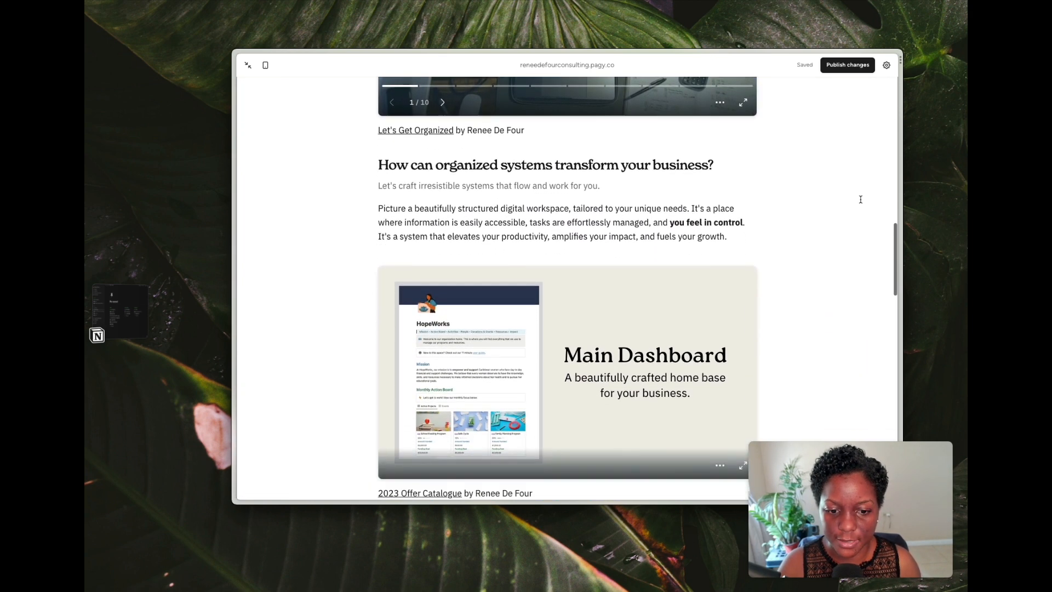
scroll(860, 200, "down", 12)
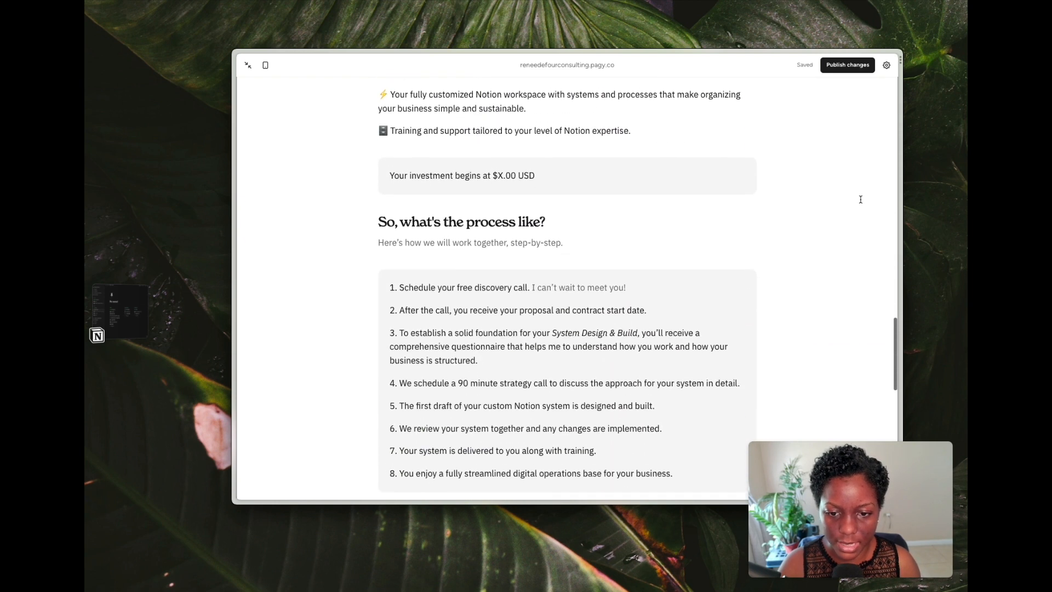
scroll(860, 199, "down", 12)
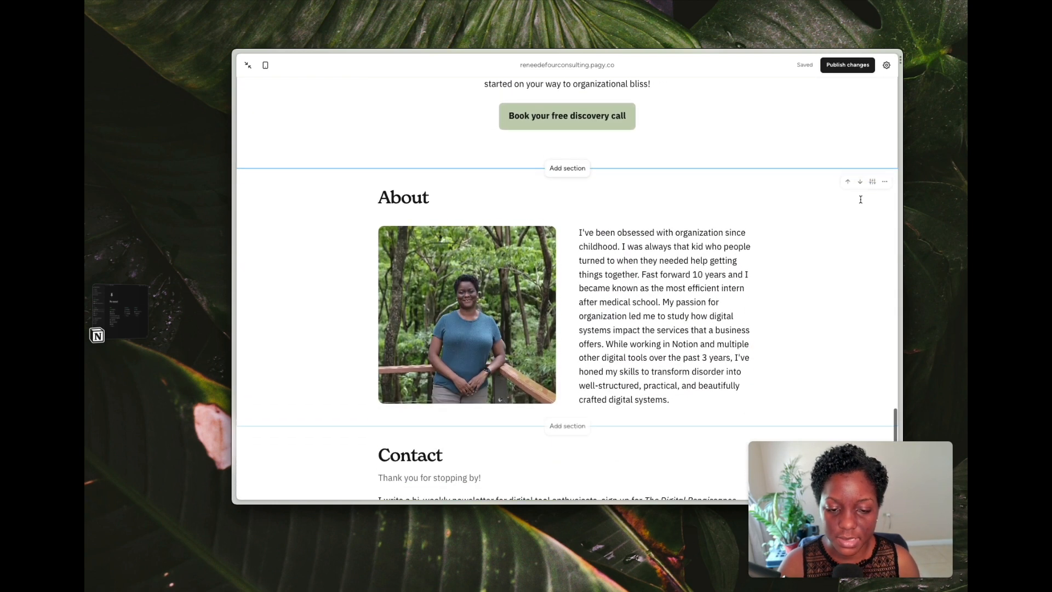
scroll(860, 199, "down", 2)
scroll(861, 200, "up", 15)
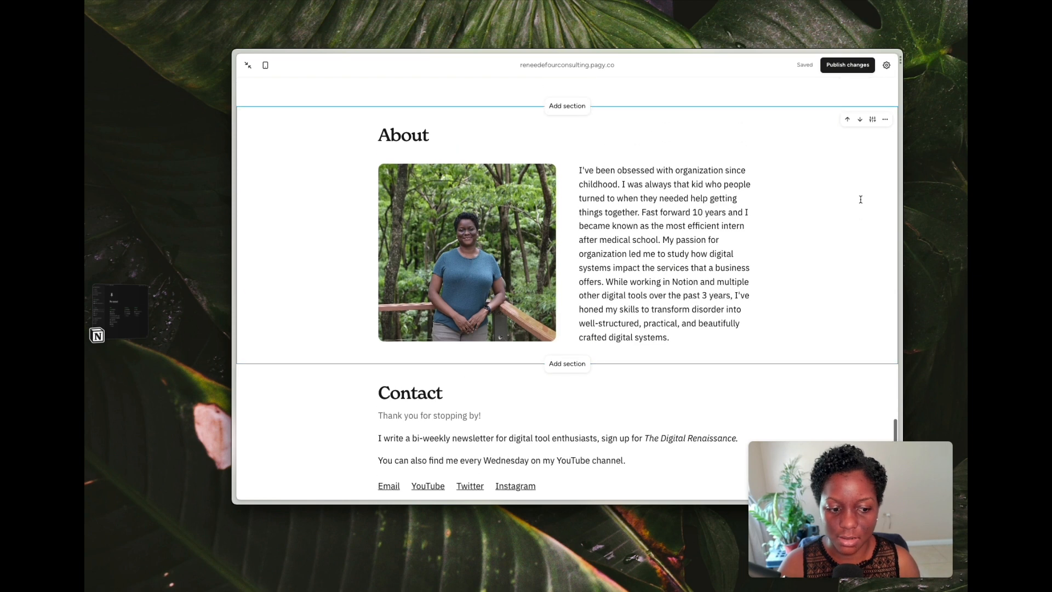
scroll(860, 200, "up", 7)
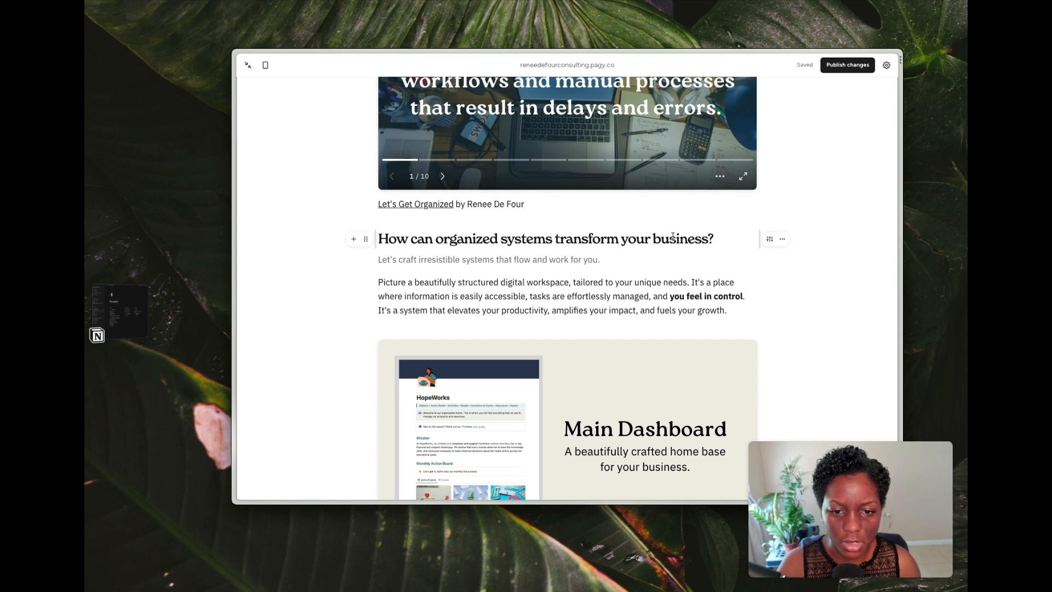
- Exit the full-page view of the consulting site and go back to the top of its page
scroll(673, 237, "up", 4)
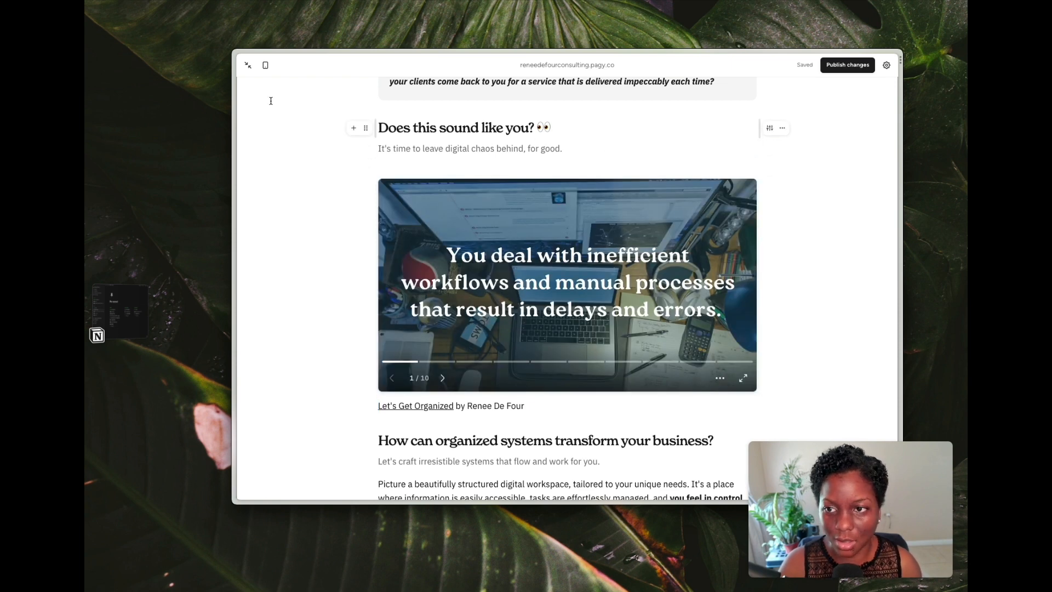
left_click(248, 66)
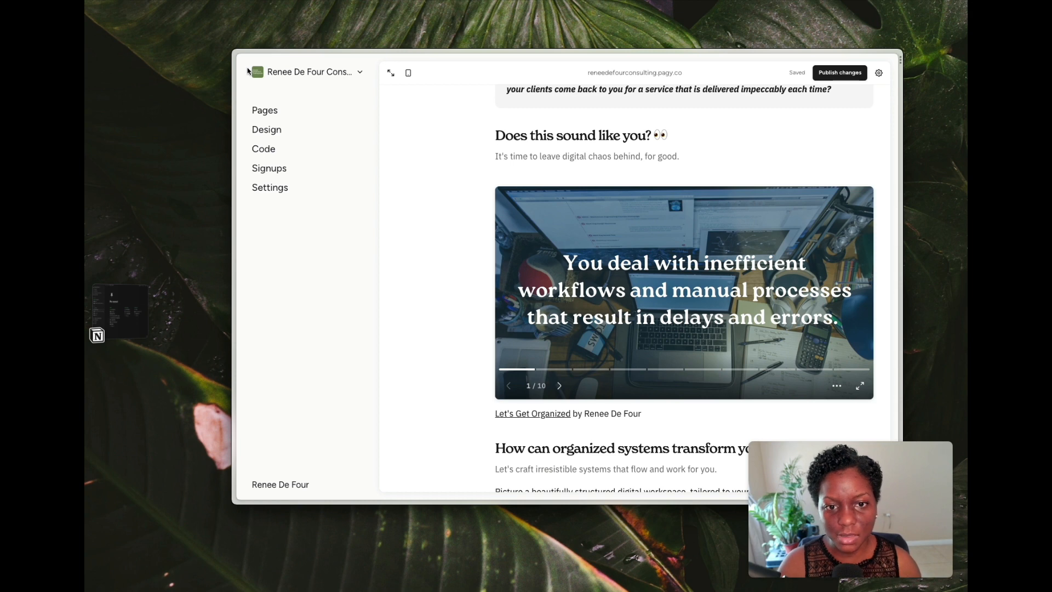
scroll(496, 212, "up", 4)
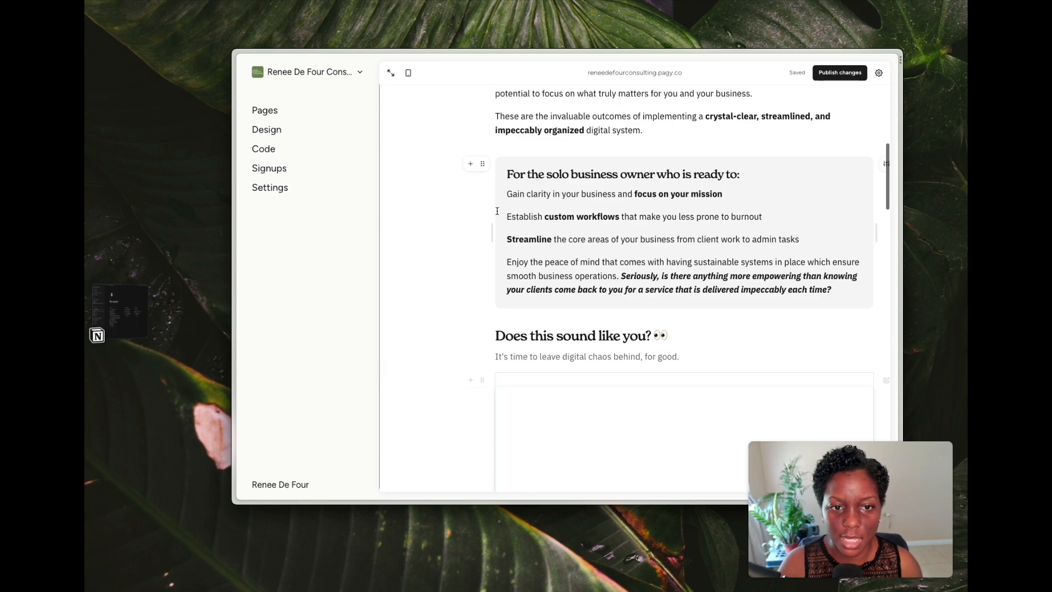
scroll(497, 211, "up", 7)
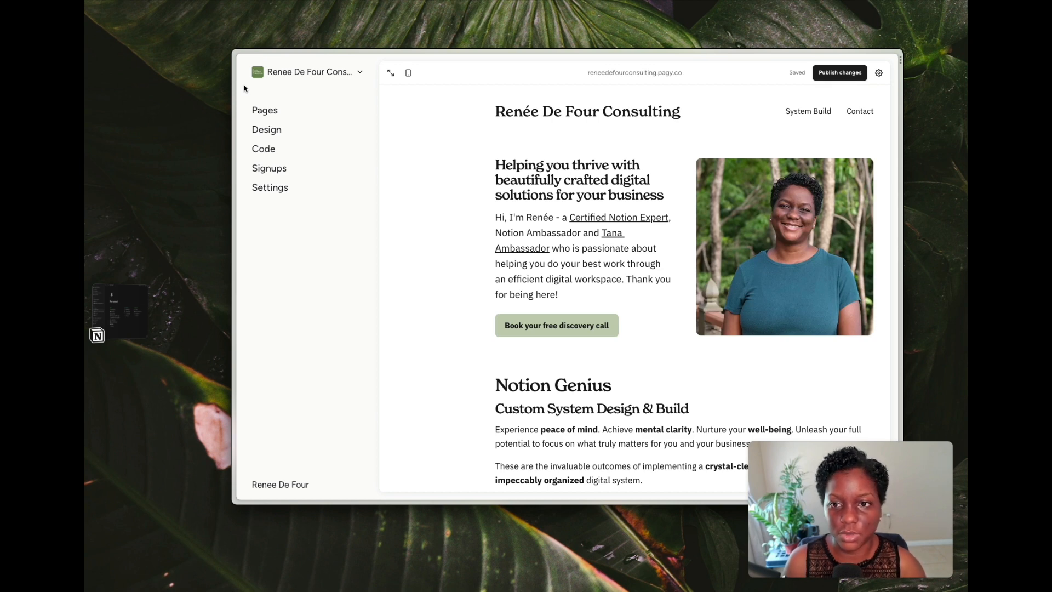
- Keep the browser's tab list permanently shown and close the live Socratic Dialogues page
mouse_move(233, 81)
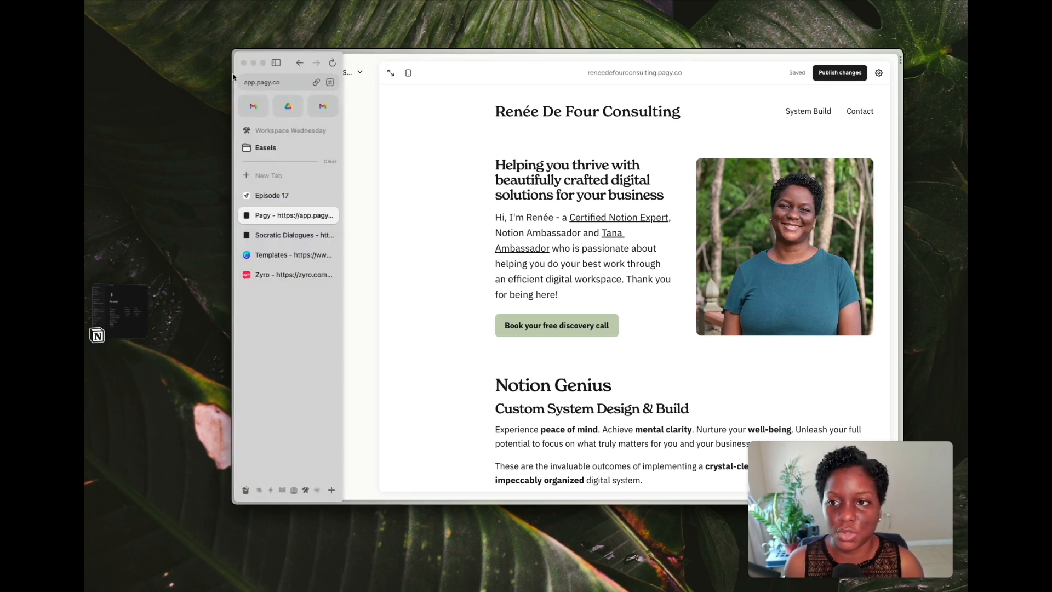
left_click(274, 61)
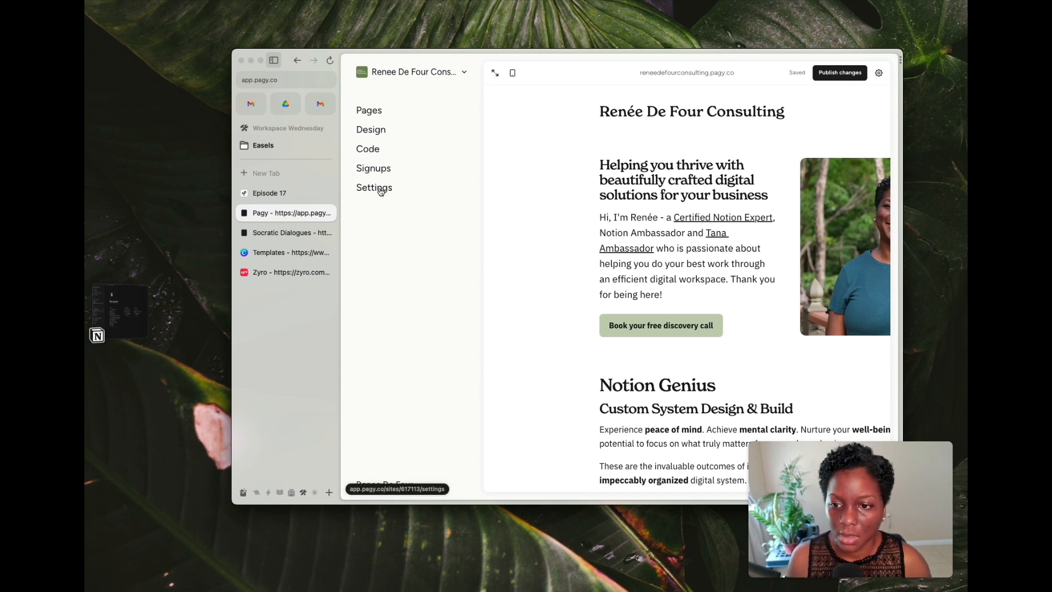
left_click(307, 233)
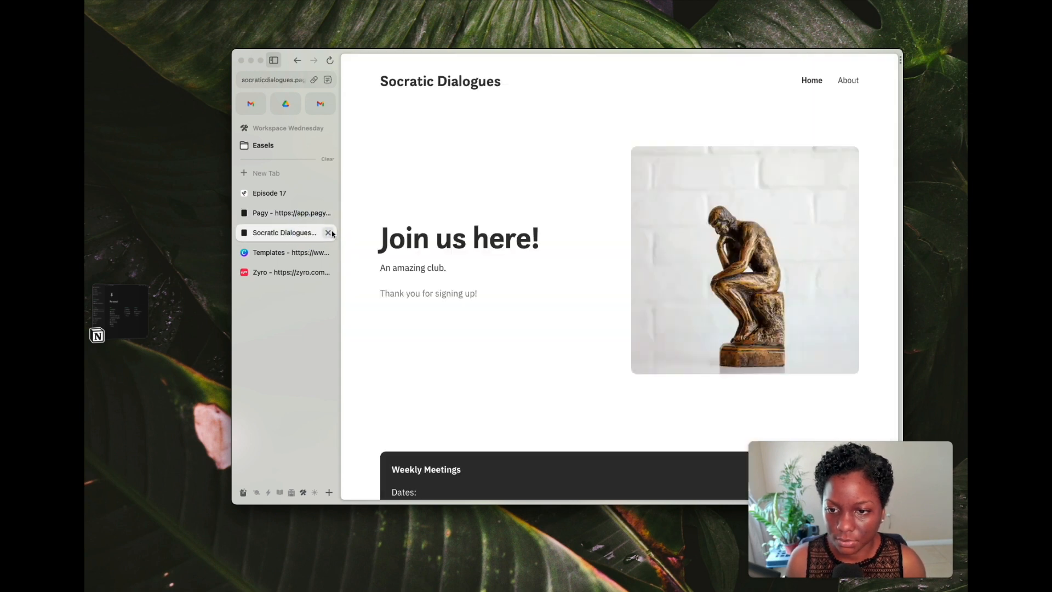
left_click(331, 233)
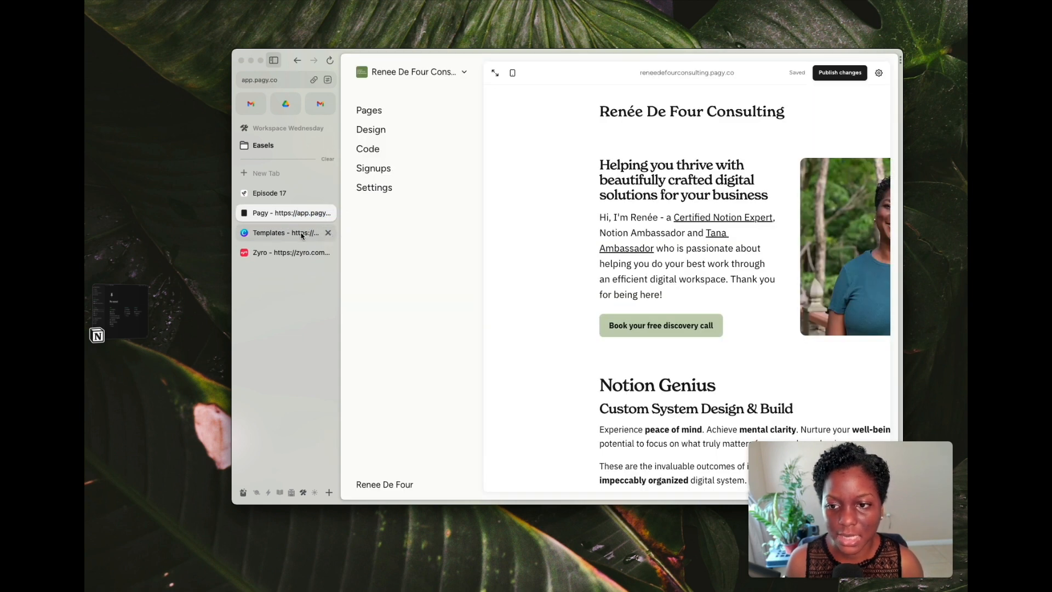
- View the Episode 17 board, switch to Canva, and look over the recent designs on its home page
left_click(285, 193)
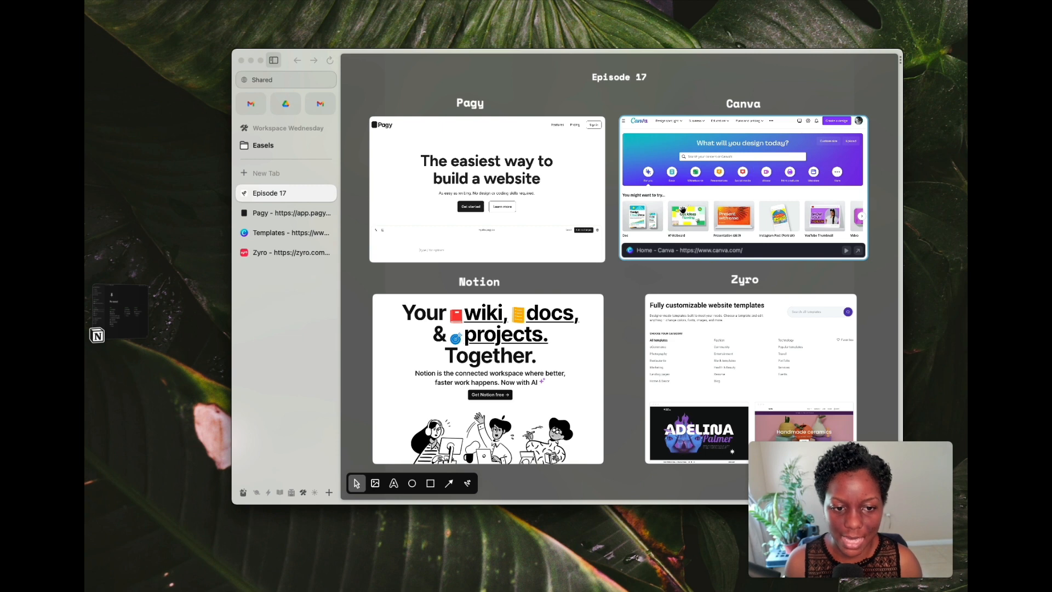
left_click(289, 232)
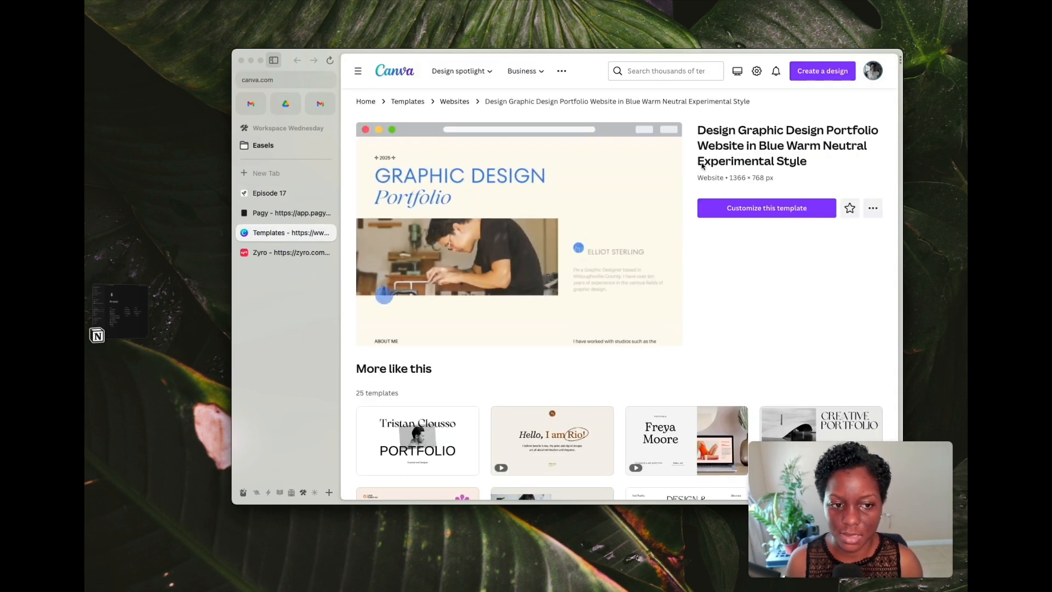
left_click(390, 70)
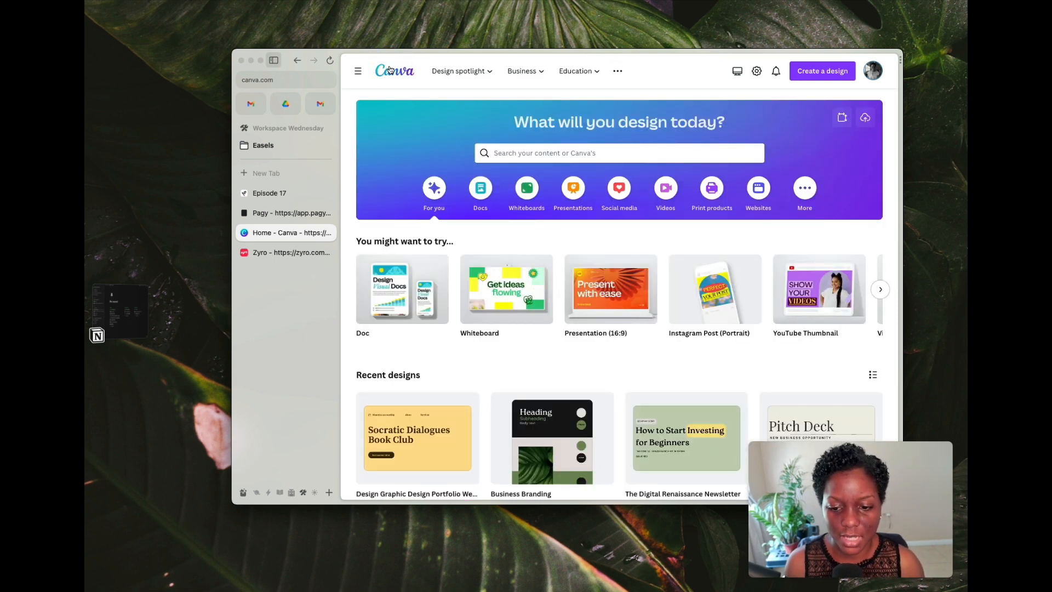
scroll(461, 370, "down", 1)
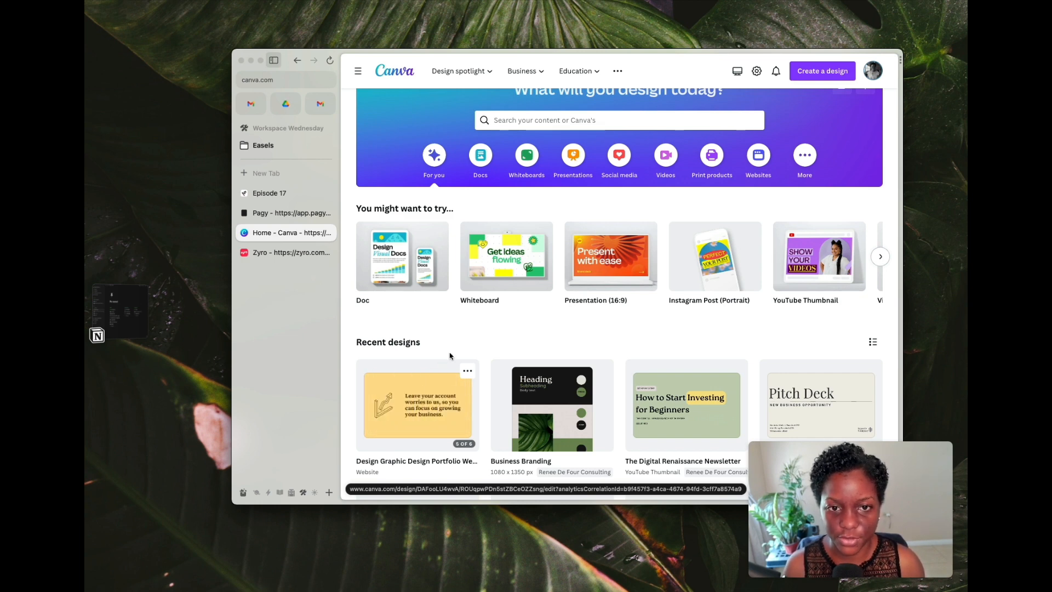
scroll(460, 348, "up", 1)
scroll(460, 348, "up", 1)
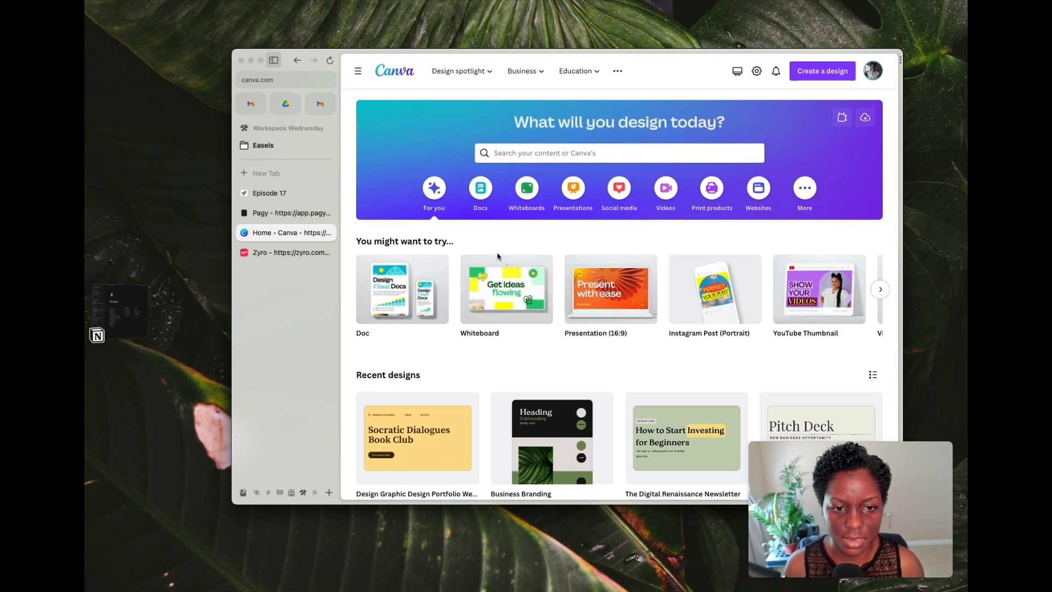
- Show Canva's Websites category and browse its general, business and portfolio website templates
left_click(760, 189)
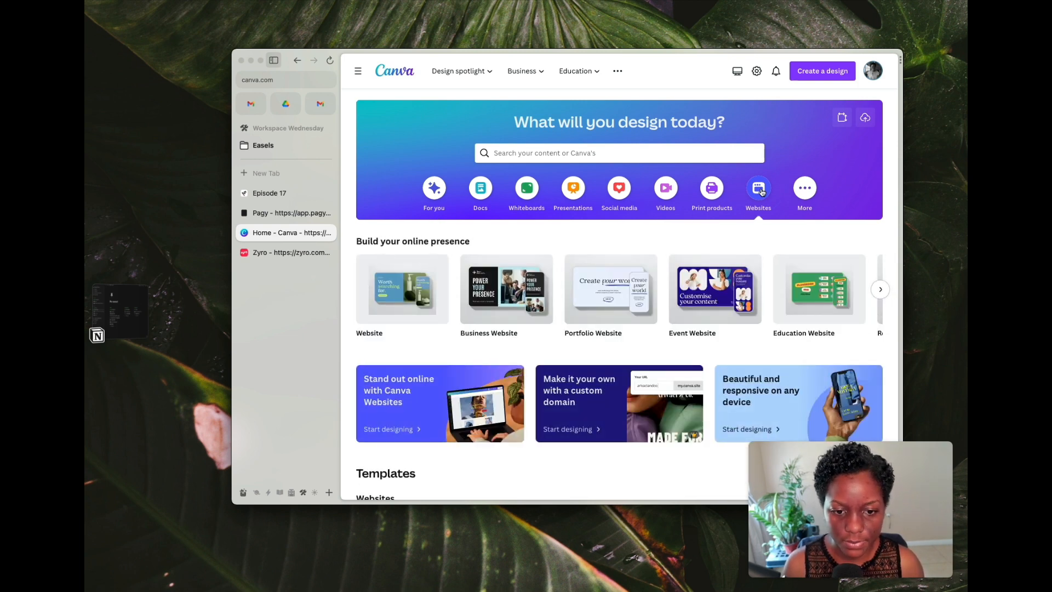
scroll(656, 212, "down", 3)
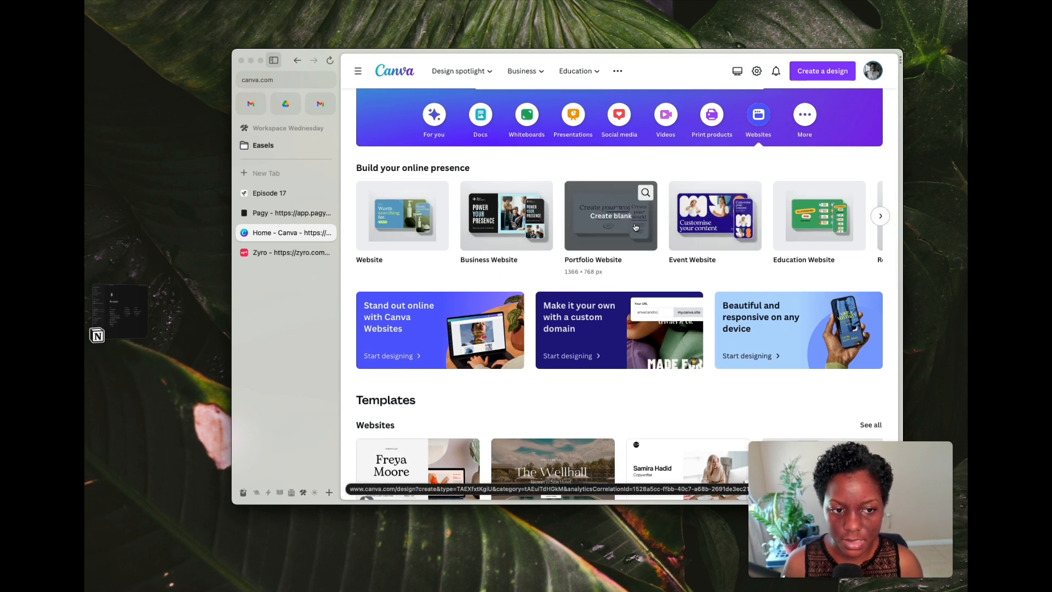
scroll(636, 227, "down", 5)
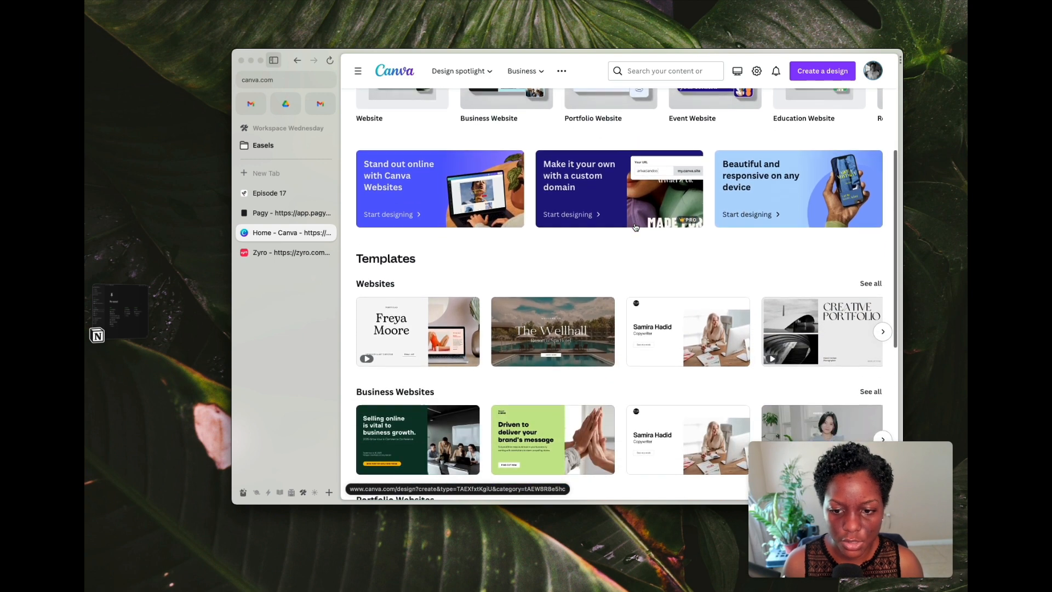
scroll(635, 227, "down", 2)
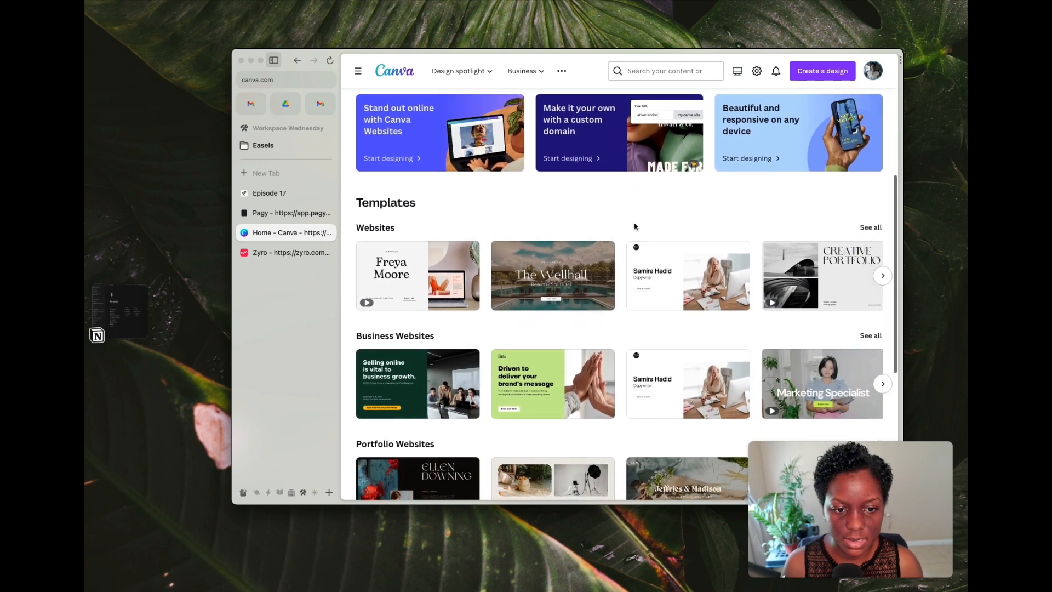
scroll(635, 227, "down", 2)
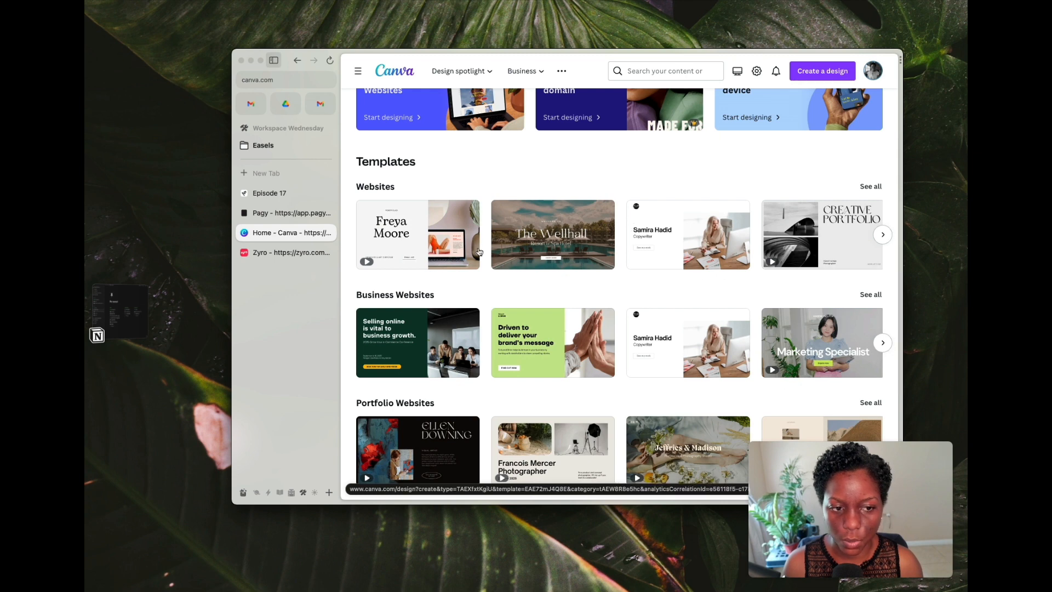
- Open the black-and-white Creative Portfolio website template in the editor and collapse the template list for a wider canvas
left_click(841, 239)
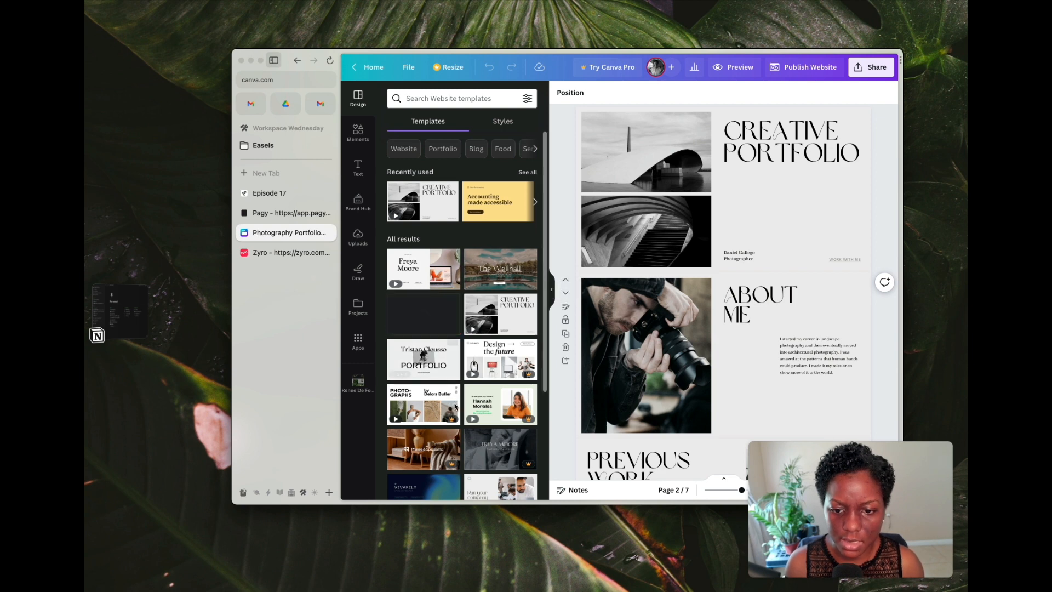
scroll(621, 314, "down", 3)
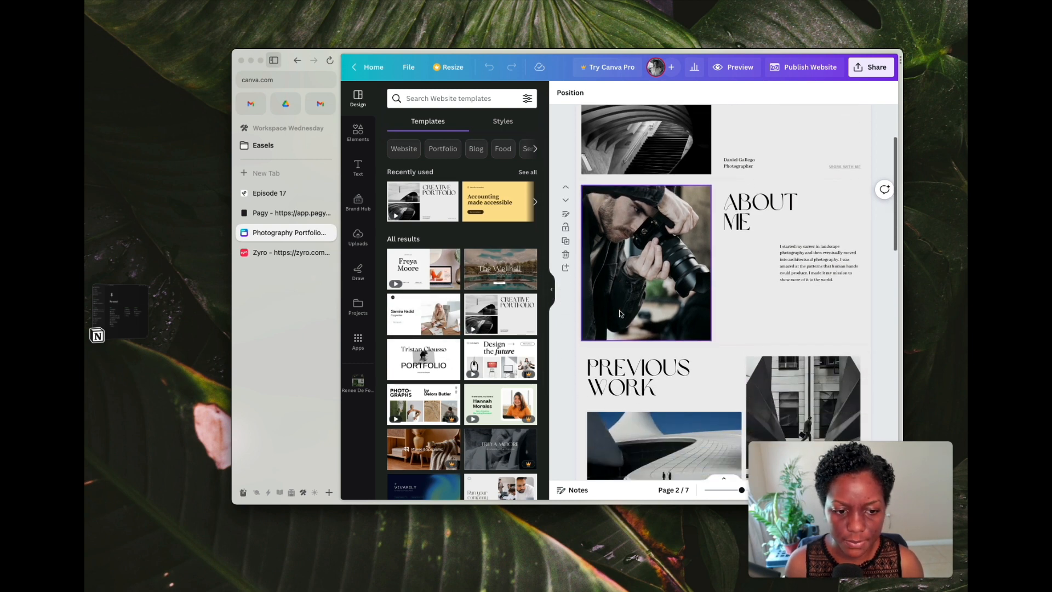
scroll(621, 314, "down", 3)
left_click(551, 289)
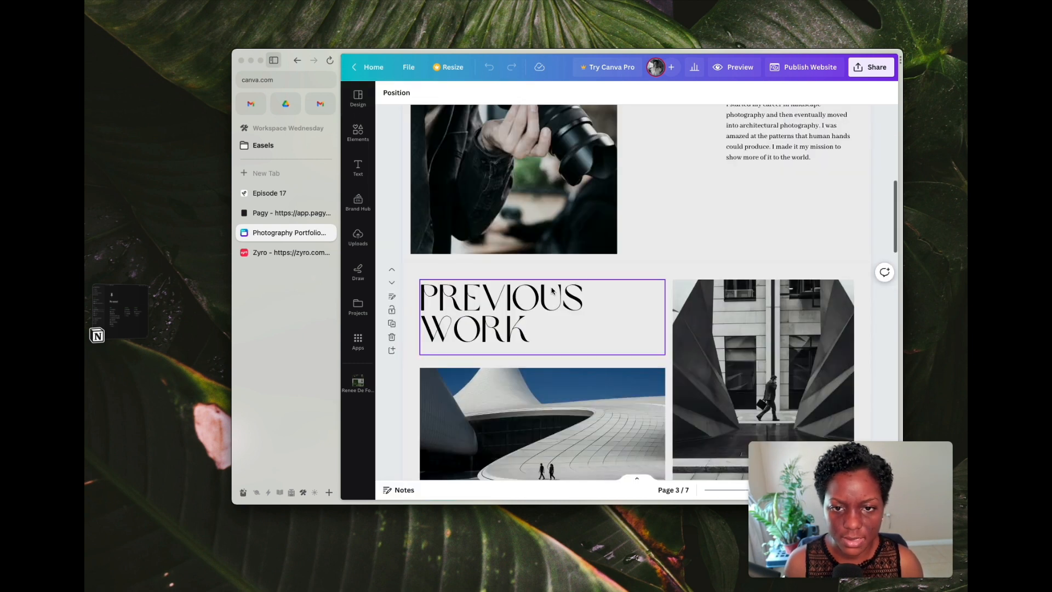
- Examine the Creative Portfolio template's pages, from the title and About Me through Previous Work, Experience and Education, and return to its first page
scroll(647, 148, "up", 10)
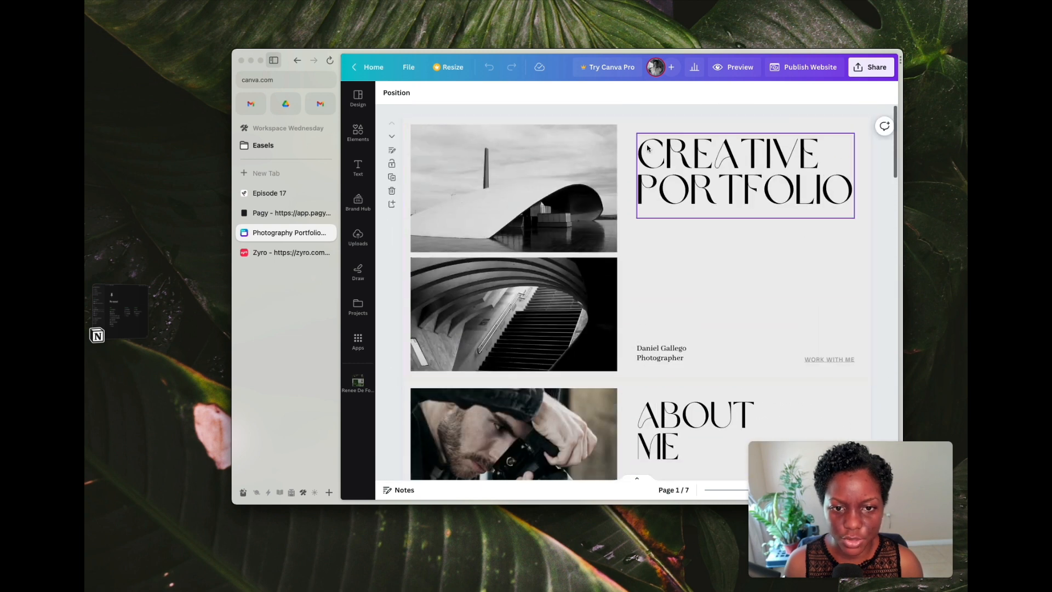
left_click(624, 123)
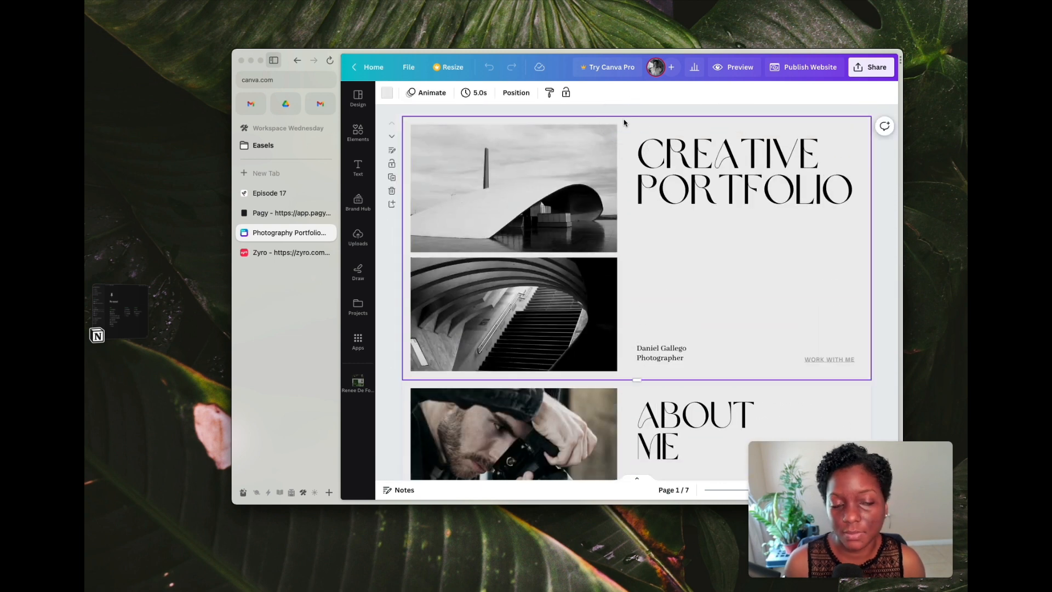
scroll(624, 123, "down", 5)
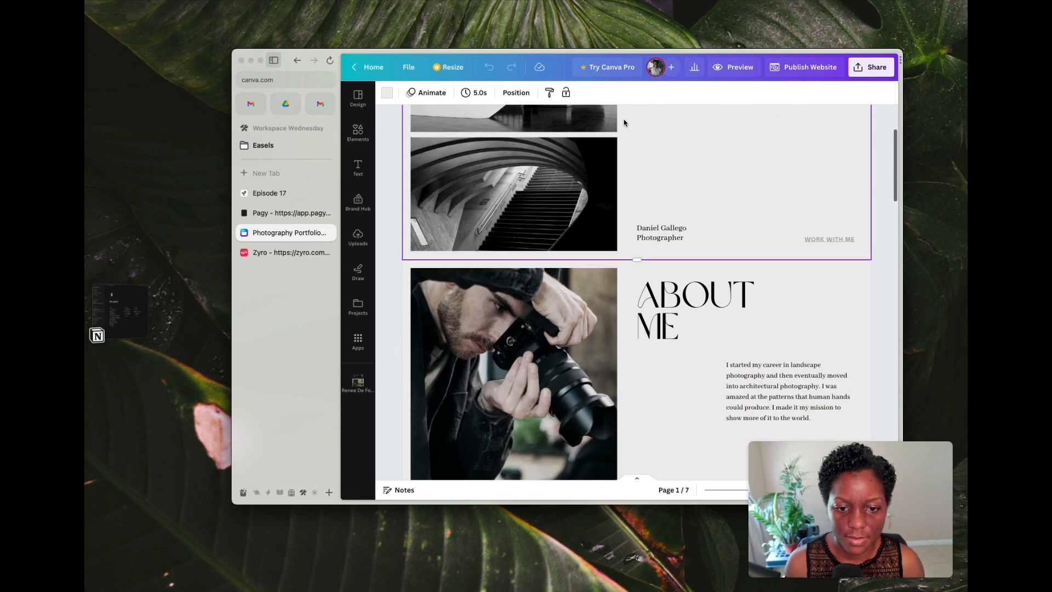
scroll(621, 282, "down", 6)
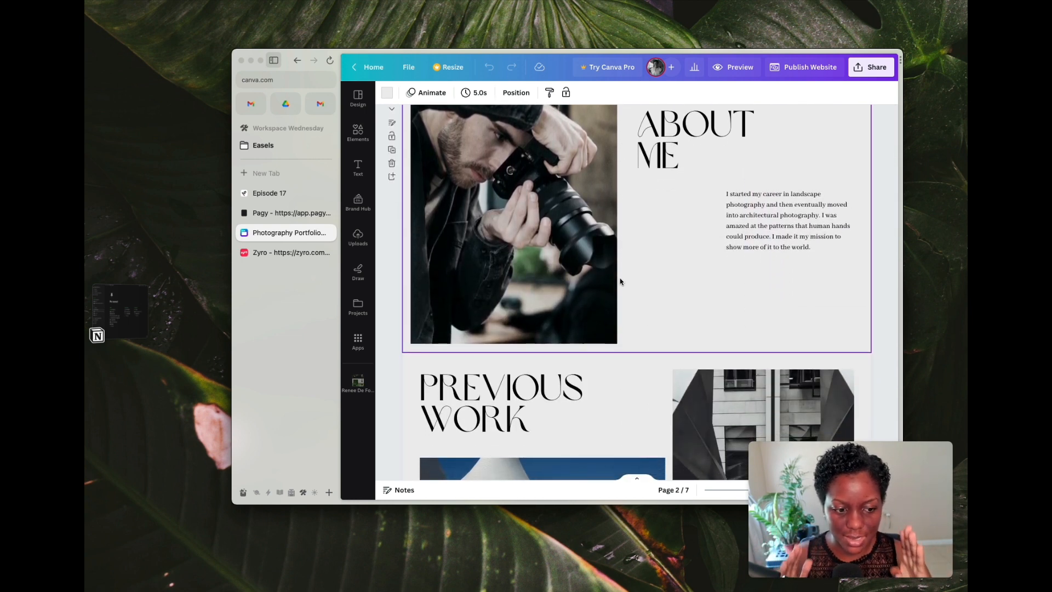
scroll(620, 281, "down", 12)
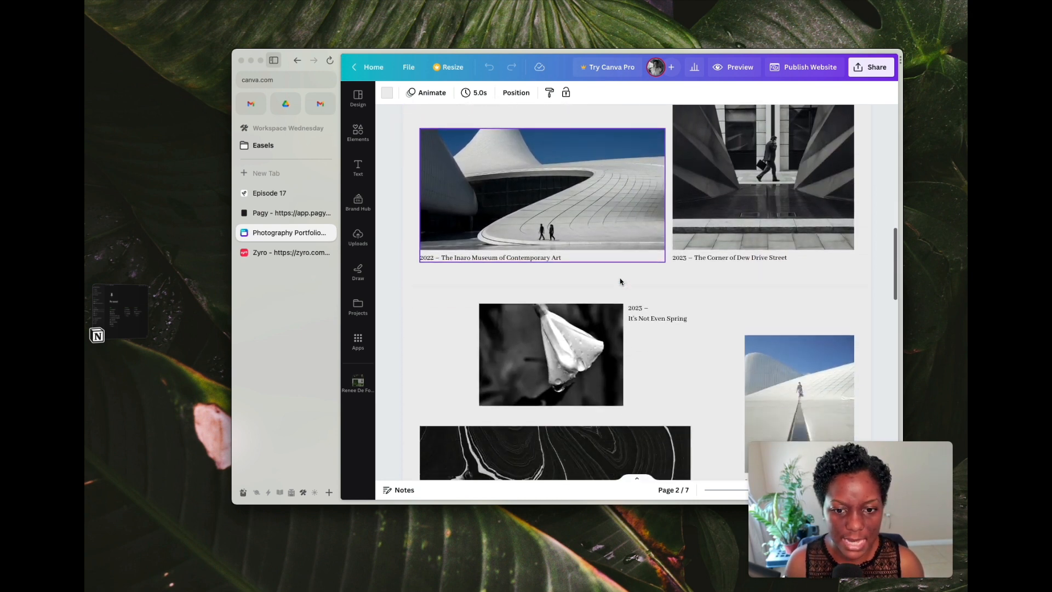
scroll(620, 282, "down", 10)
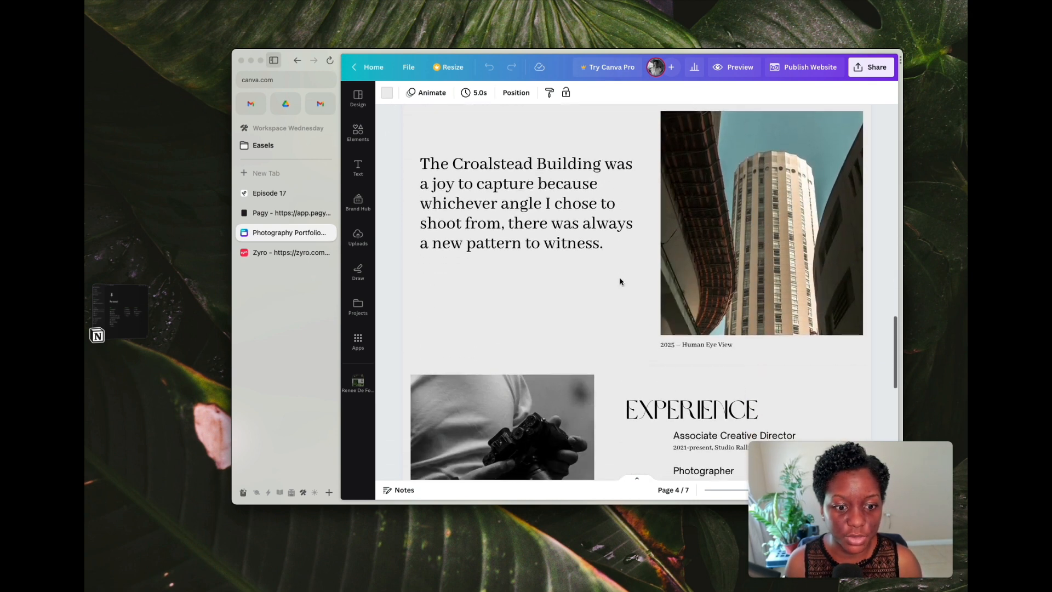
scroll(620, 281, "down", 10)
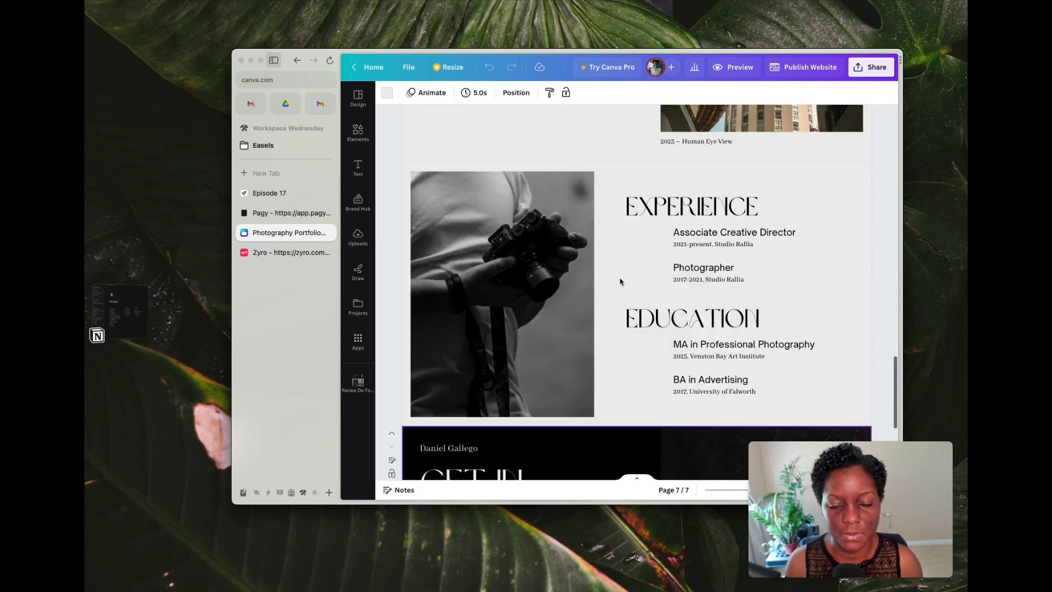
scroll(620, 282, "up", 7)
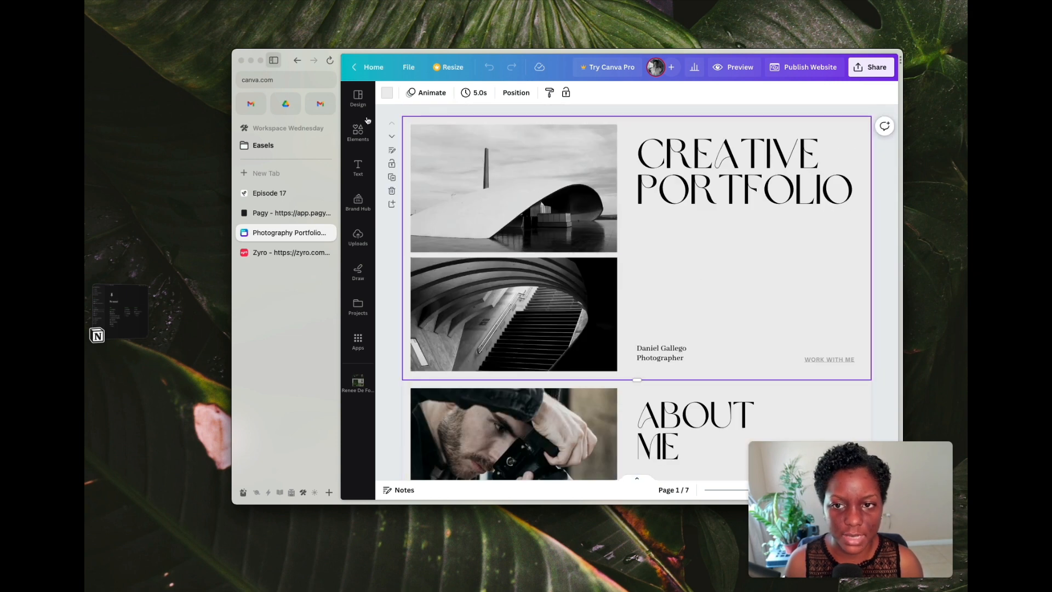
- Return to Canva's home page, open the Socratic Dialogues Book Club website design for editing, and collapse the template list
left_click(373, 68)
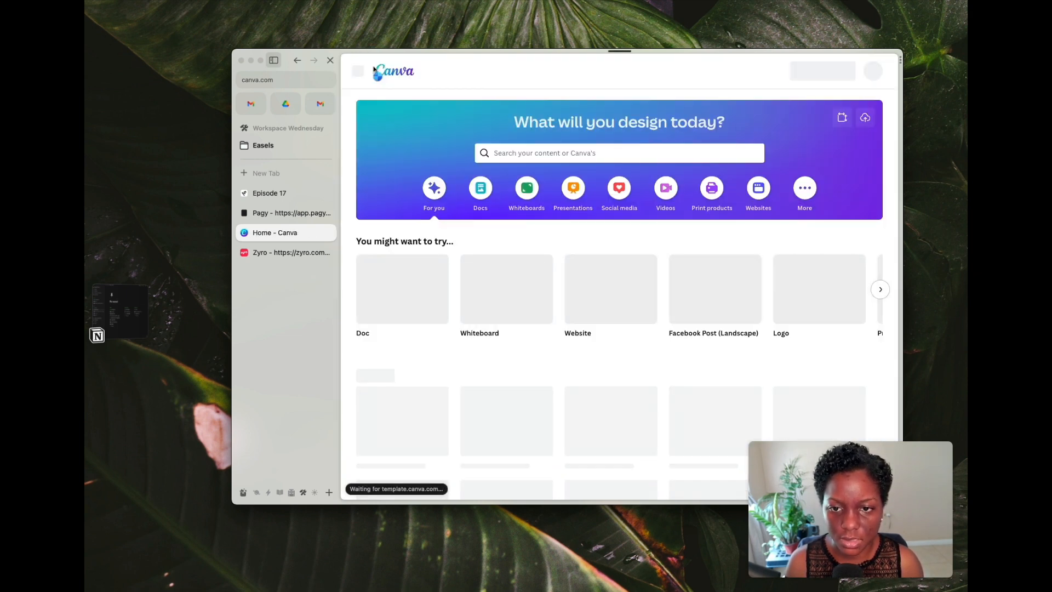
scroll(496, 360, "down", 2)
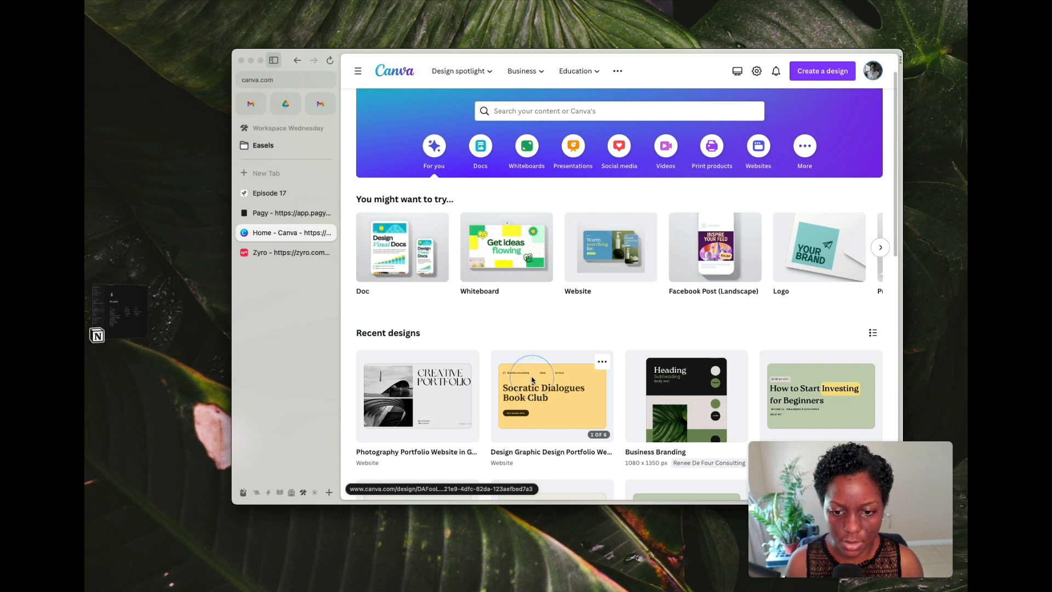
left_click(532, 379)
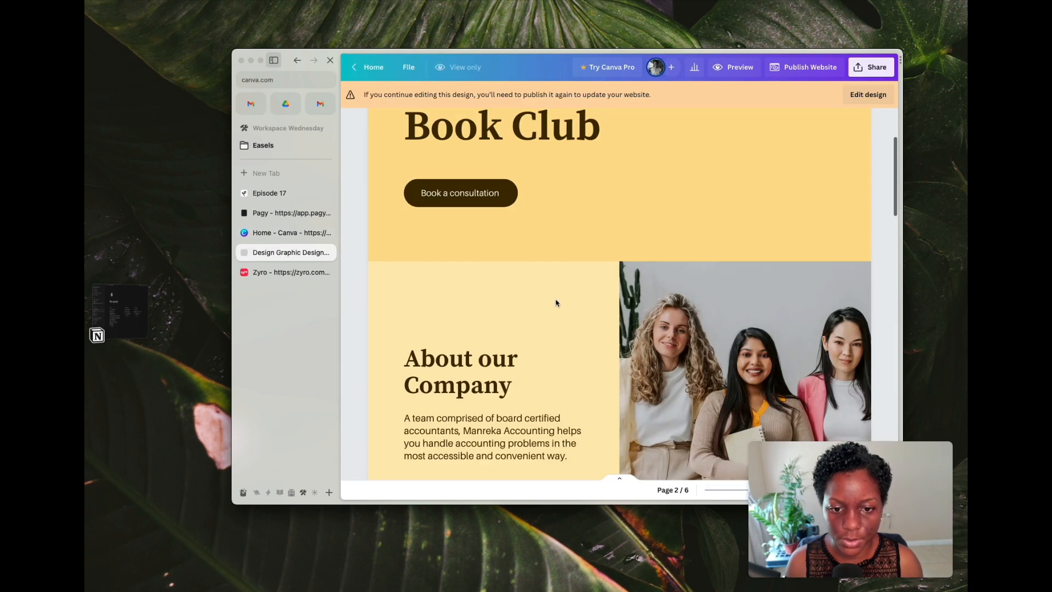
scroll(547, 292, "up", 3)
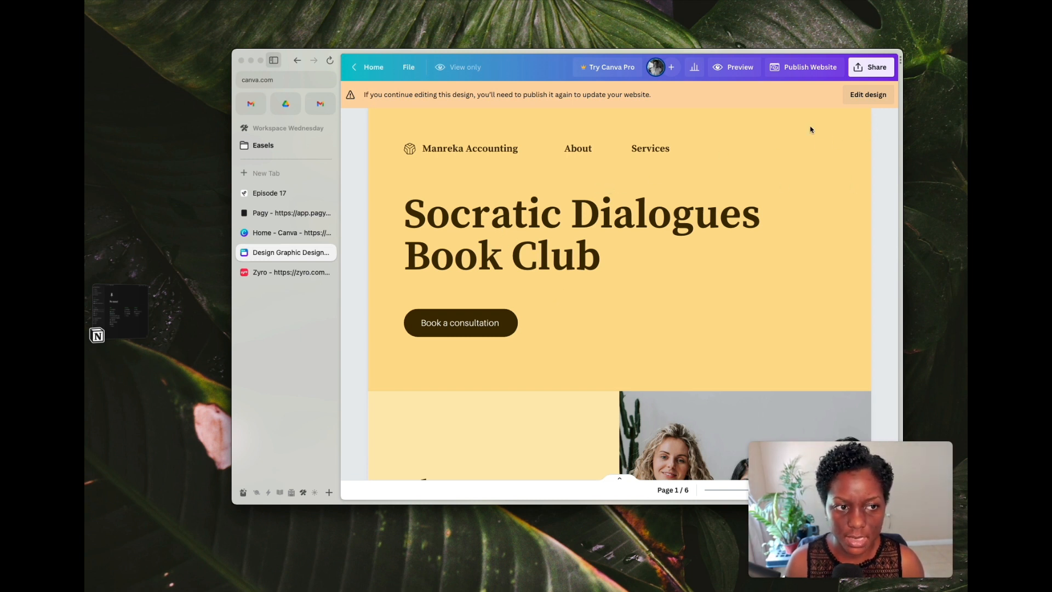
left_click(868, 94)
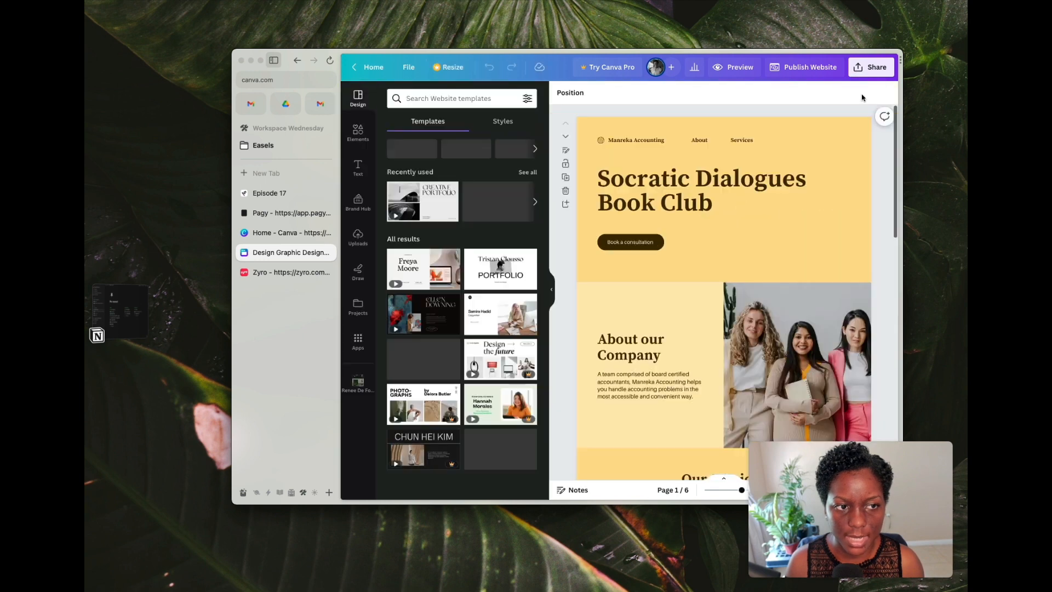
left_click(552, 288)
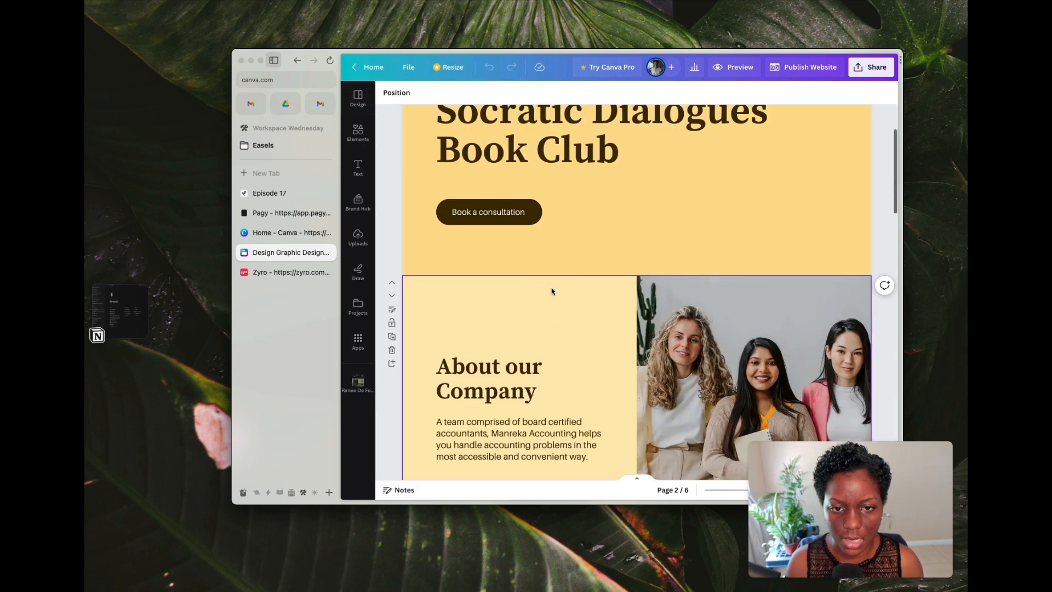
- Hide the browser's sidebar and examine the book club site's pages, from the title through About our Company, Our Services and Testimonials to Contact Us
left_click(274, 60)
scroll(723, 219, "up", 5)
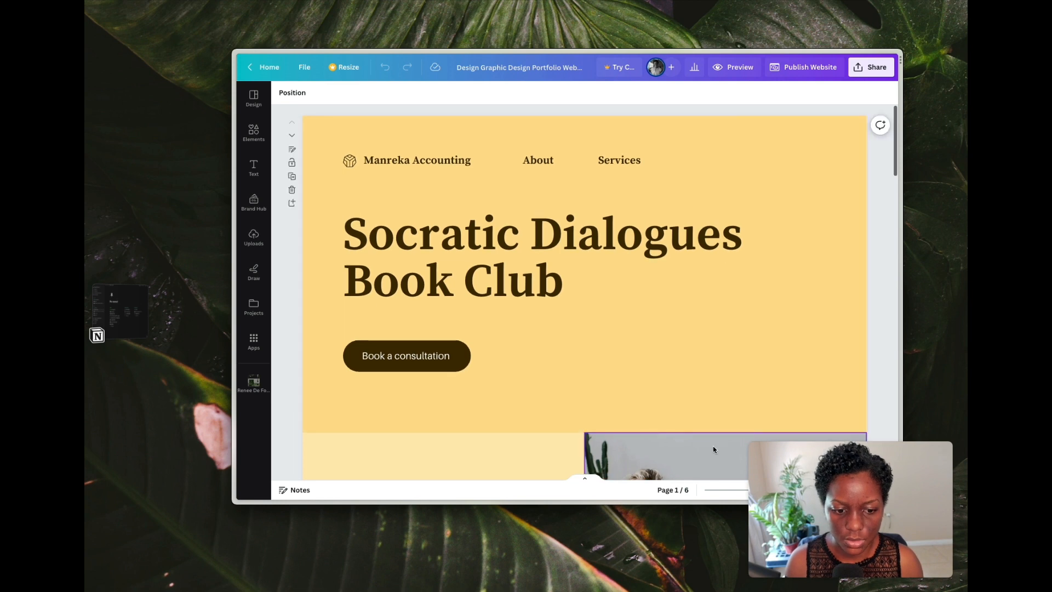
left_click(731, 488)
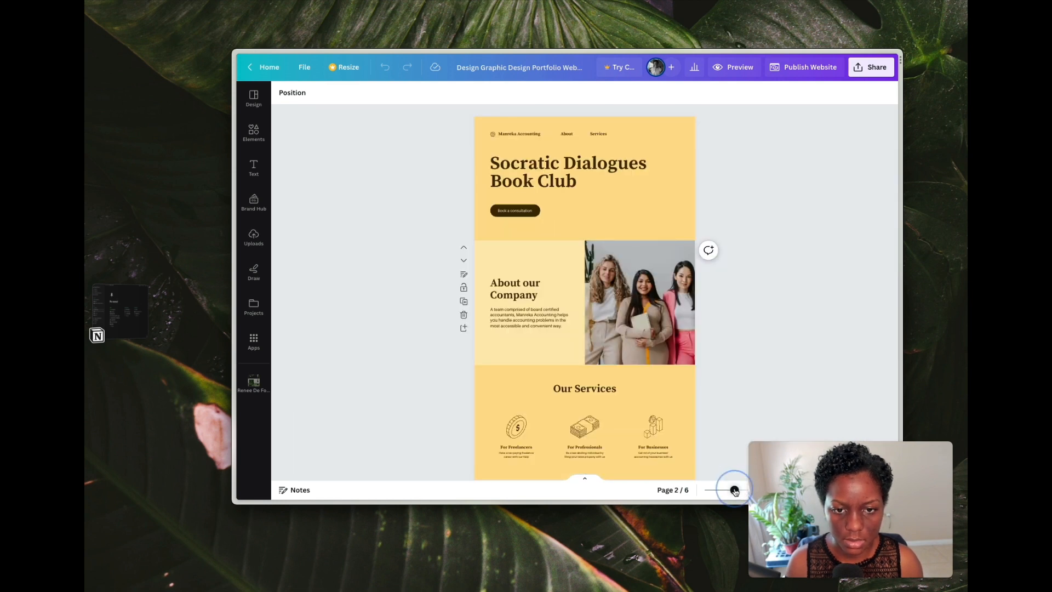
left_click_drag(734, 491, 737, 490)
scroll(743, 413, "down", 10)
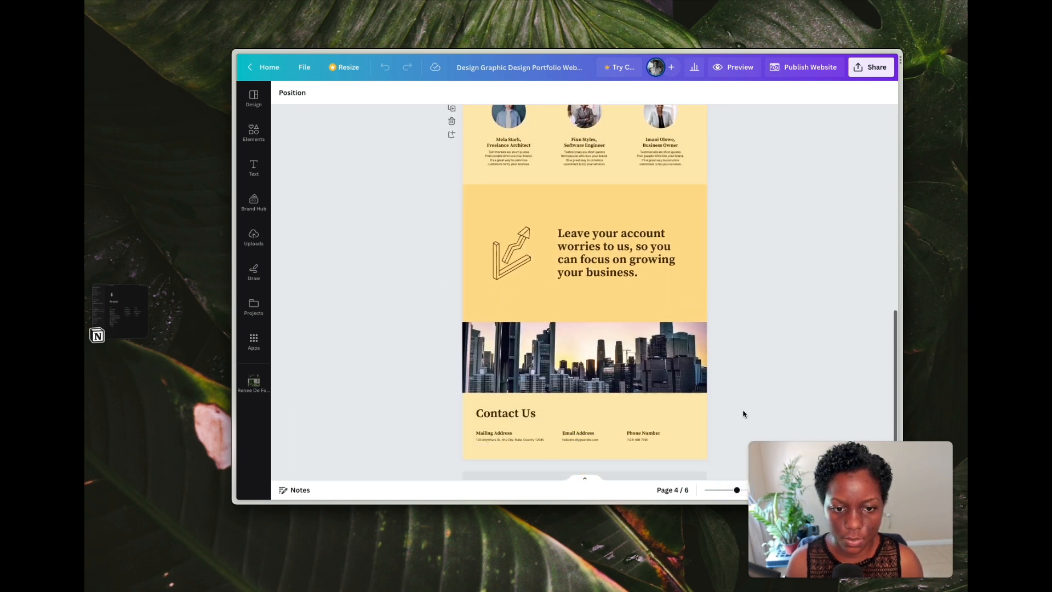
scroll(743, 413, "up", 10)
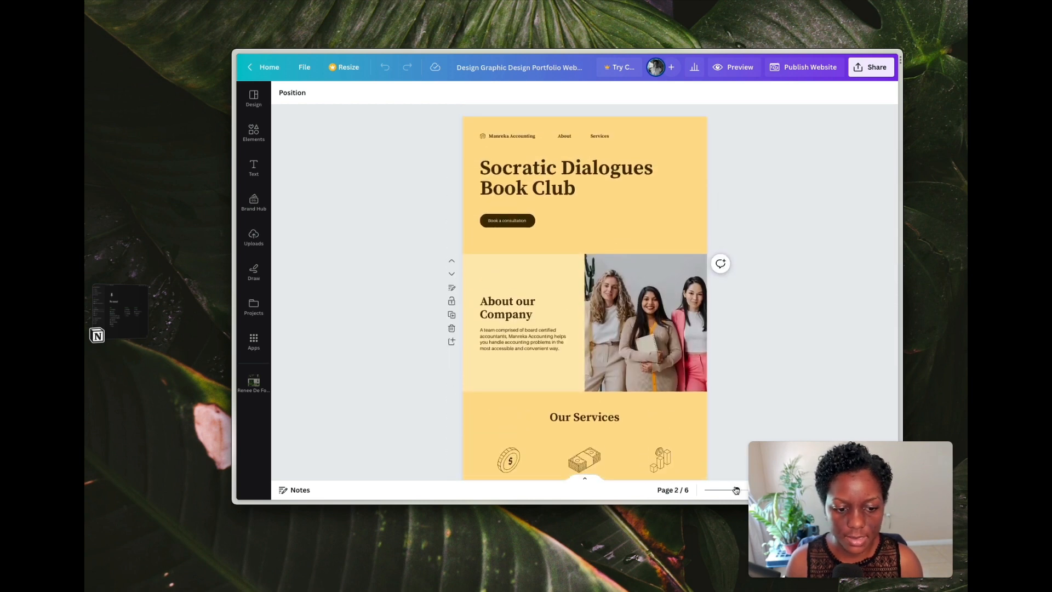
left_click_drag(736, 492, 746, 490)
scroll(670, 293, "up", 3)
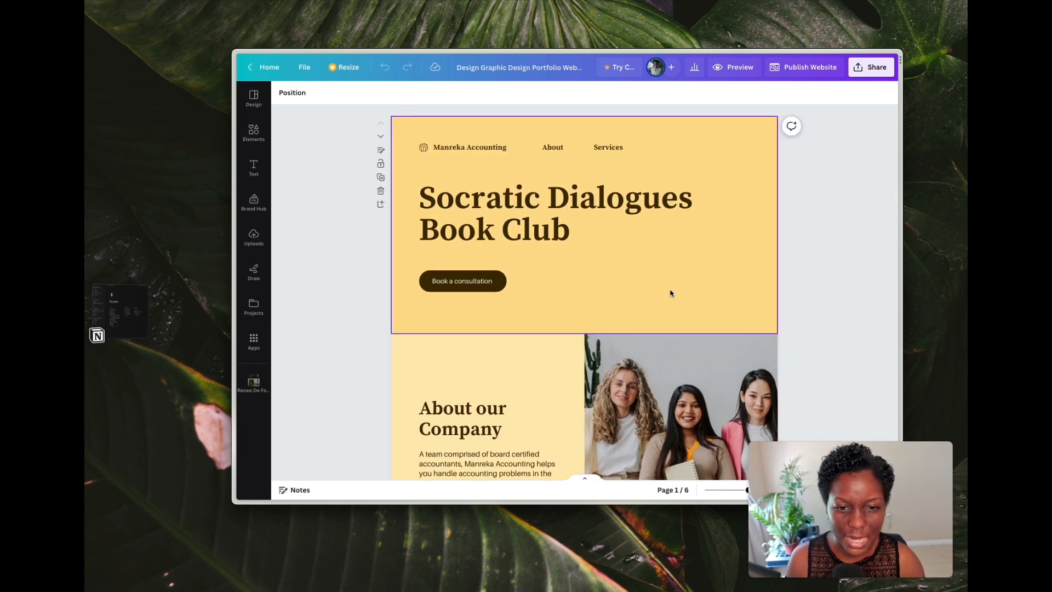
scroll(558, 389, "down", 5)
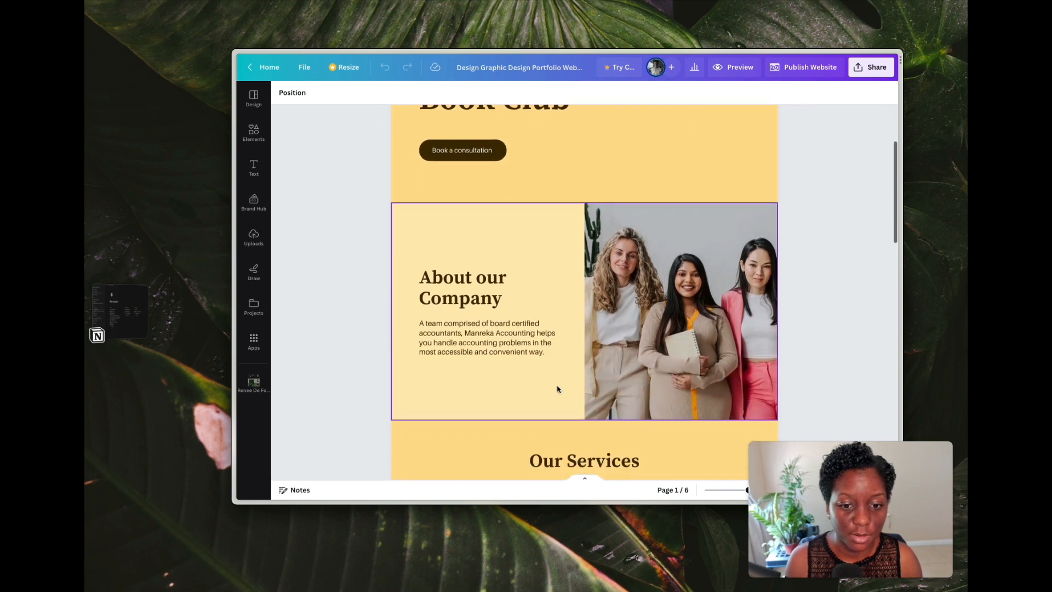
scroll(558, 389, "down", 4)
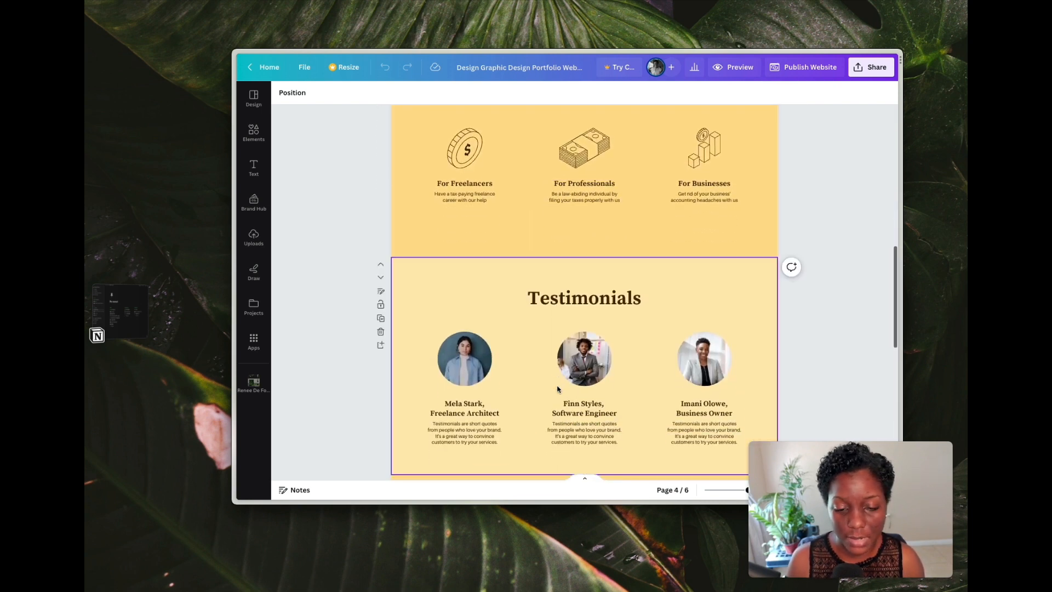
- Duplicate the Services navigation item on the home page and place the copy beside it in the same row
scroll(558, 389, "up", 9)
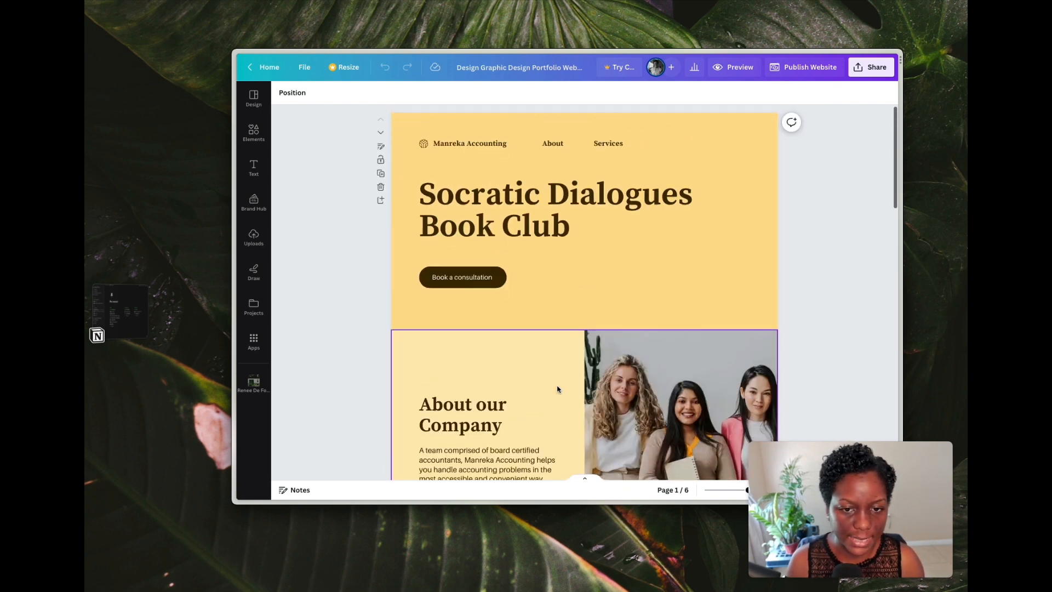
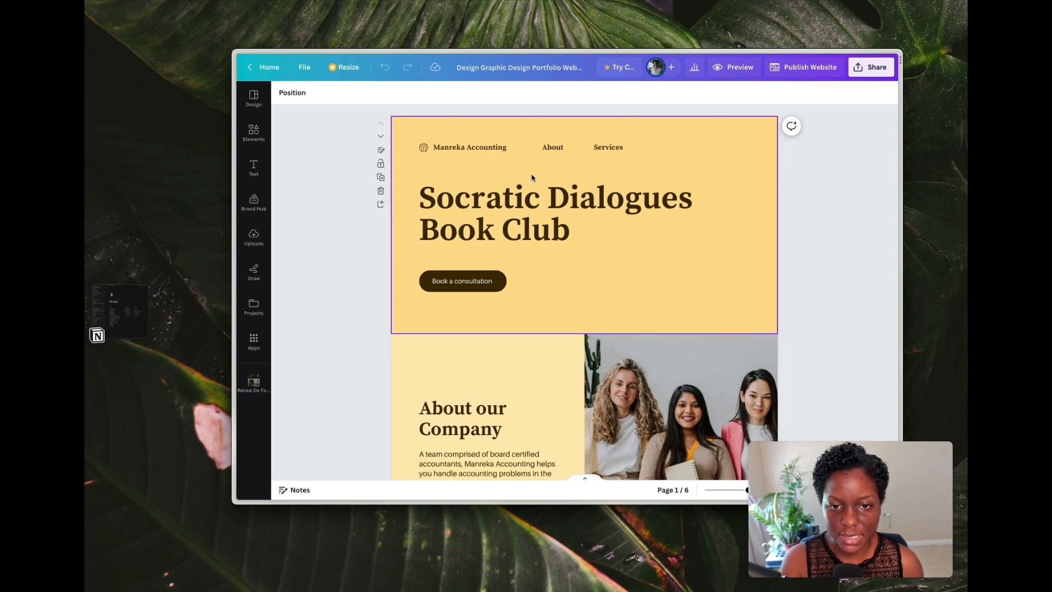
left_click(603, 148)
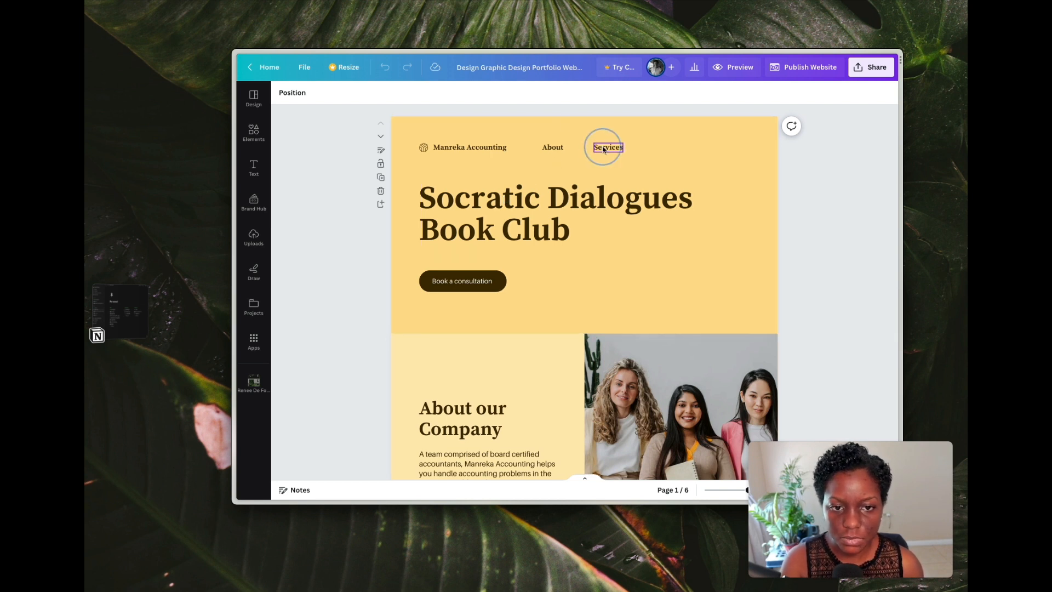
left_click(546, 150)
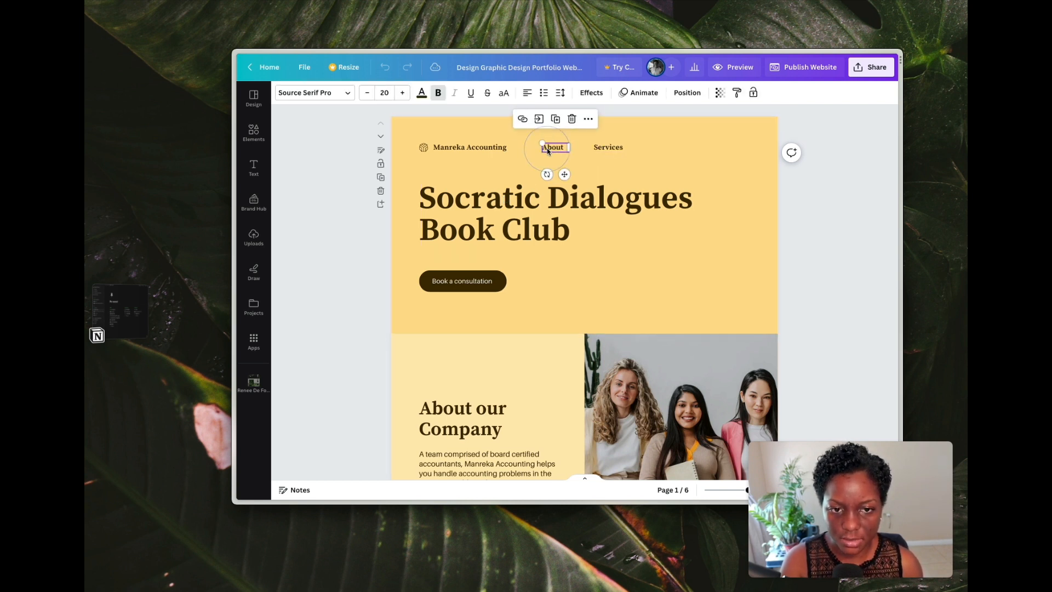
left_click(600, 148)
key("super+d")
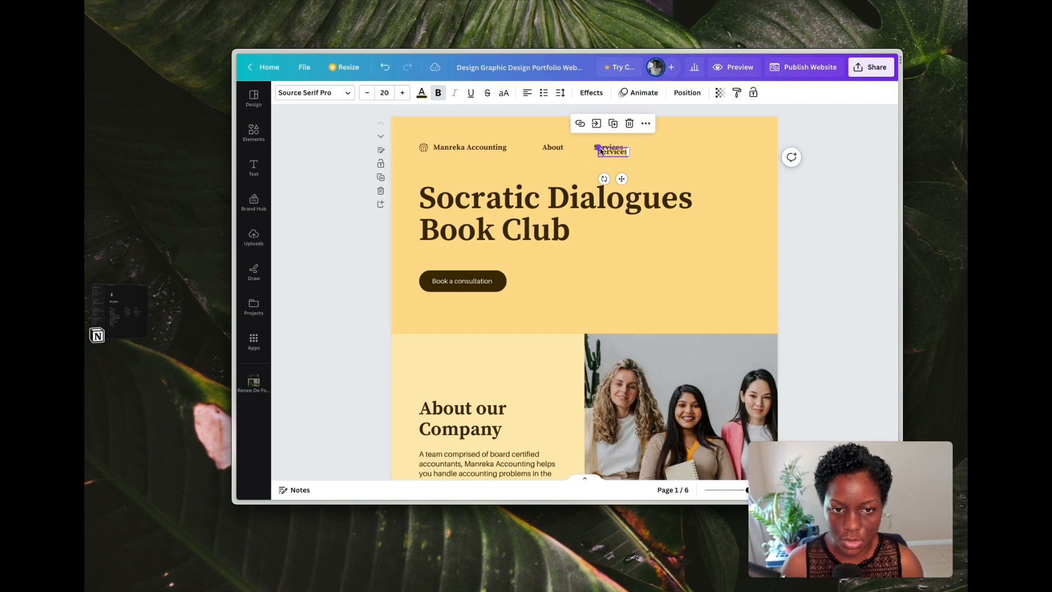
left_click_drag(616, 154, 664, 147)
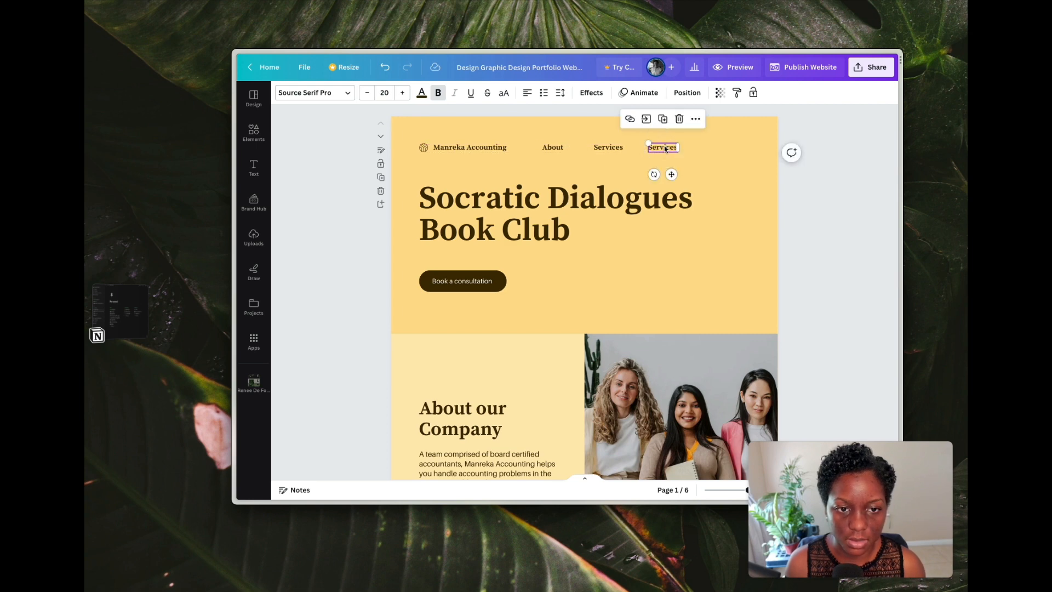
- Change the duplicated navigation item's text to "Contact" and make it bold
double_click(663, 147)
type("Contact")
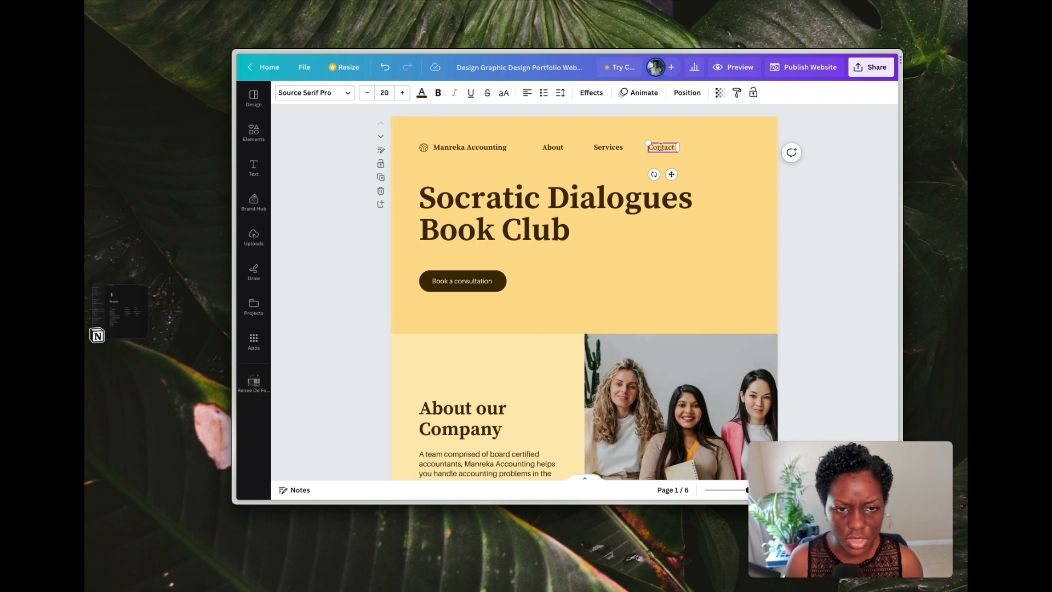
scroll(661, 147, "up", 5)
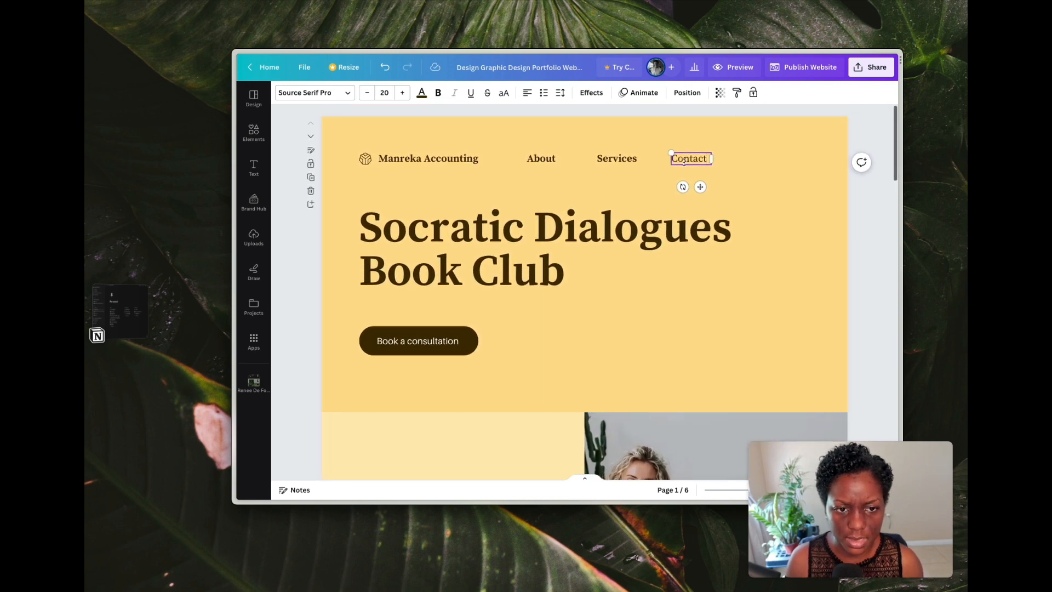
double_click(684, 162)
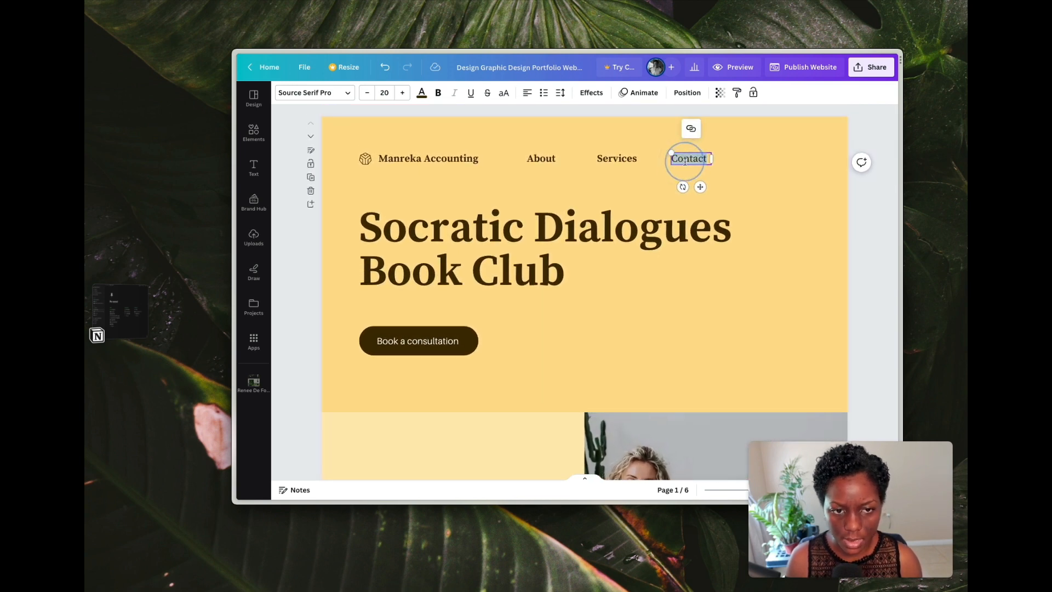
left_click(440, 94)
left_click(859, 218)
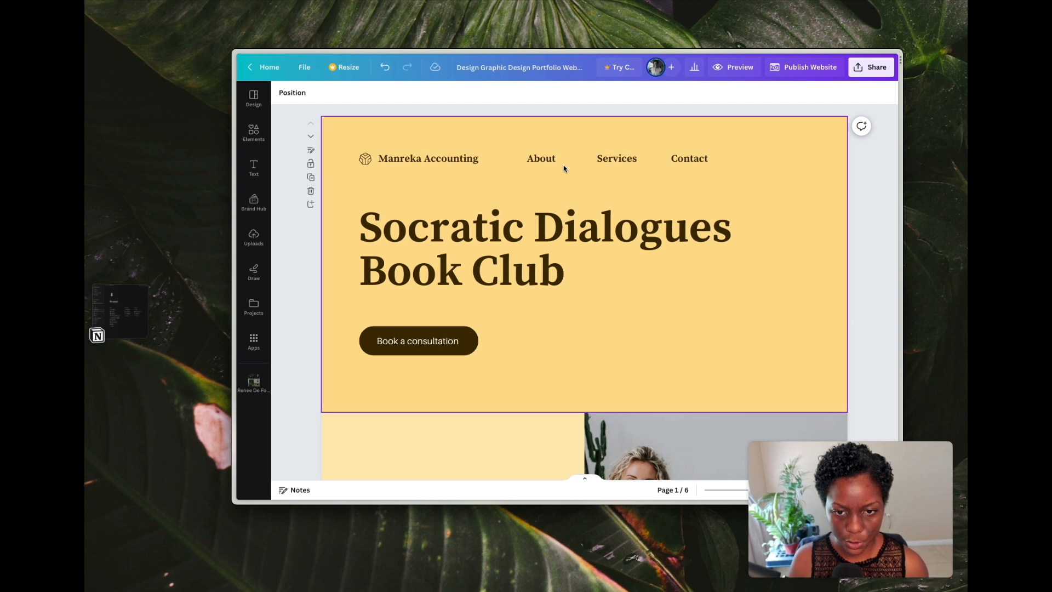
- Link the Contact navigation text to page 6 of the document, "6 - Untitled"
left_click(437, 344)
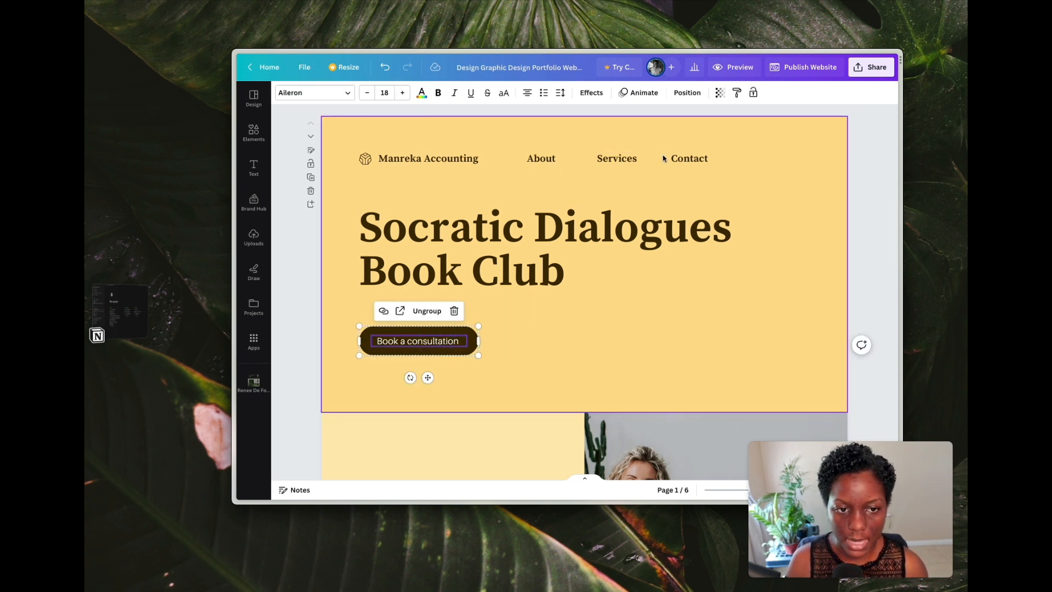
left_click(686, 160)
double_click(687, 160)
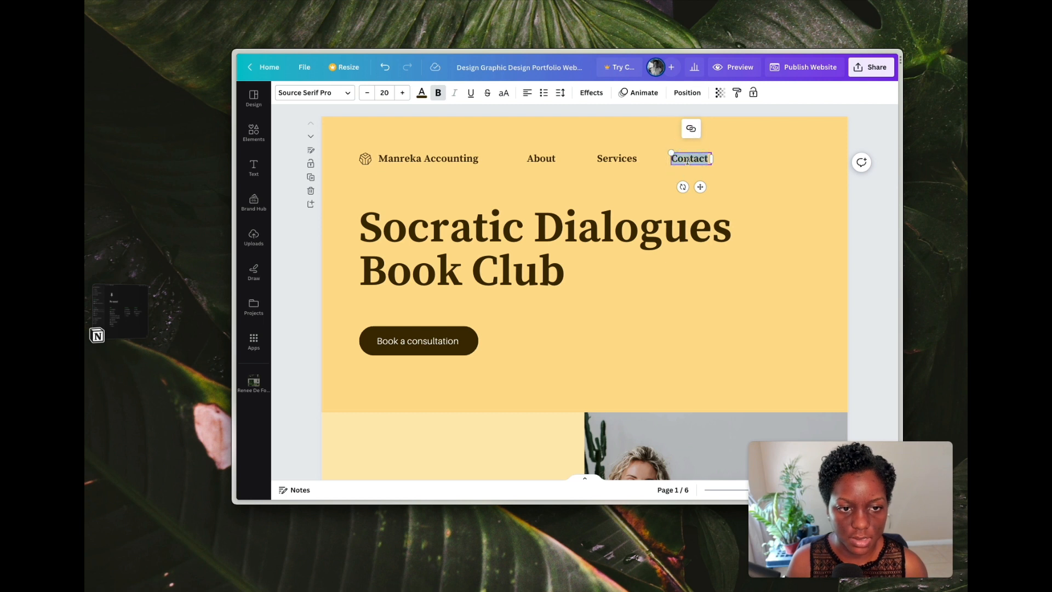
left_click(691, 130)
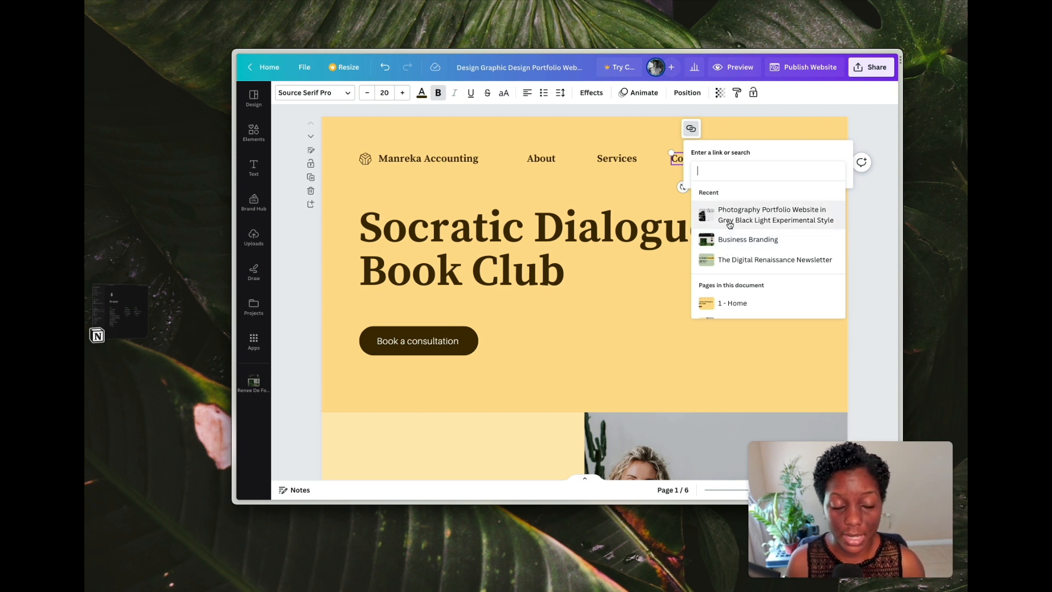
scroll(730, 225, "down", 3)
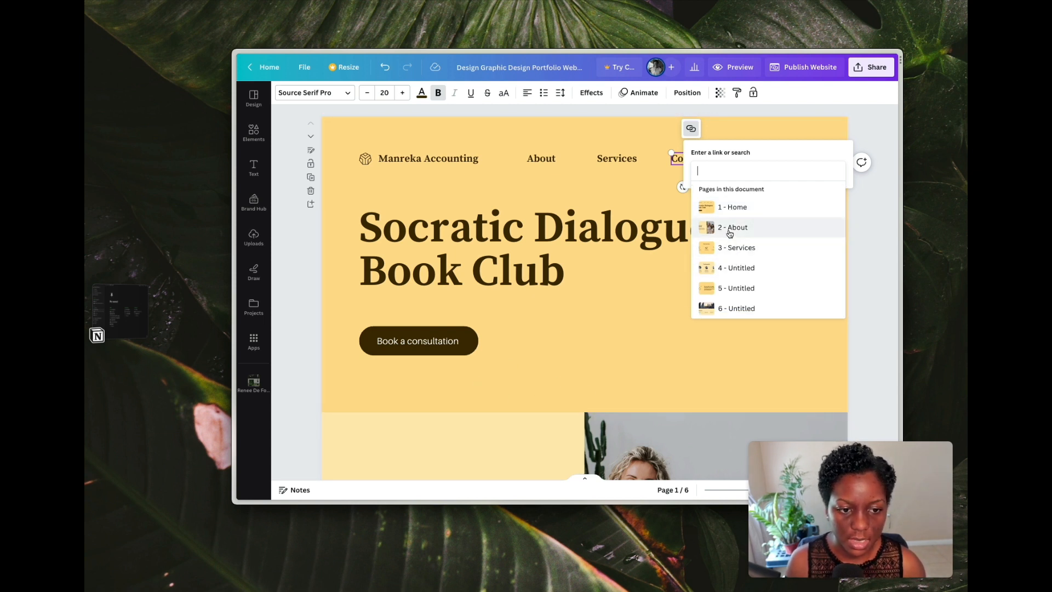
left_click(737, 309)
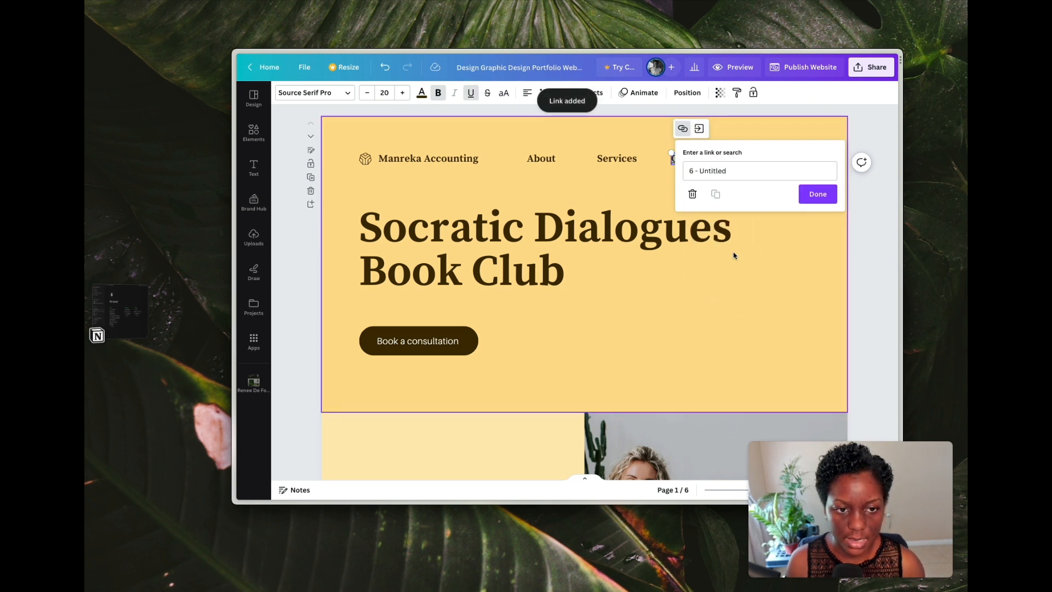
left_click(817, 194)
- Title page 6, which holds the Contact Us section, "Contact" and close its notes
scroll(810, 197, "down", 10)
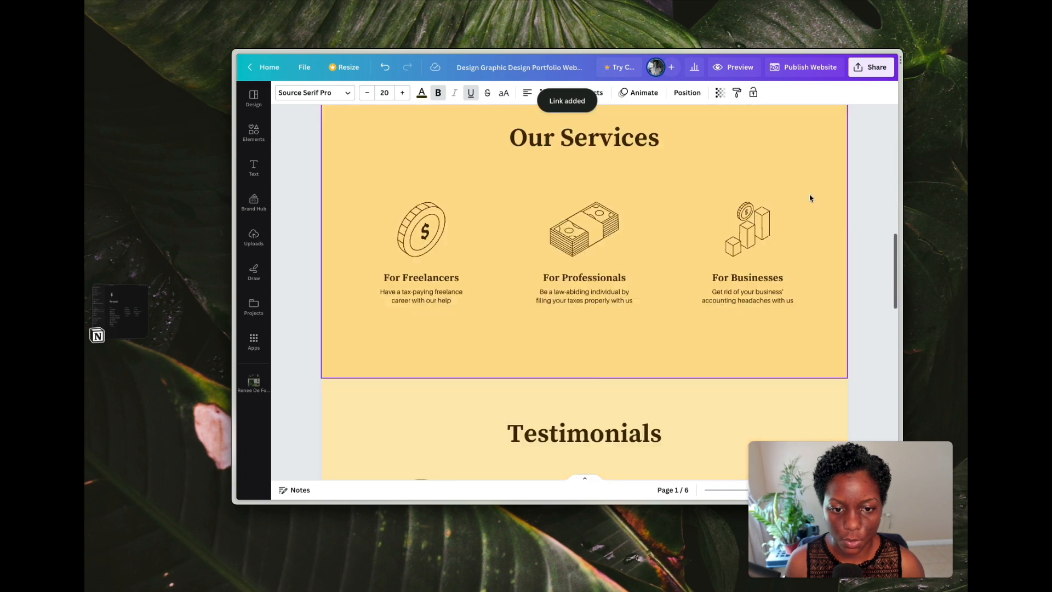
scroll(810, 196, "down", 15)
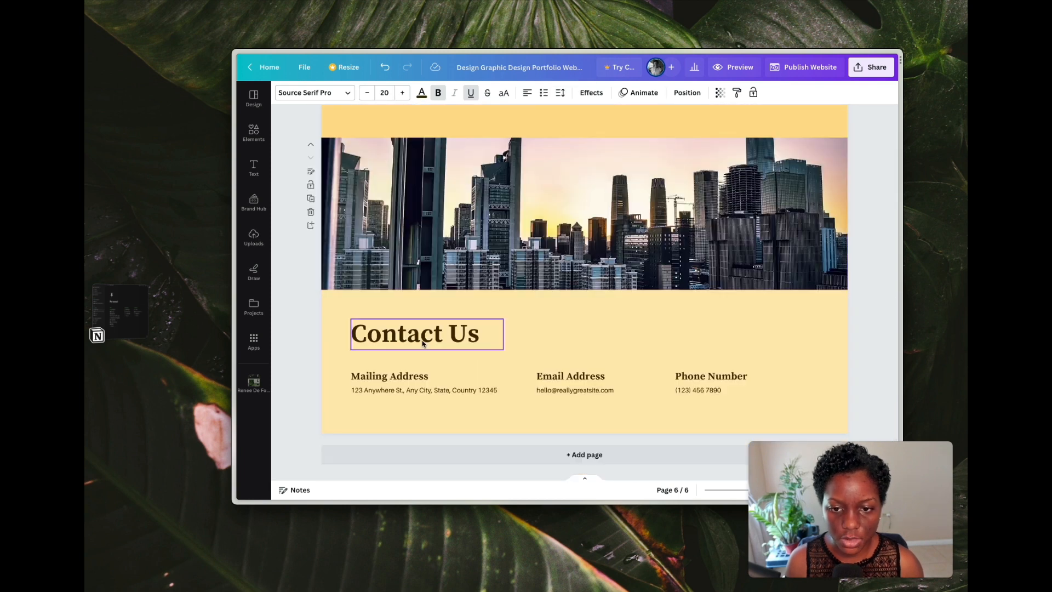
scroll(417, 334, "up", 1)
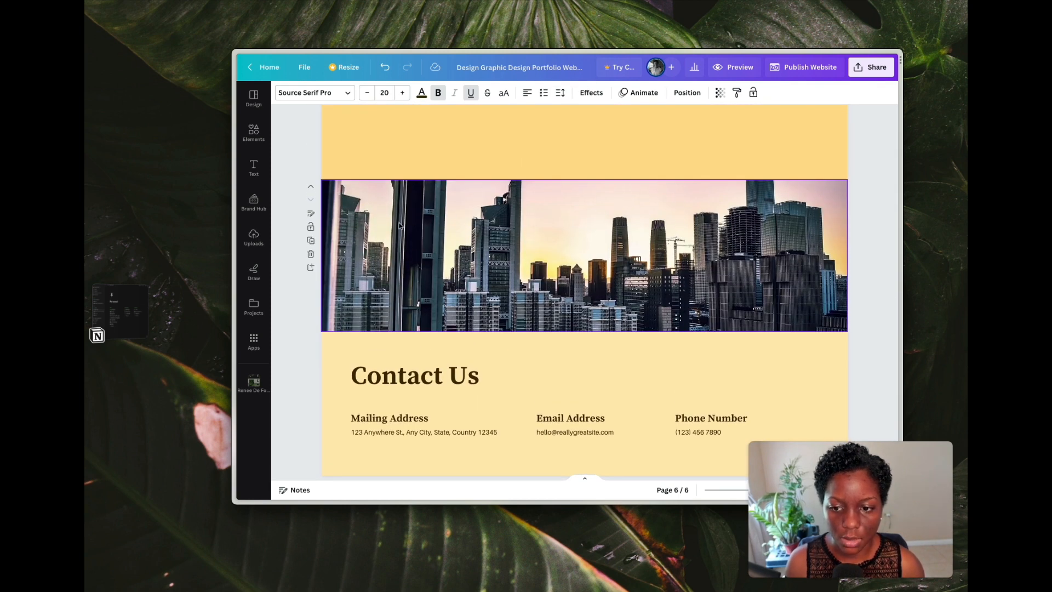
left_click(376, 297)
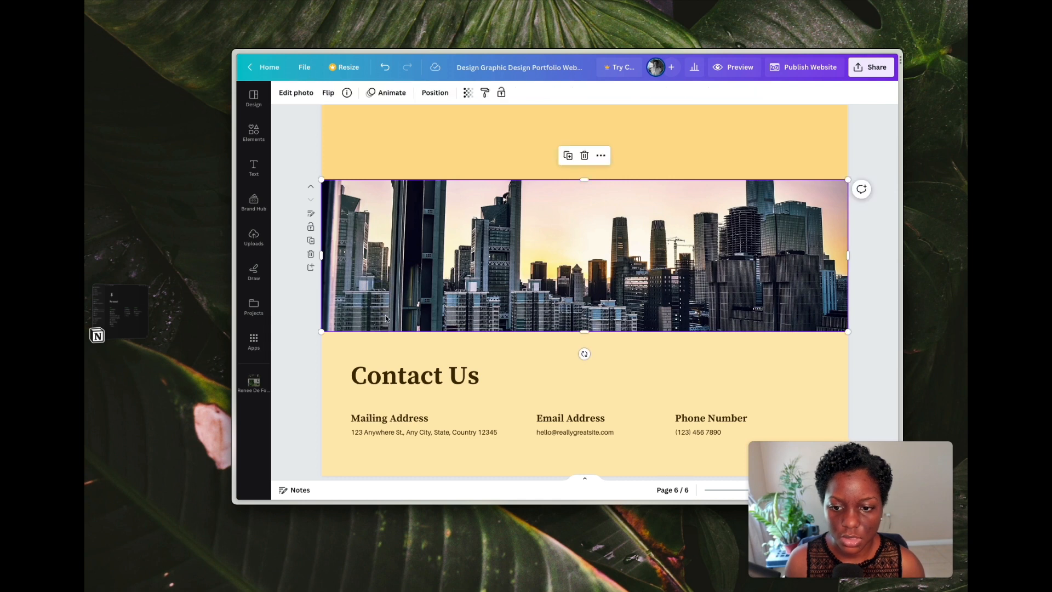
left_click(311, 214)
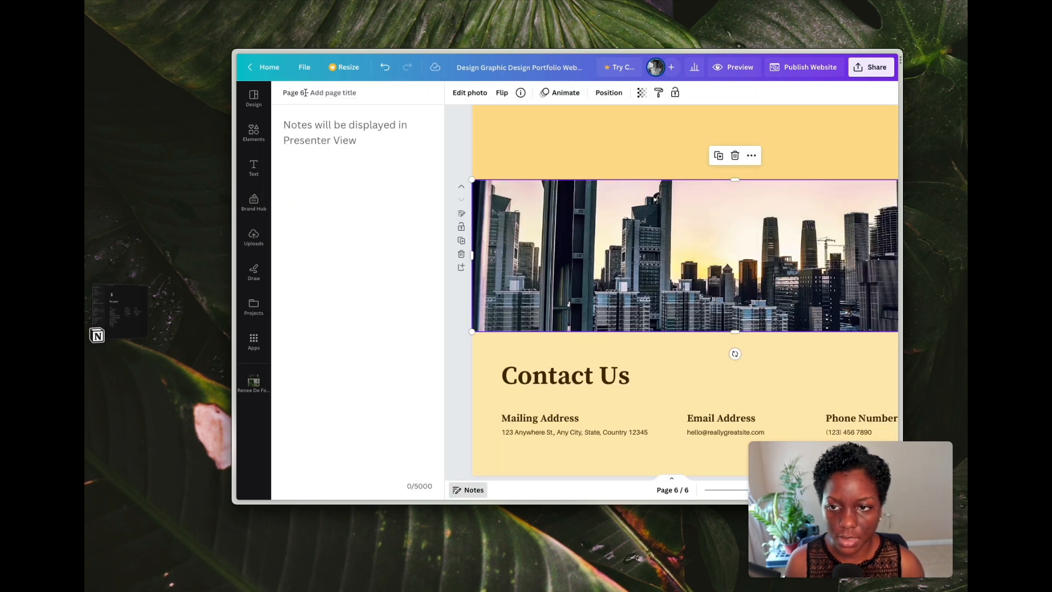
left_click(332, 93)
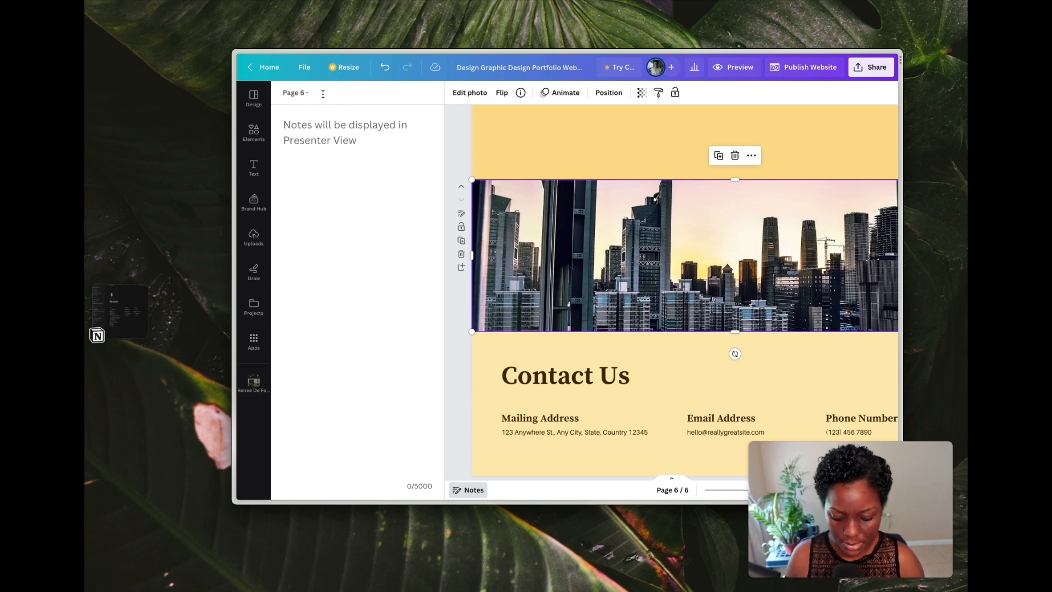
type("Contact")
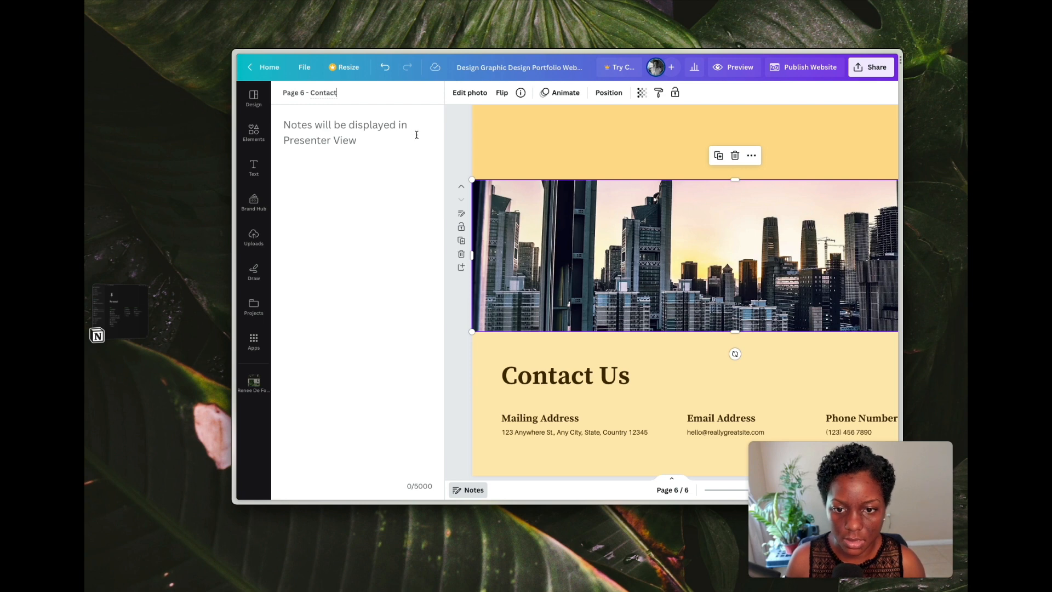
left_click(459, 163)
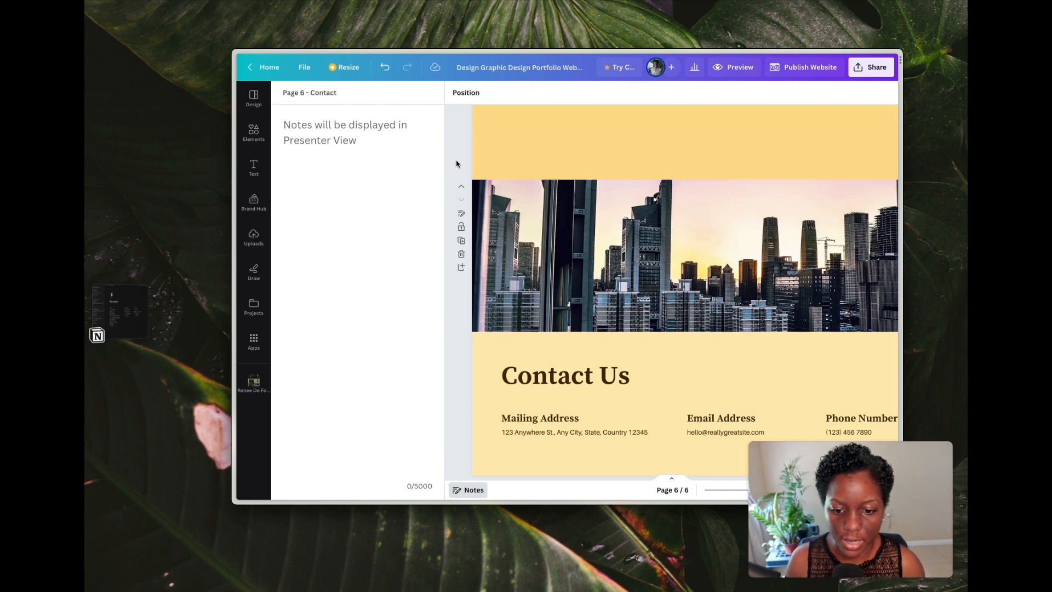
left_click(471, 489)
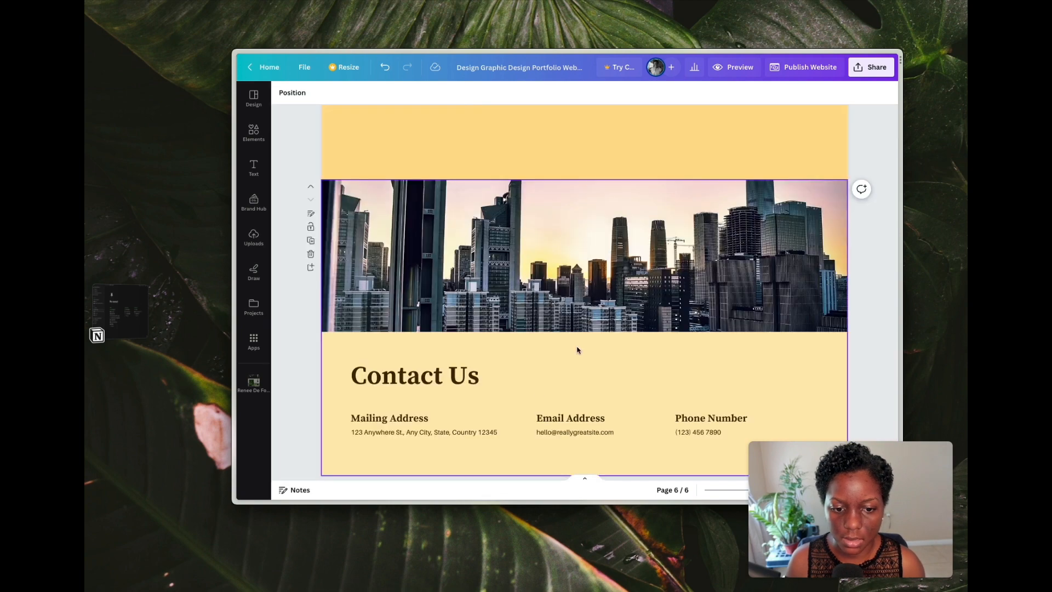
- Check the Contact navigation item's link on the home page and remove the underline from its text
scroll(576, 347, "up", 5)
scroll(578, 349, "up", 15)
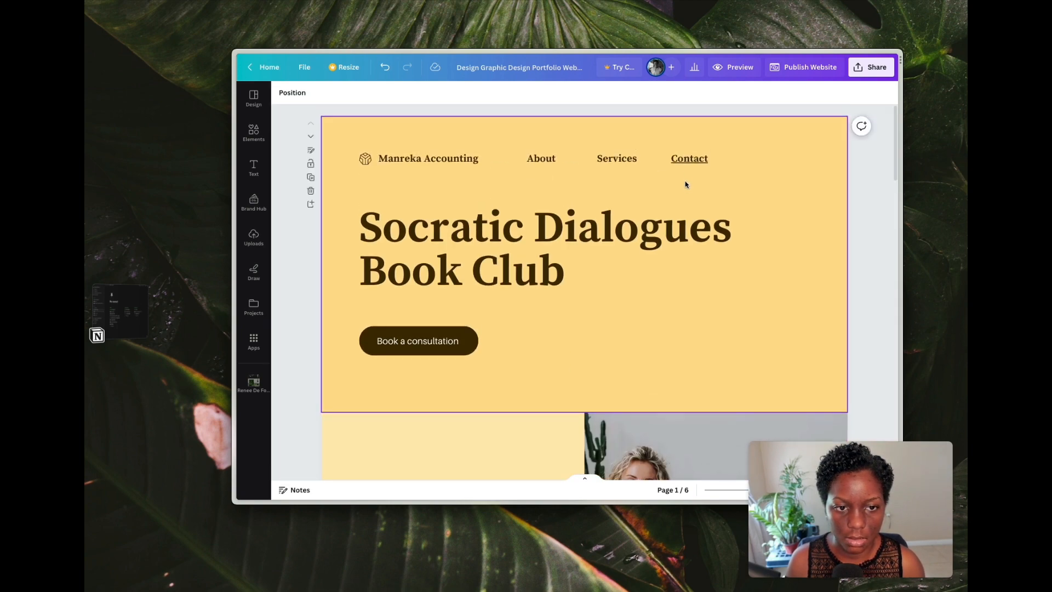
left_click(686, 161)
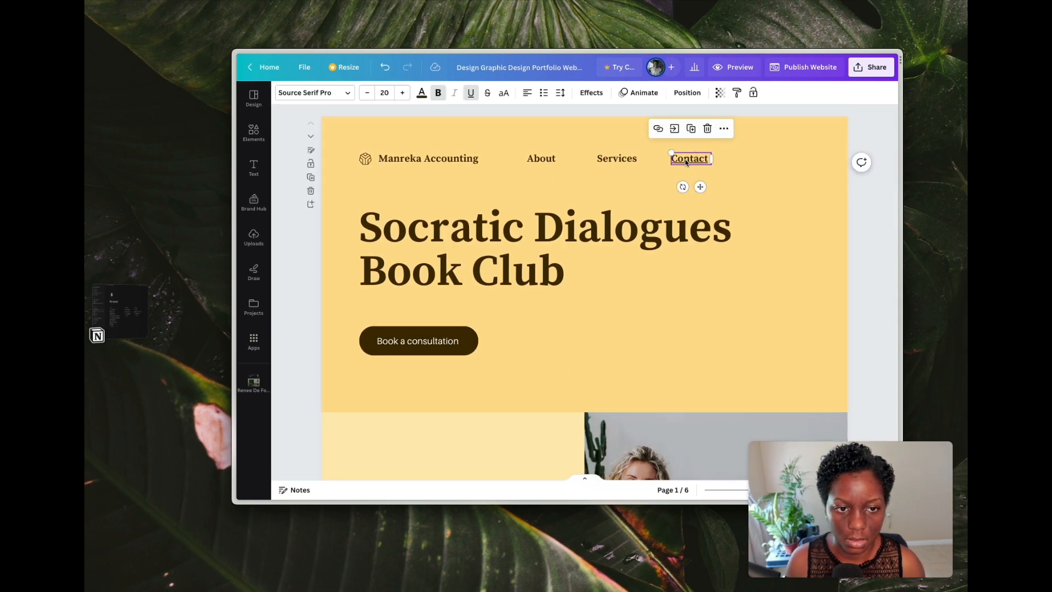
left_click(658, 129)
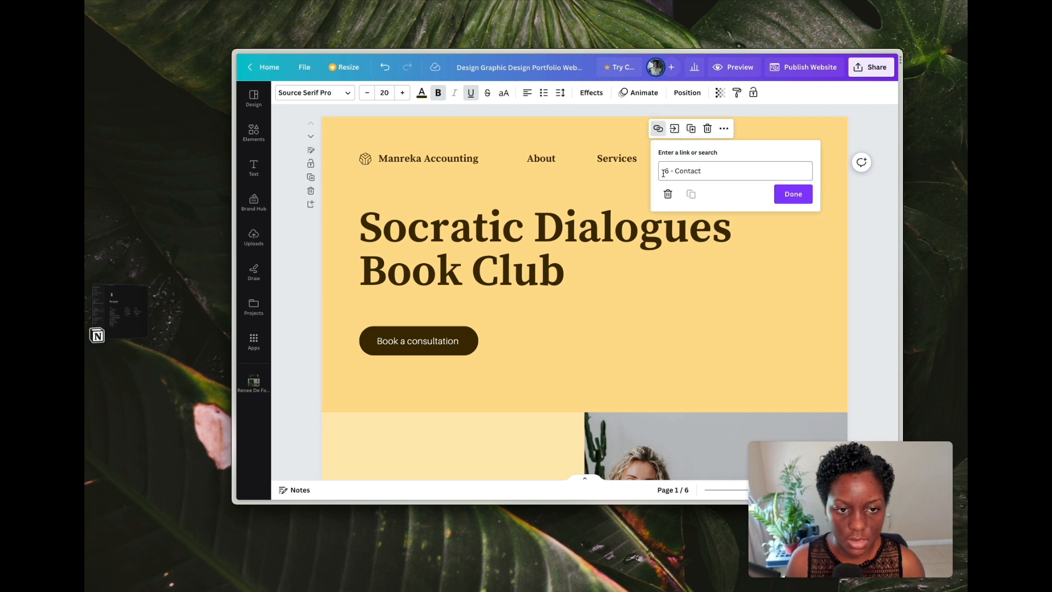
left_click(746, 135)
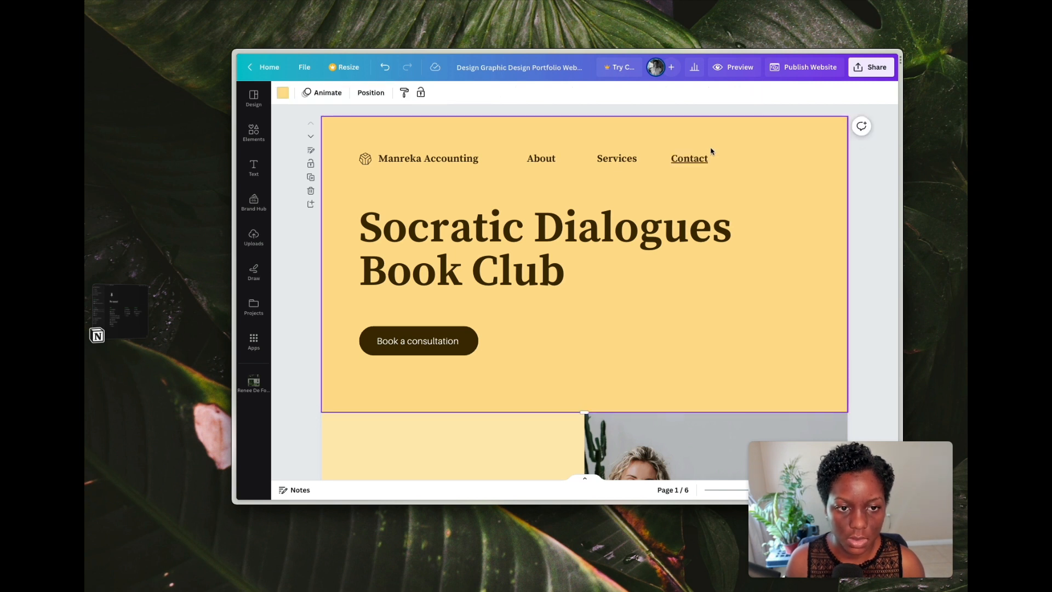
double_click(686, 158)
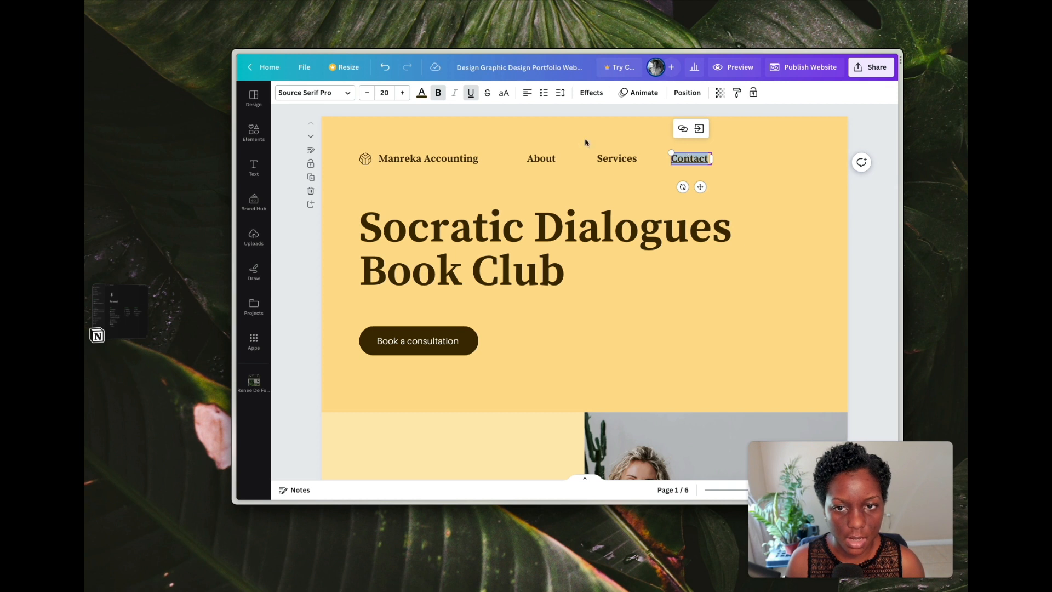
left_click(471, 93)
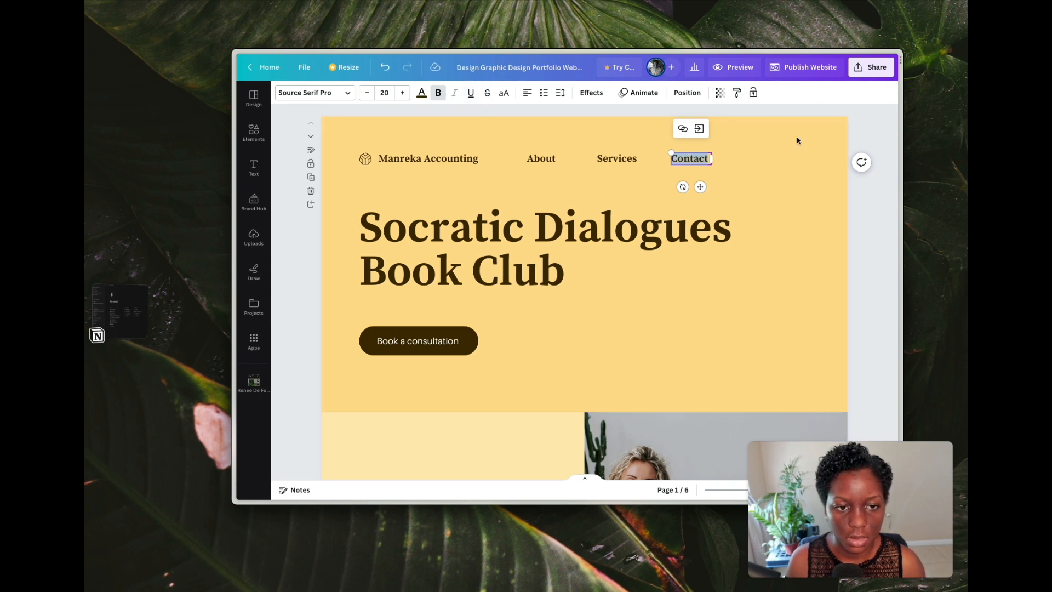
left_click(776, 156)
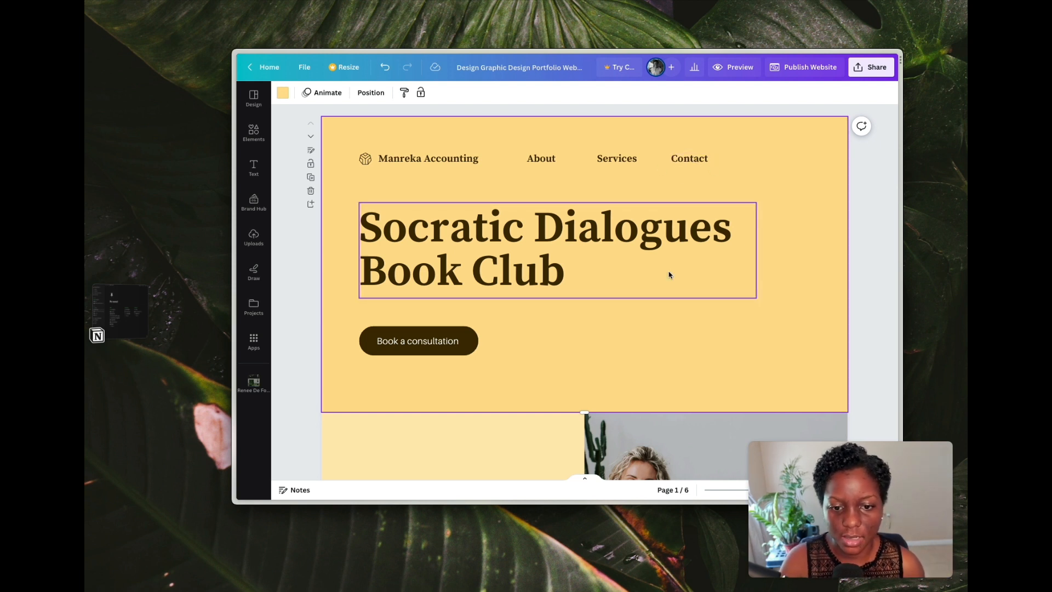
scroll(669, 275, "down", 20)
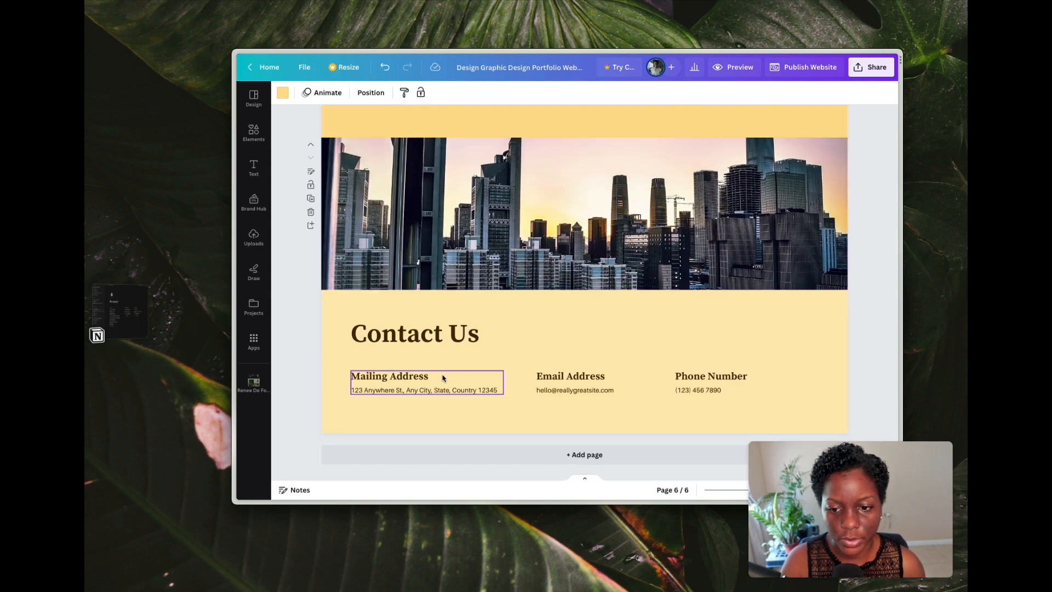
scroll(482, 376, "up", 20)
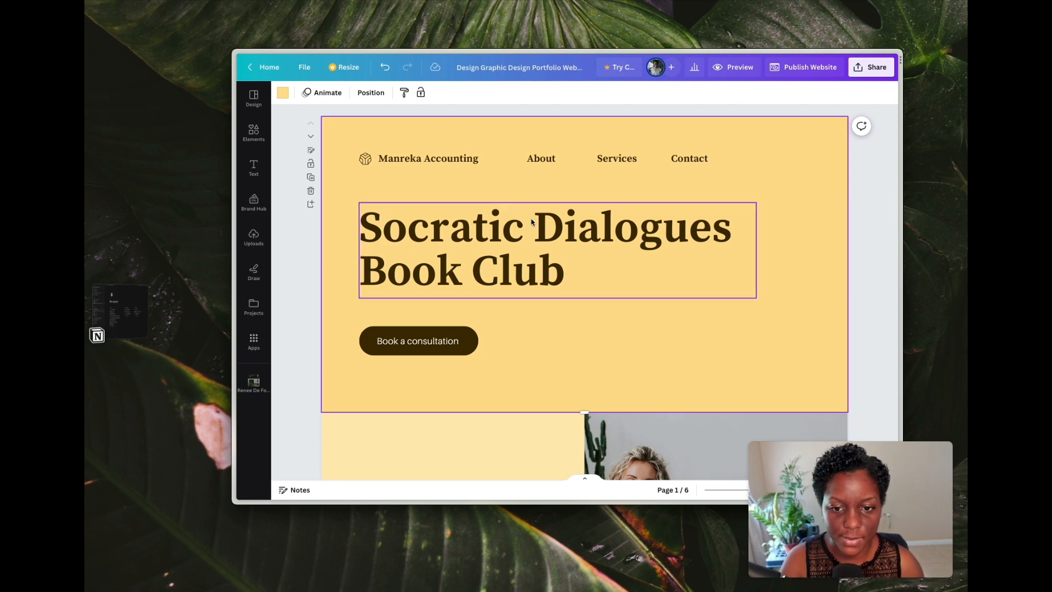
left_click(413, 344)
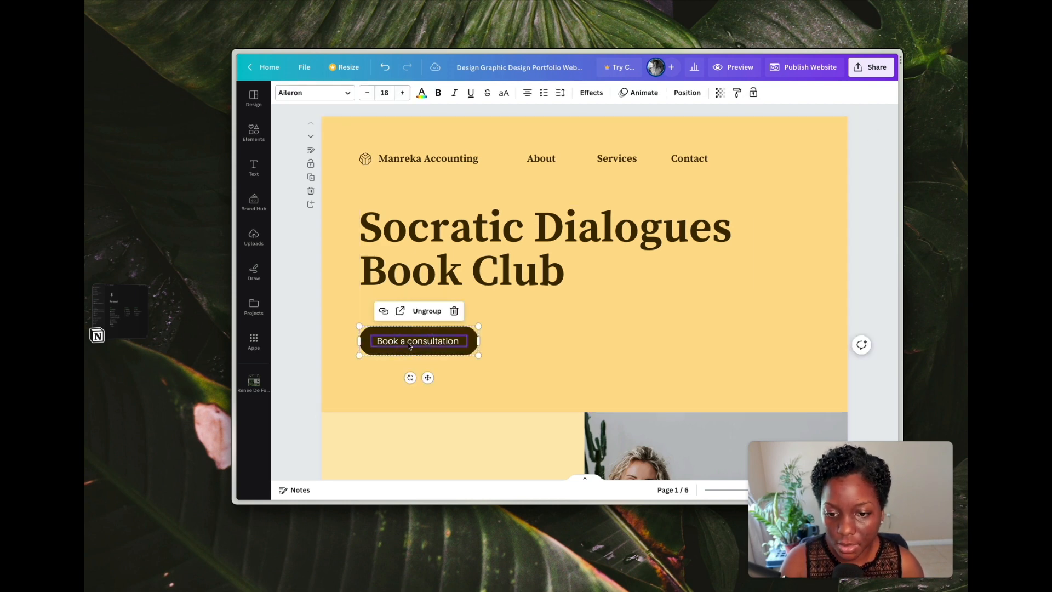
double_click(409, 344)
left_click(525, 341)
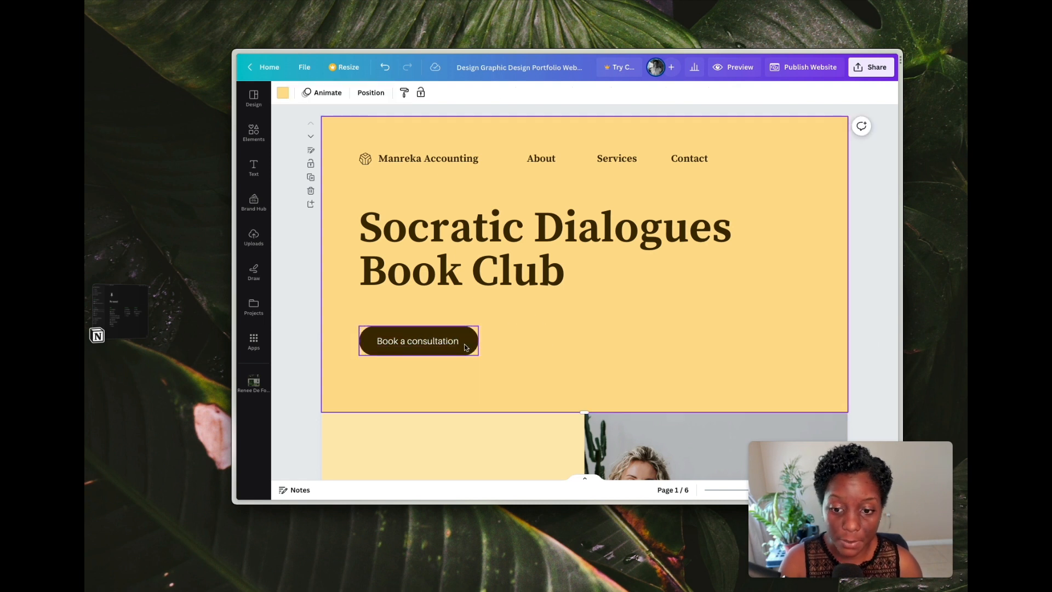
- Look over the available design elements and check the link on the home page's "Book a consultation" button
left_click(254, 137)
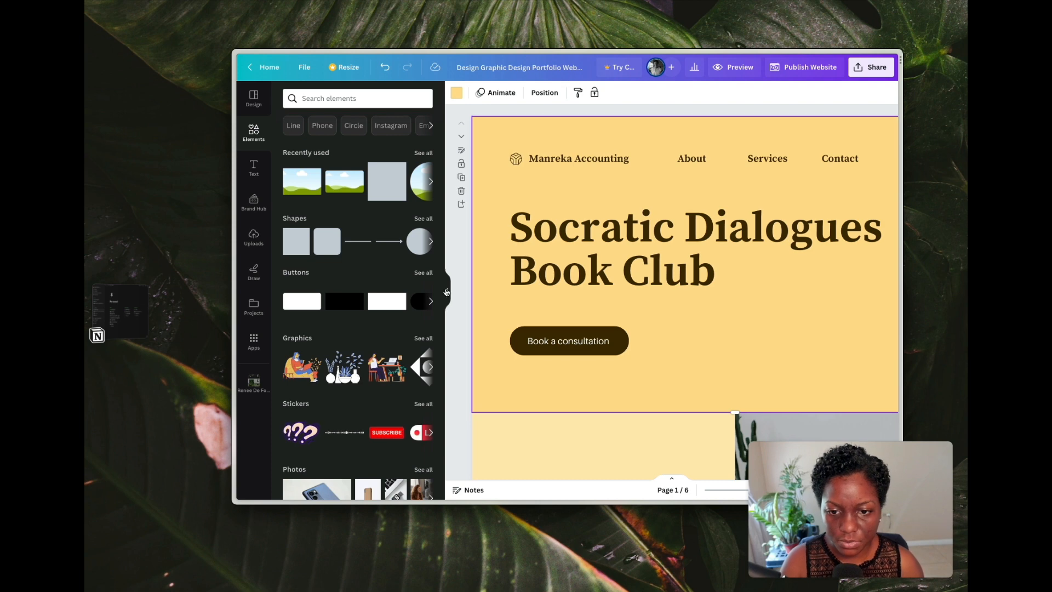
left_click(446, 289)
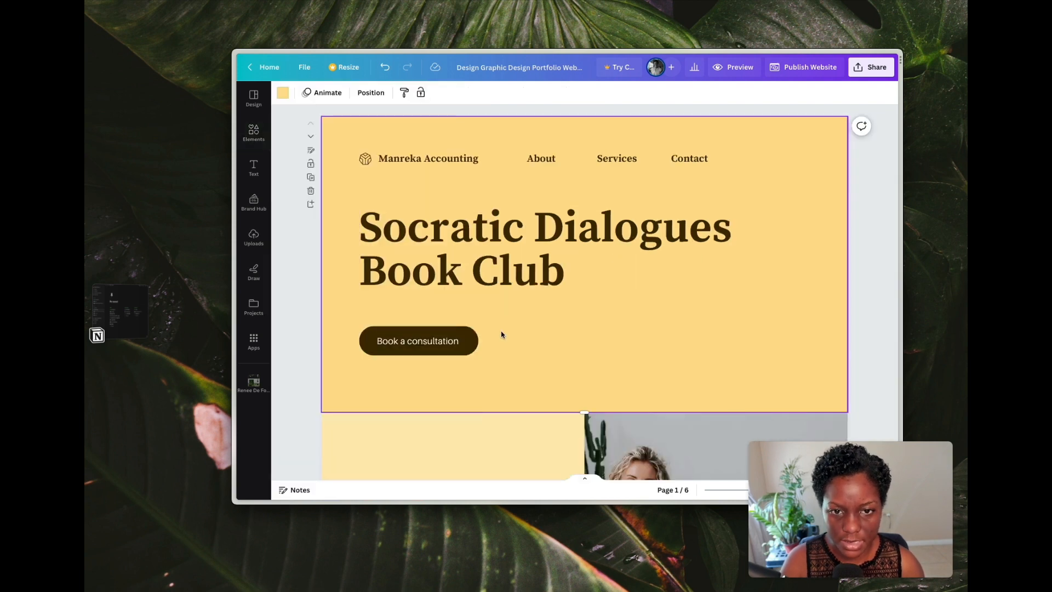
scroll(461, 344, "down", 1)
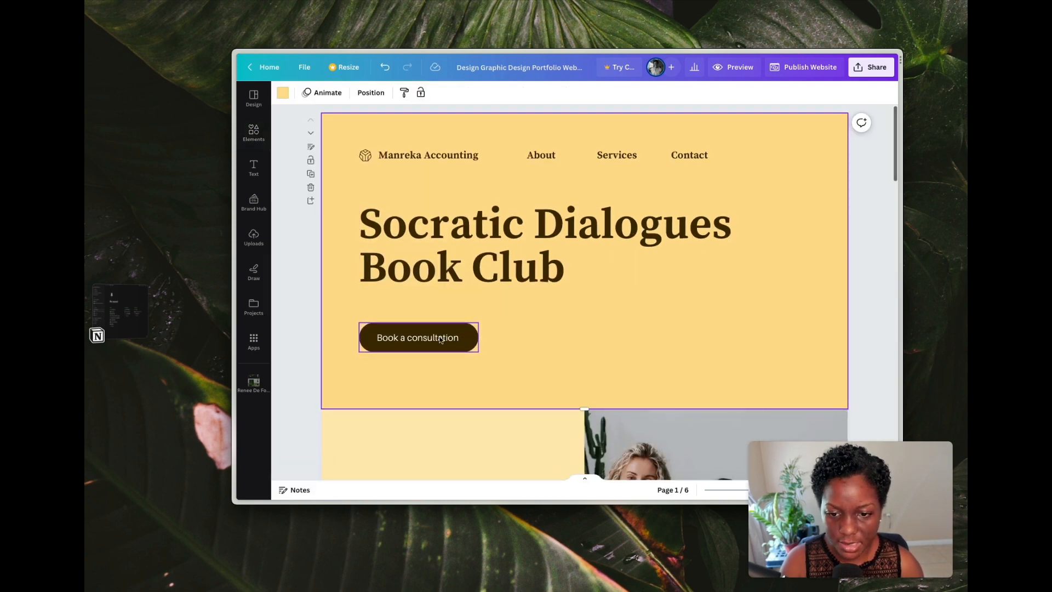
left_click(441, 340)
left_click(411, 309)
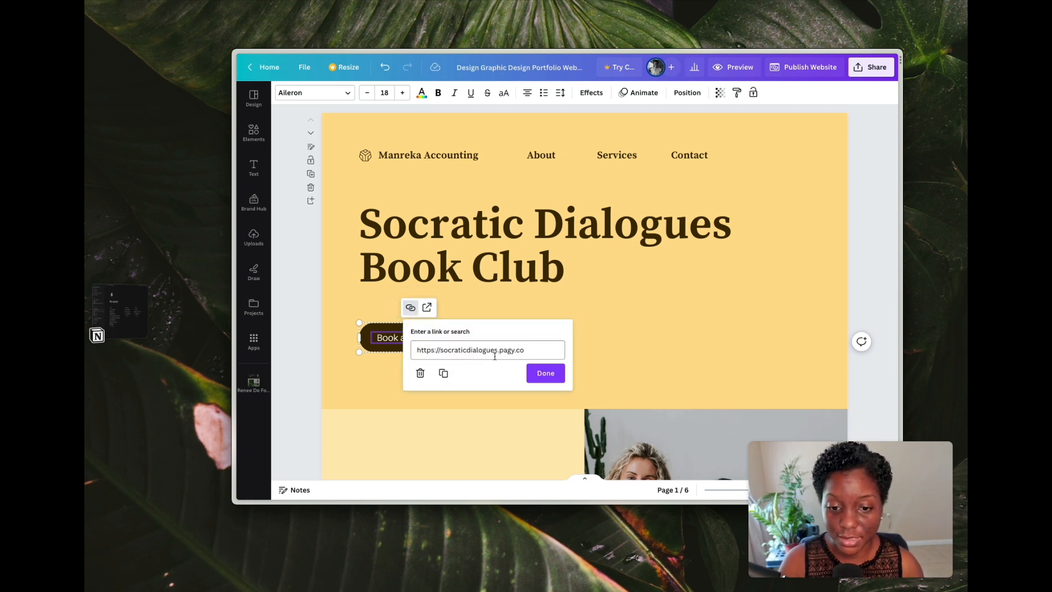
left_click(539, 378)
- Review the About, Services, Testimonials and remaining website sections, and return to the home page
scroll(536, 380, "down", 5)
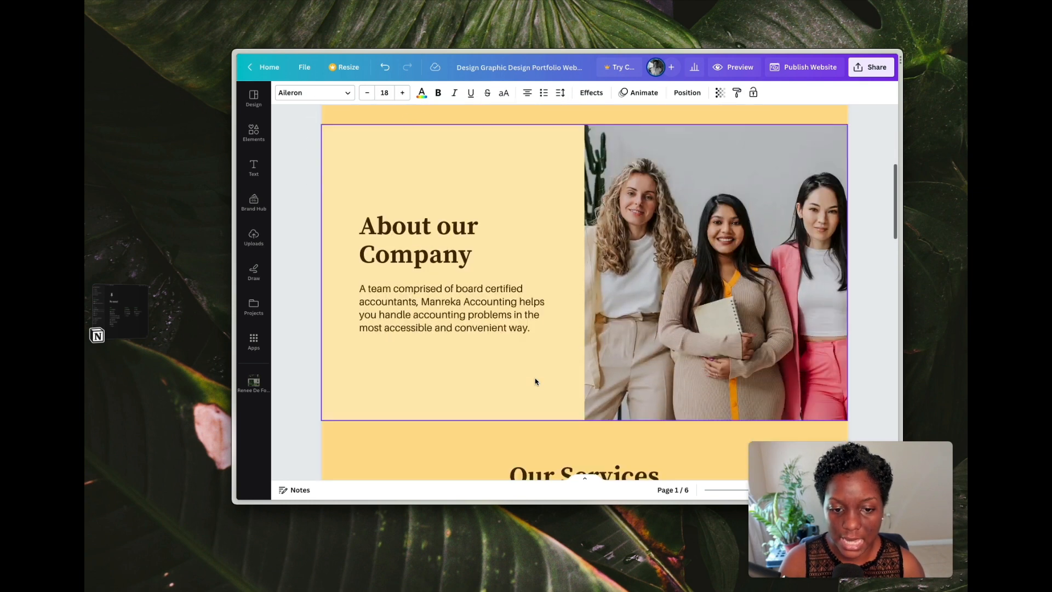
scroll(535, 382, "down", 6)
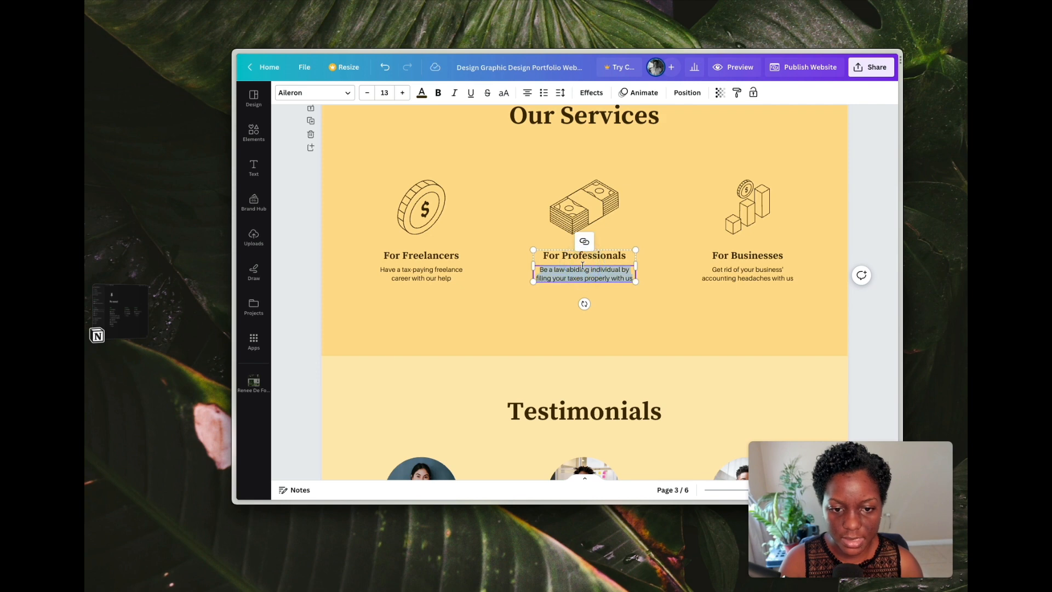
left_click(585, 303)
left_click(586, 199)
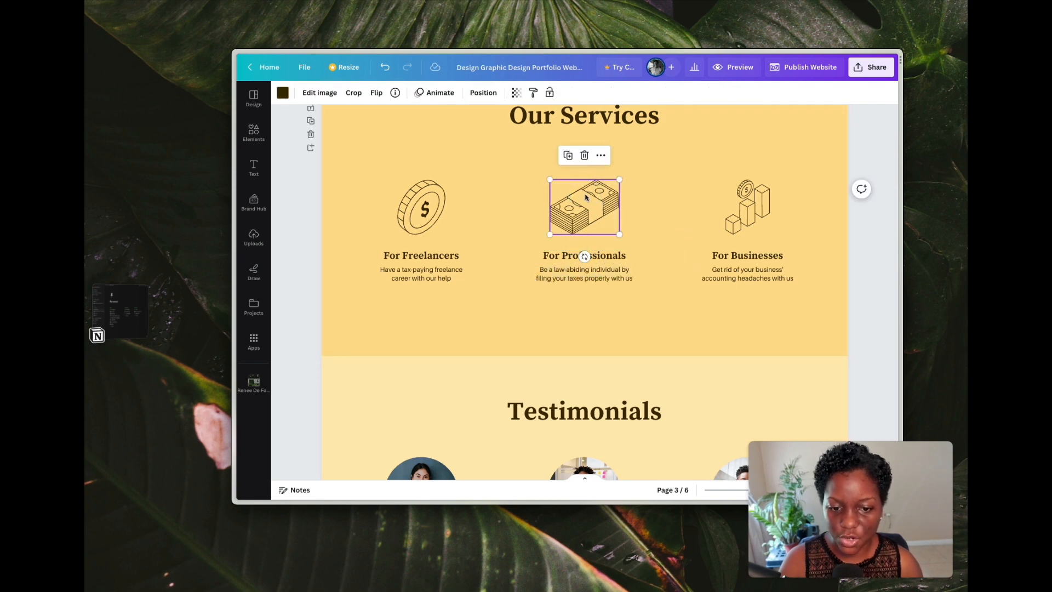
scroll(586, 197, "down", 8)
scroll(586, 198, "up", 4)
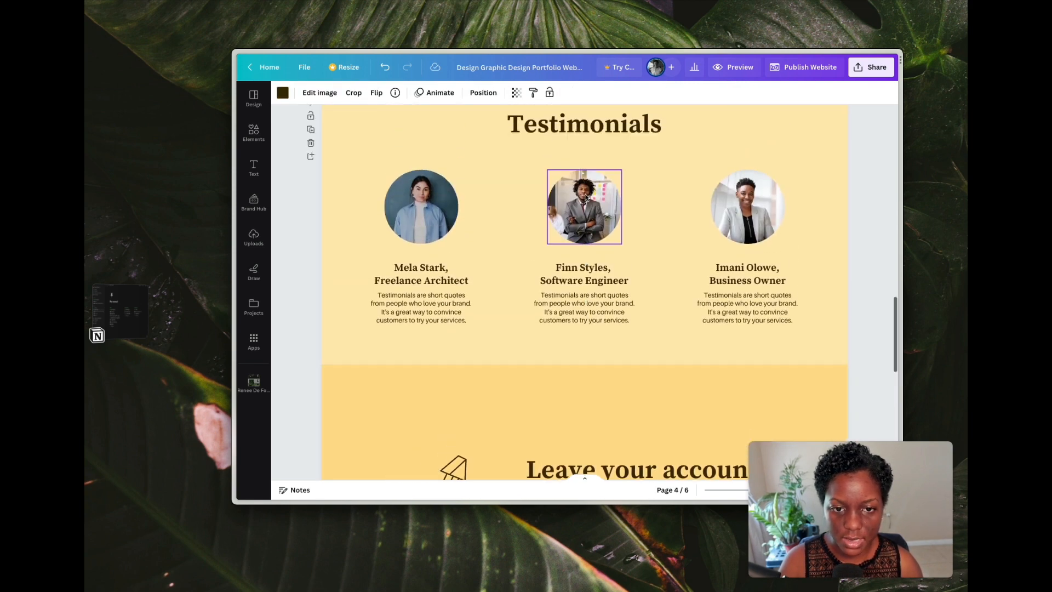
scroll(586, 198, "down", 10)
scroll(586, 198, "up", 15)
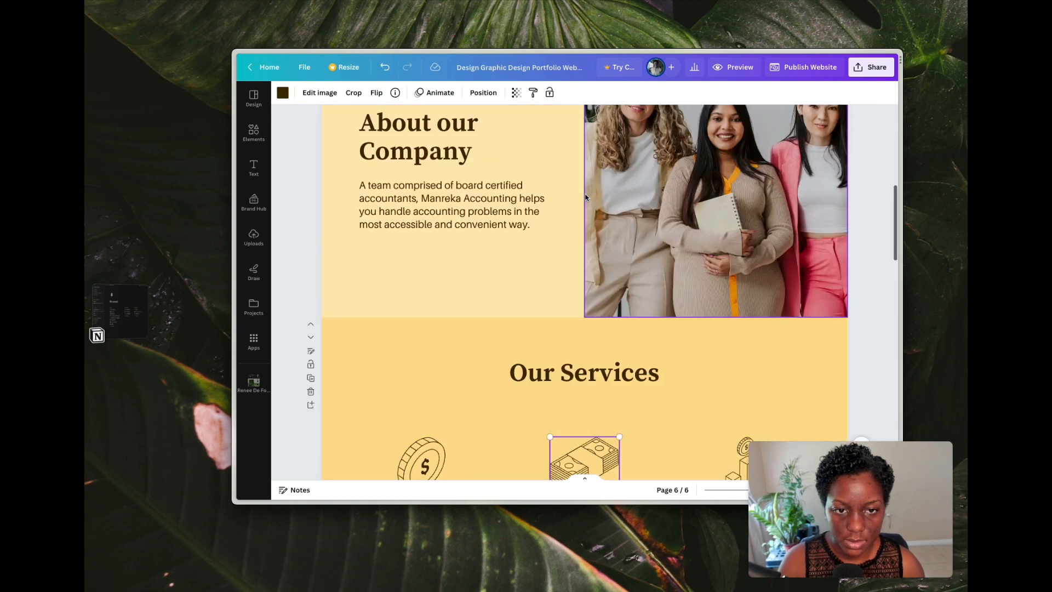
scroll(585, 197, "up", 5)
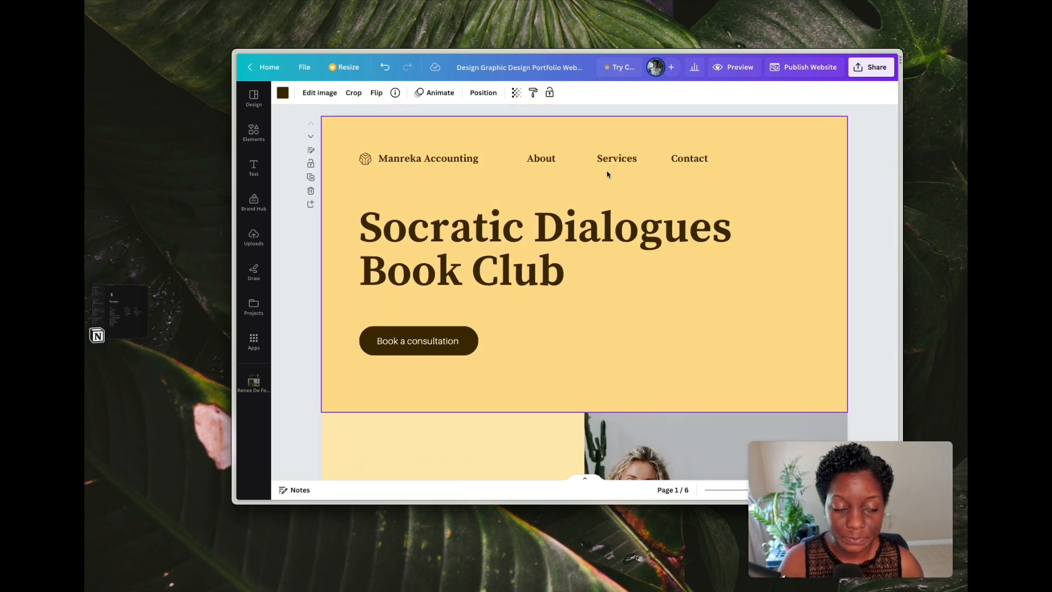
- Preview the website on desktop, compare it with navigation, and return to the "Without navigation" option
left_click(728, 75)
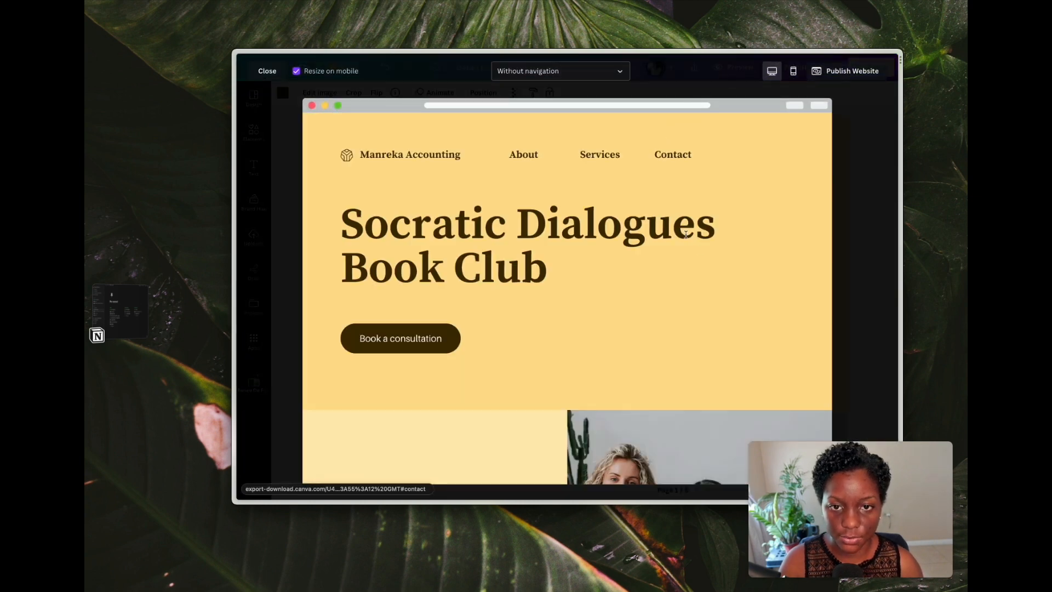
left_click(604, 77)
left_click(585, 116)
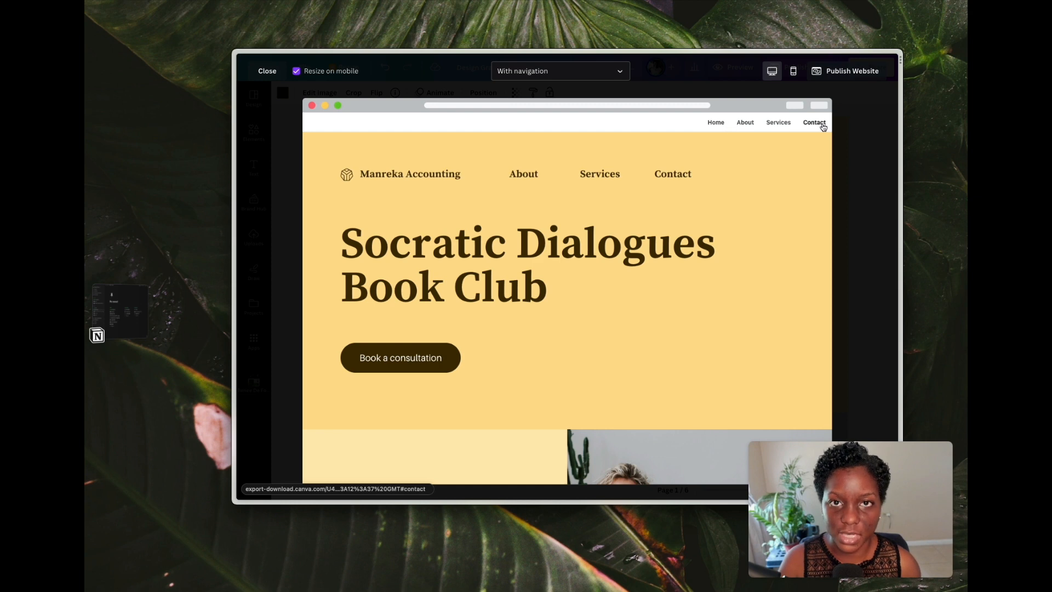
left_click(608, 77)
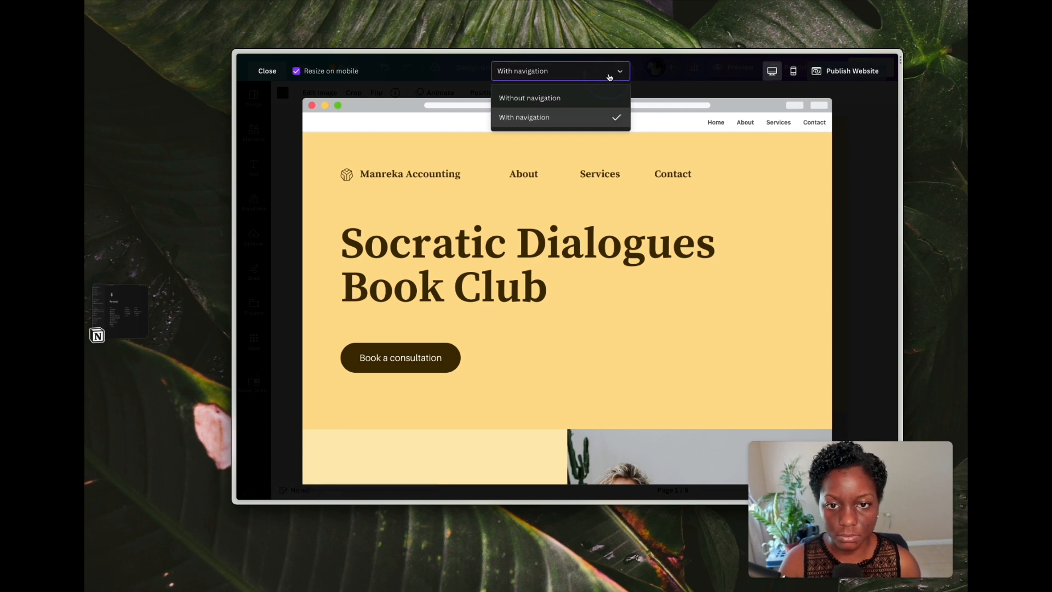
left_click(585, 101)
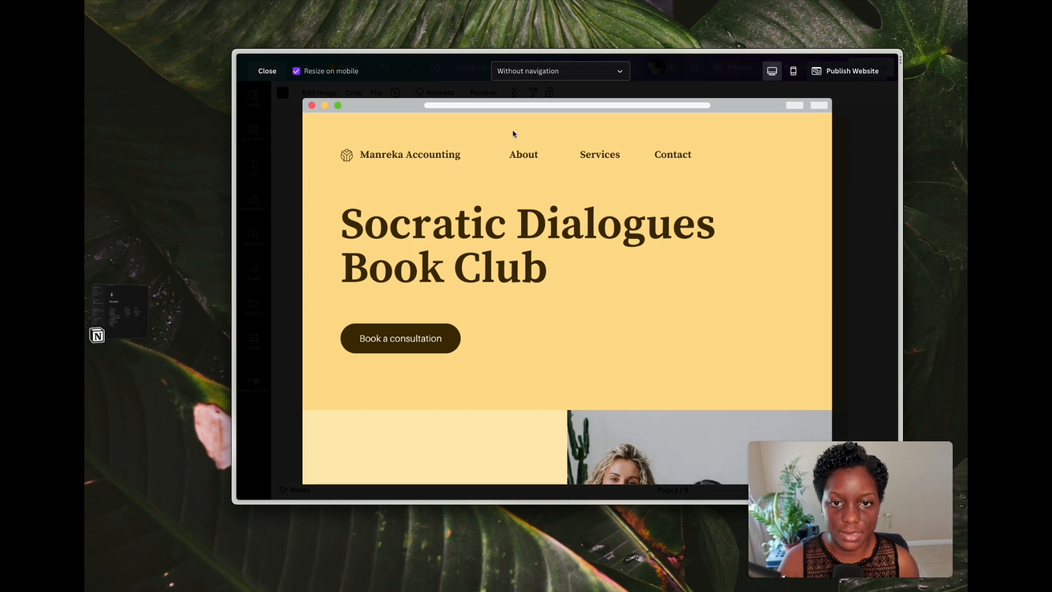
- Review the website's mobile preview from start to end, and return to the desktop preview
left_click(793, 73)
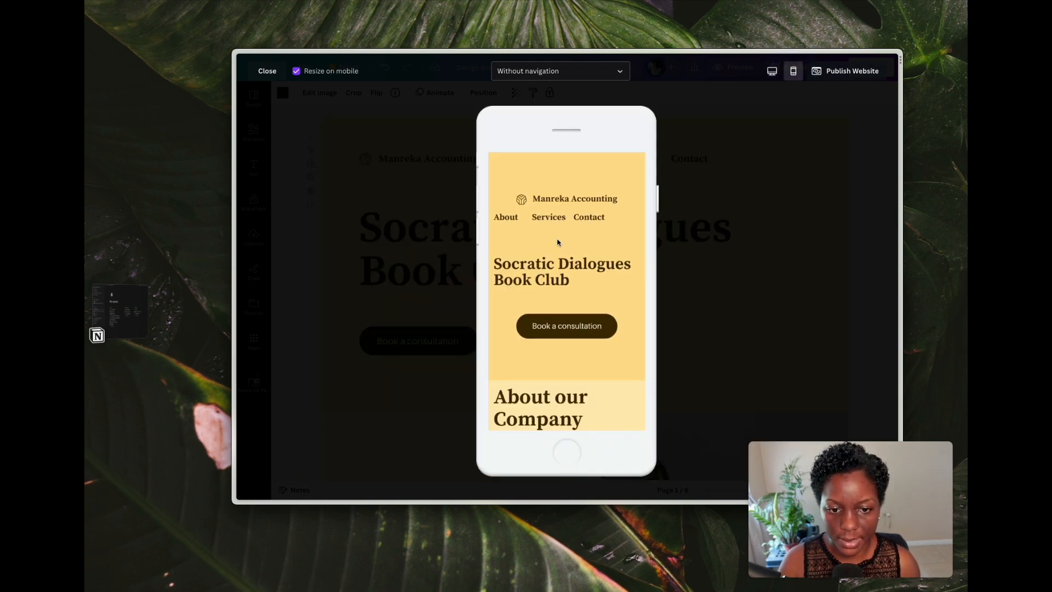
scroll(557, 242, "down", 10)
scroll(558, 241, "up", 10)
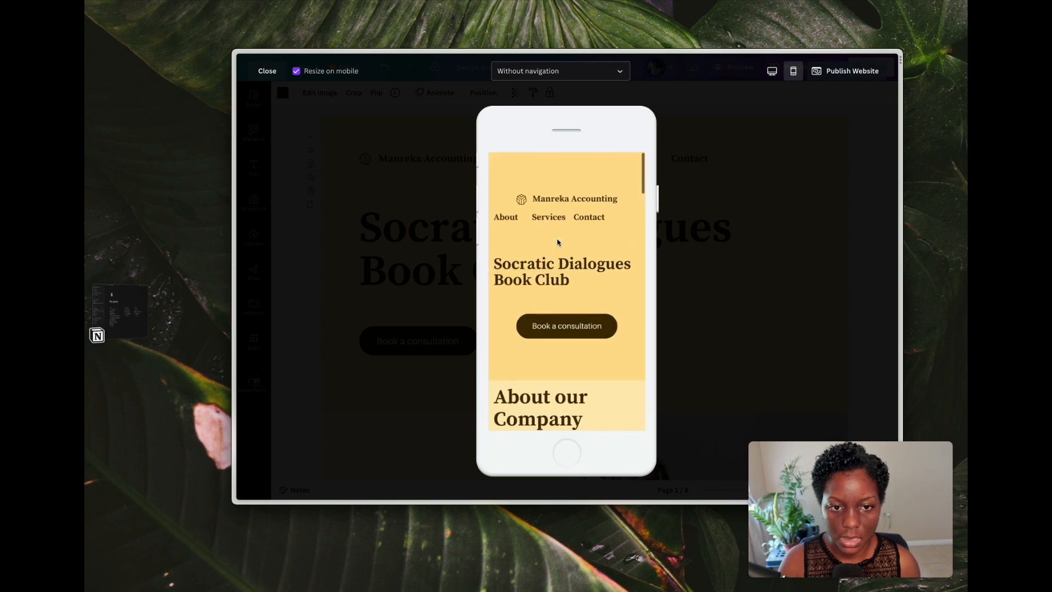
left_click(771, 77)
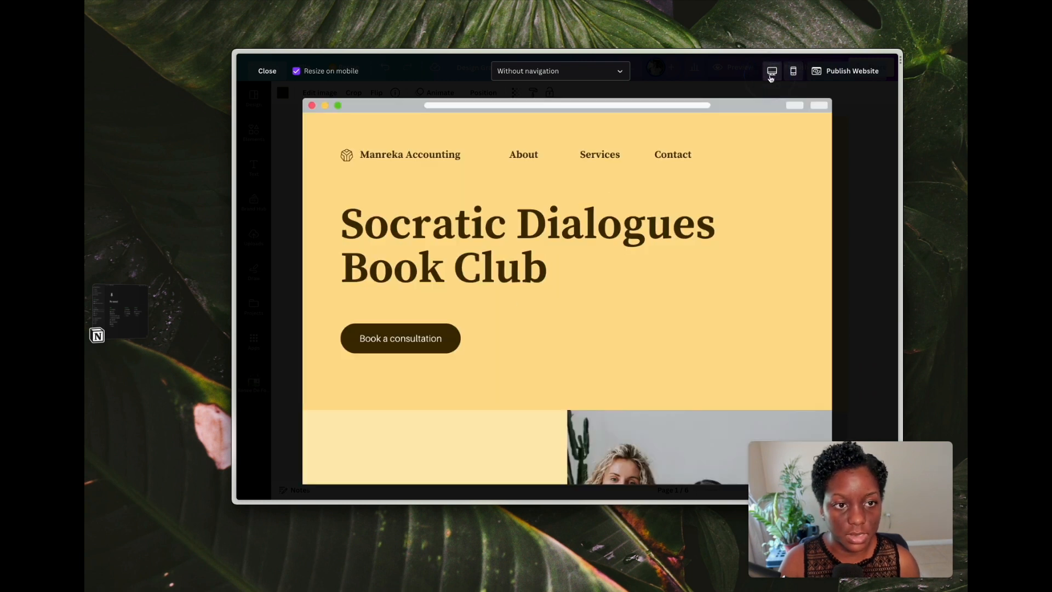
- Start publishing the website without navigation to the free Canva domain and proceed to its review settings
left_click(817, 77)
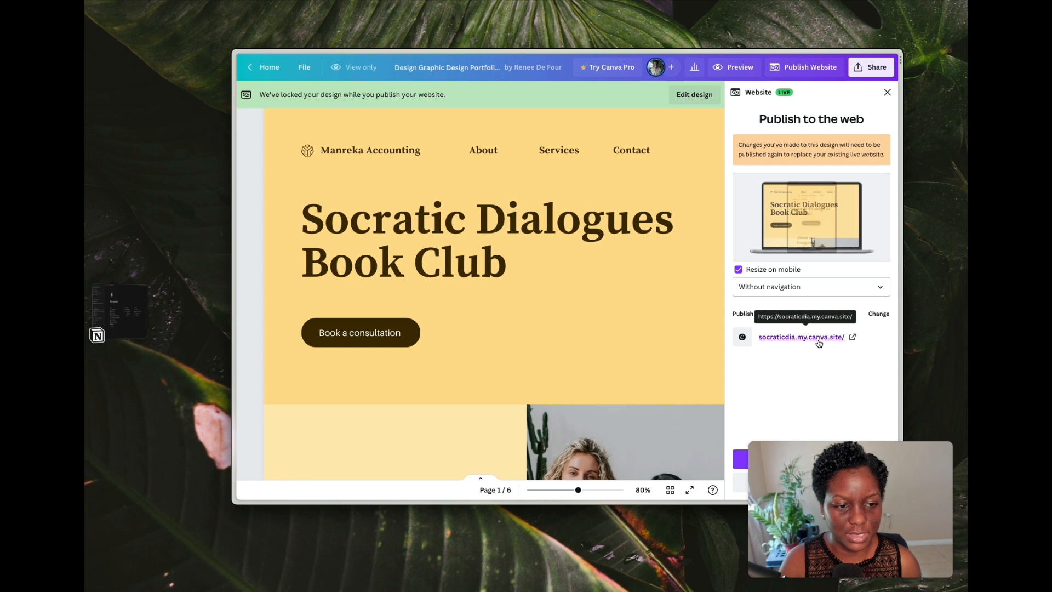
left_click(876, 316)
scroll(817, 347, "down", 1)
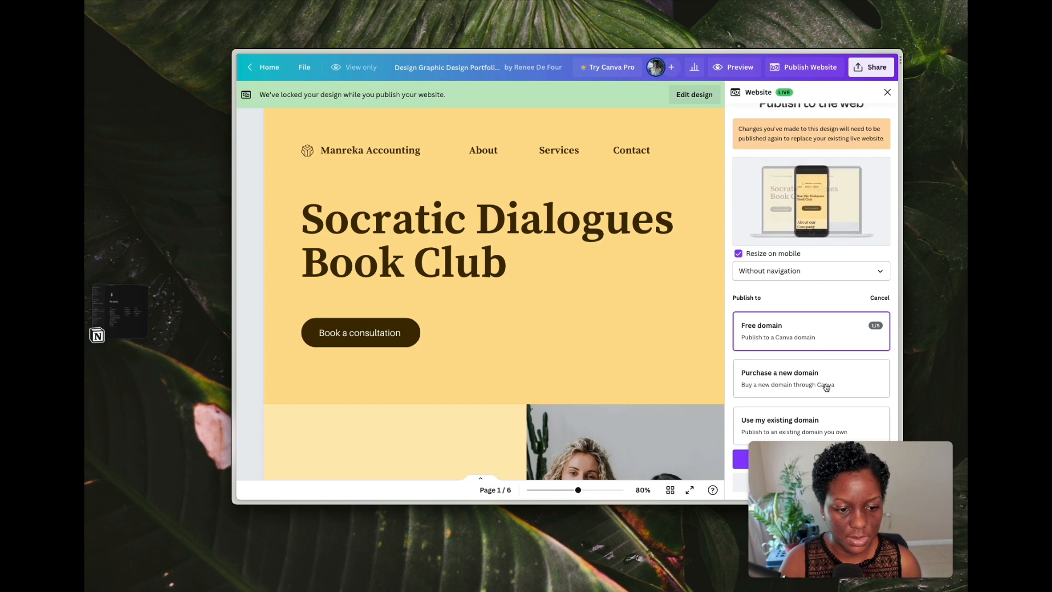
left_click_drag(800, 455, 150, 457)
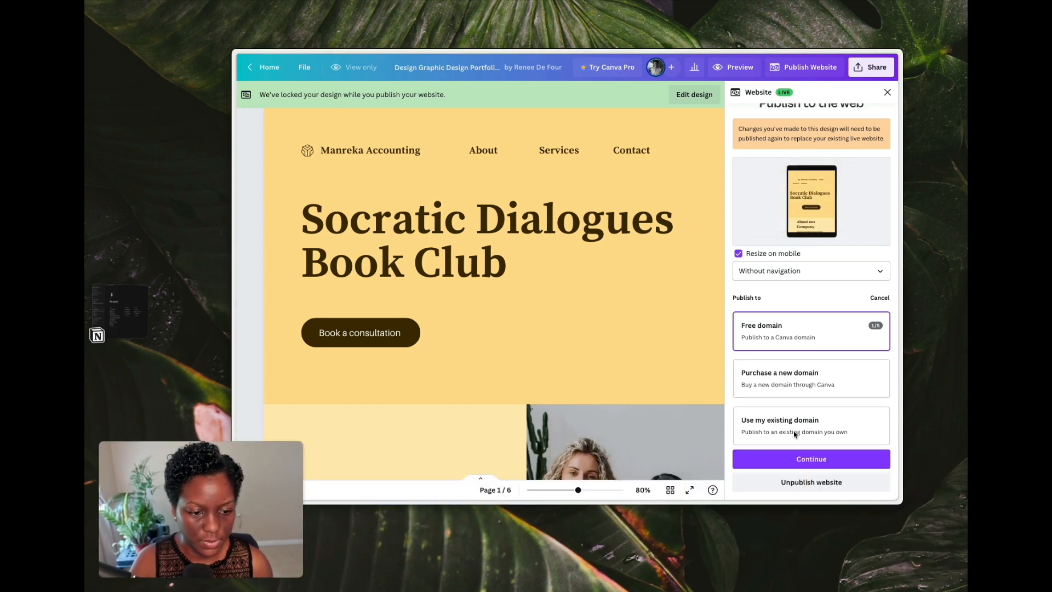
left_click(800, 465)
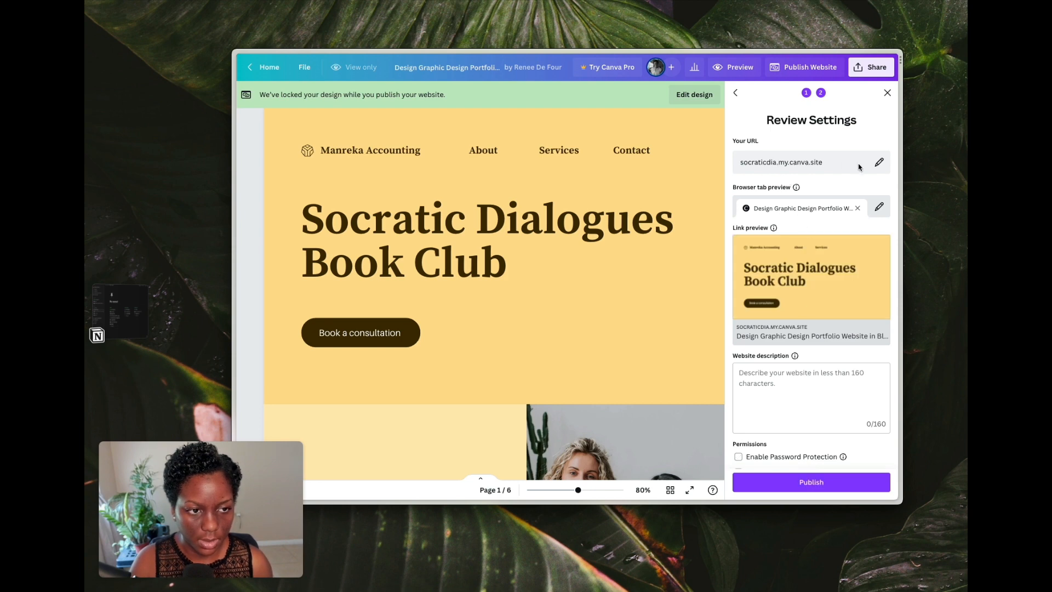
- Set the path after the socraticdia.my.canva.site address to "socraticdialogues" and preview the full URL
left_click(879, 162)
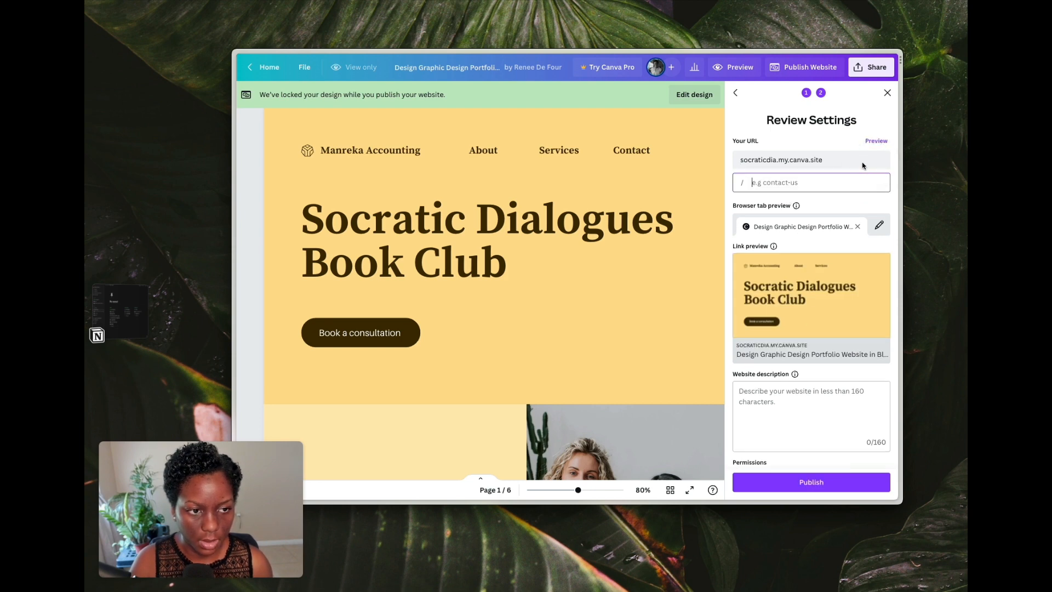
left_click(776, 160)
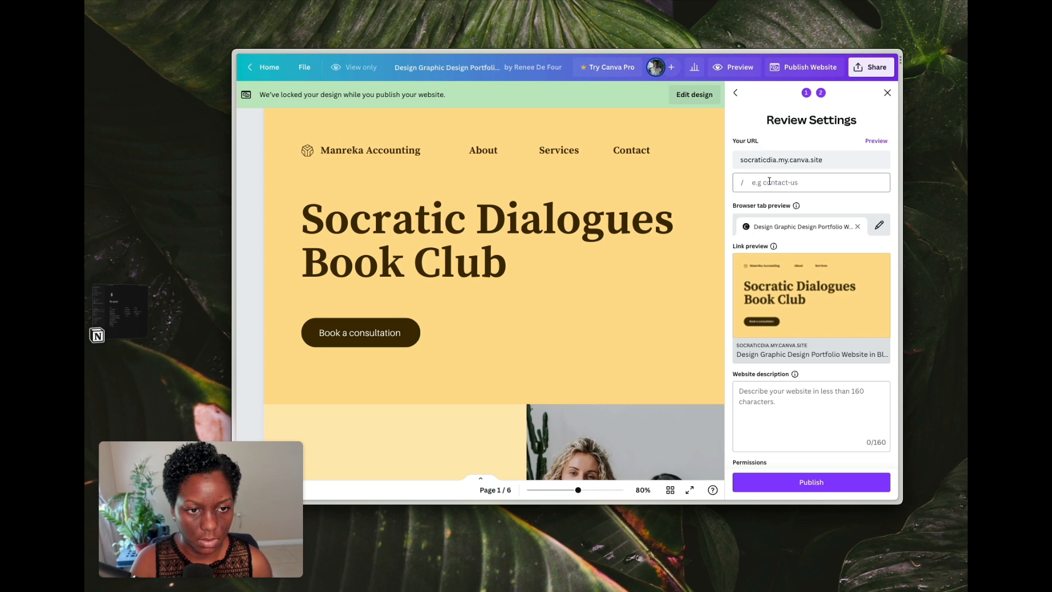
left_click(770, 181)
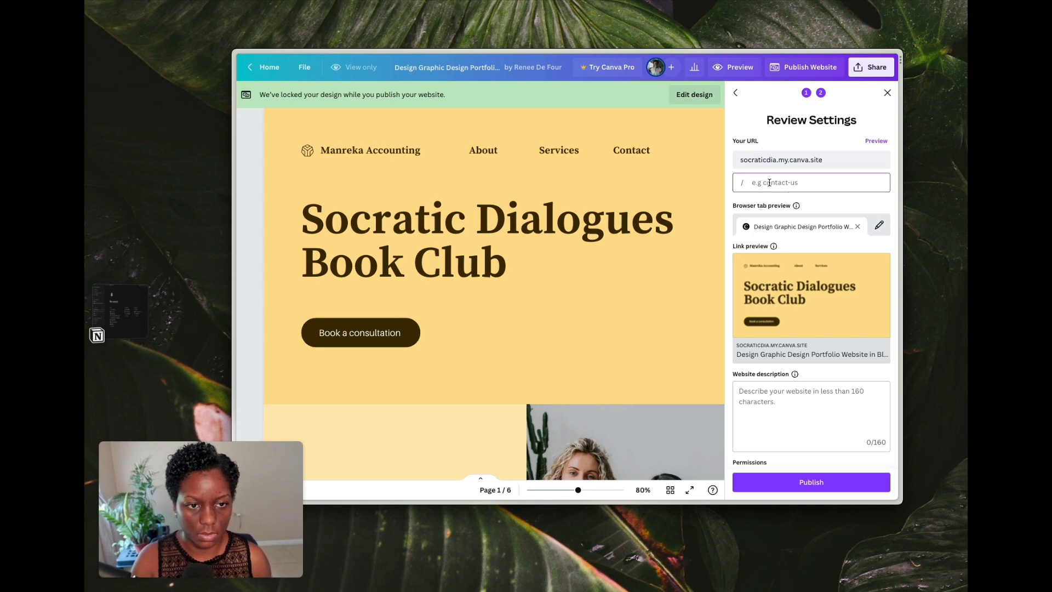
type("sicr")
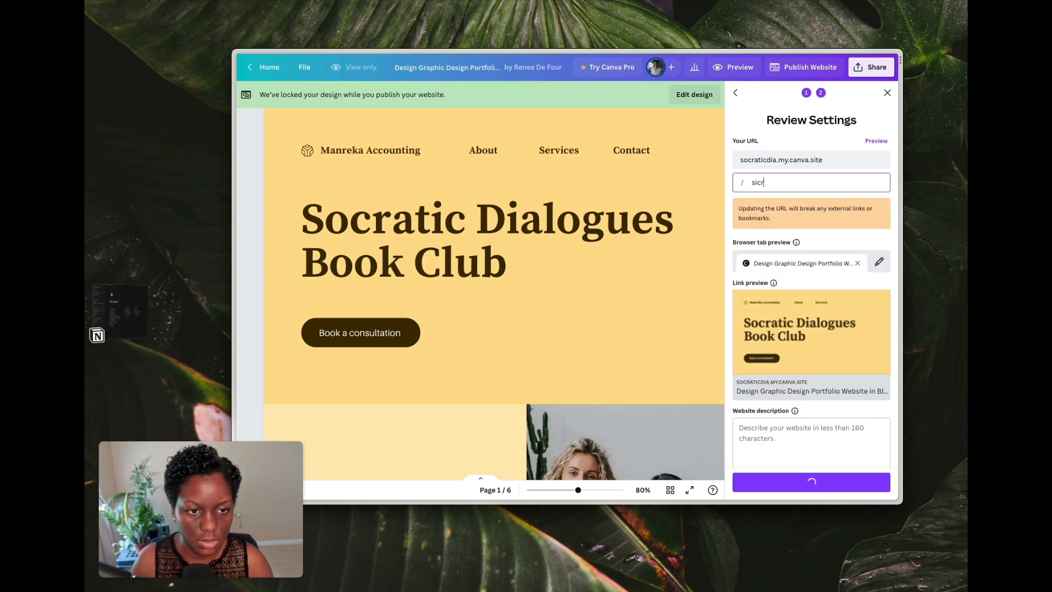
key("BackSpace")
type("ocrat")
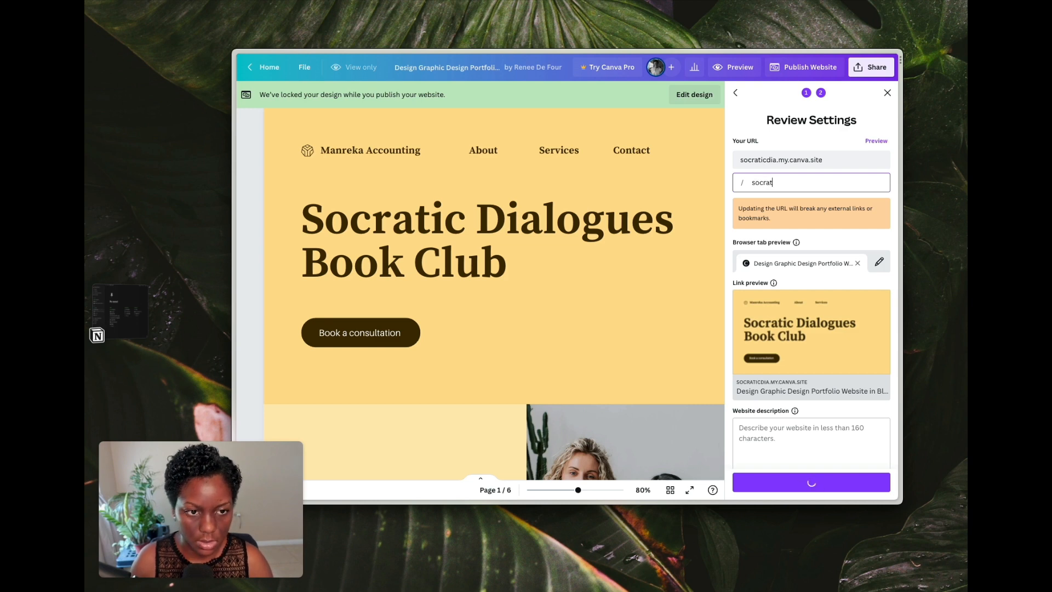
type("icdialogues")
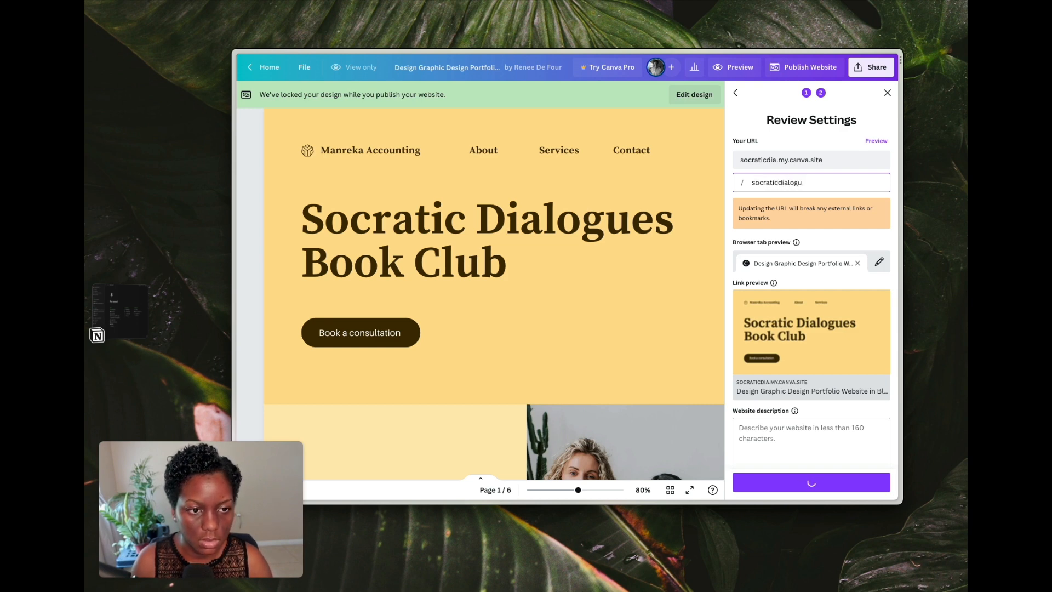
left_click(870, 143)
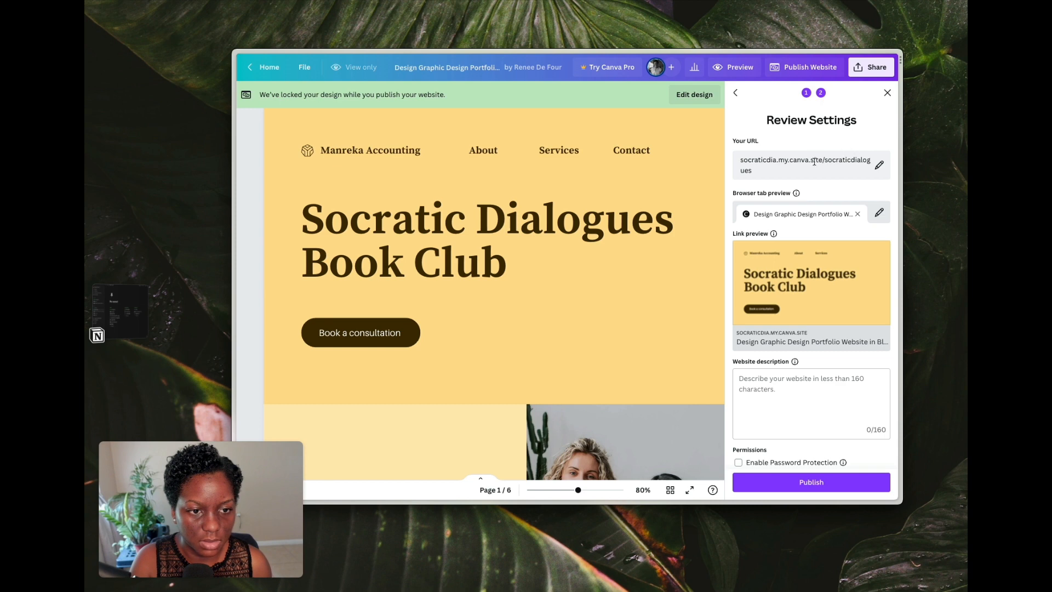
- Remove the "socraticdialogues" path from the website URL
left_click(879, 165)
double_click(797, 183)
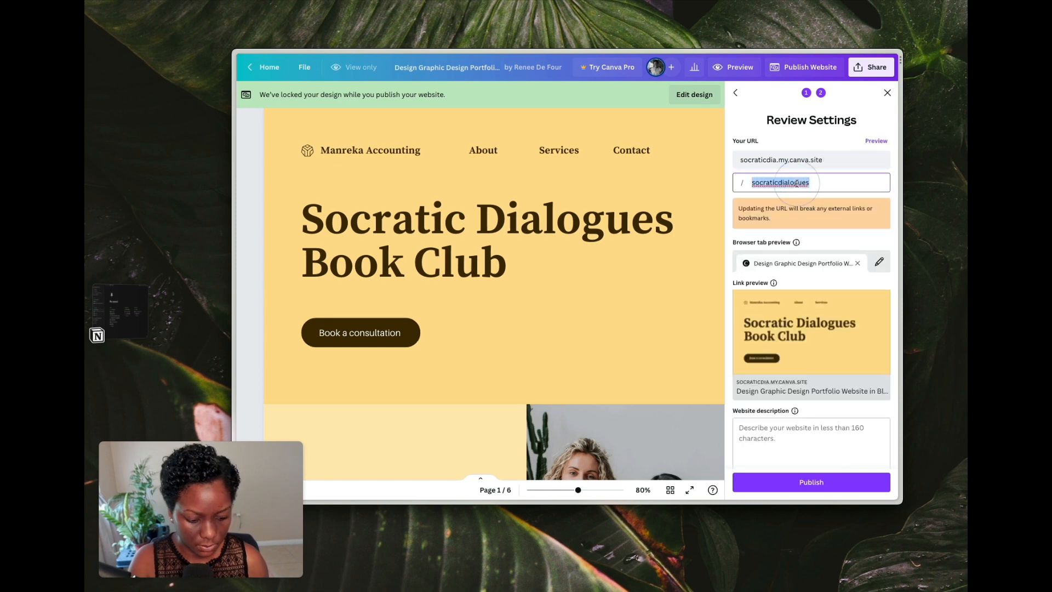
key("BackSpace")
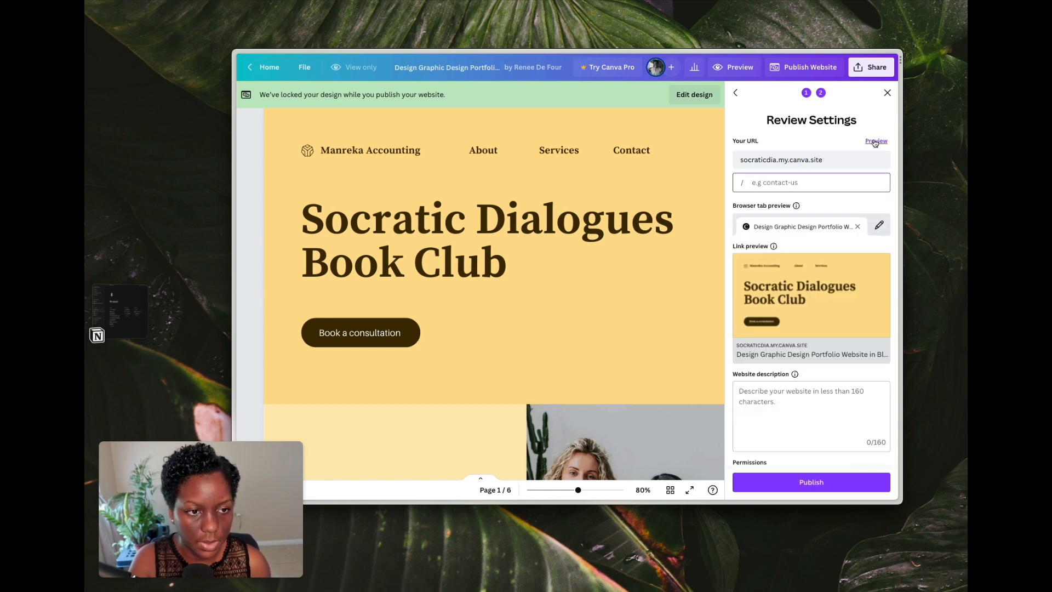
- Look over the remaining review settings, go back to examine the domain choices, and continue with the free domain
scroll(859, 176, "down", 1)
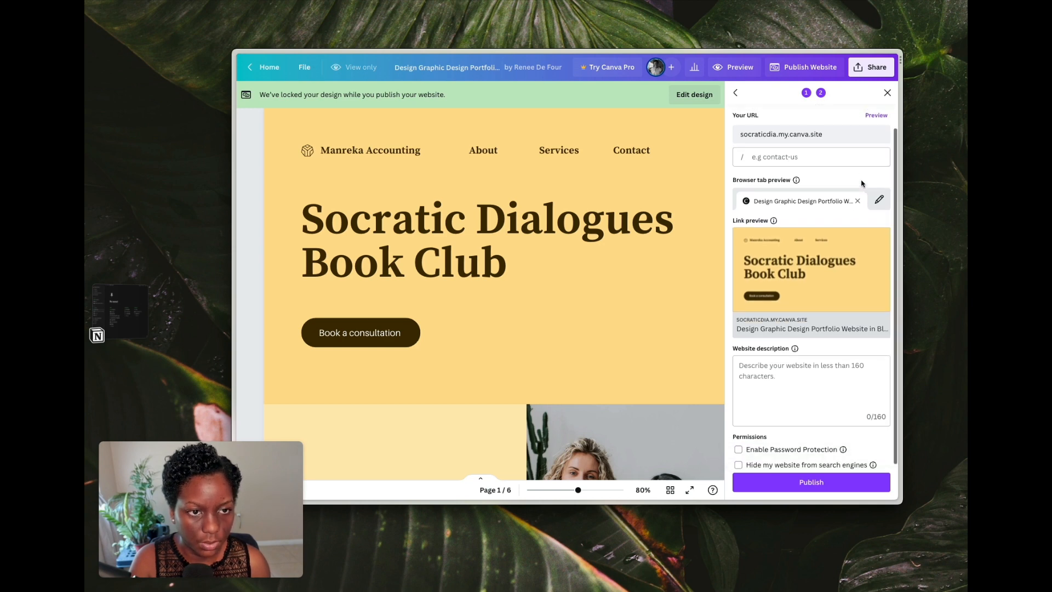
scroll(862, 183, "up", 1)
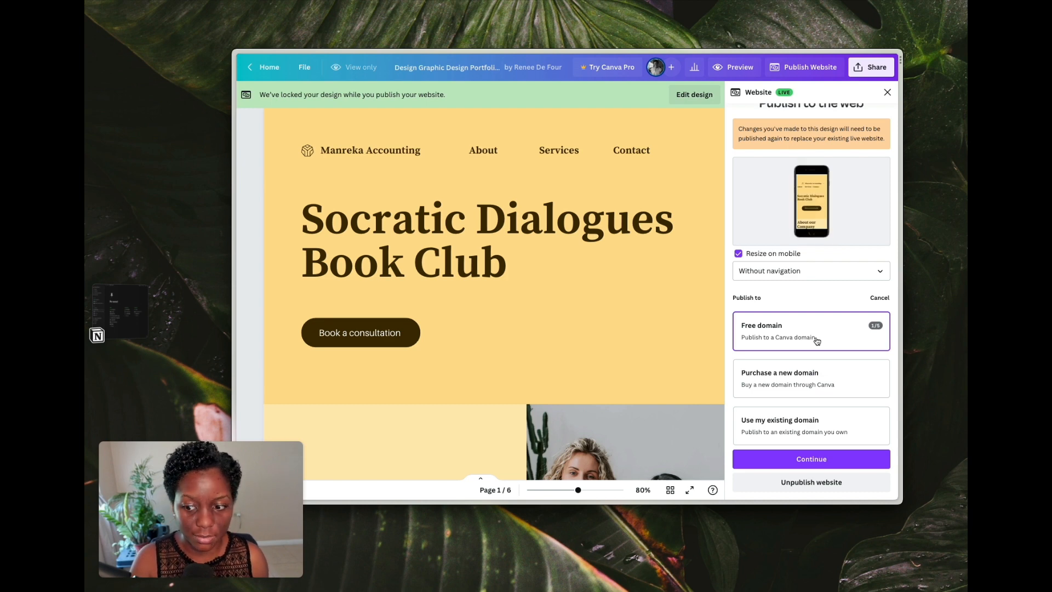
scroll(818, 341, "up", 1)
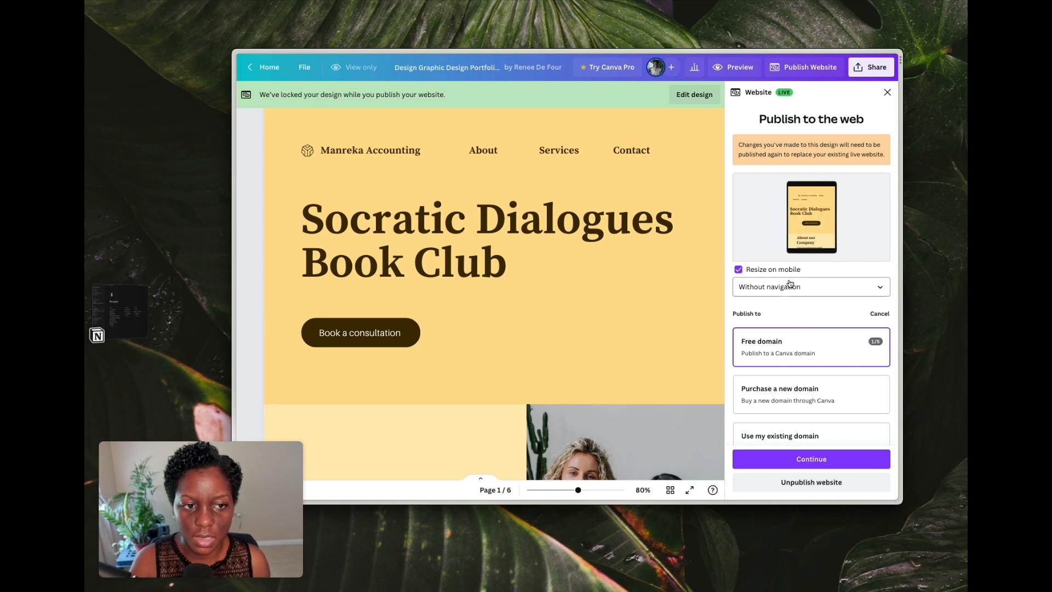
scroll(790, 283, "down", 1)
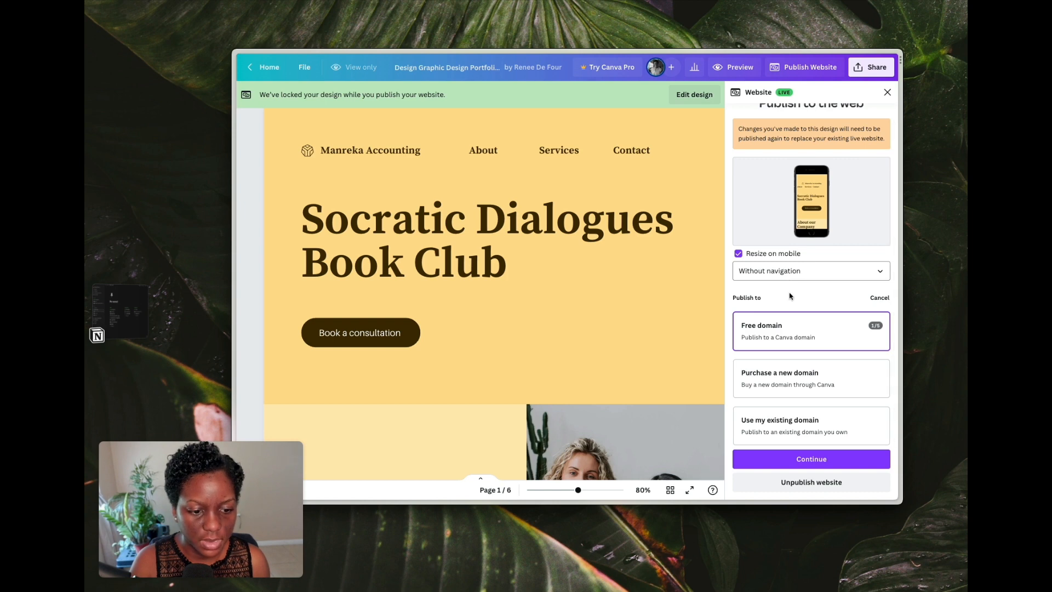
left_click(780, 460)
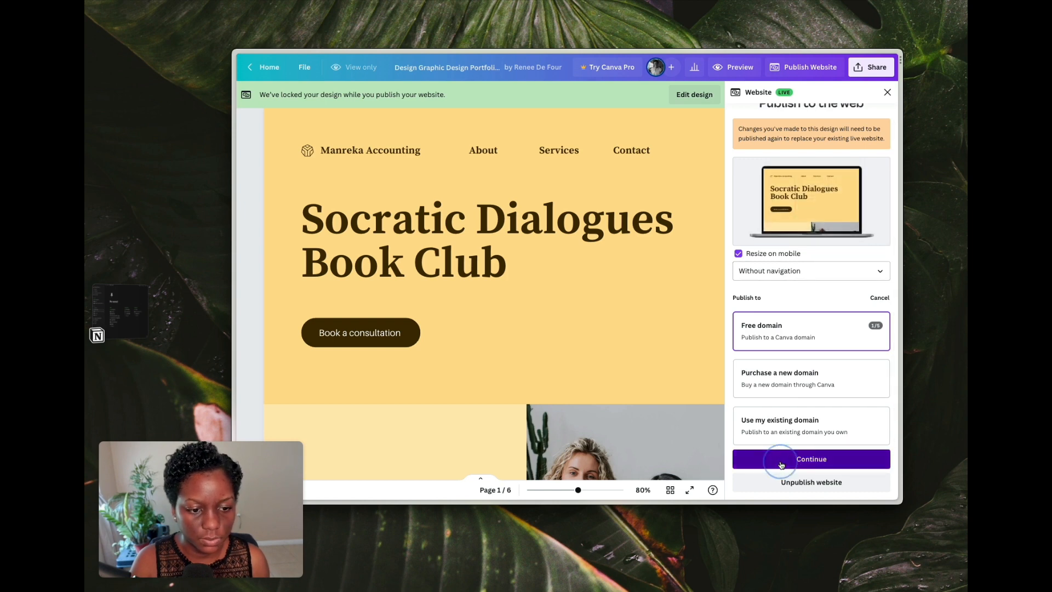
- Check the URL, link preview and permission options in the review settings, and publish the website to socraticdia.my.canva.site
mouse_move(806, 262)
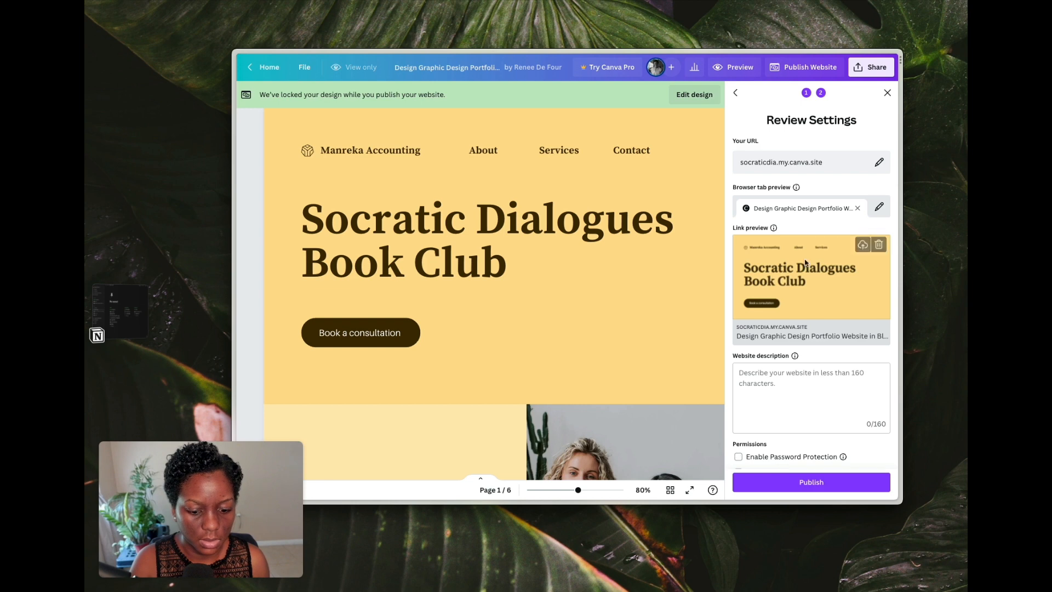
scroll(806, 259, "down", 1)
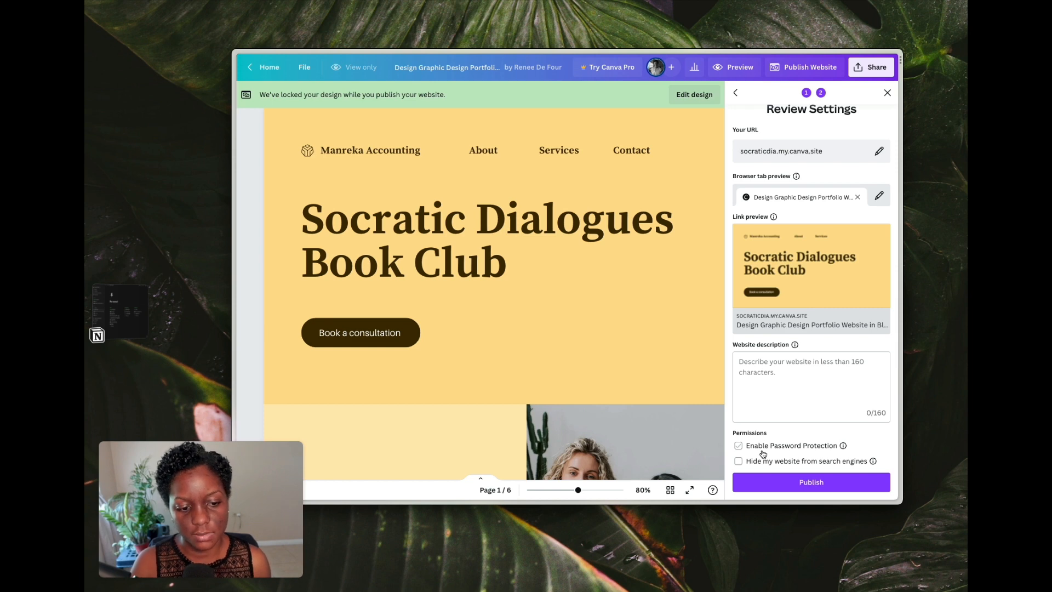
scroll(763, 455, "up", 1)
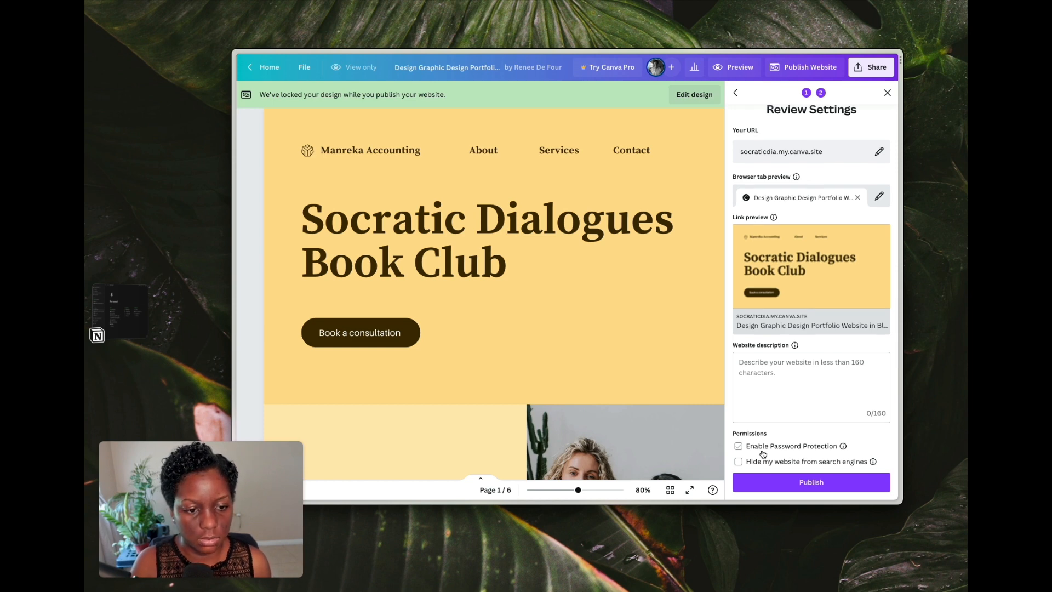
scroll(763, 454, "down", 1)
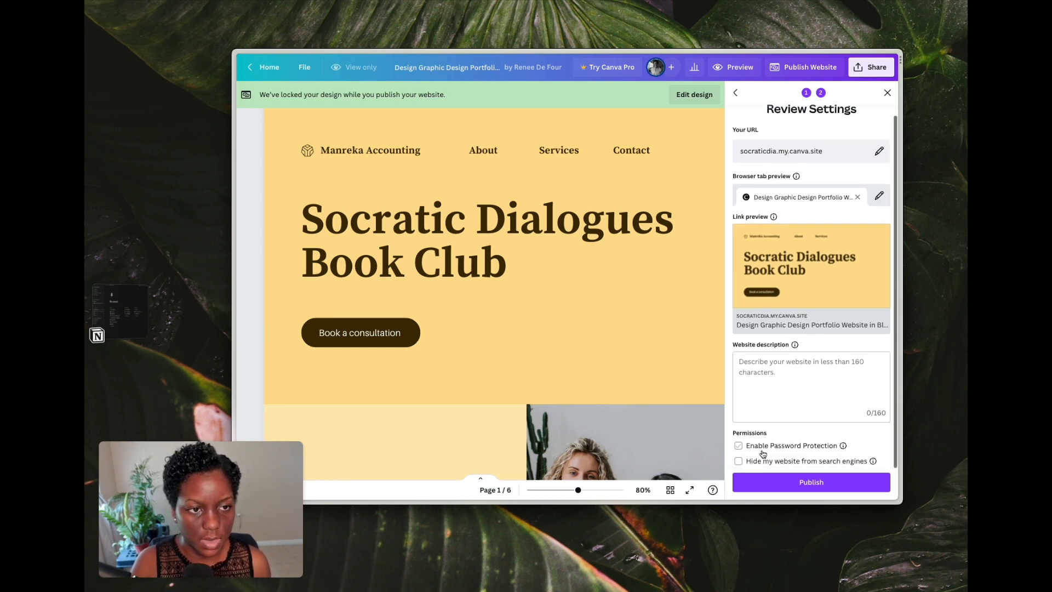
left_click(793, 484)
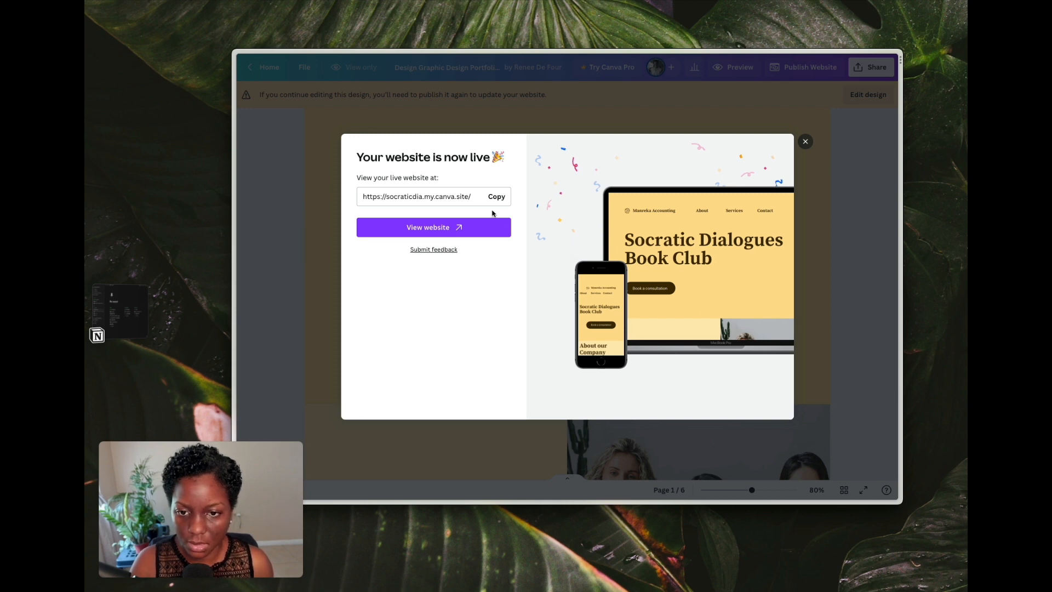
- Open the live website and look over its opening section
left_click(450, 227)
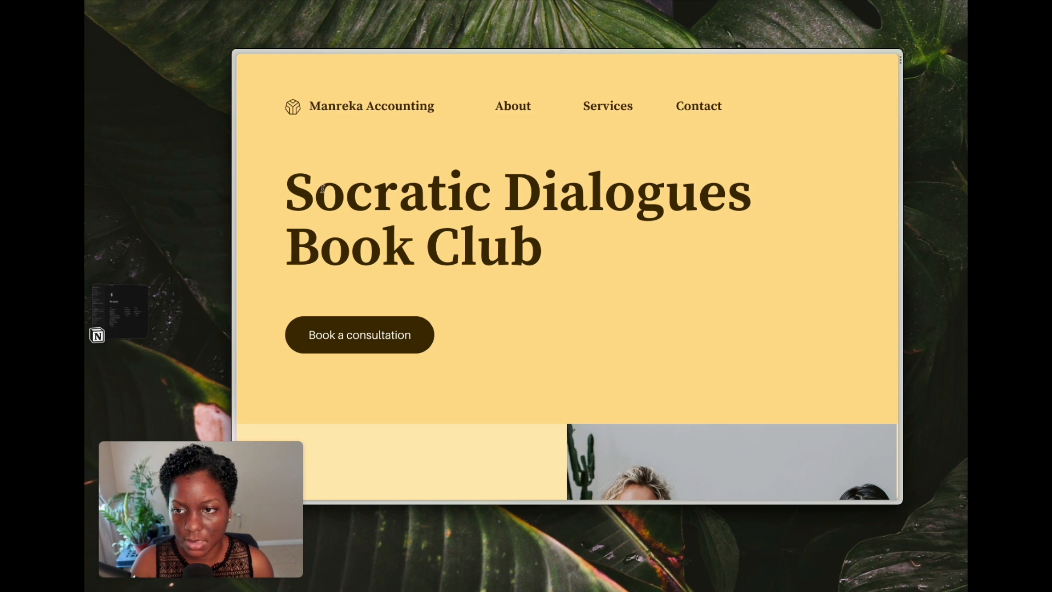
scroll(570, 299, "down", 5)
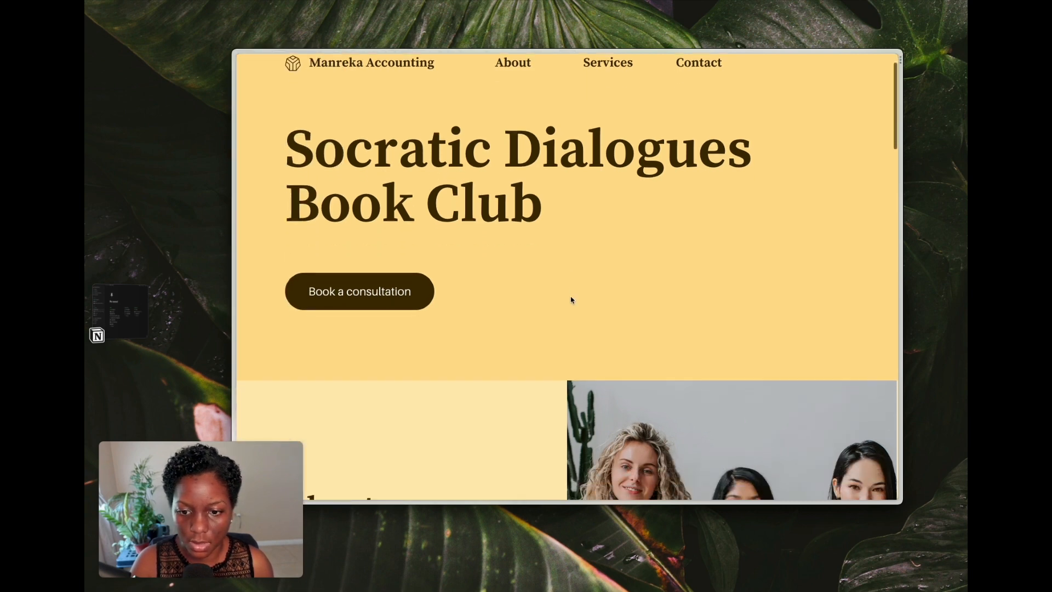
scroll(571, 296, "down", 3)
scroll(559, 298, "up", 6)
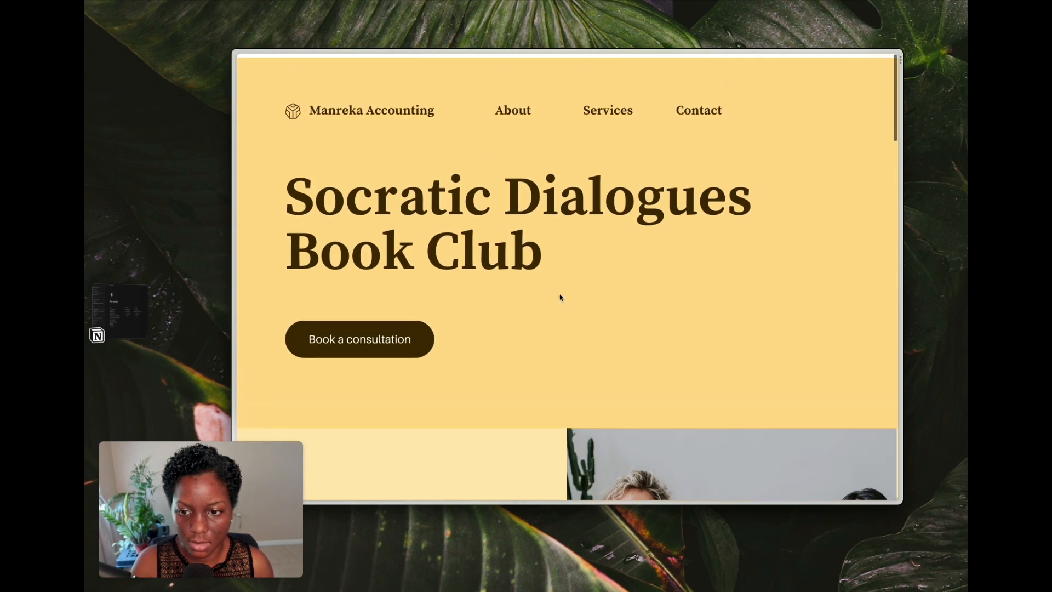
- Test the "Book a consultation" link, look over the page it opens, and return to the live Canva website
left_click(359, 335)
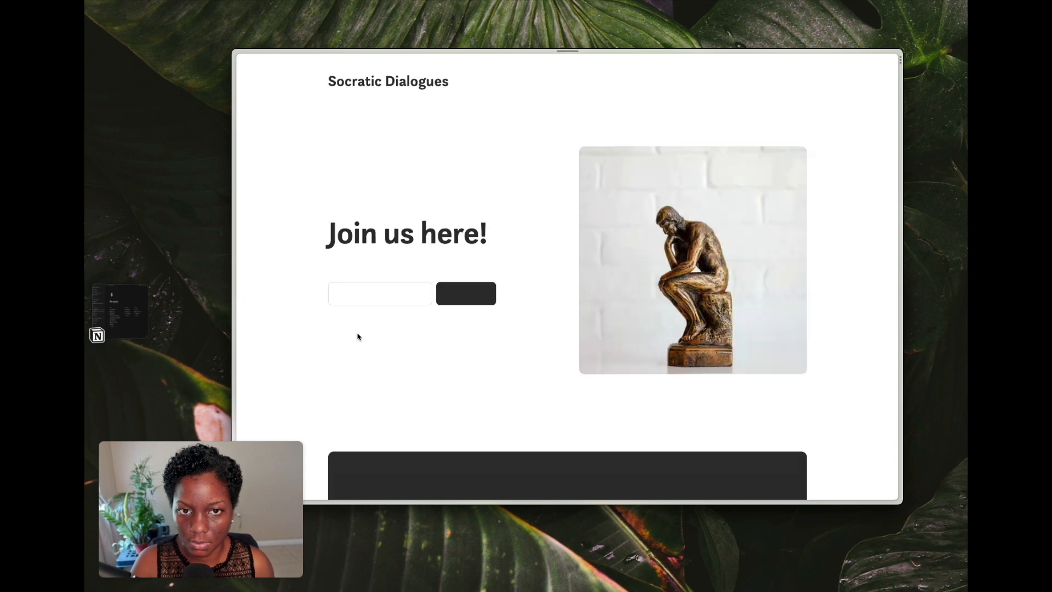
scroll(358, 336, "down", 5)
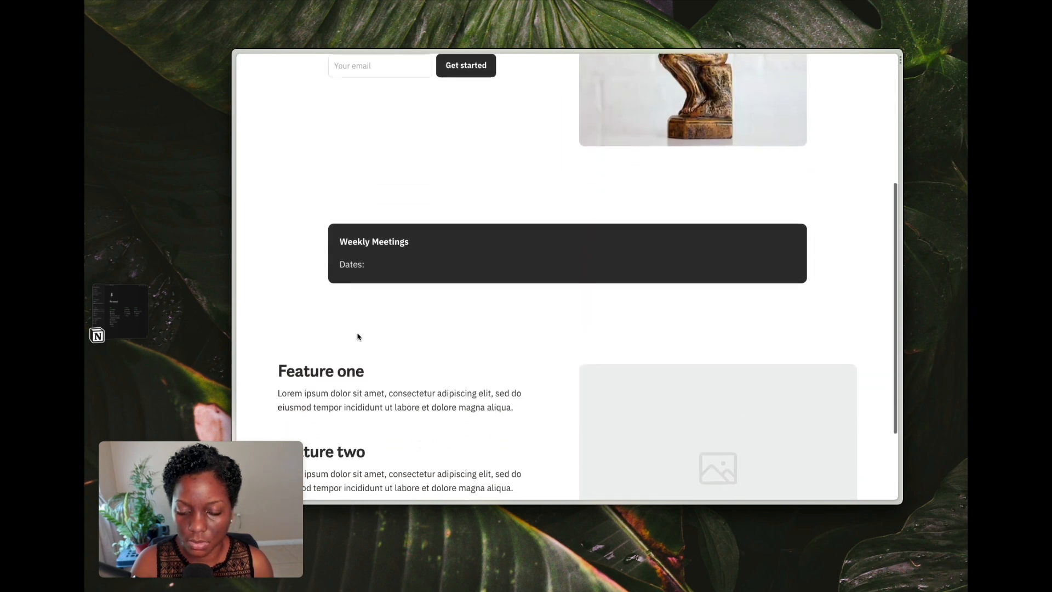
scroll(419, 294, "up", 5)
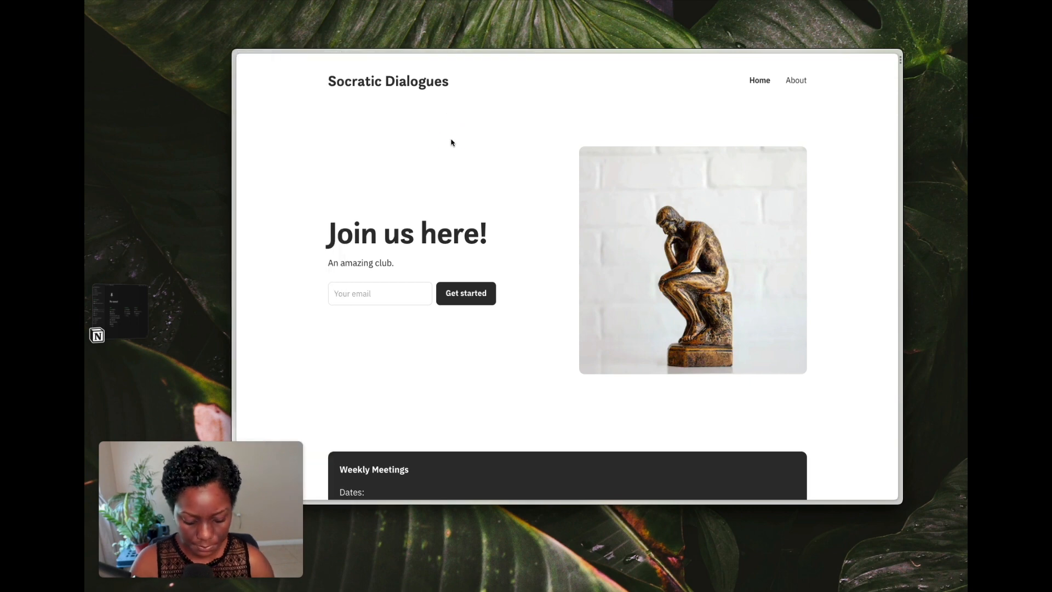
key("ctrl+Tab")
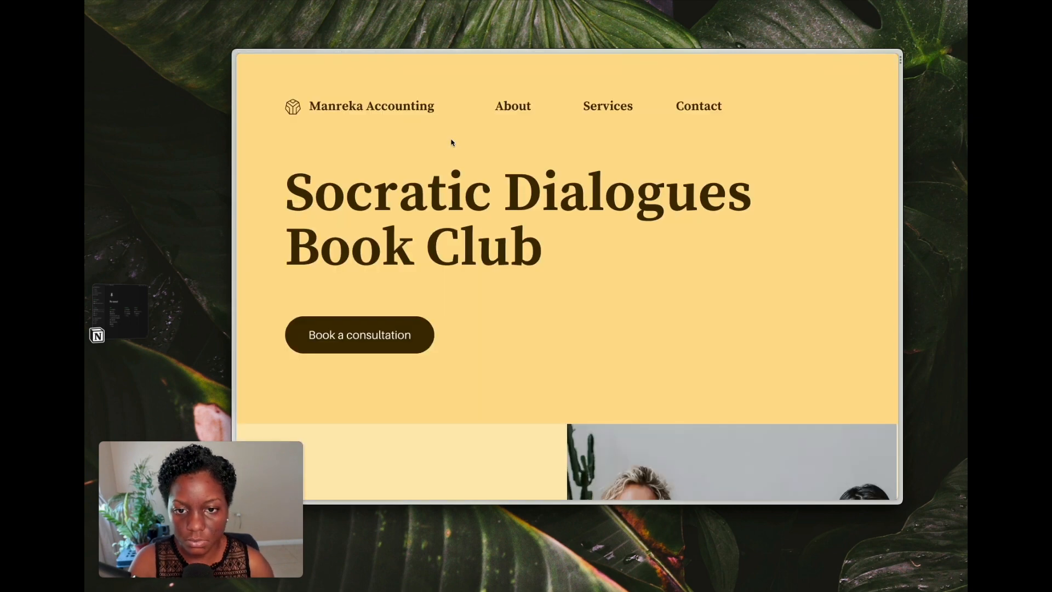
- Test the page header's About, Services and Contact links on the live website, returning to the start of the page after each
left_click(510, 107)
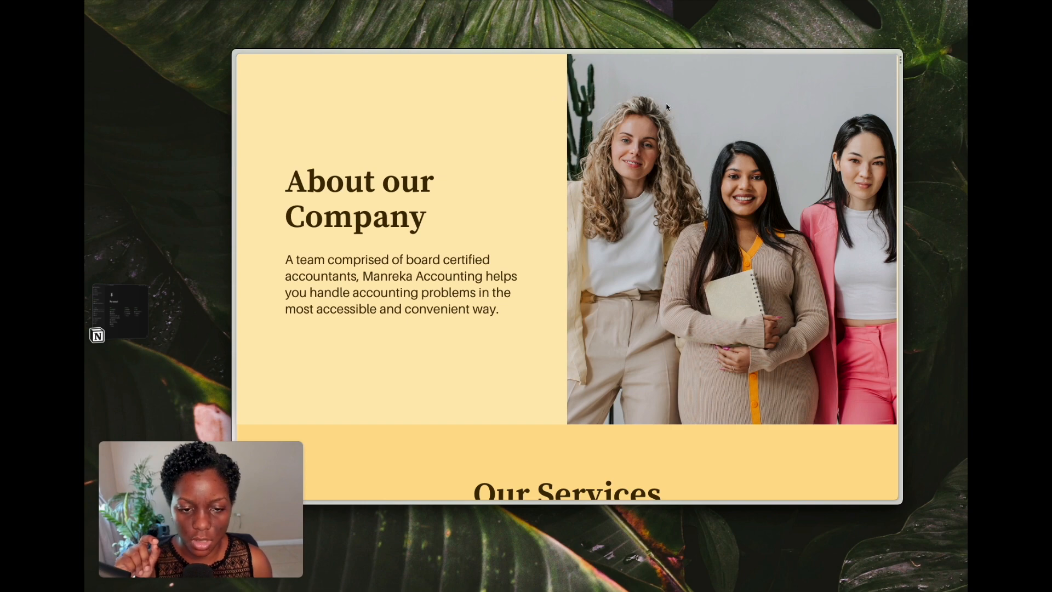
scroll(668, 107, "up", 10)
left_click(618, 106)
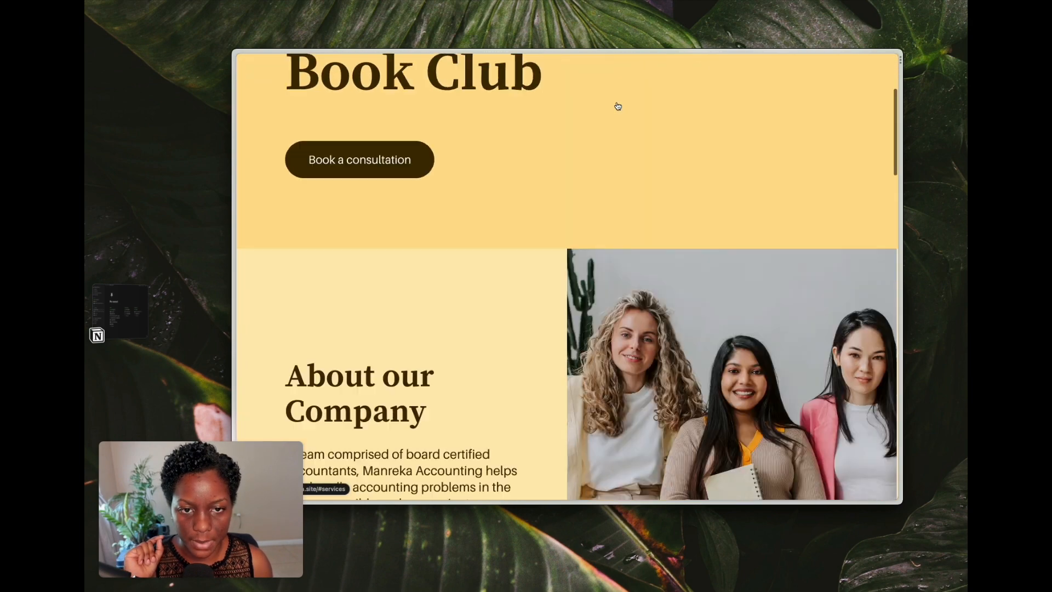
scroll(617, 105, "up", 10)
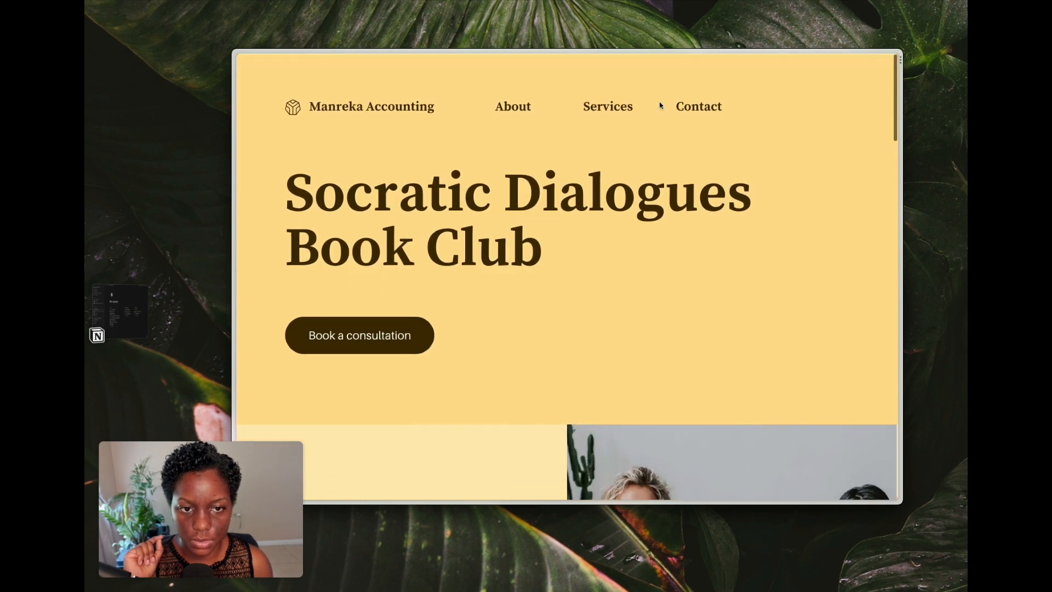
left_click(697, 105)
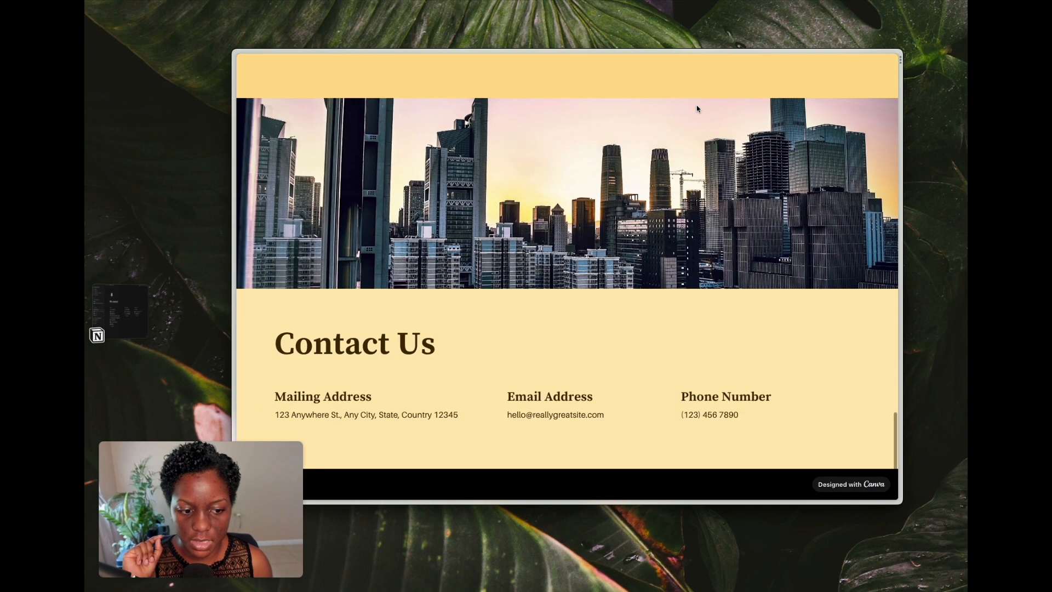
scroll(698, 108, "up", 10)
left_click(316, 92)
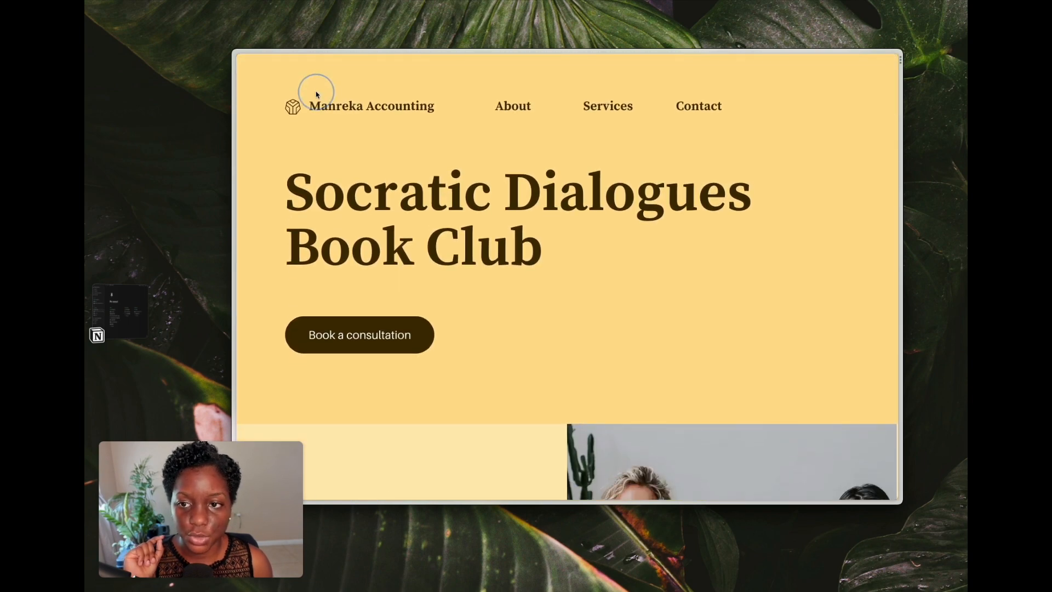
- Return to the website design in the Canva editor and dismiss the publishing confirmation
mouse_move(233, 91)
left_click(277, 62)
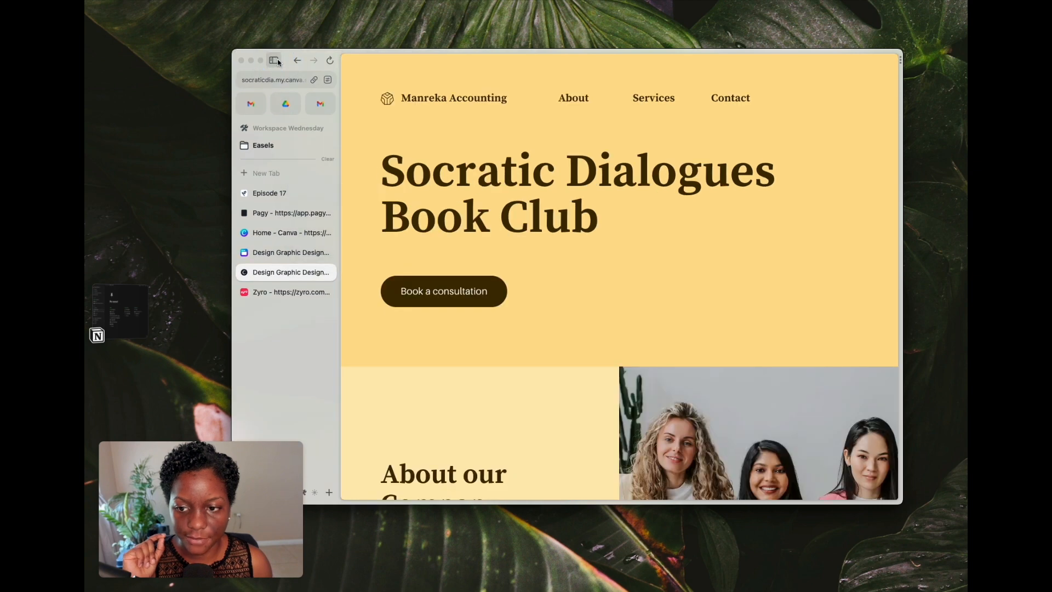
left_click(301, 256)
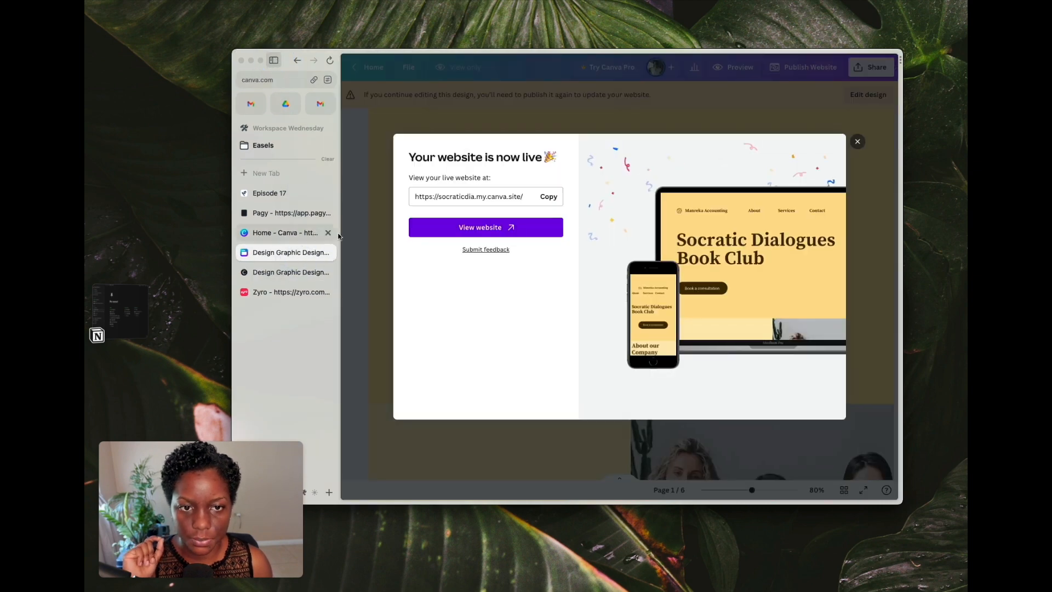
left_click(859, 146)
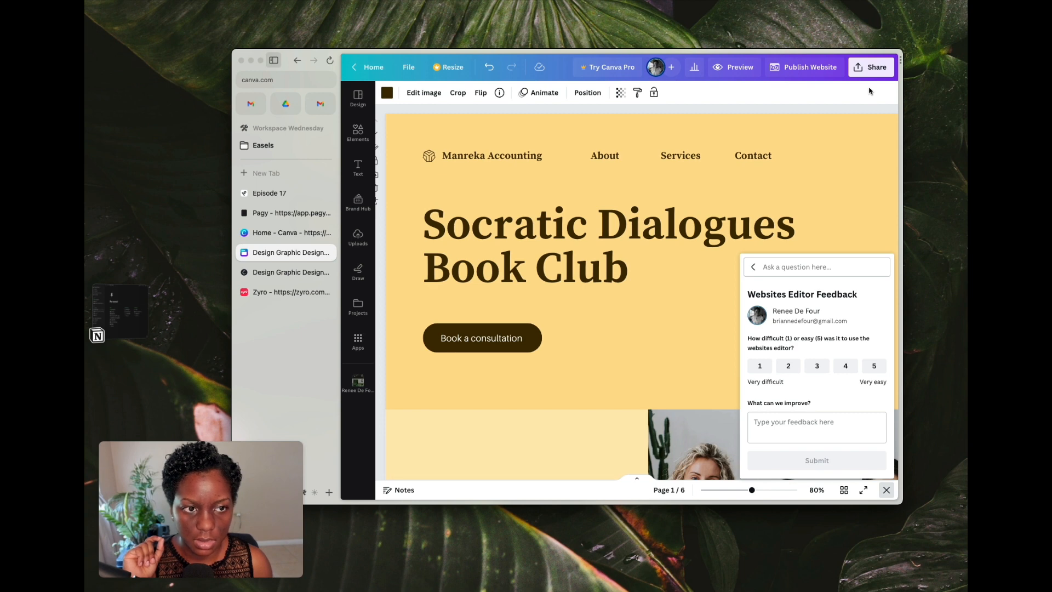
- Republish the website to the same free domain with its navigation option set to "With navigation"
left_click(827, 67)
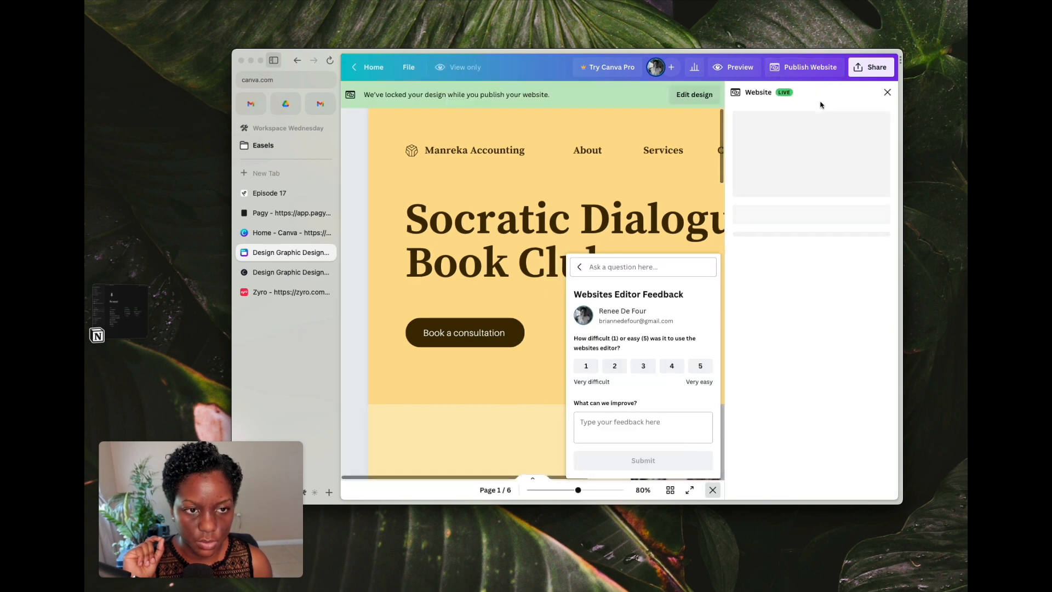
left_click(805, 248)
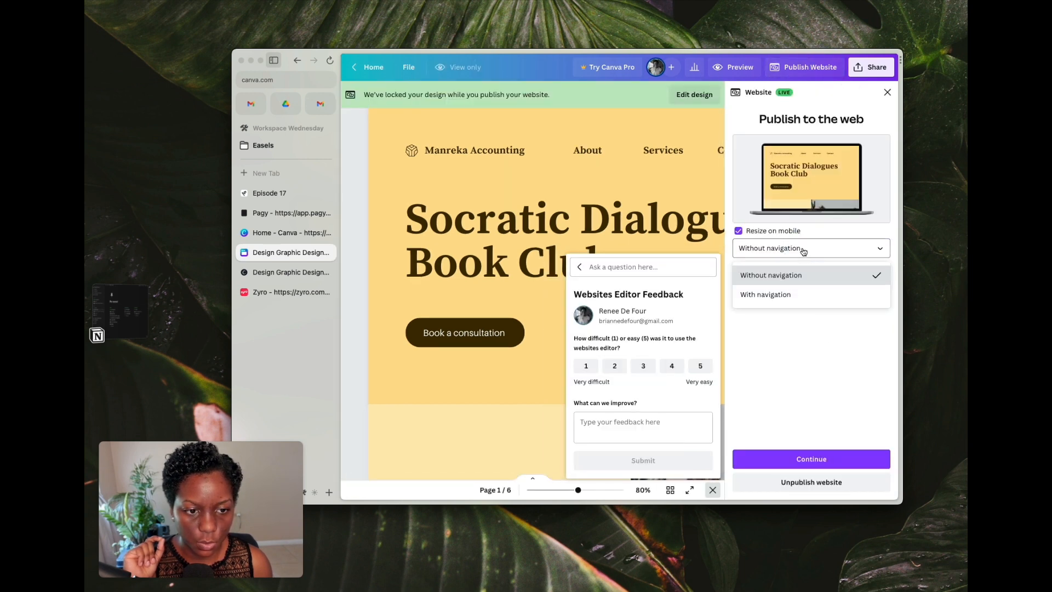
left_click(772, 294)
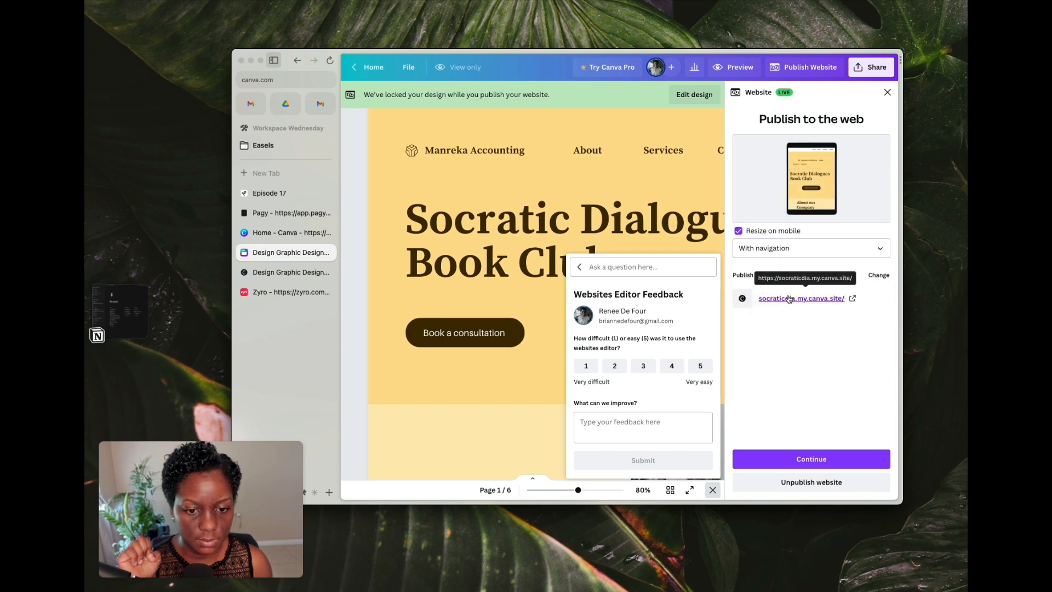
left_click(791, 459)
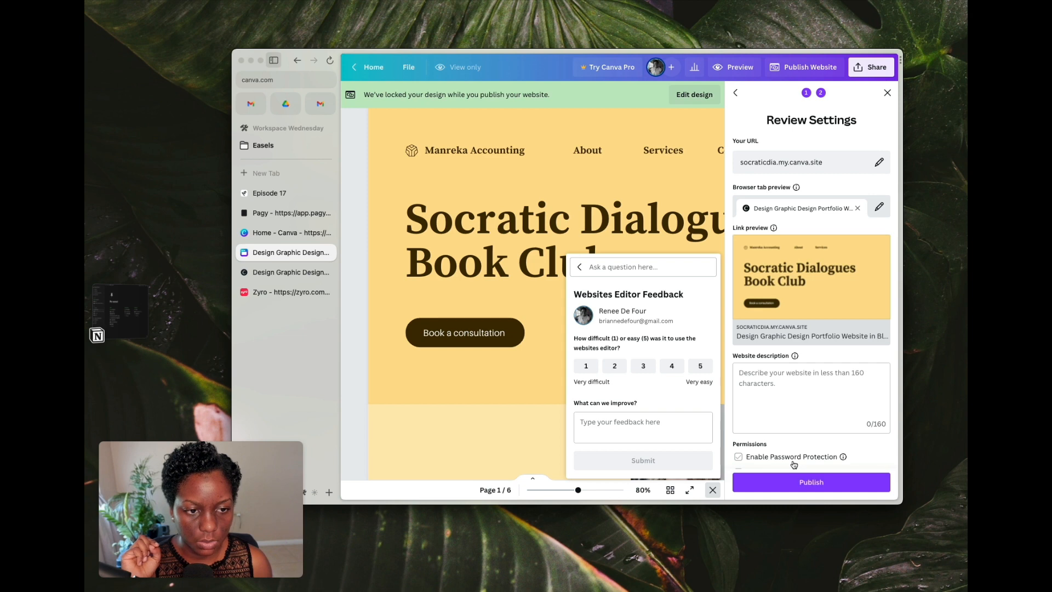
left_click(793, 483)
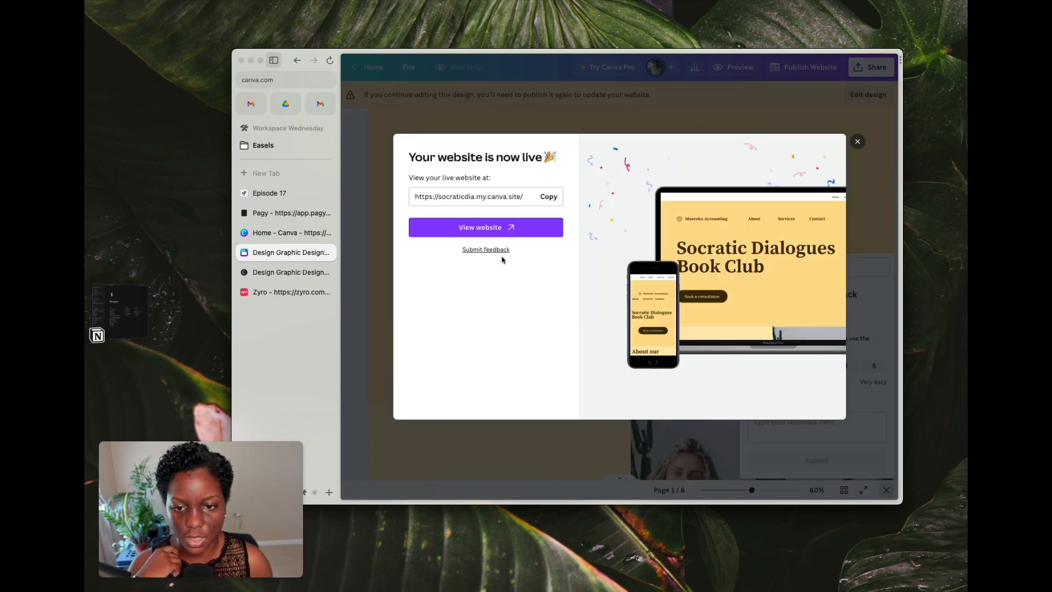
- Open the republished website at full width and test its Contact, Services, About and Home links
left_click(487, 226)
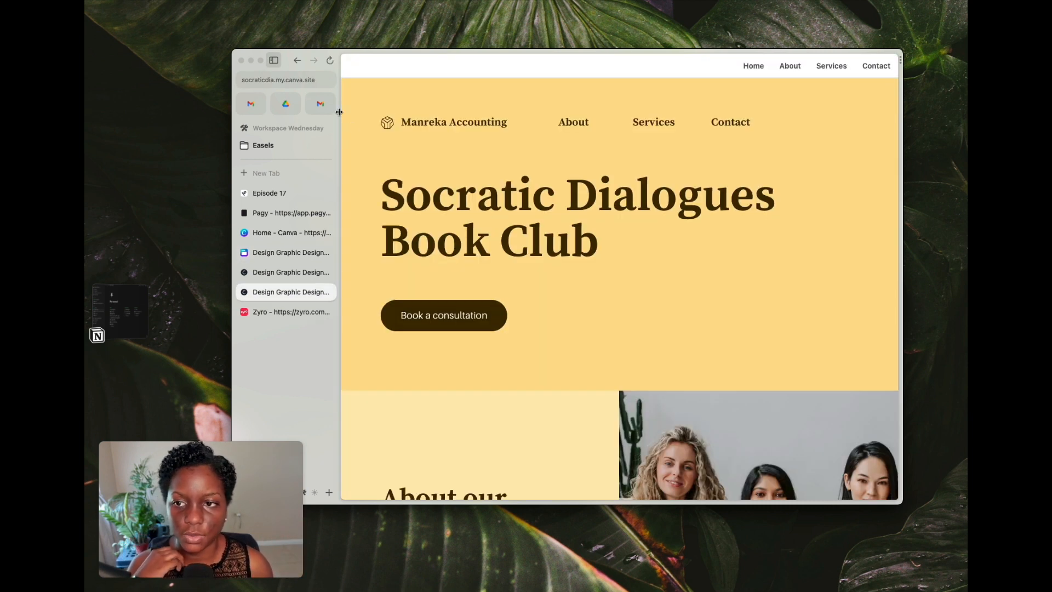
left_click(274, 60)
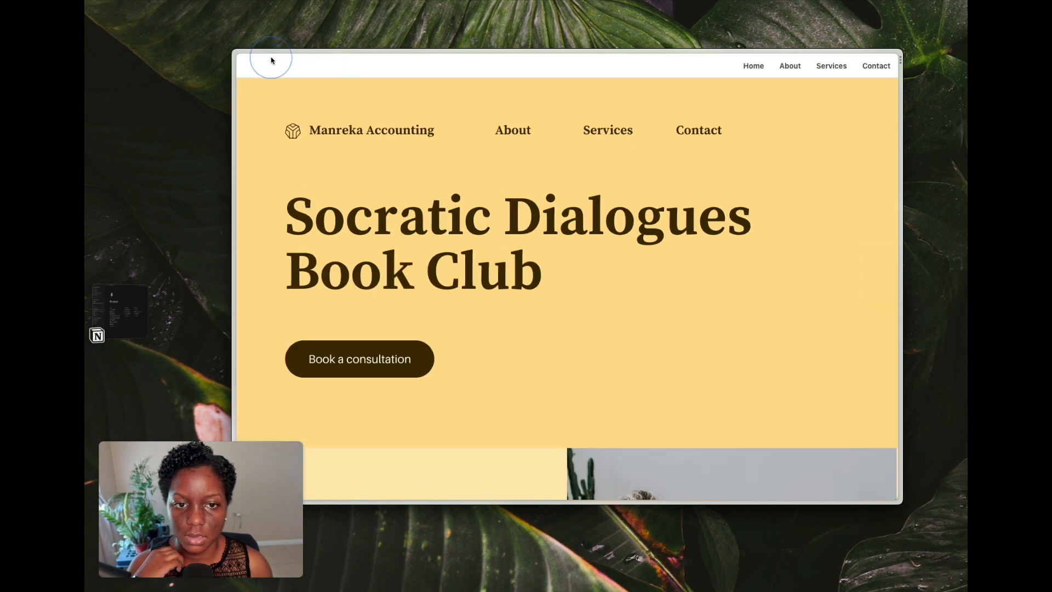
left_click(700, 135)
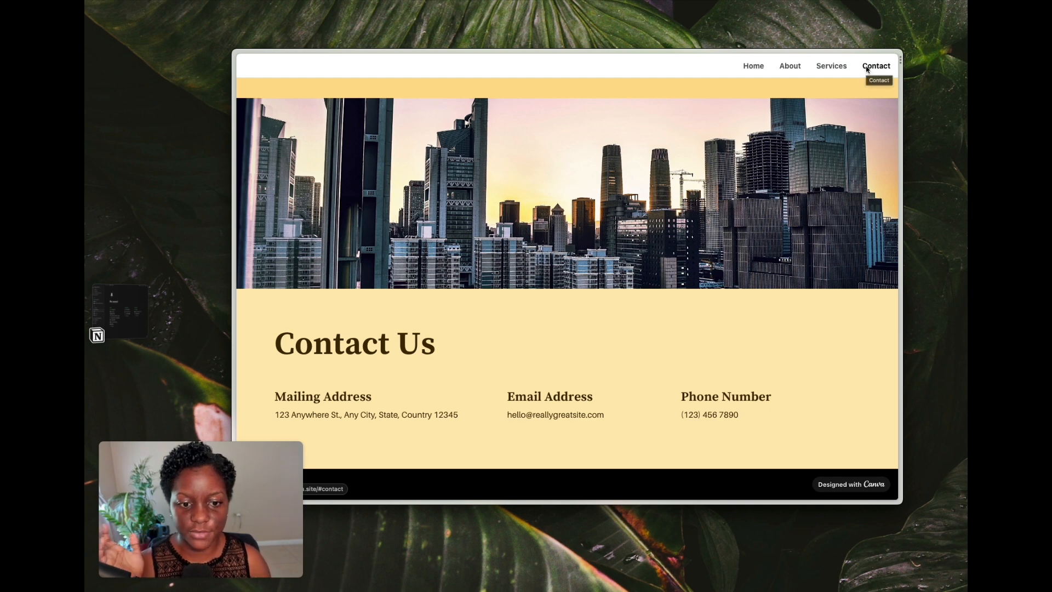
left_click(829, 67)
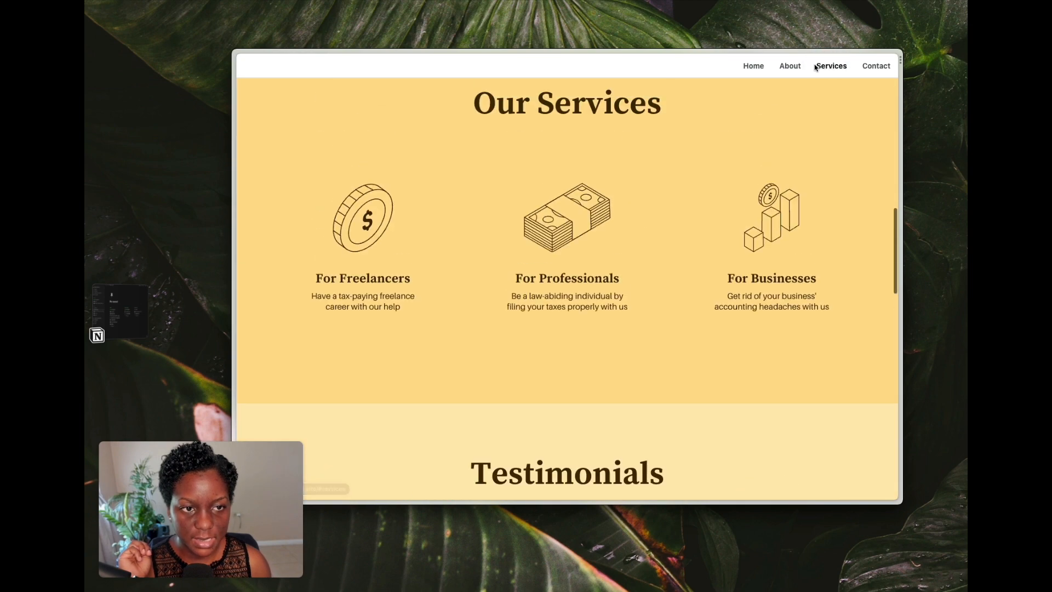
left_click(791, 66)
left_click(754, 67)
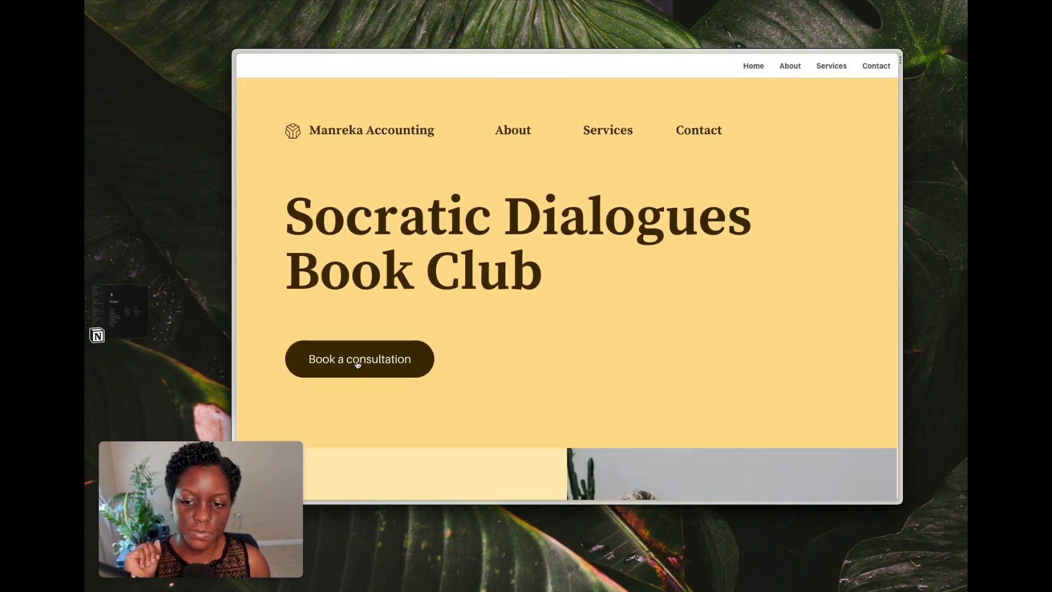
- Leave the live website for the Episode 17 easel and switch to the Notion app
mouse_move(231, 146)
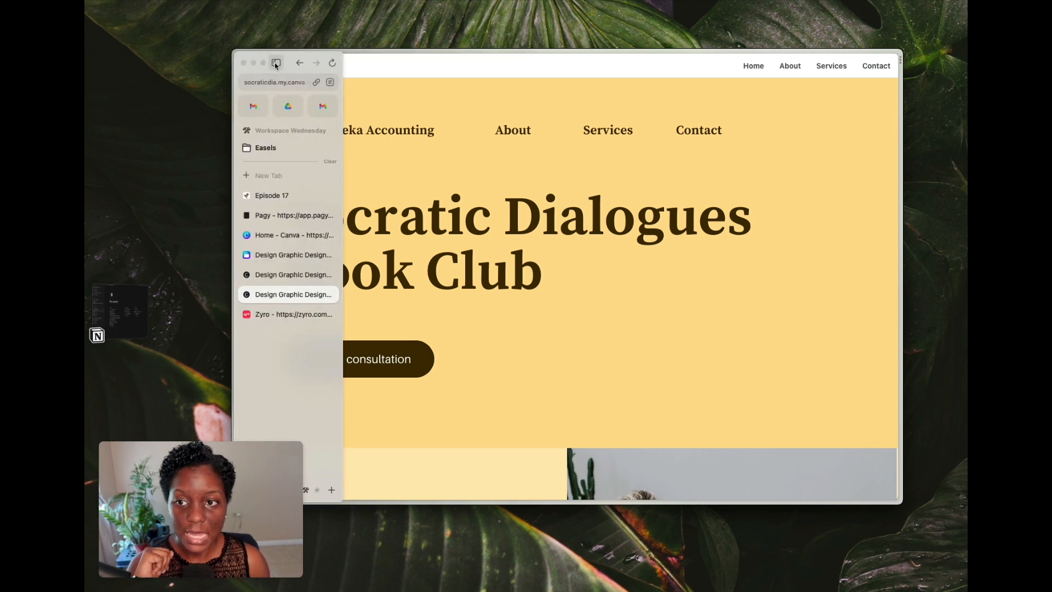
left_click(276, 63)
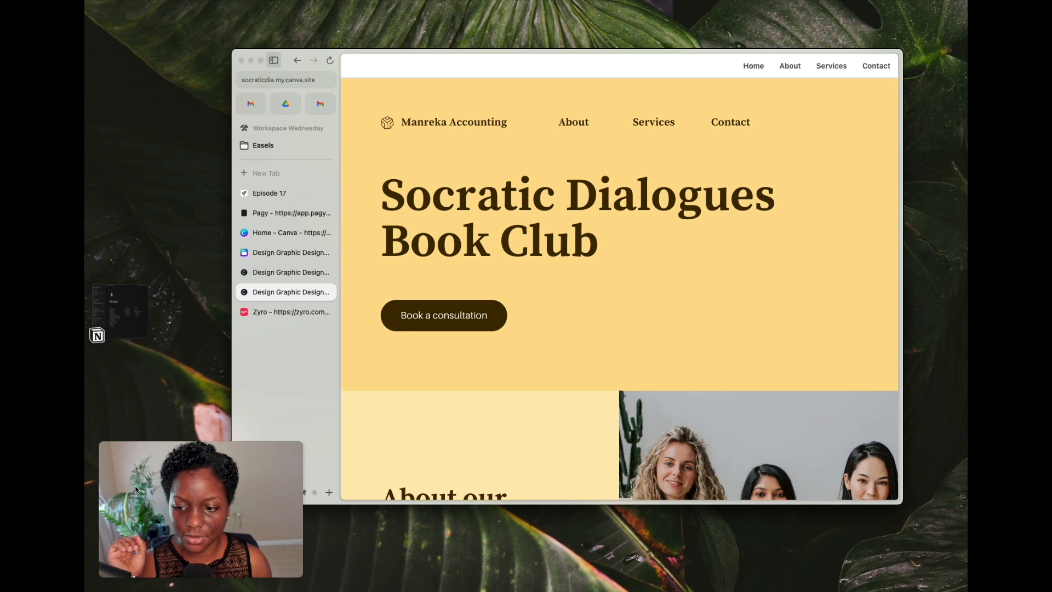
left_click_drag(137, 490, 790, 486)
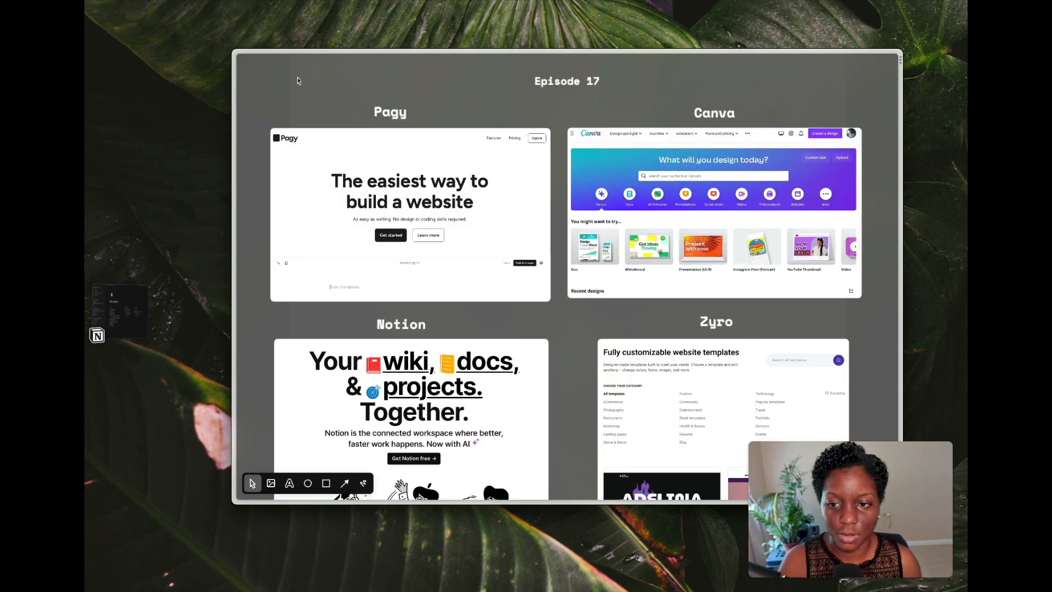
key("super+a")
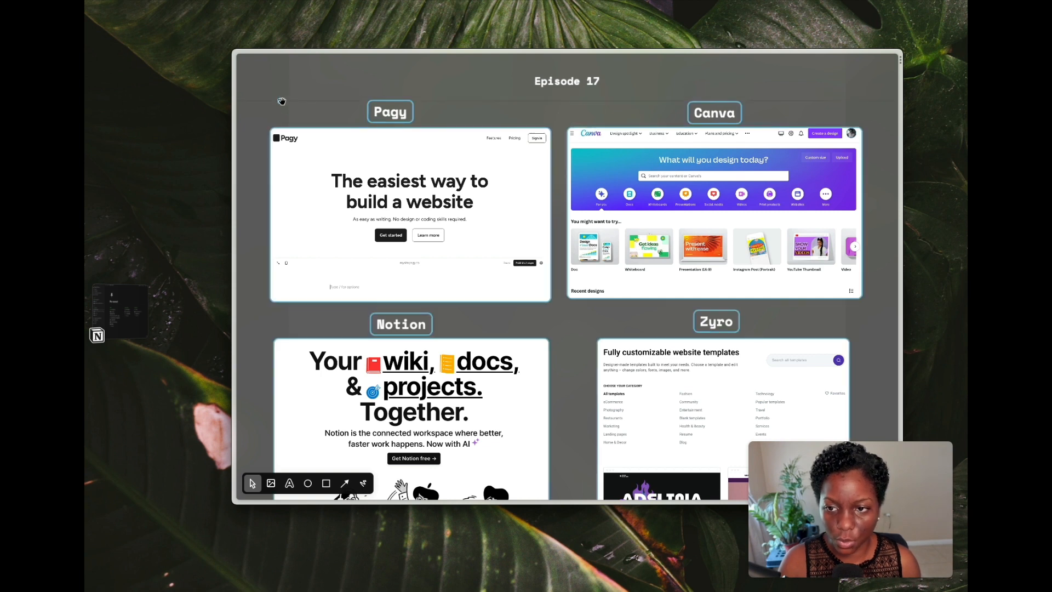
left_click(121, 297)
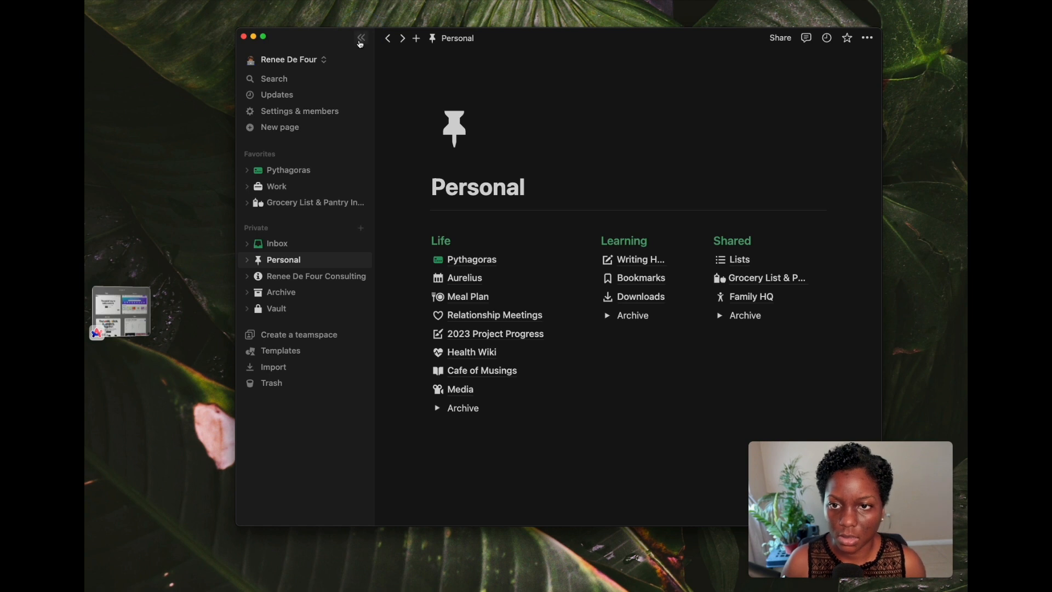
- Collapse the sidebar and create a sub-page titled "Socratic Dialogues" beneath the Personal page's existing content
left_click(360, 38)
left_click(396, 457)
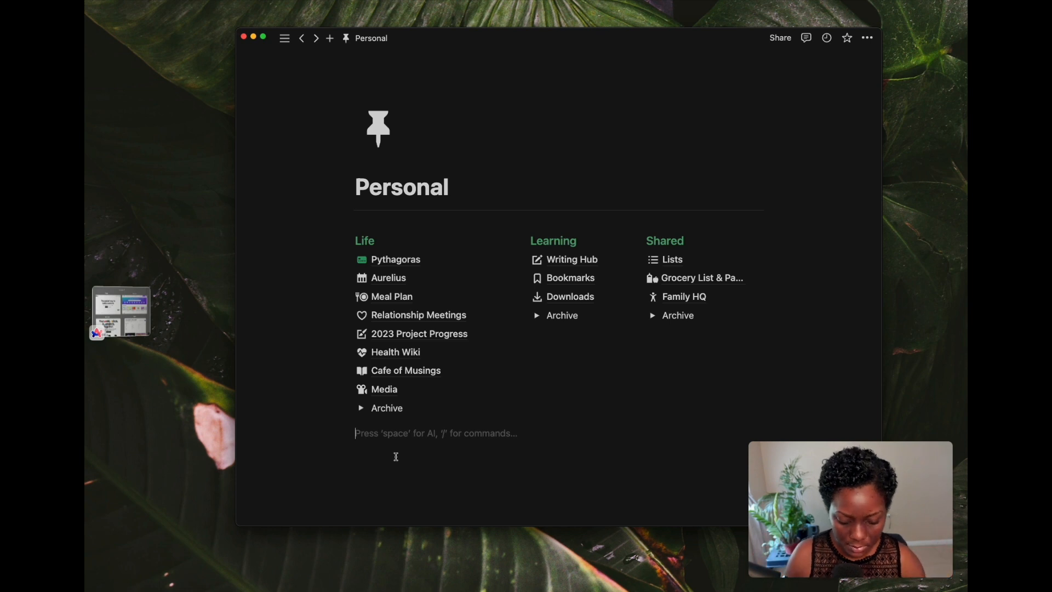
type("/page")
key("Return")
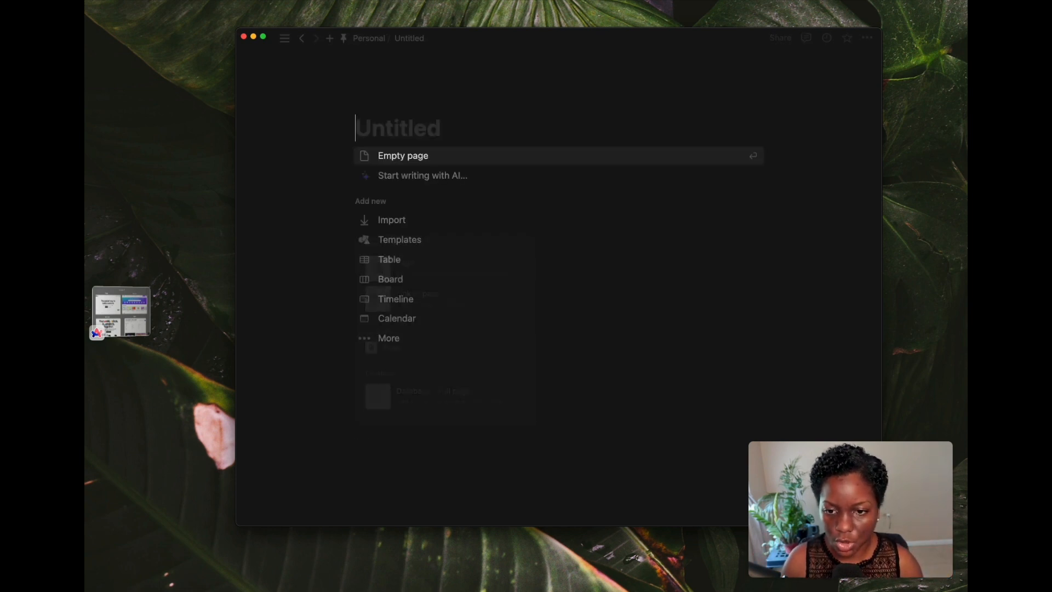
type("Socratc")
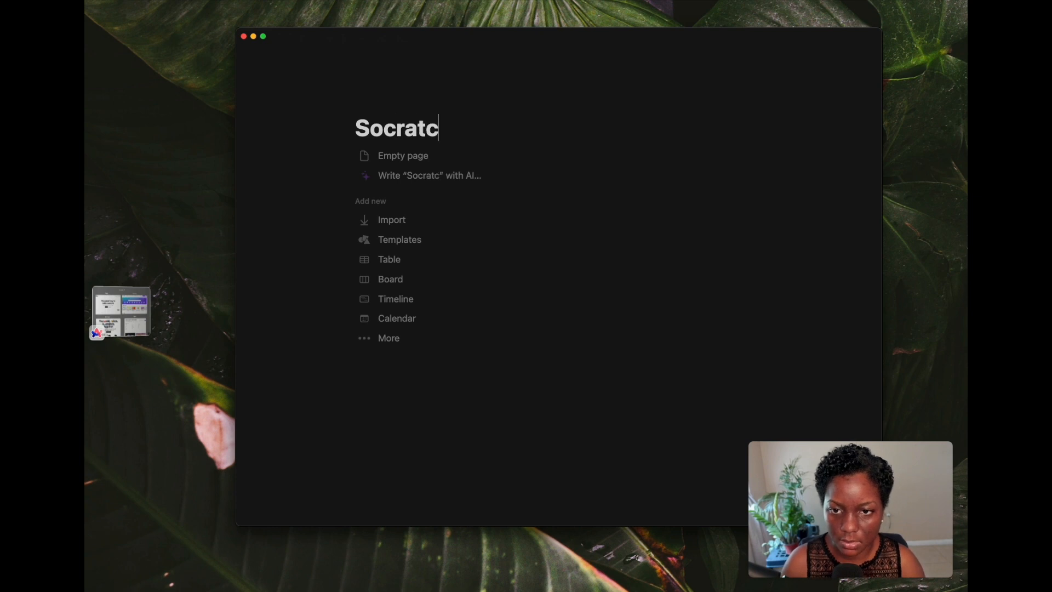
key("BackSpace")
type("ic Dialogues")
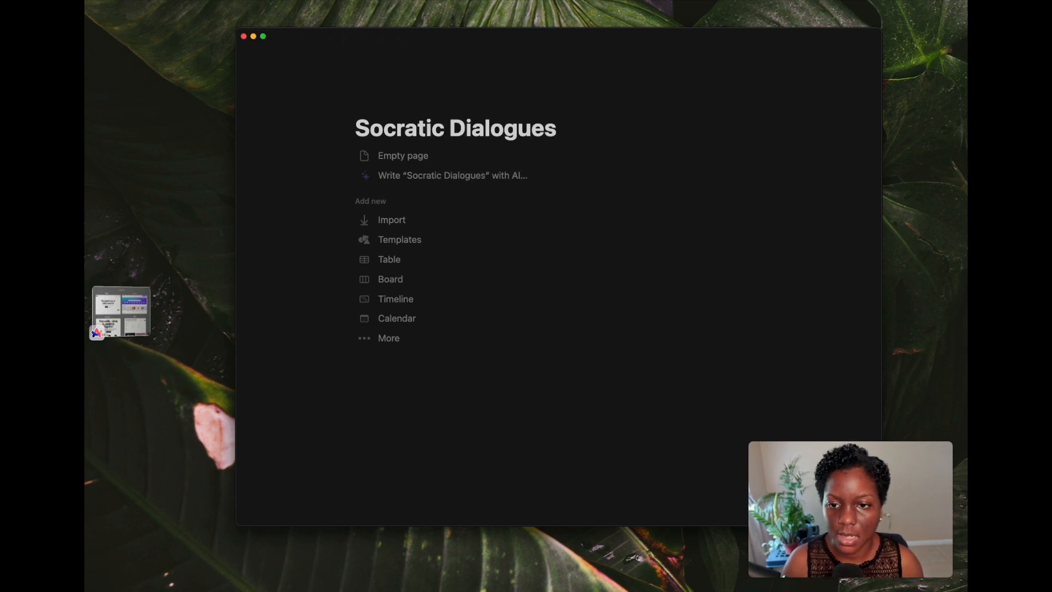
key("Return")
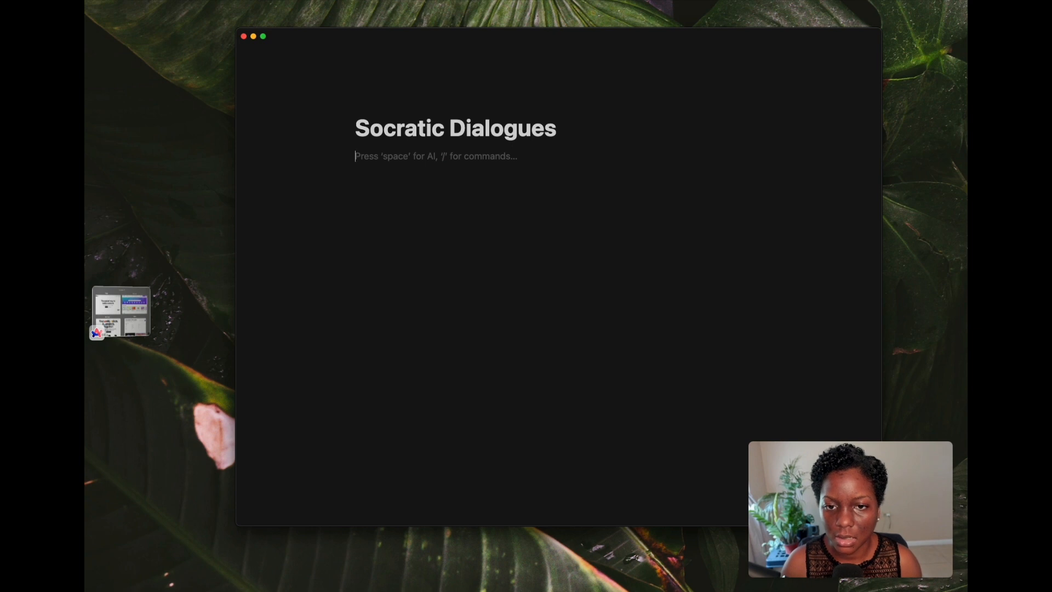
- Give the Socratic Dialogues page a white thought-bubble emoji as its icon
mouse_move(433, 136)
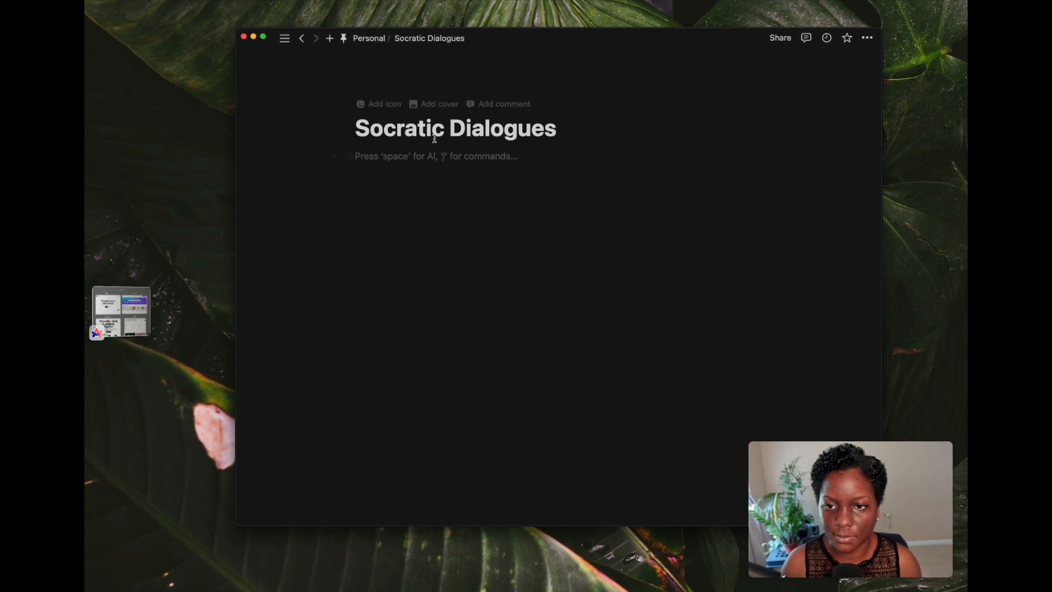
left_click(393, 105)
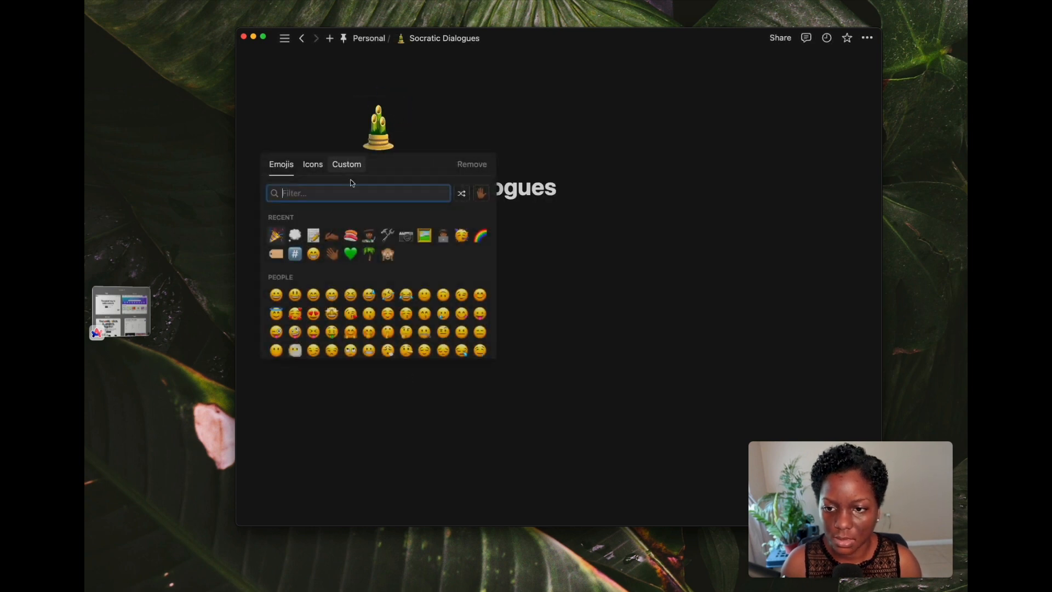
left_click(295, 235)
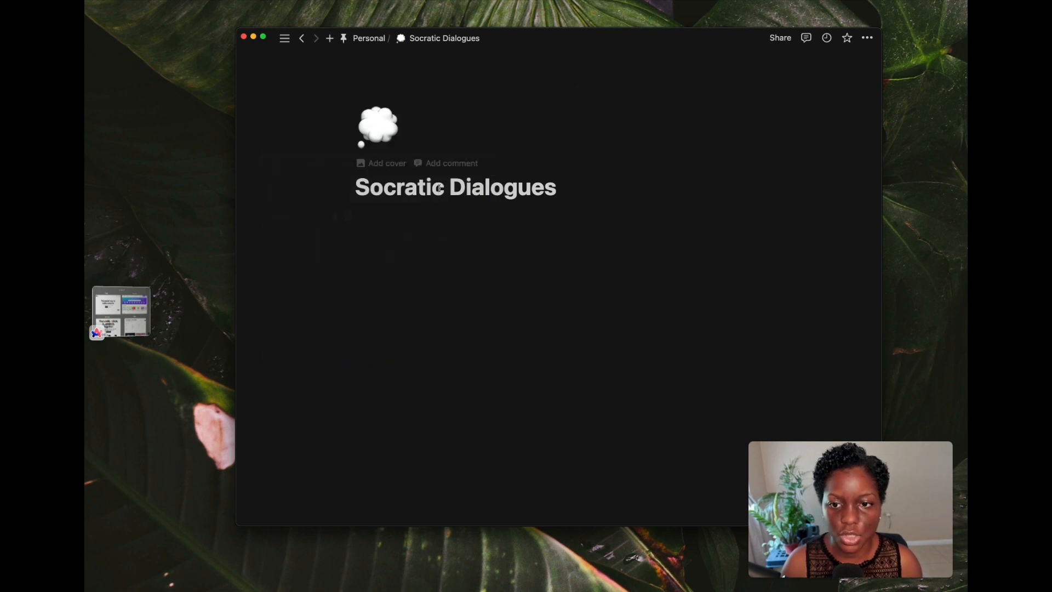
- Add a cover to the page and set it to the Rijksmuseum church interior painting with columns and small figures
left_click(399, 171)
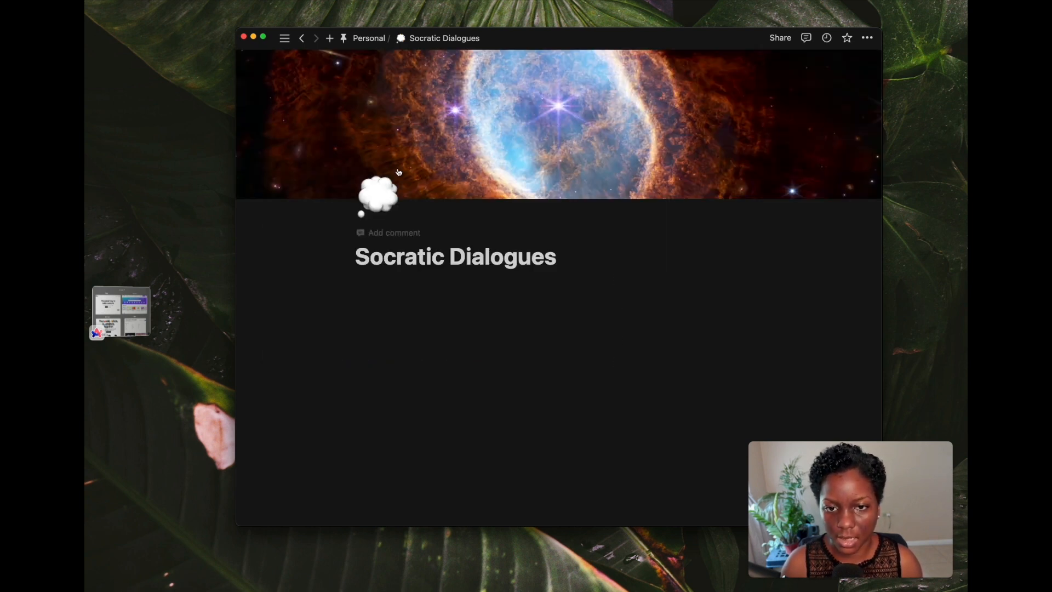
left_click(701, 187)
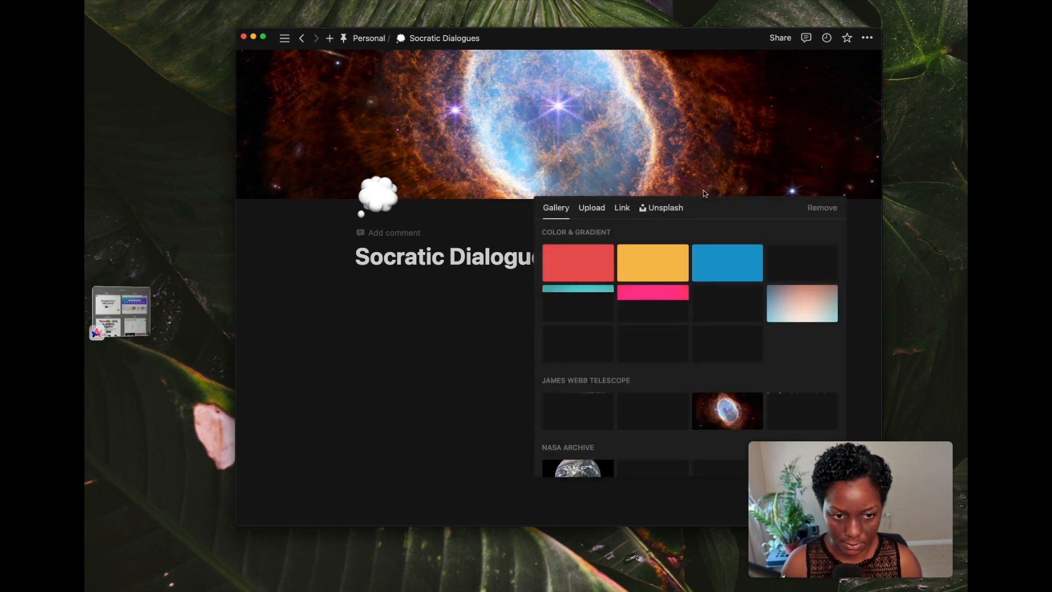
scroll(765, 293, "down", 1)
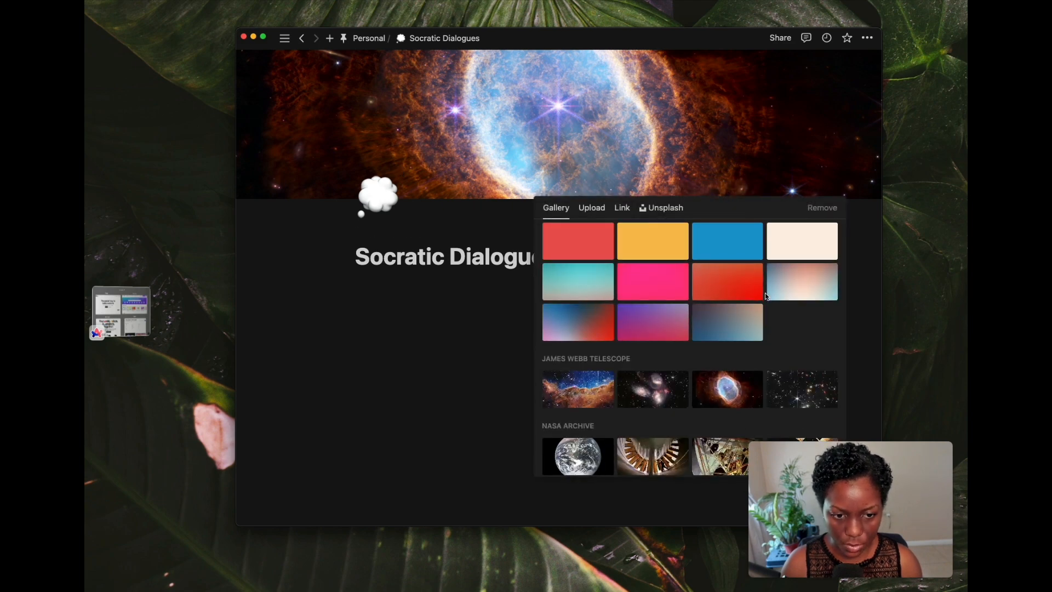
scroll(732, 300, "down", 10)
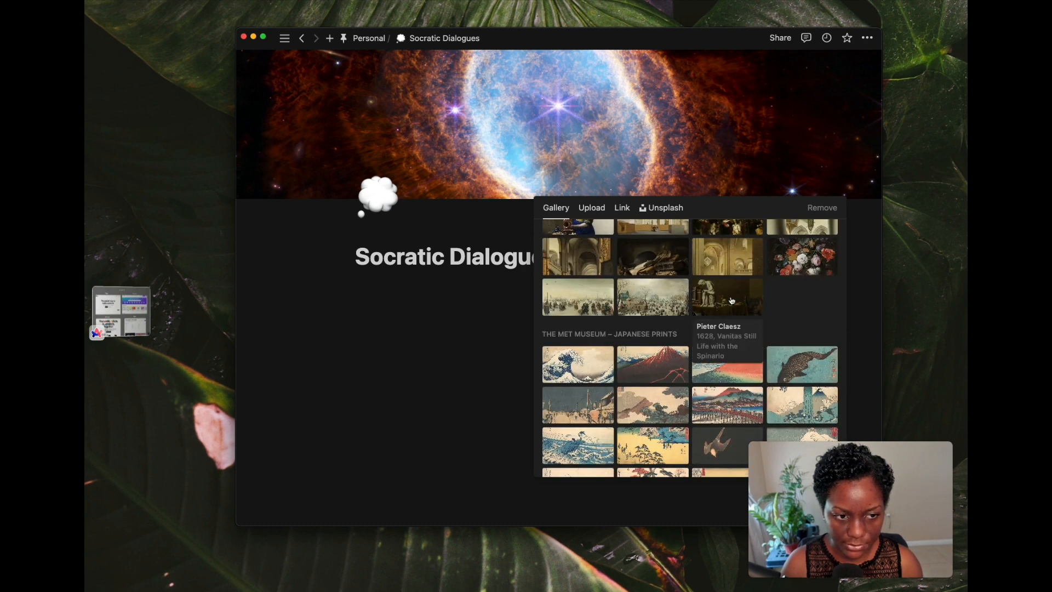
scroll(731, 300, "up", 2)
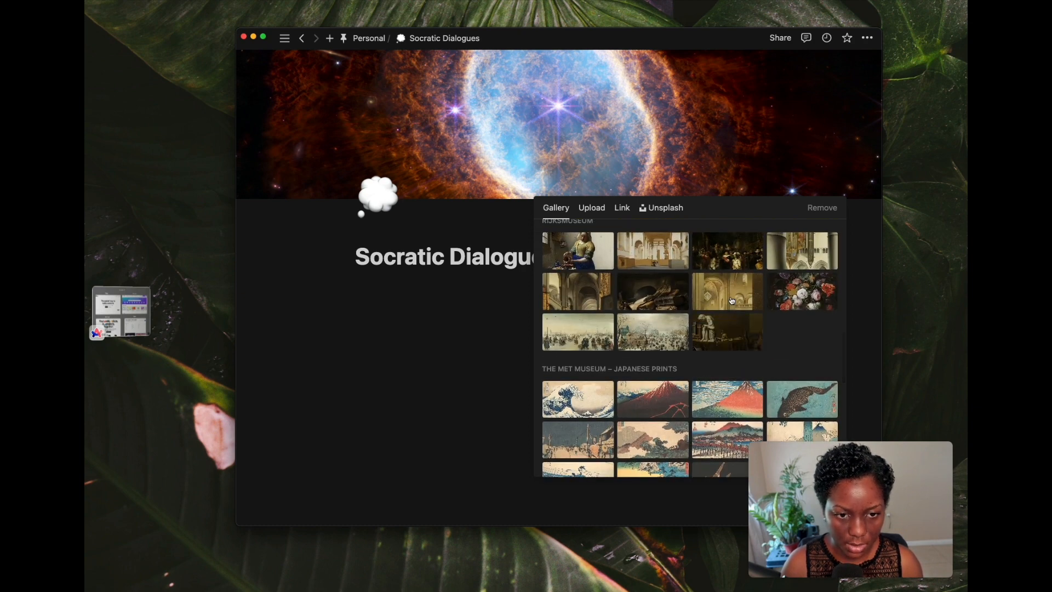
left_click(591, 305)
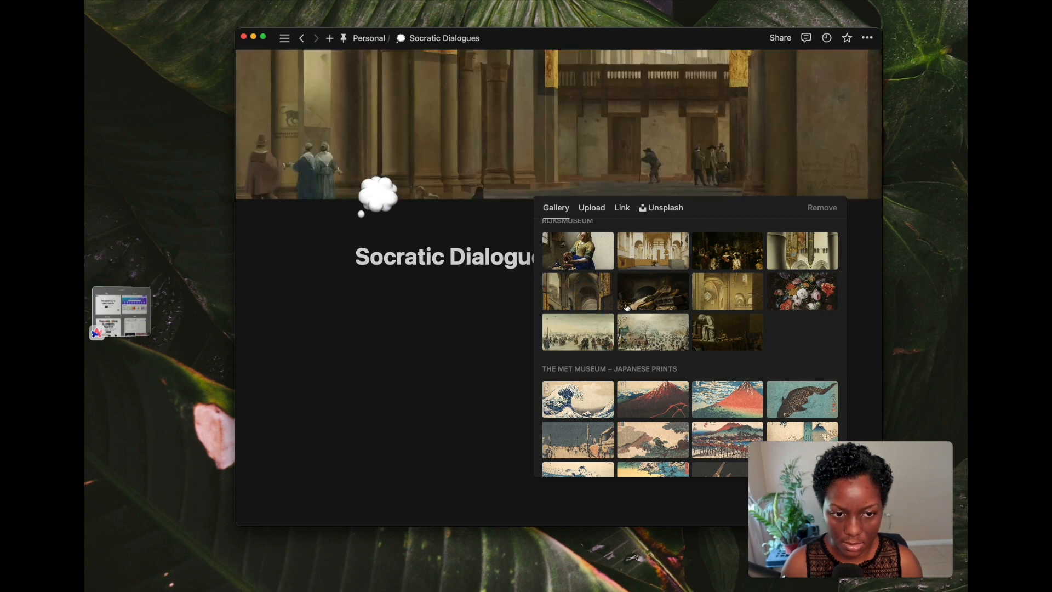
- Try the golden church interior and the floral still life from the Rijksmuseum collection as the cover
scroll(658, 307, "down", 1)
left_click(727, 286)
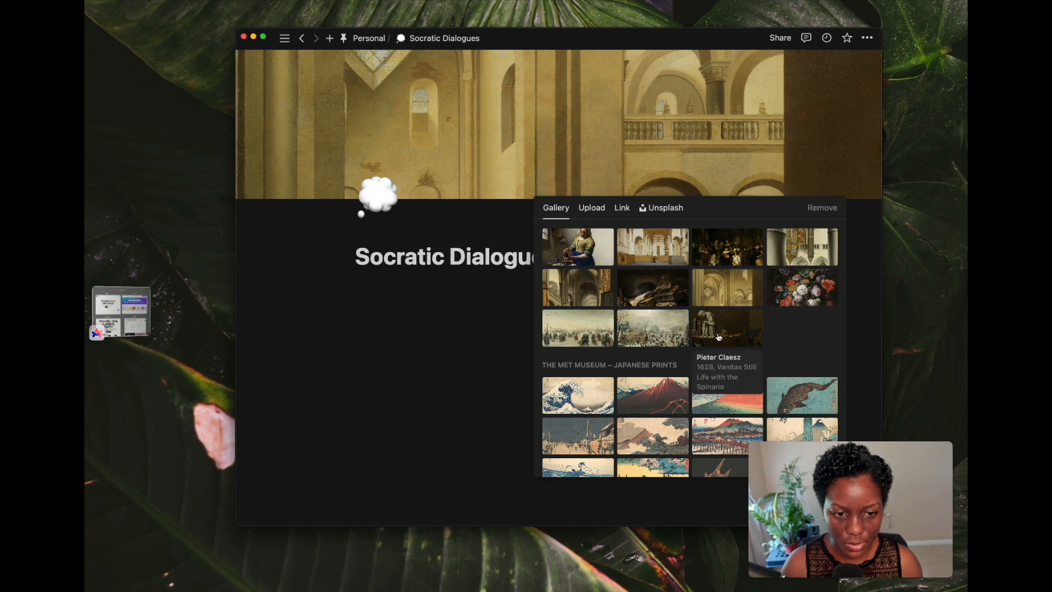
left_click(807, 288)
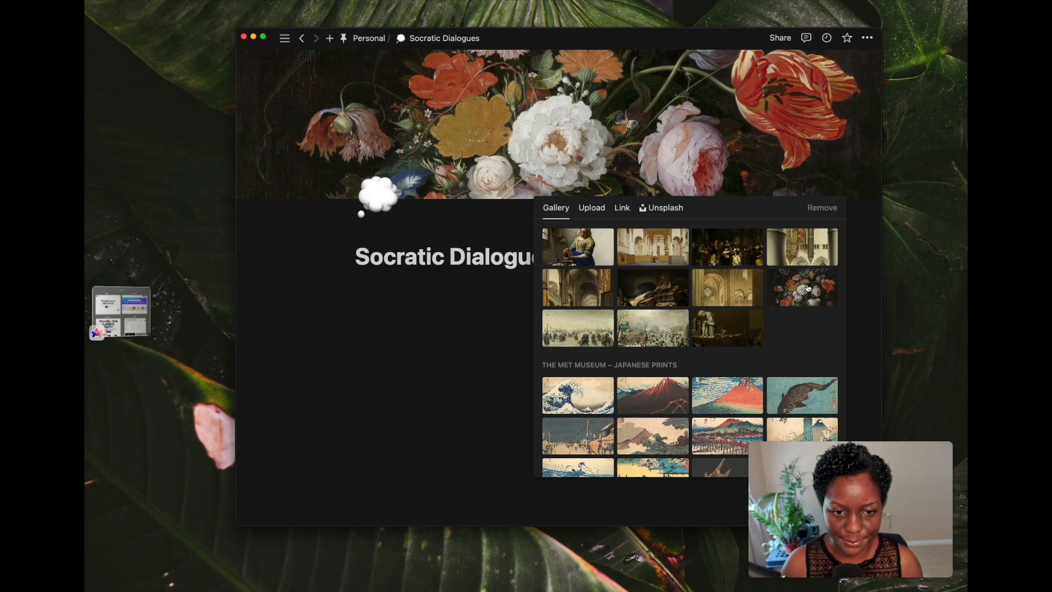
- Reapply the Rijksmuseum church interior with columns and small figures as the cover and close the cover picker
scroll(582, 297, "up", 2)
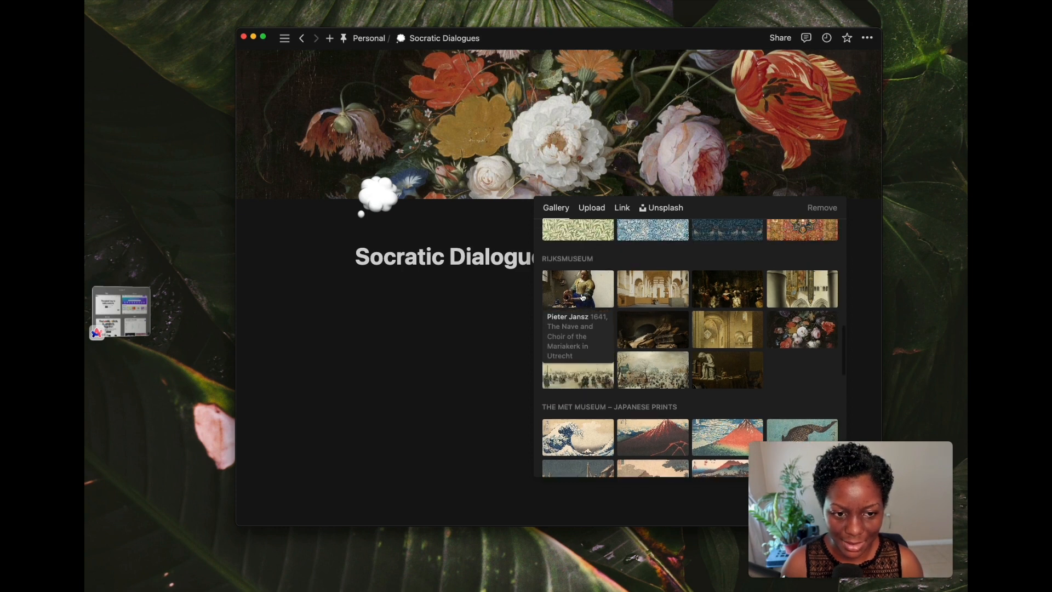
scroll(586, 313, "up", 1)
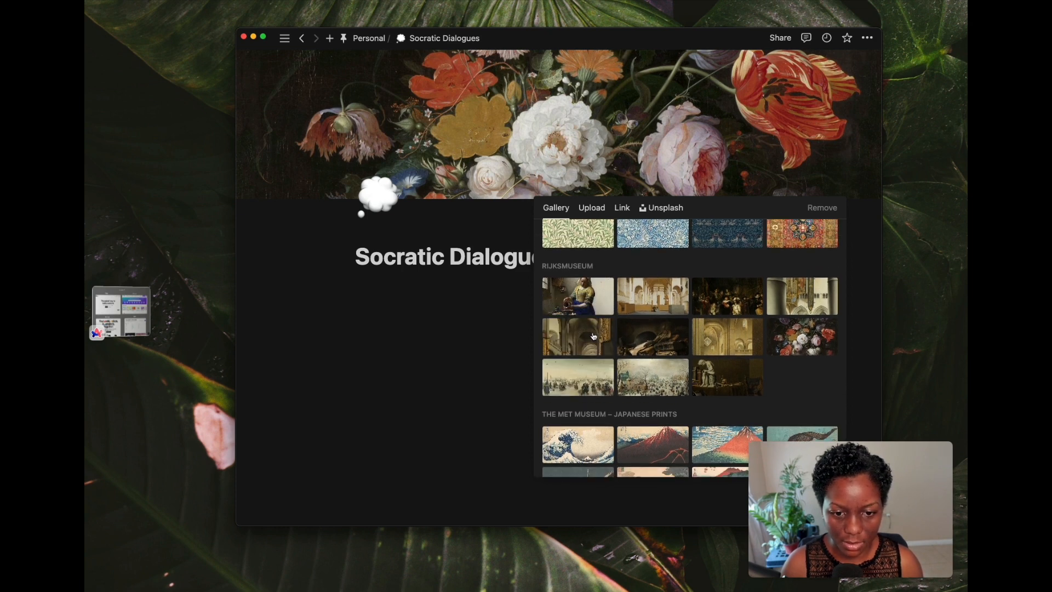
left_click(589, 337)
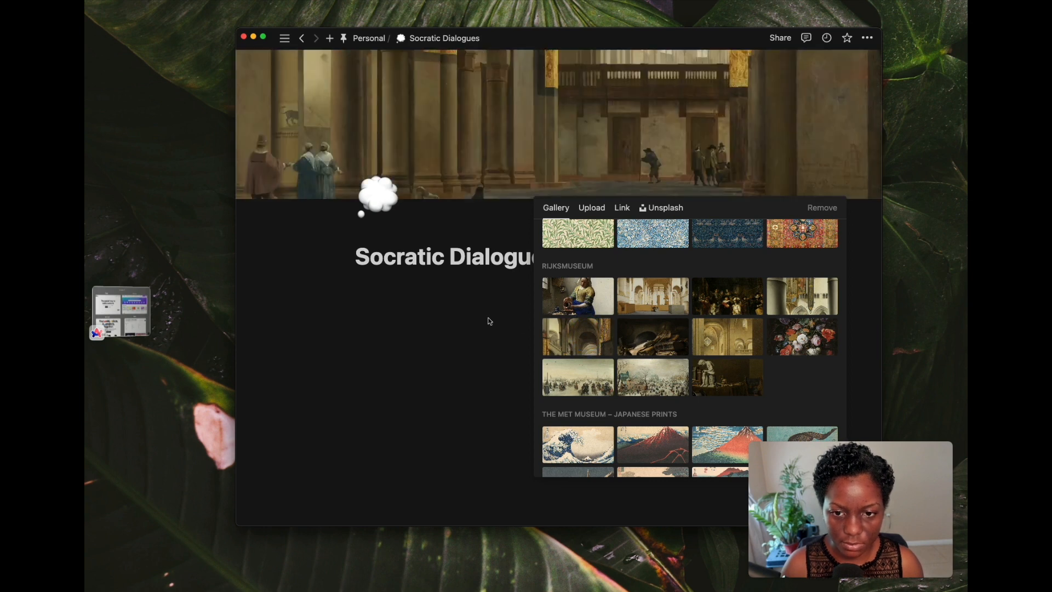
left_click(437, 286)
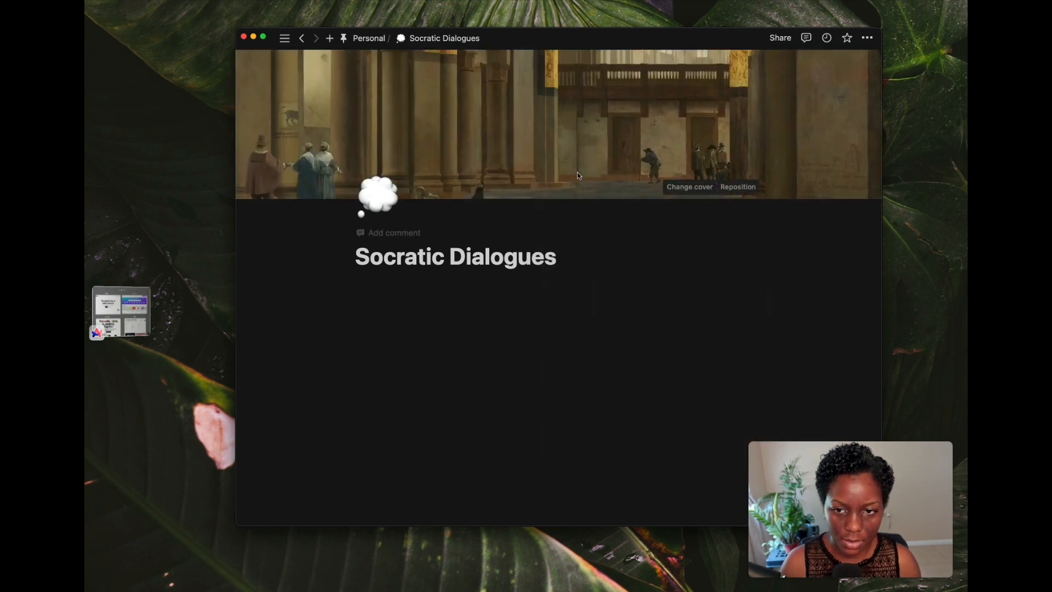
- Insert an empty quote block directly beneath the Socratic Dialogues page title
left_click(558, 260)
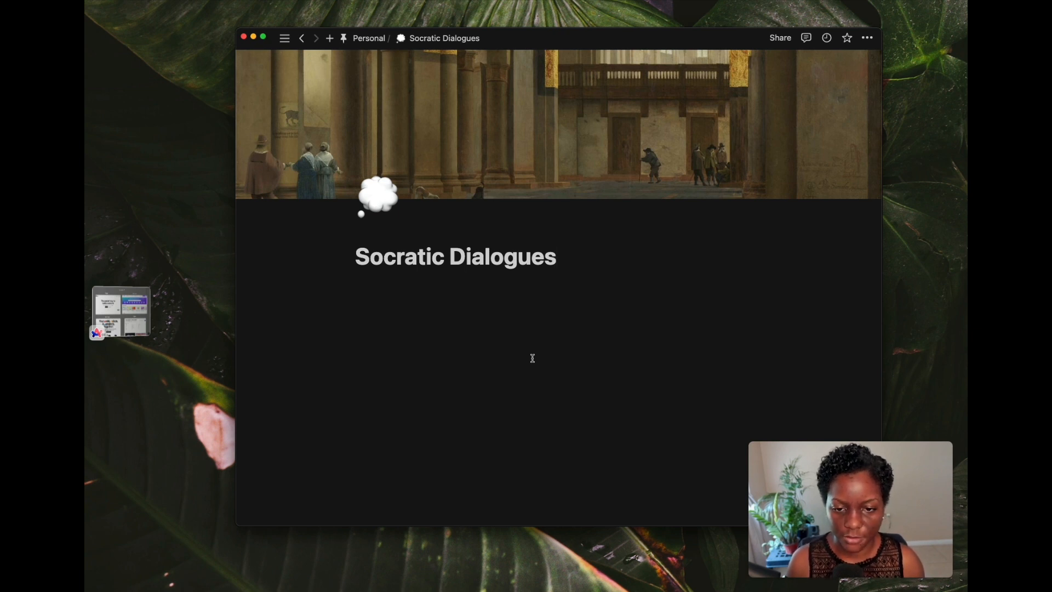
key("Return")
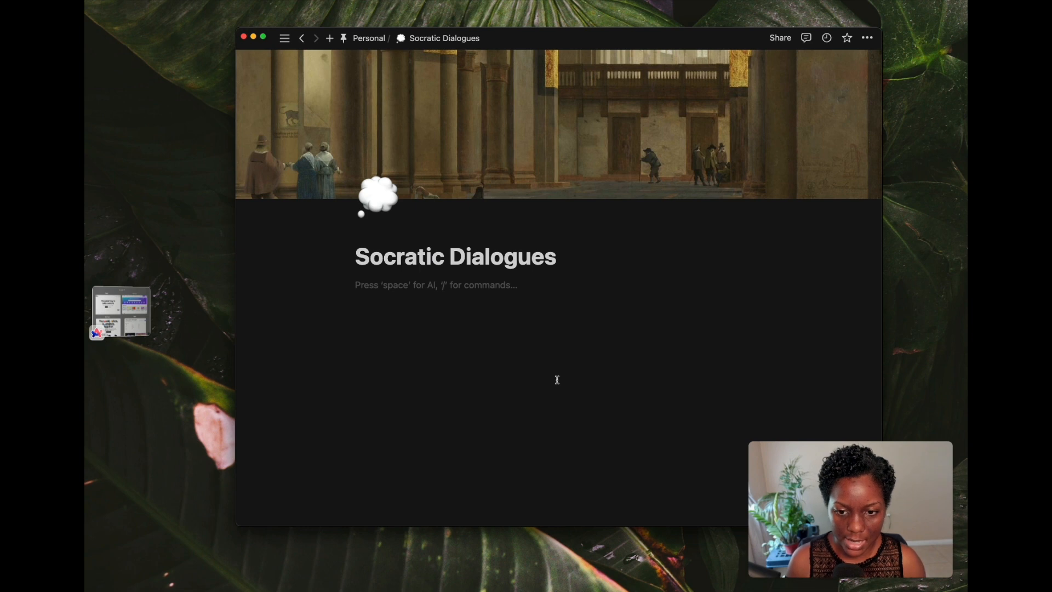
type("/")
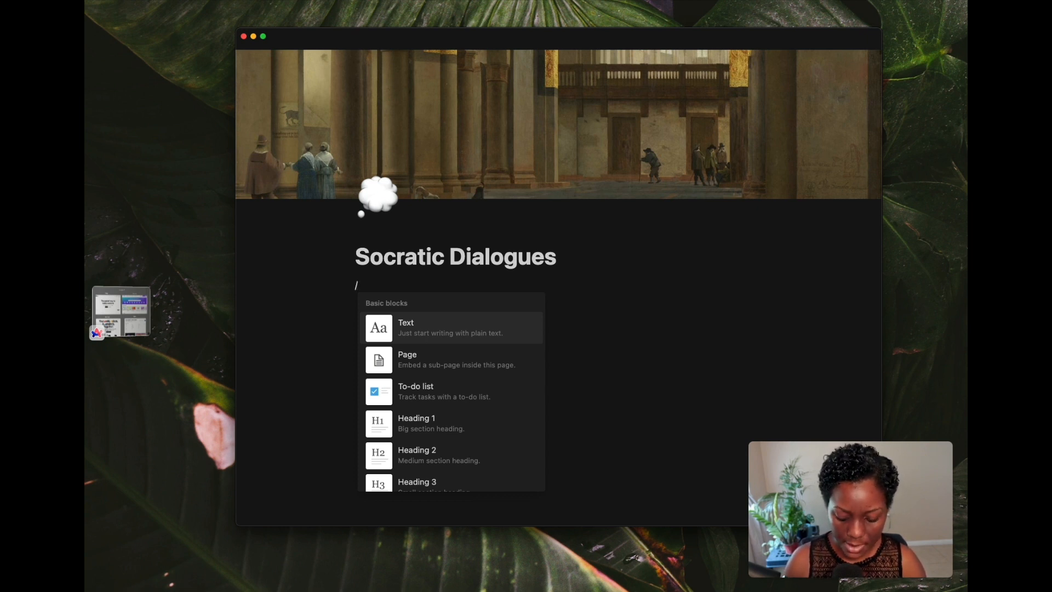
type("quo")
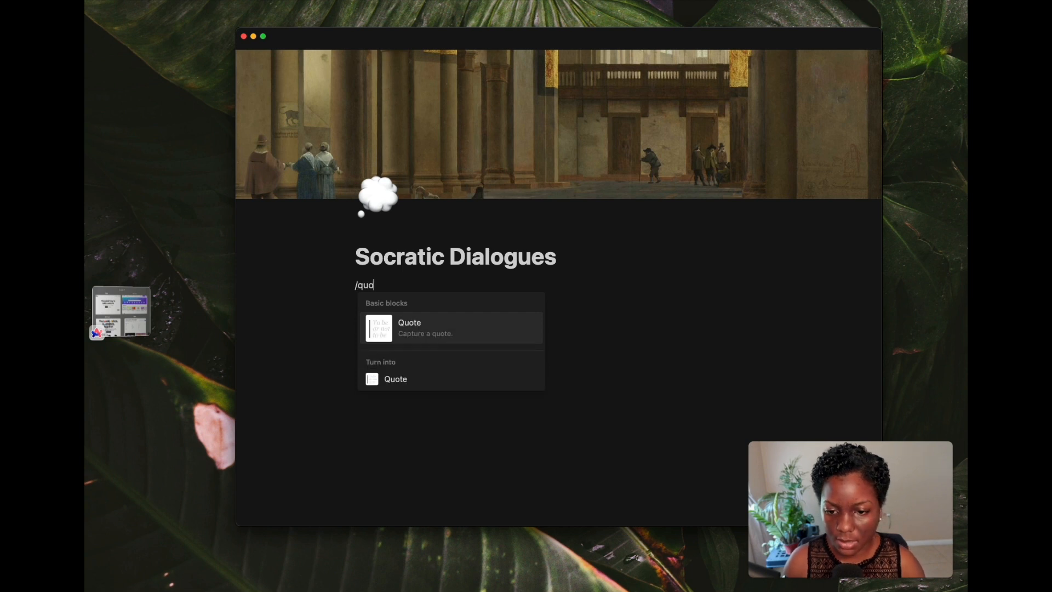
key("BackSpace")
key("BackSpace")
key("BackSpace")
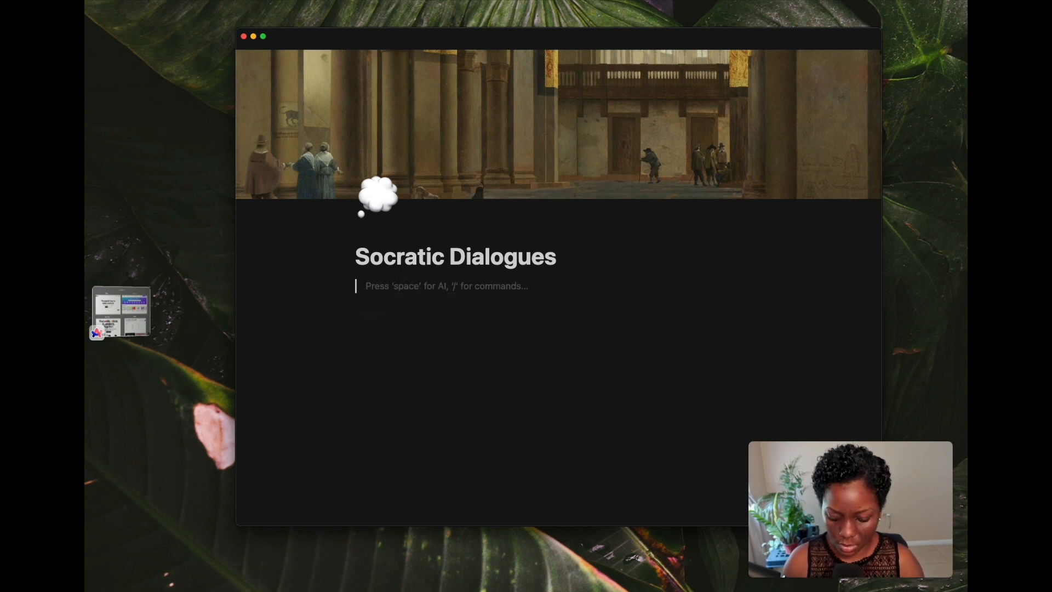
- Add a Heading 1 reading "Join Us!" below the quote block, leaving an empty line between them
key("Return")
type("/h1")
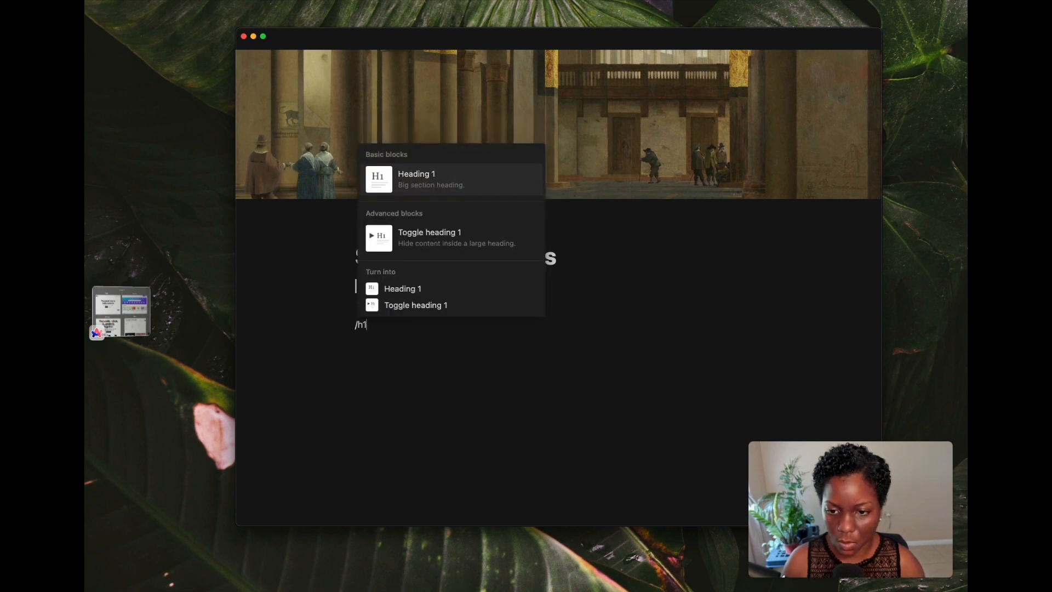
key("Return")
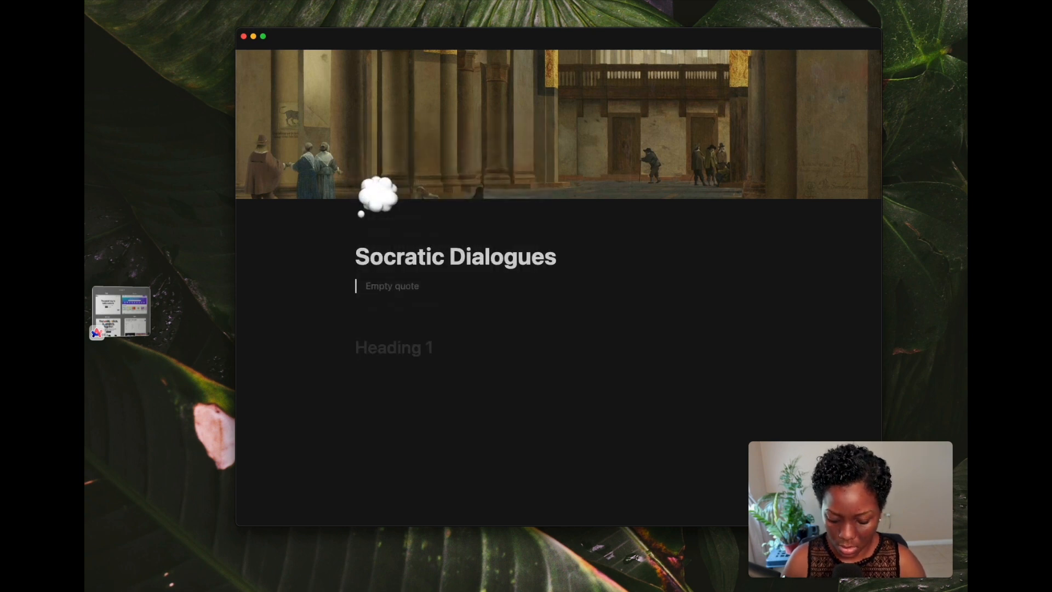
type("Join")
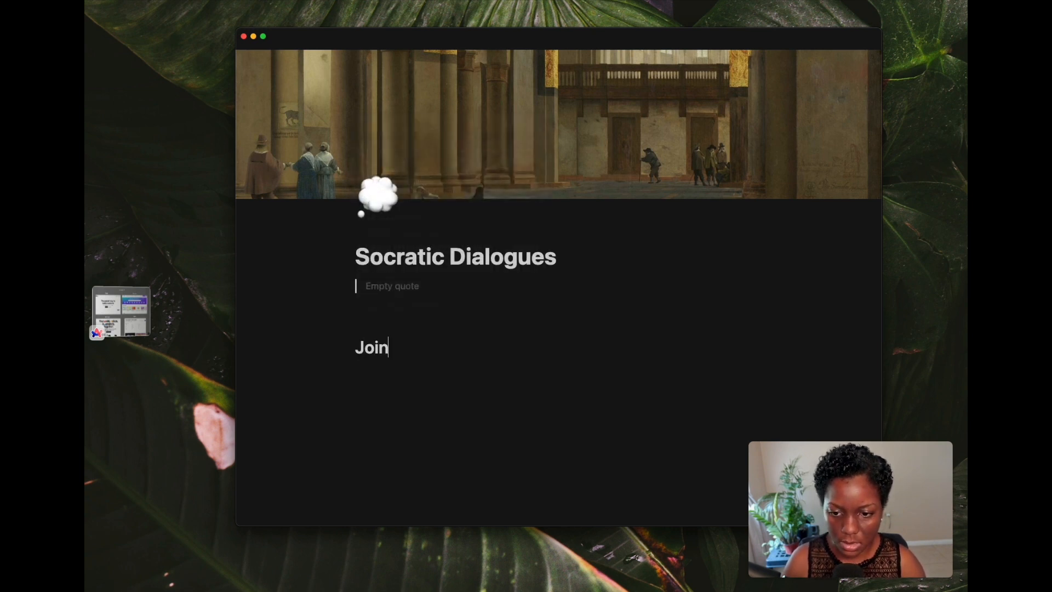
type(" Us!")
- Add a Heading 1 reading "About" below the "Join Us!" heading, separated by an empty line
key("Return")
key("Return")
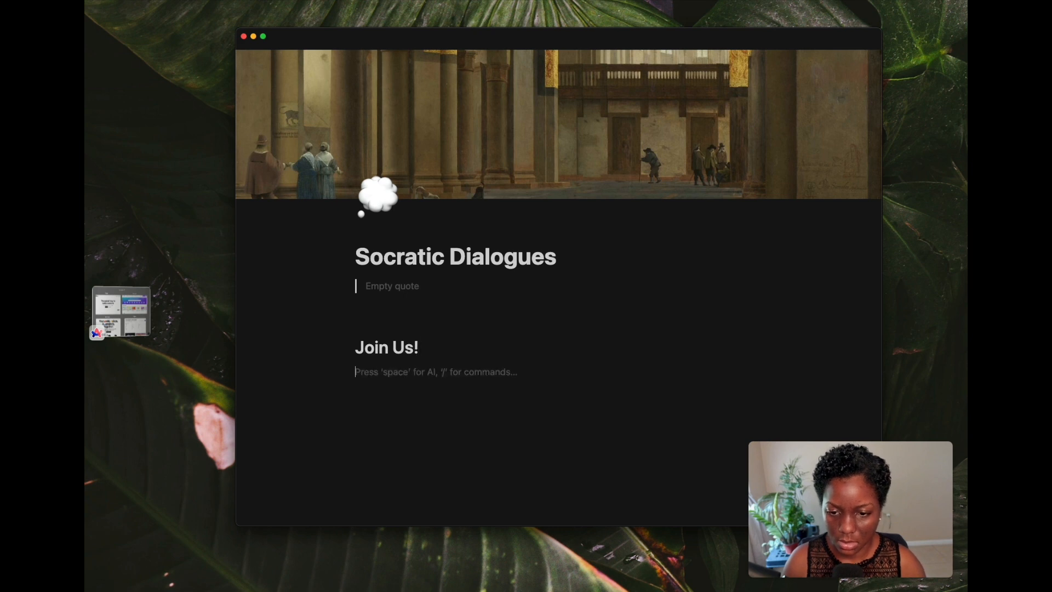
type("/h1")
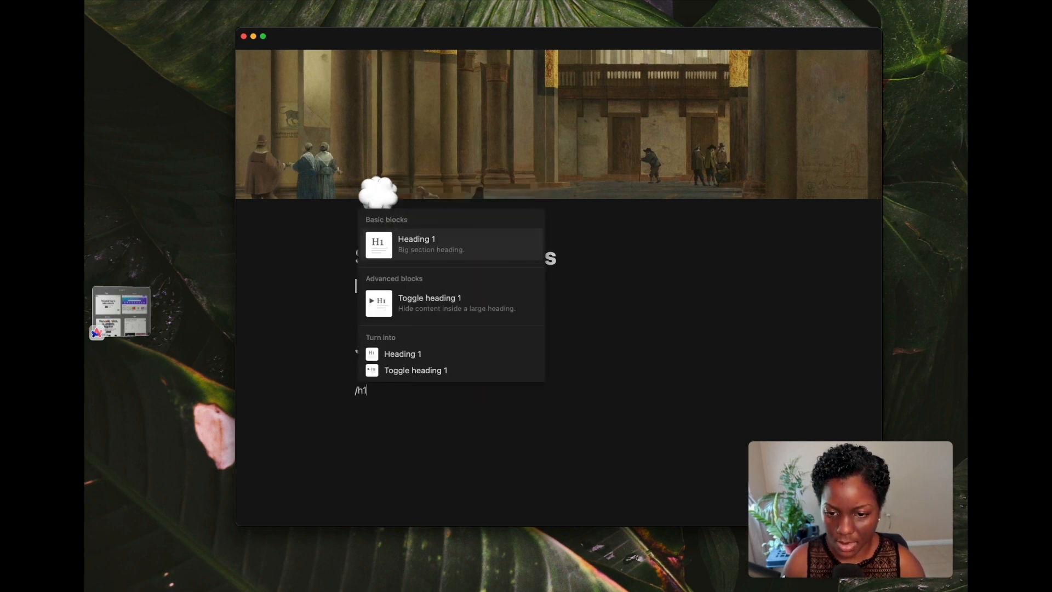
key("Return")
type("About")
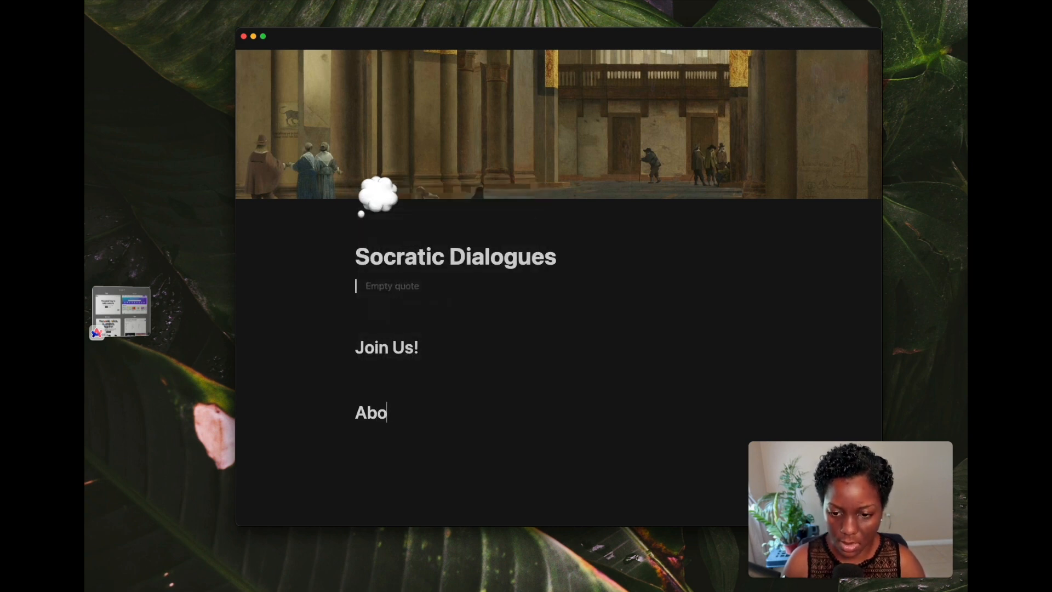
- Add a Heading 1 reading "Contact" below the "About" heading, separated by an empty line
key("Return")
key("Return")
type("/h1")
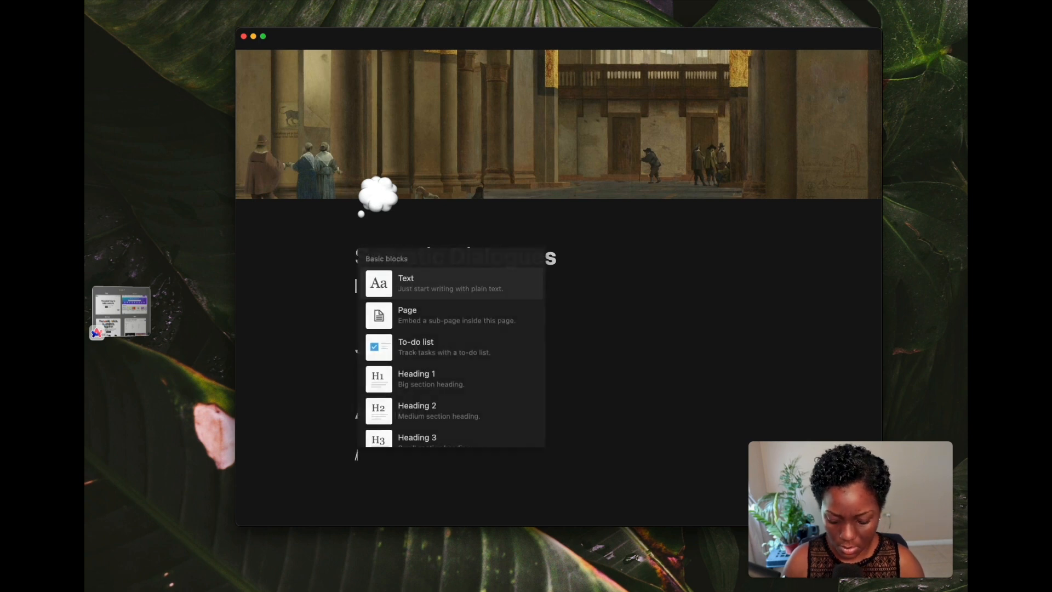
key("Return")
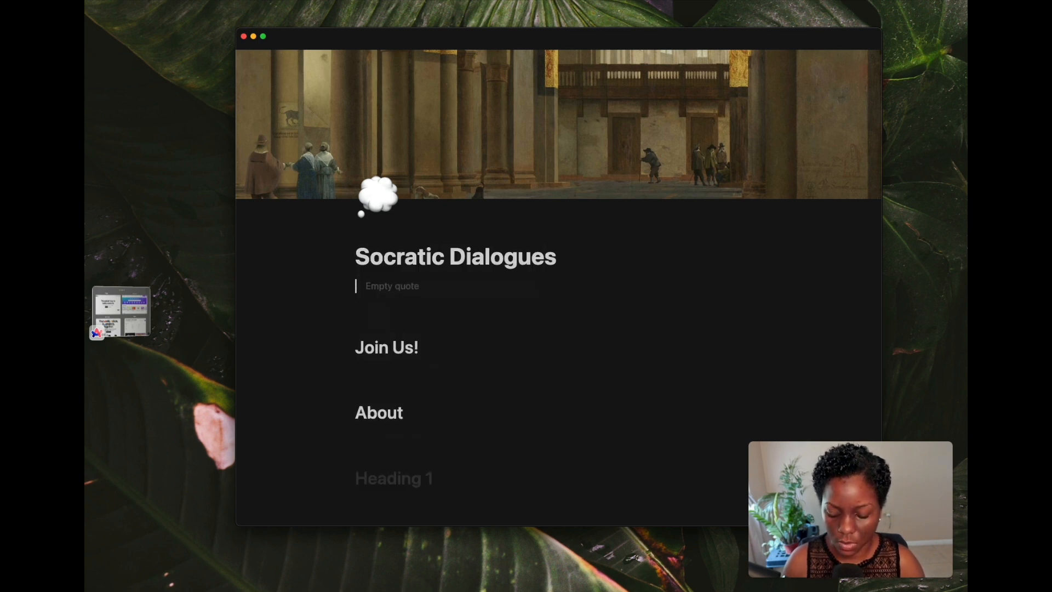
type("Contact")
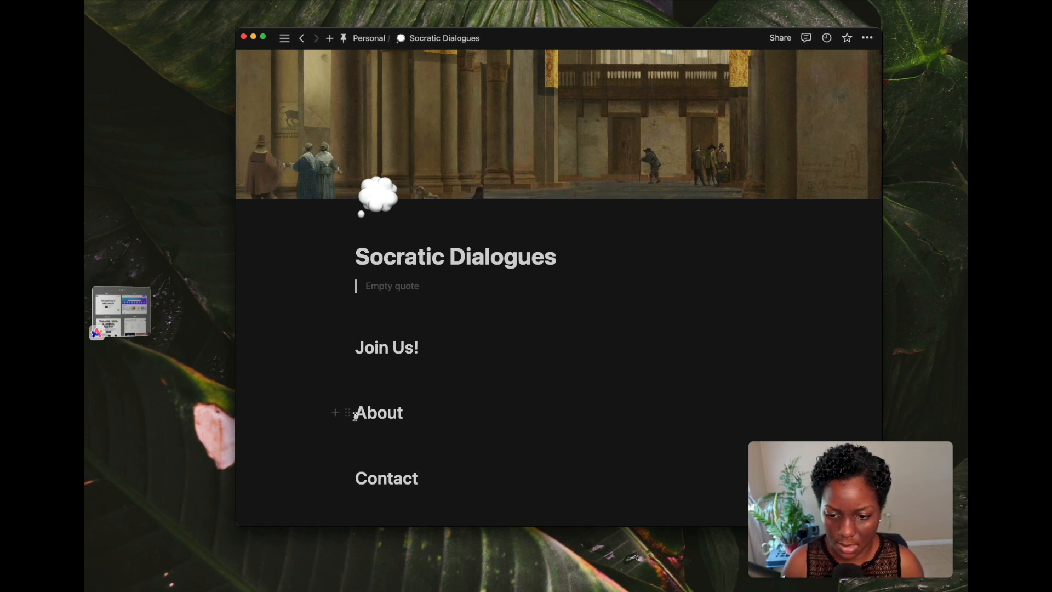
- Arrange the "About" and "Contact" headings side by side in two columns, with "About" first
left_click(347, 478)
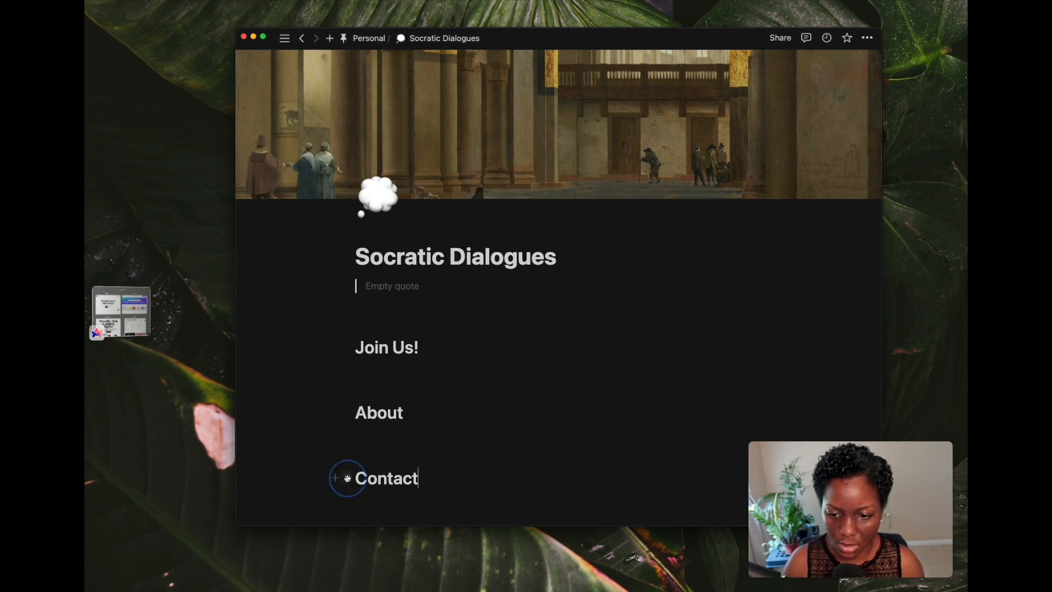
mouse_move(348, 478)
left_mouse_down()
mouse_move(343, 453)
mouse_move(351, 471)
left_mouse_up()
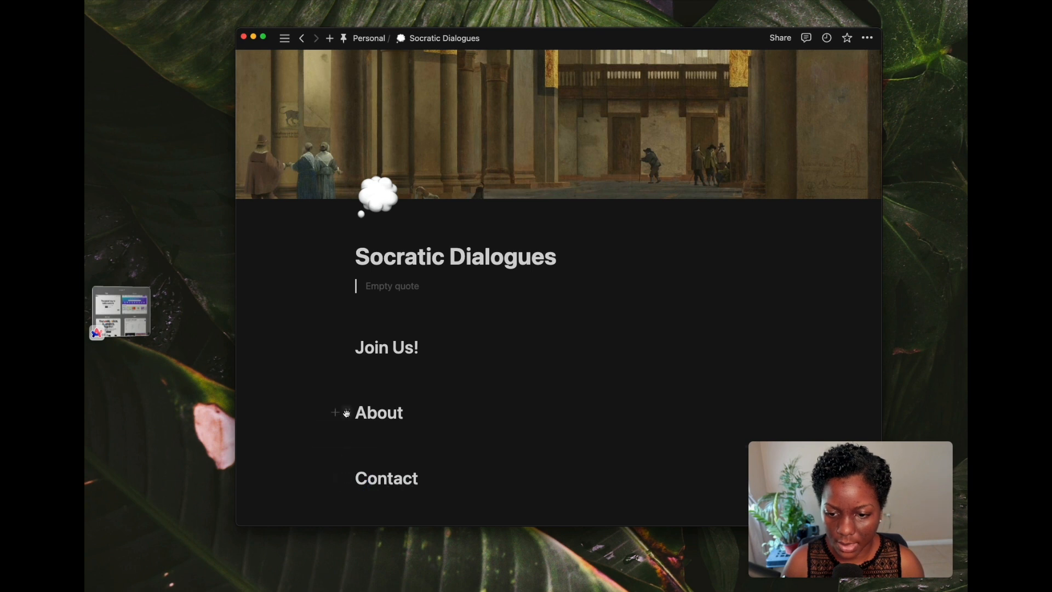
left_click_drag(346, 414, 342, 472)
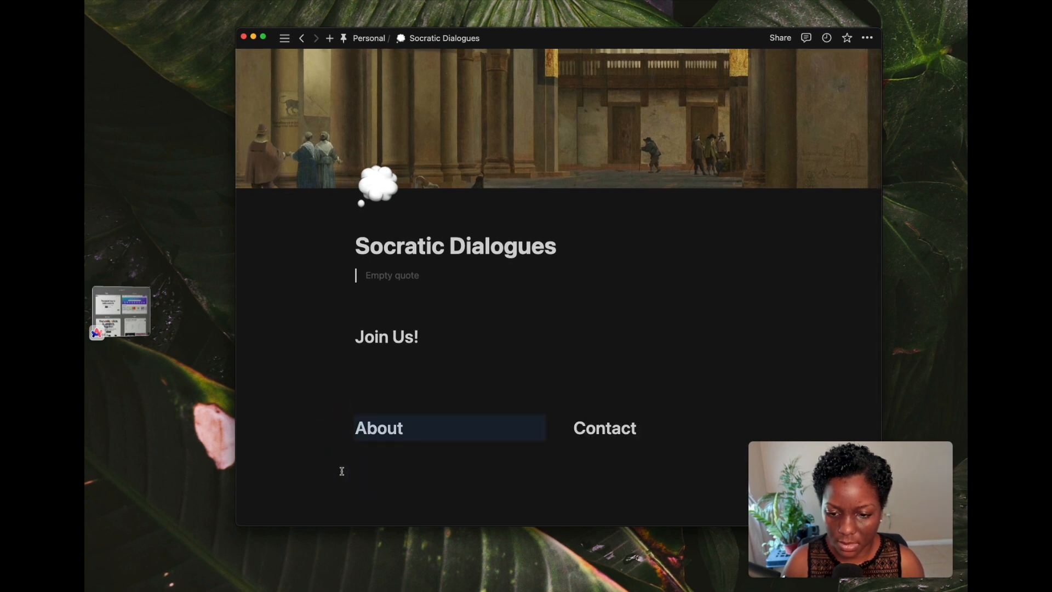
- Add the paragraph "Lots of fun text here about out bookclub." directly under the "Join Us!" heading
left_click(401, 383)
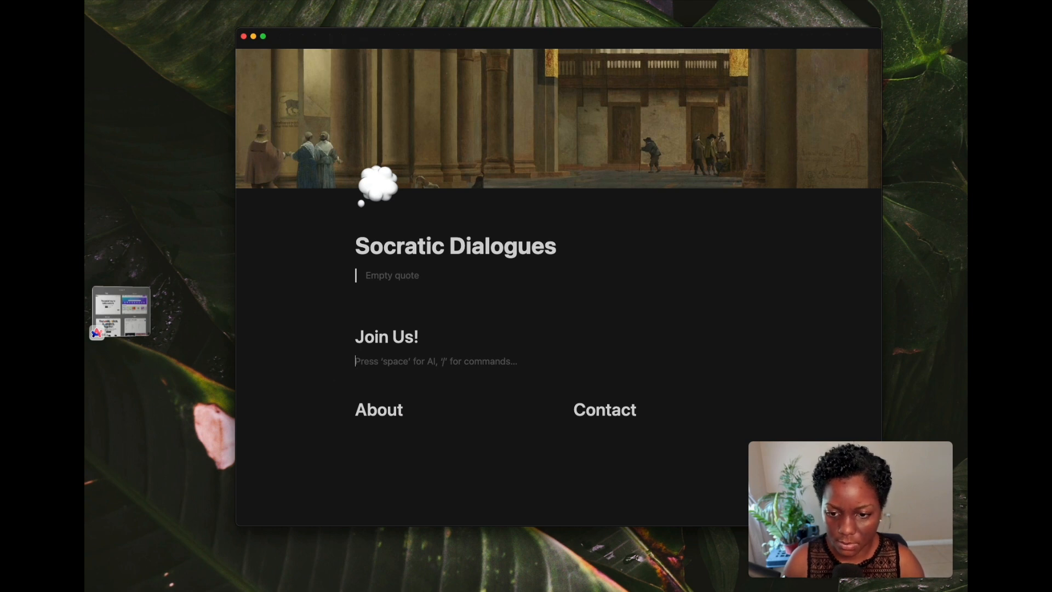
type("Lots of fun tex")
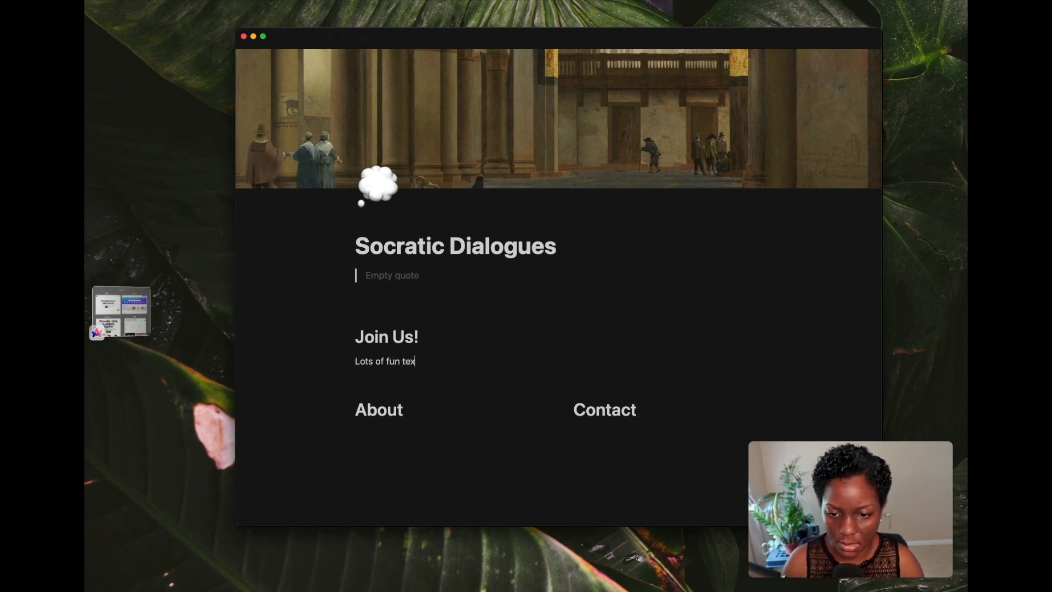
type("t here about")
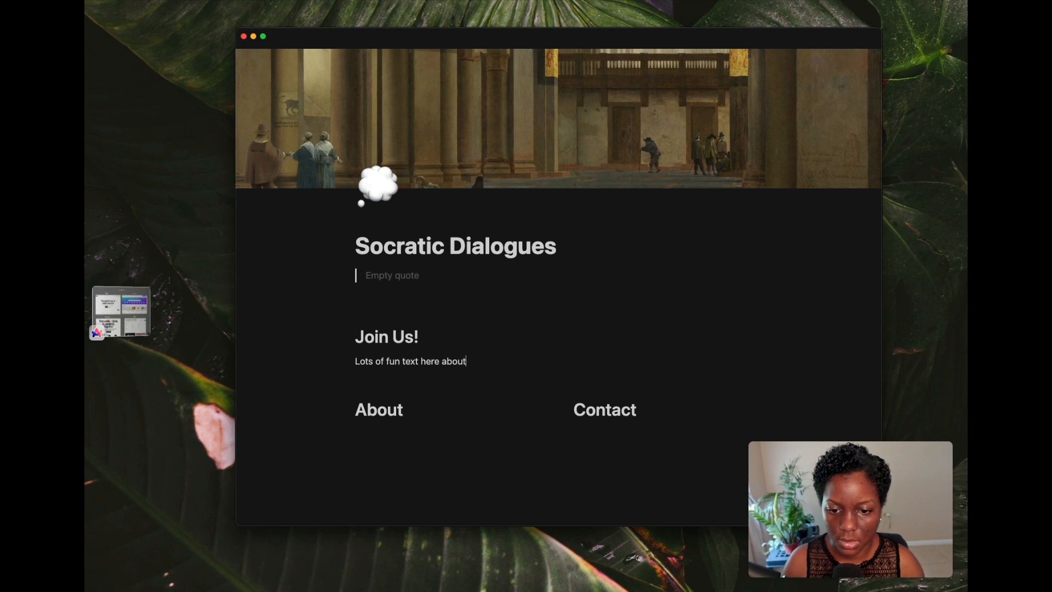
type(" out bl")
key("BackSpace")
type("oo")
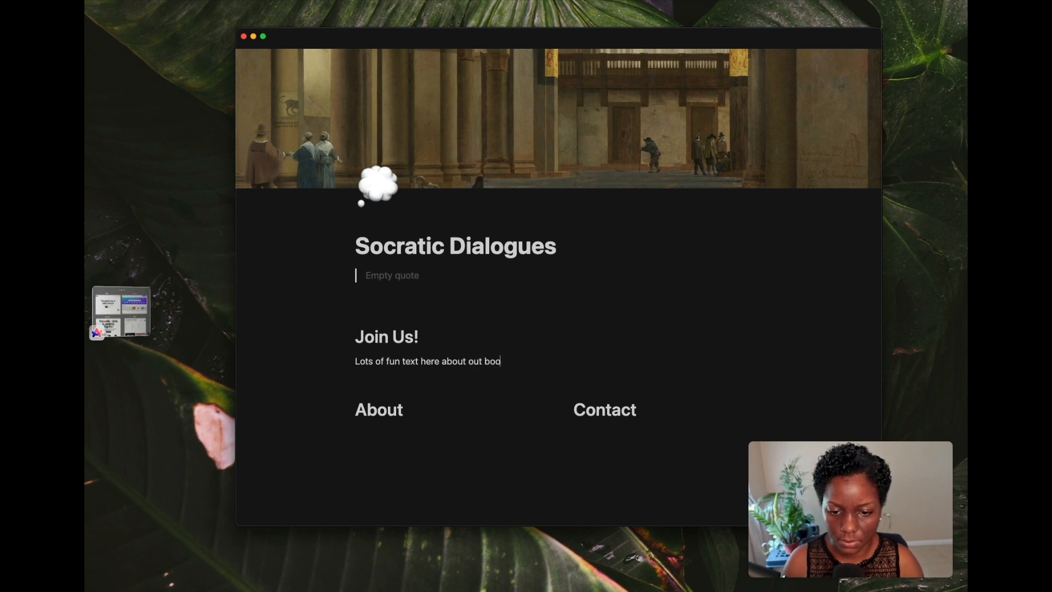
type("kclu")
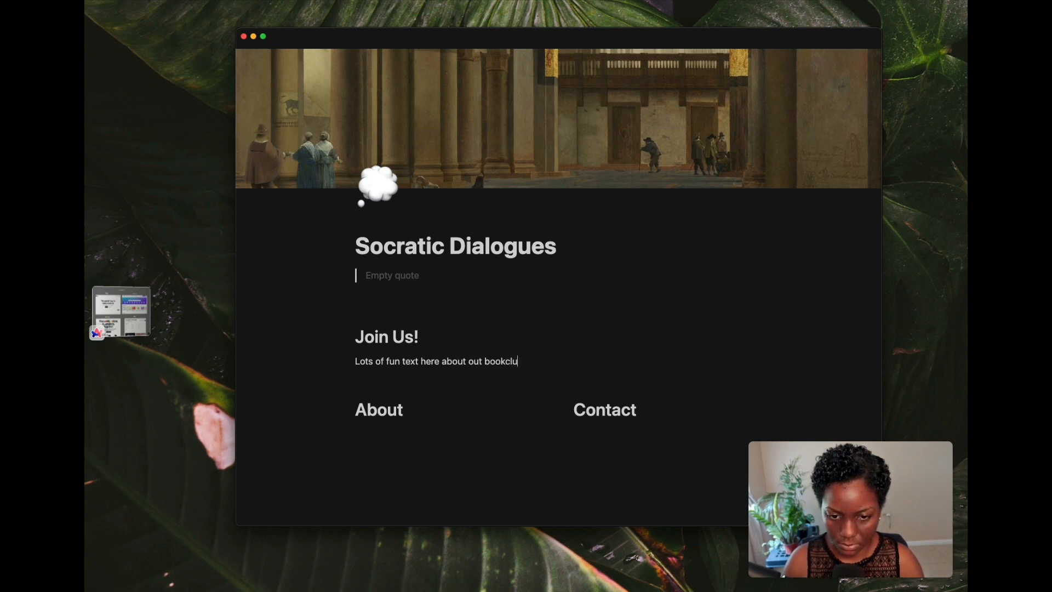
type("b.")
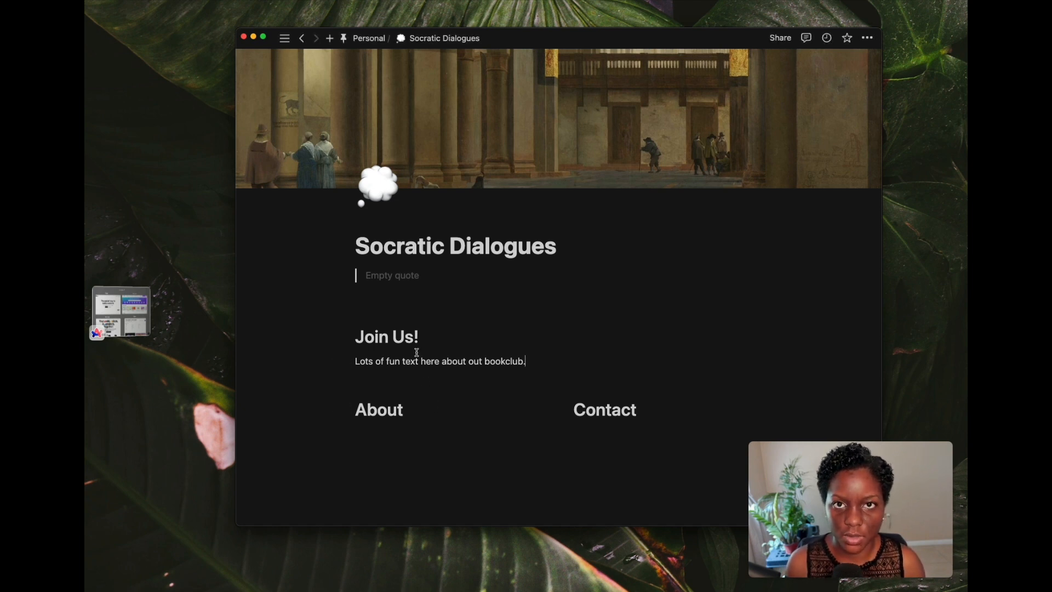
- Begin the quote block's text with "Join Us" followed by a bullet symbol from the character viewer
left_click(403, 276)
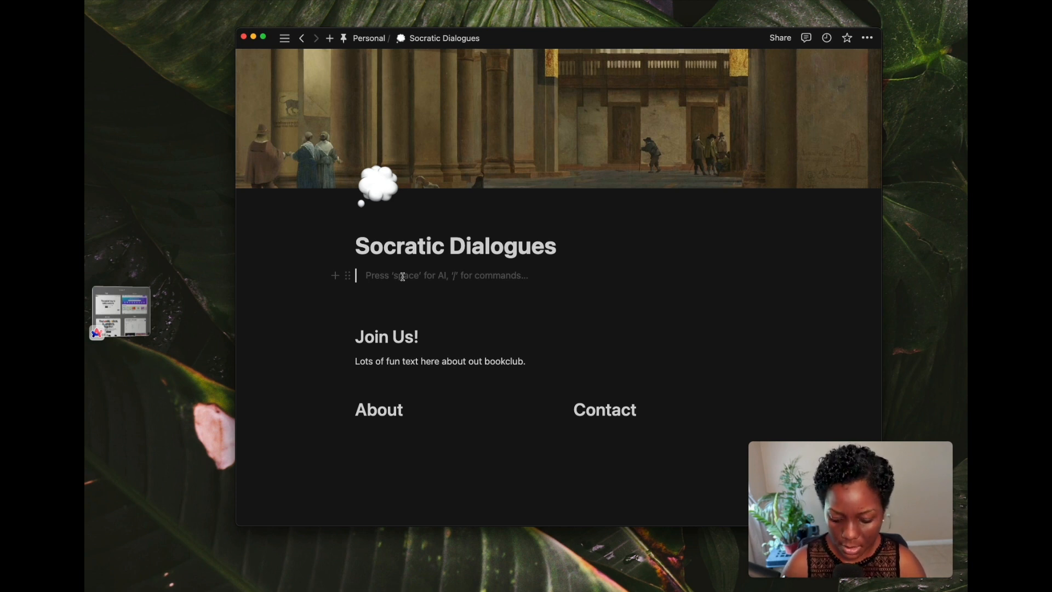
type("Join ")
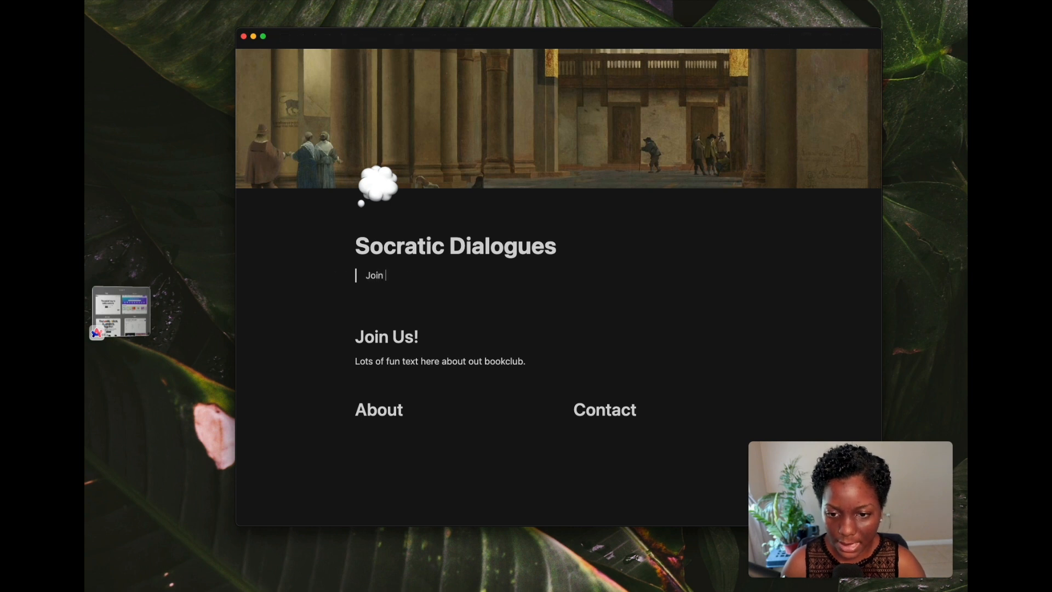
type("U")
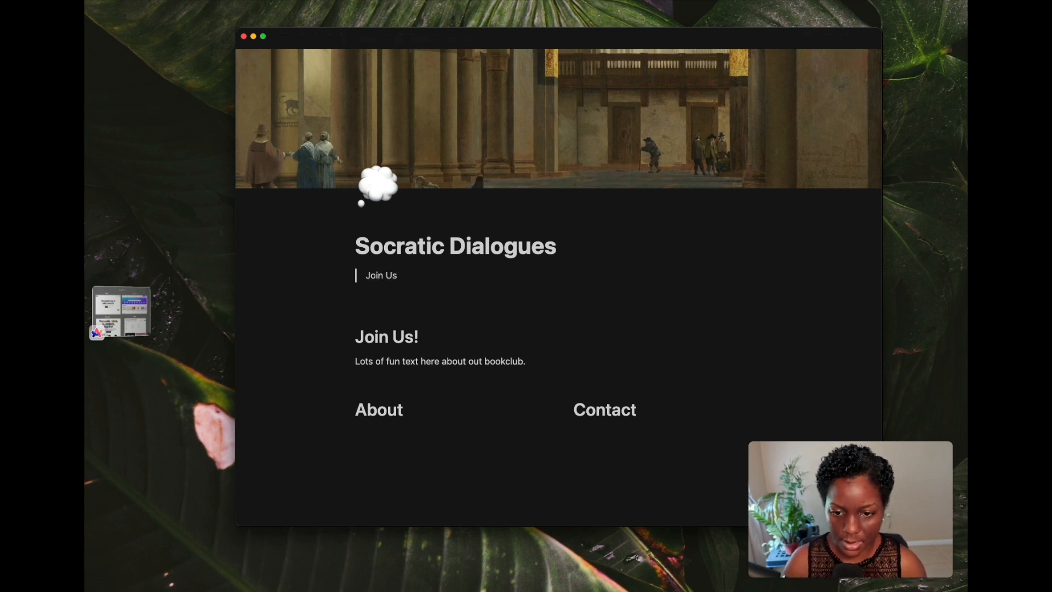
type("s")
key("ctrl+super+space")
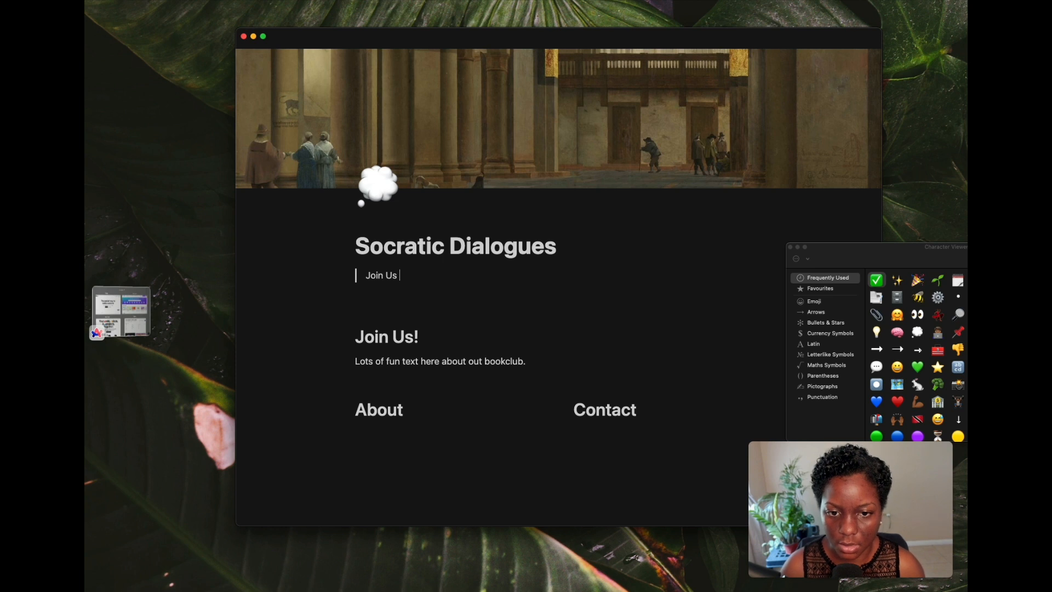
double_click(957, 298)
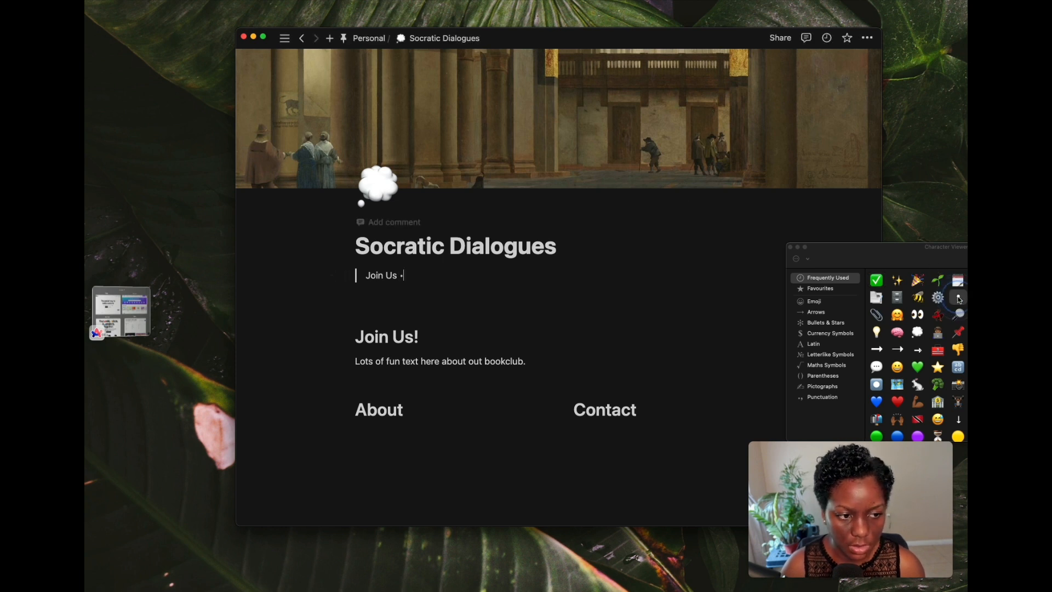
left_click(790, 247)
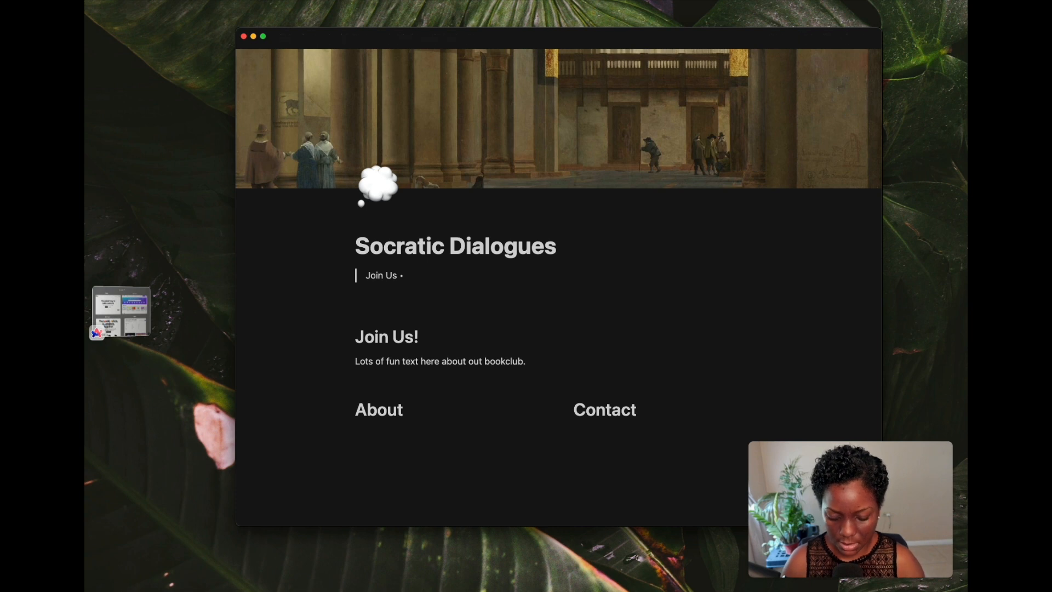
- Continue the quote line with "About" and "Contact", separating them with a copy of the bullet symbol
type("About")
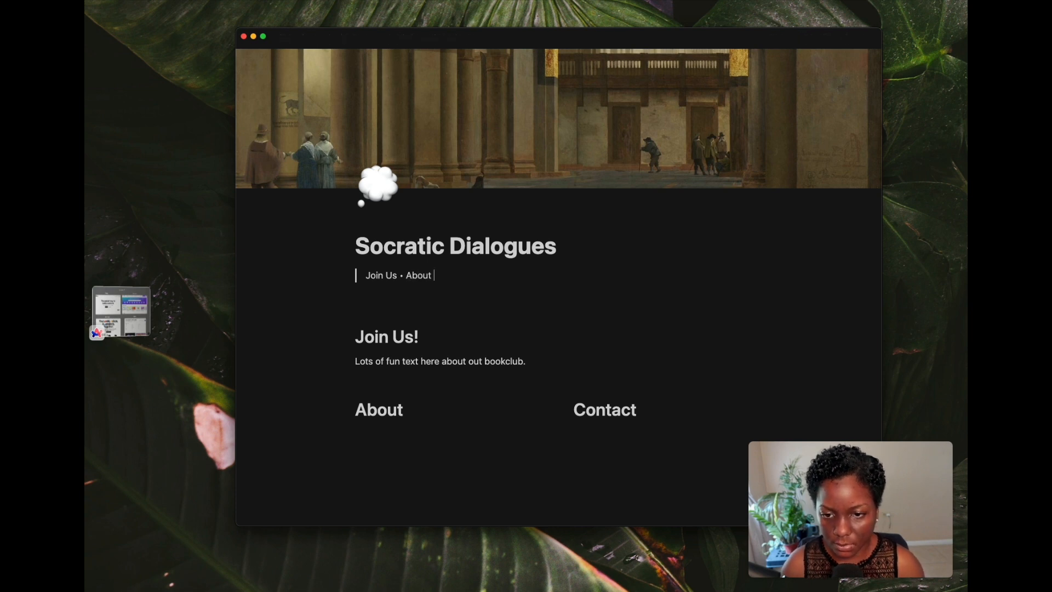
double_click(403, 276)
key("super+c")
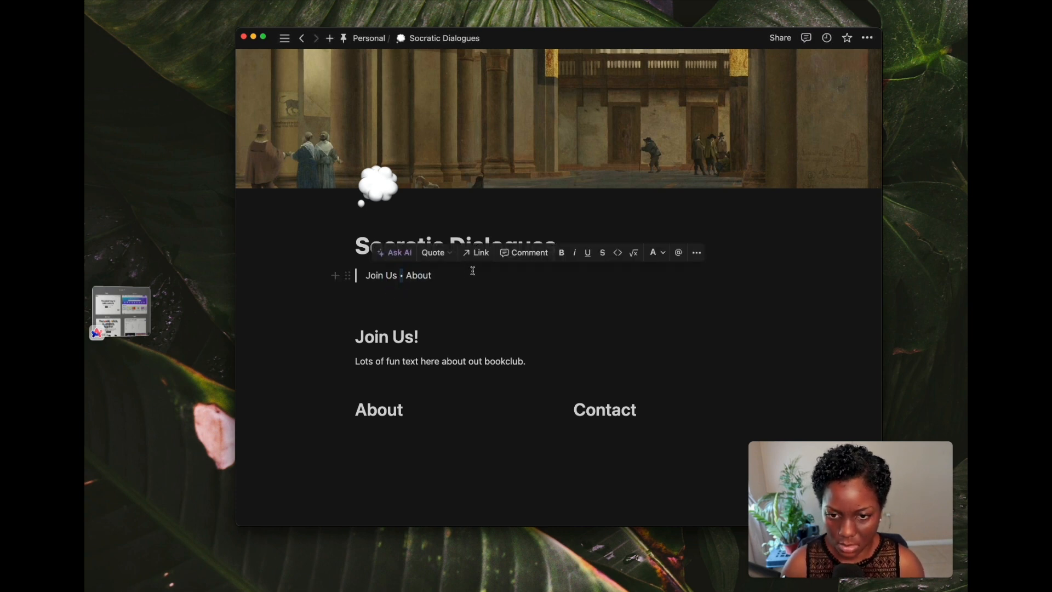
left_click(472, 271)
key("super+v")
type("Contac")
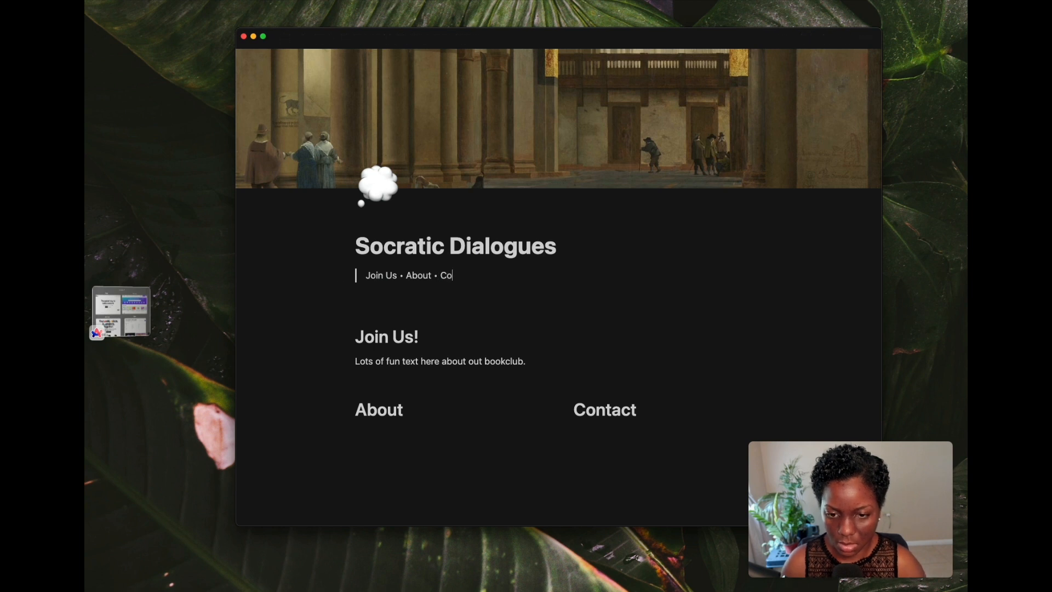
- Link the "Join Us" text in the quote to the "Join Us!" heading block
left_click(349, 337)
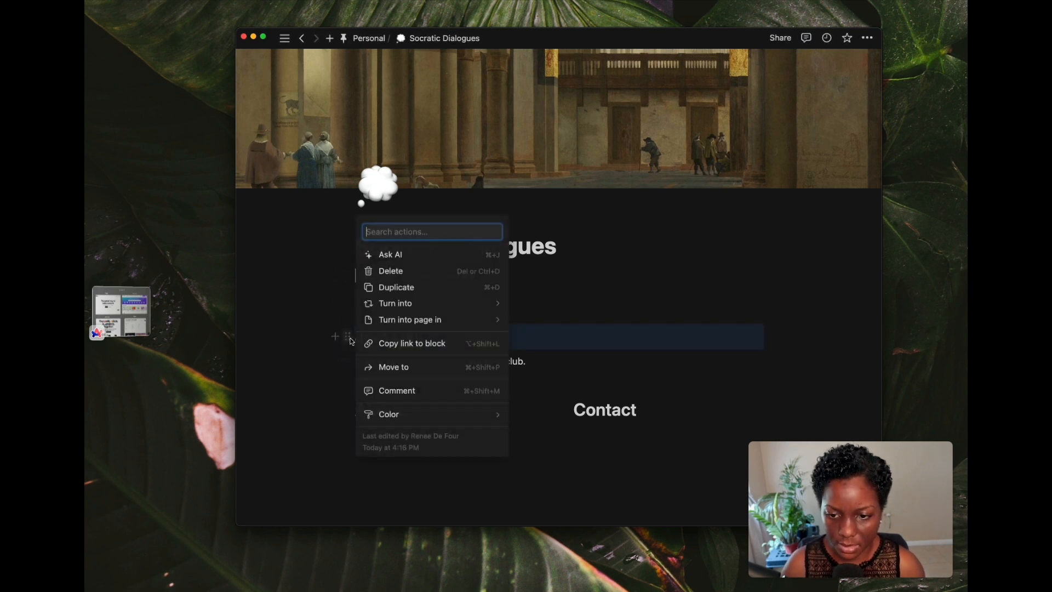
left_click(351, 341)
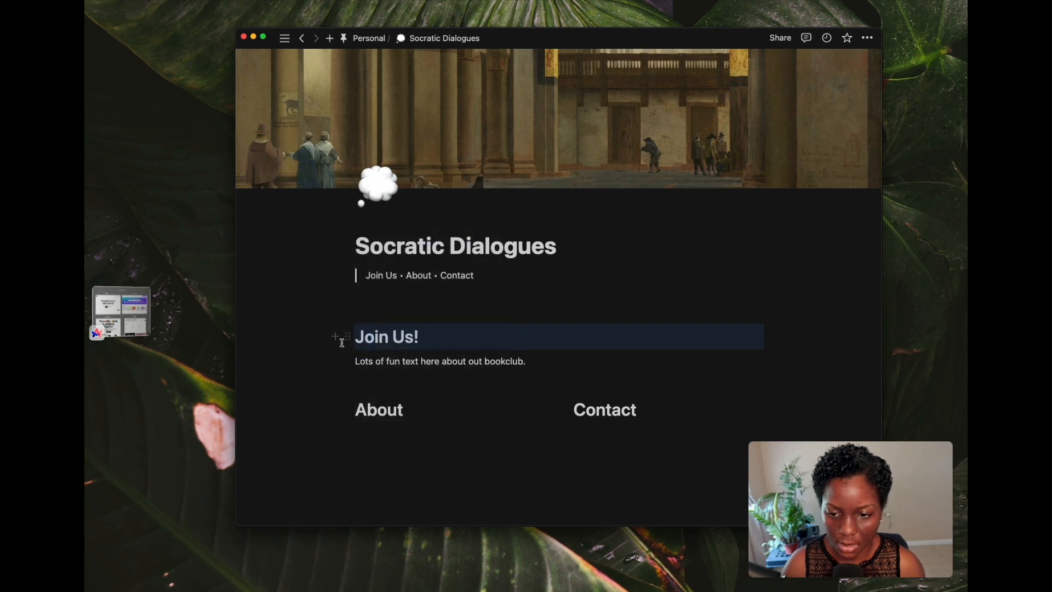
left_click(348, 337)
left_click(384, 345)
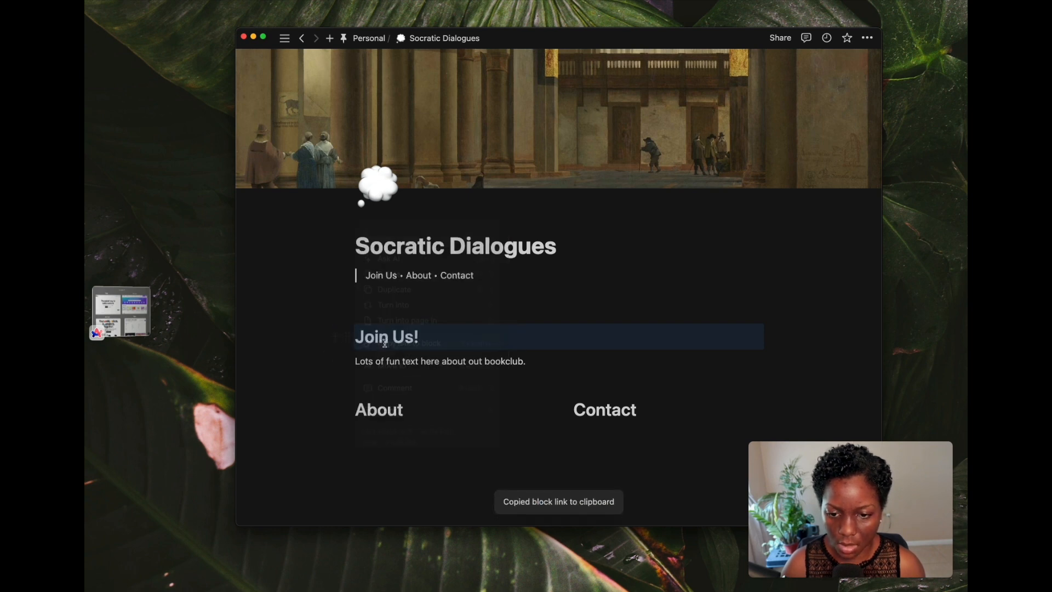
left_click_drag(366, 275, 397, 275)
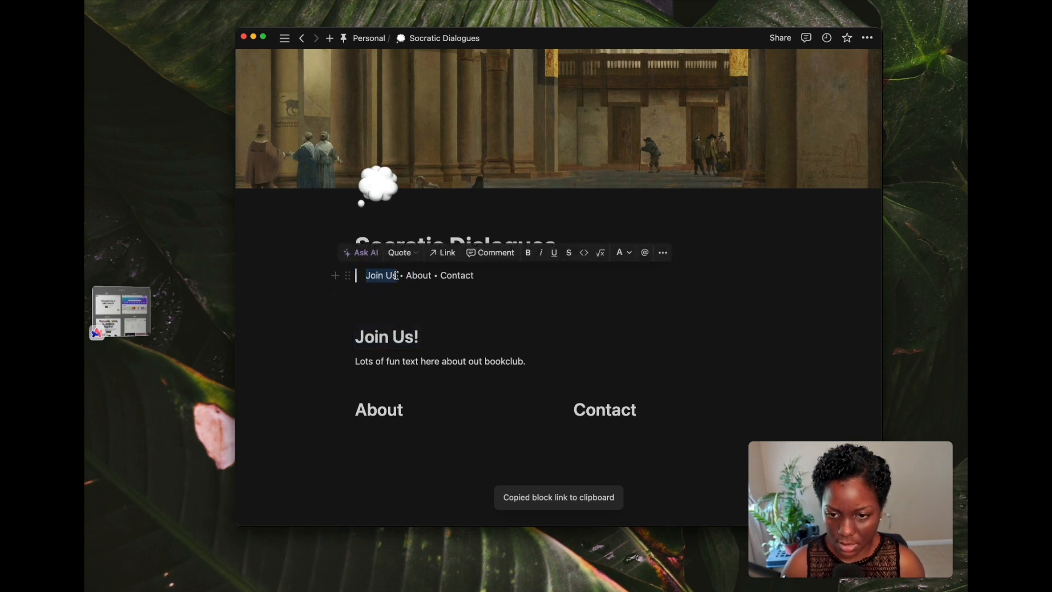
key("super+v")
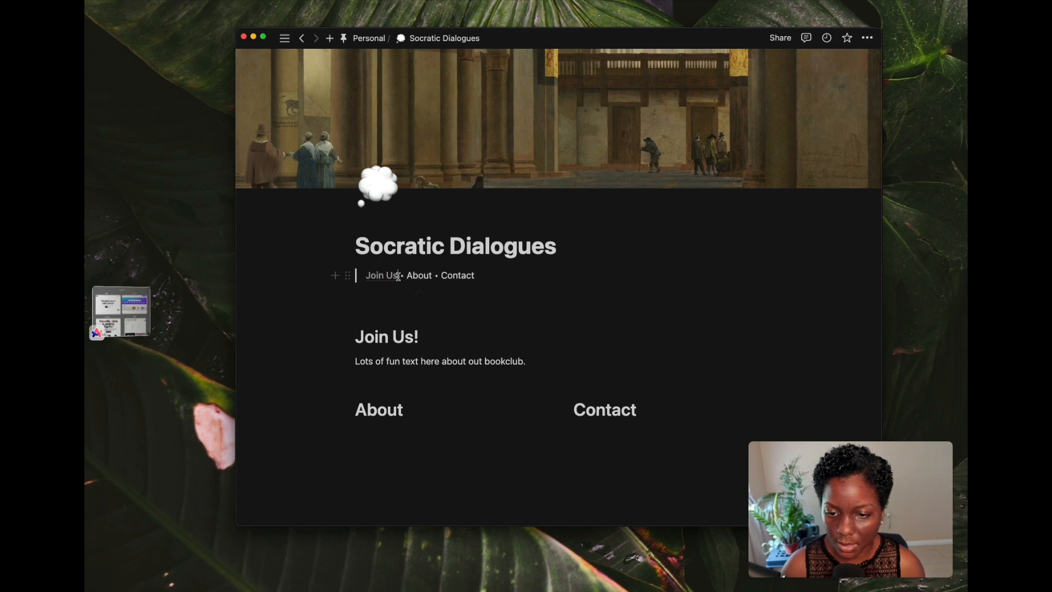
- Link the word "About" in the quote to the "About" heading block
left_click(349, 412)
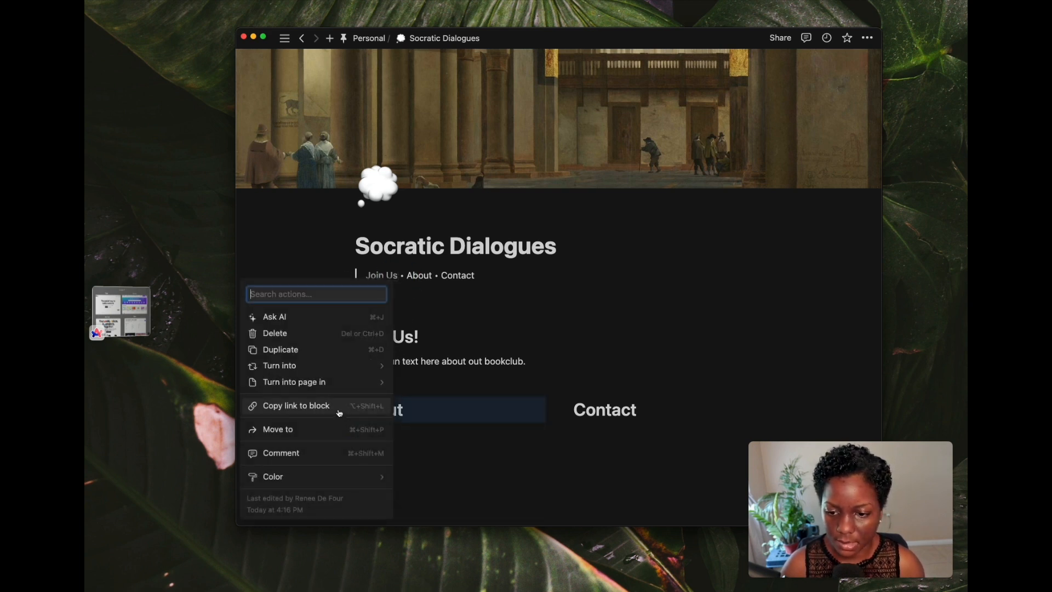
left_click(338, 410)
double_click(417, 277)
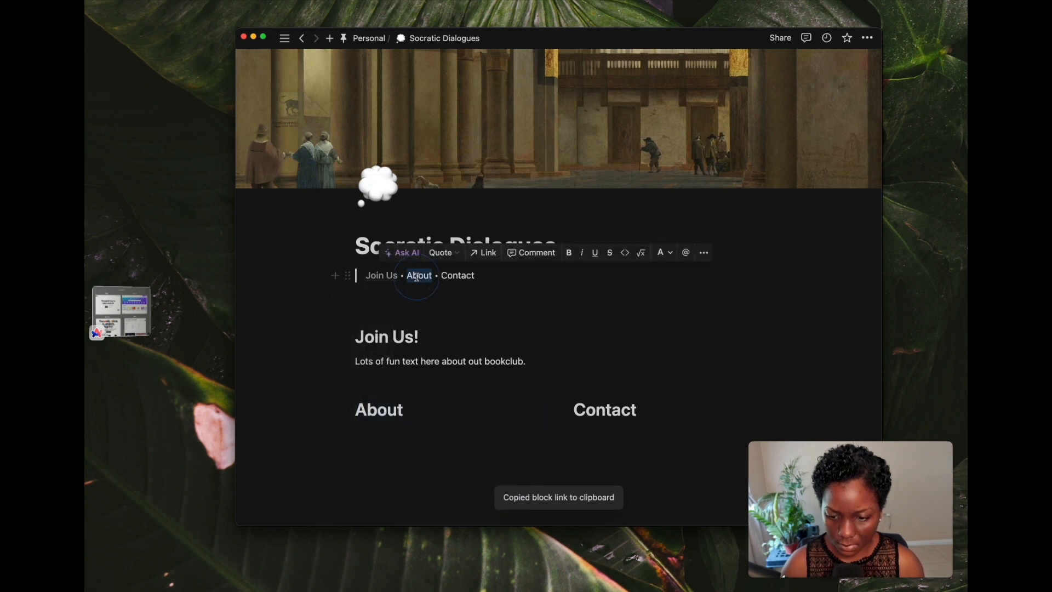
key("super+v")
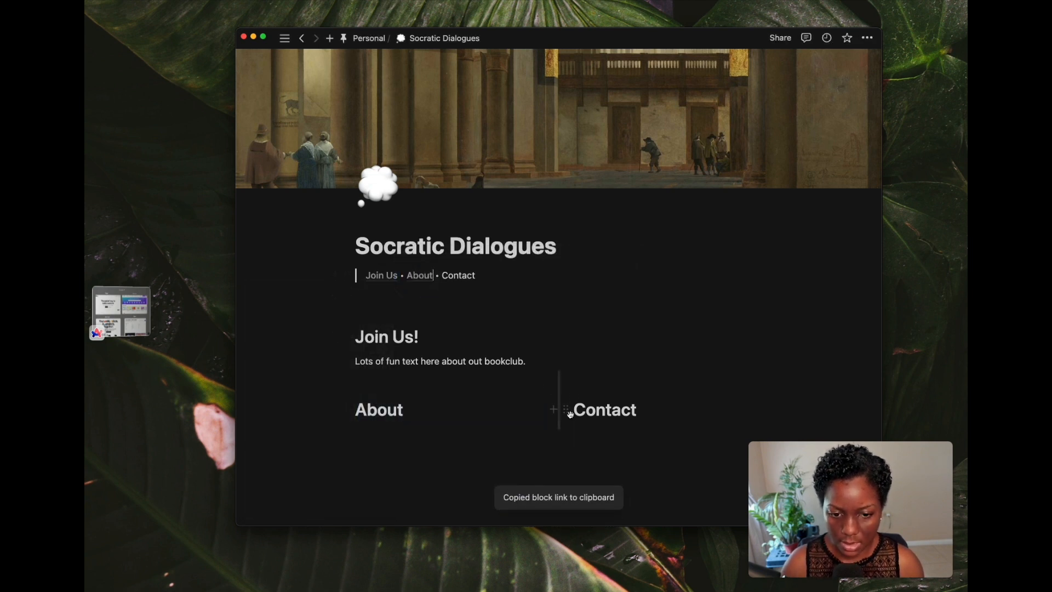
- Link the word "Contact" in the quote to the "Contact" heading block
left_click(568, 411)
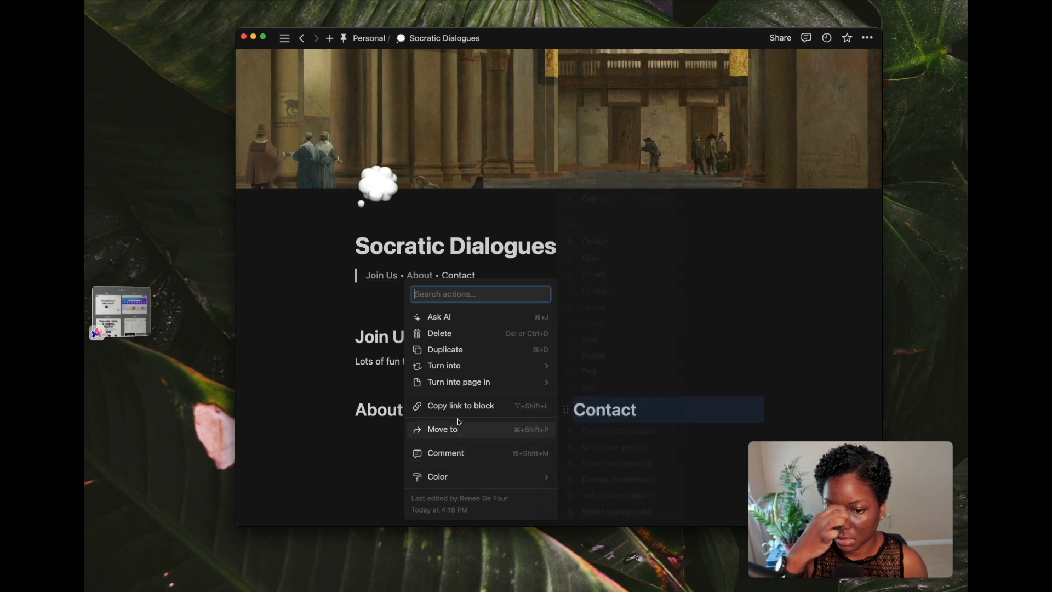
left_click(461, 409)
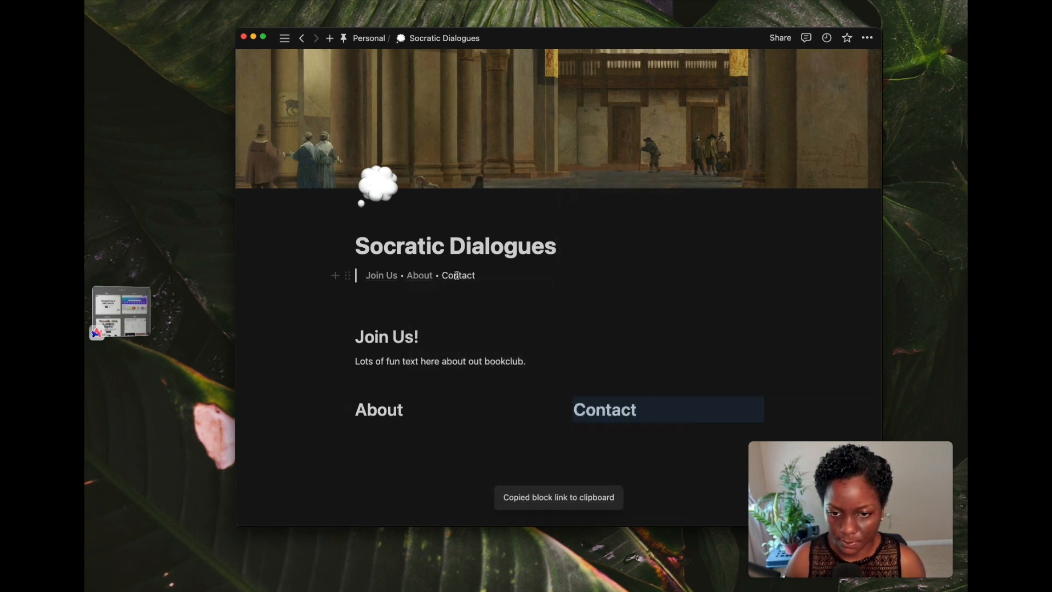
double_click(457, 275)
key("super+v")
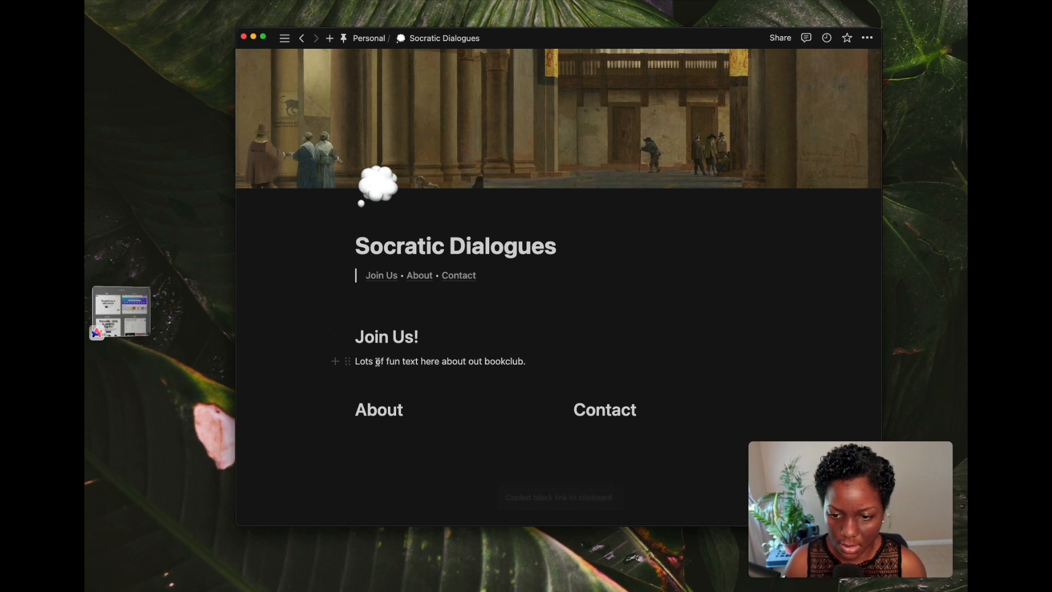
- Duplicate the bookclub paragraph under "Join Us!" six times to fill out the section
key("super+d")
key("super+d")
key("super+d")
key("super+d")
key("super+d")
key("super+d")
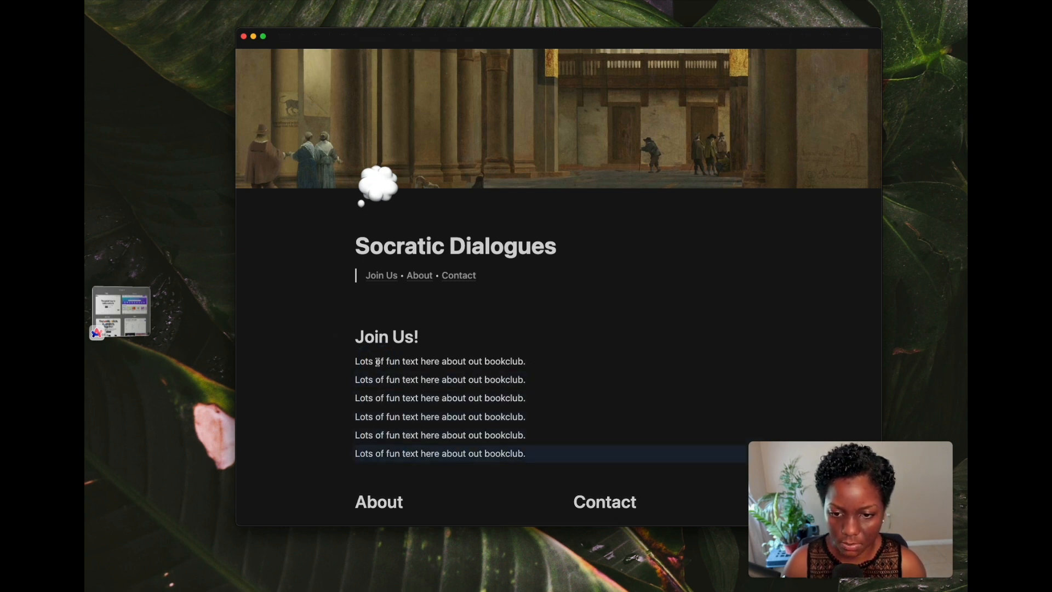
- Write "We are a fun group who love to talk about philosophy and other fun topics." under the "About" heading
scroll(377, 362, "down", 5)
left_click(371, 382)
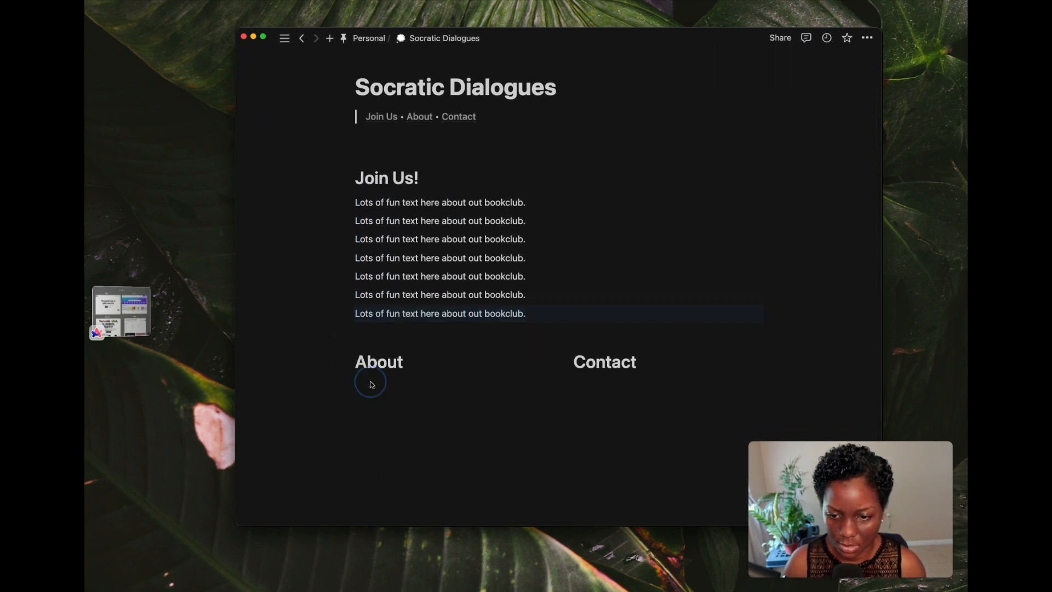
key("Return")
type("We a")
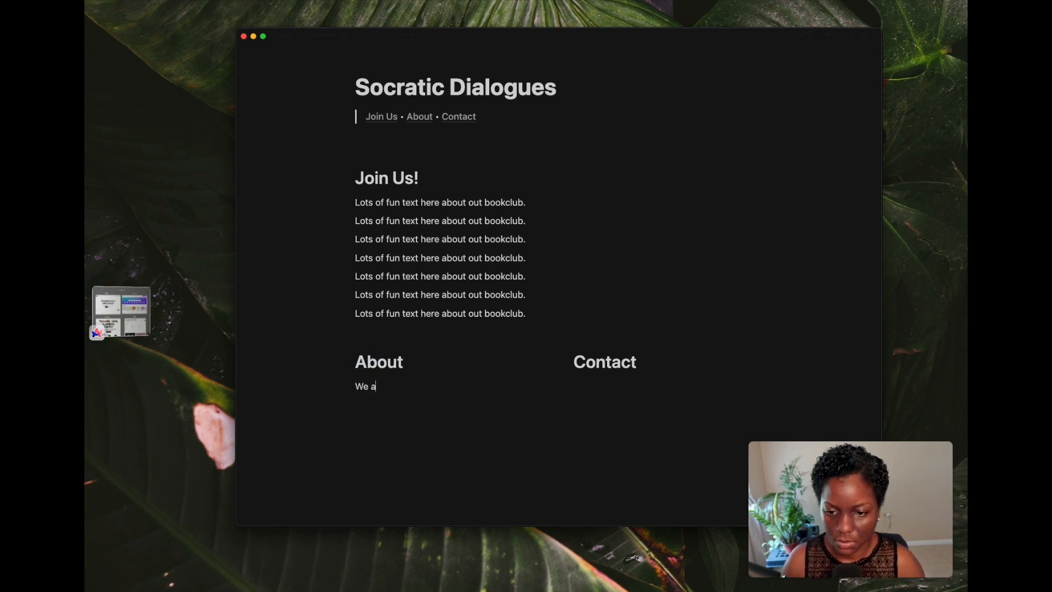
type("re a fun gro")
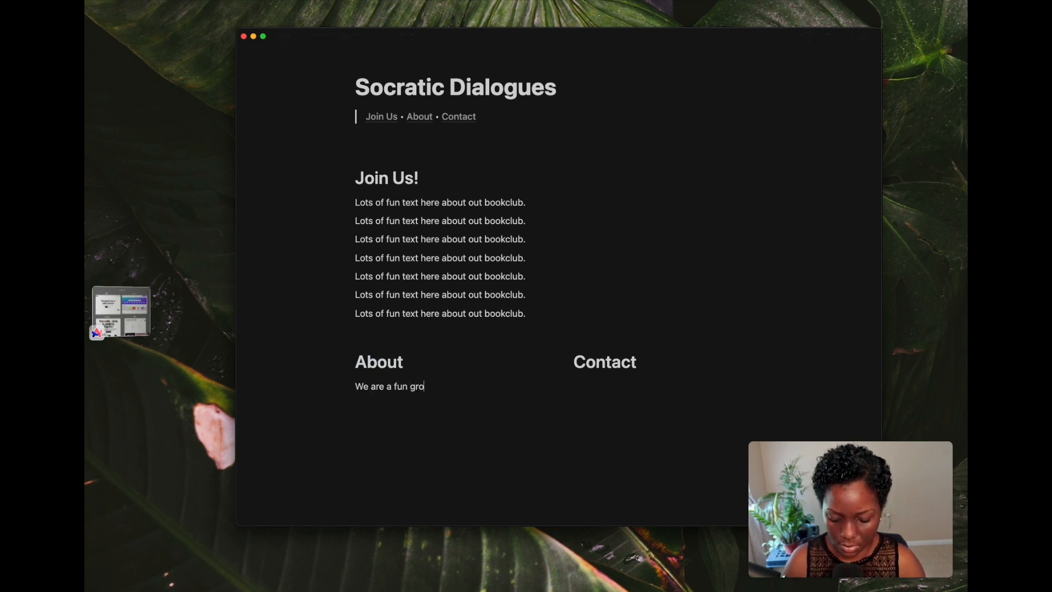
type("up who lov")
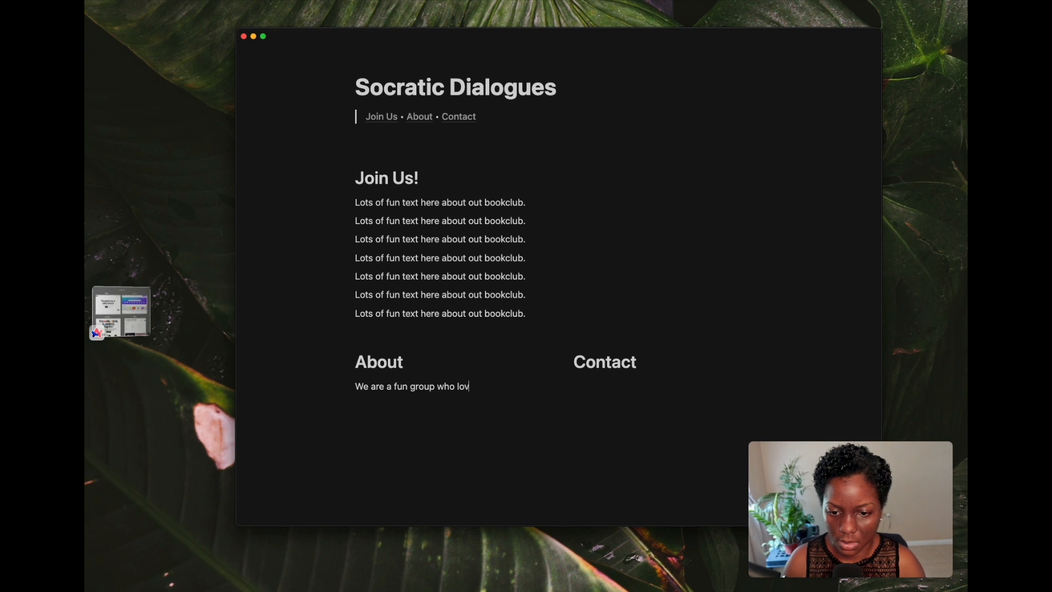
type("es to tal")
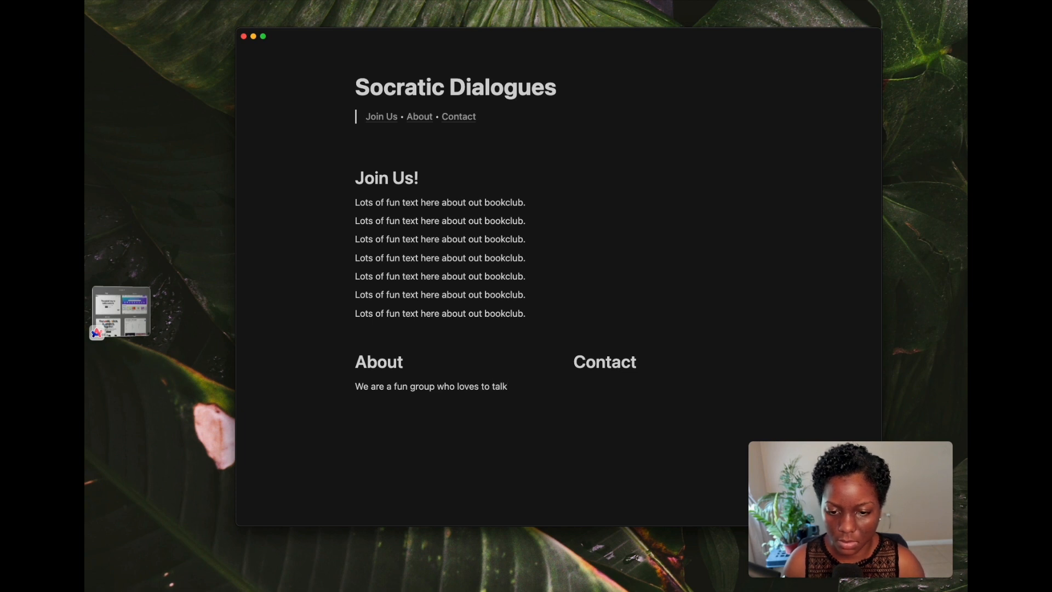
type("k")
left_click(479, 386)
key("BackSpace")
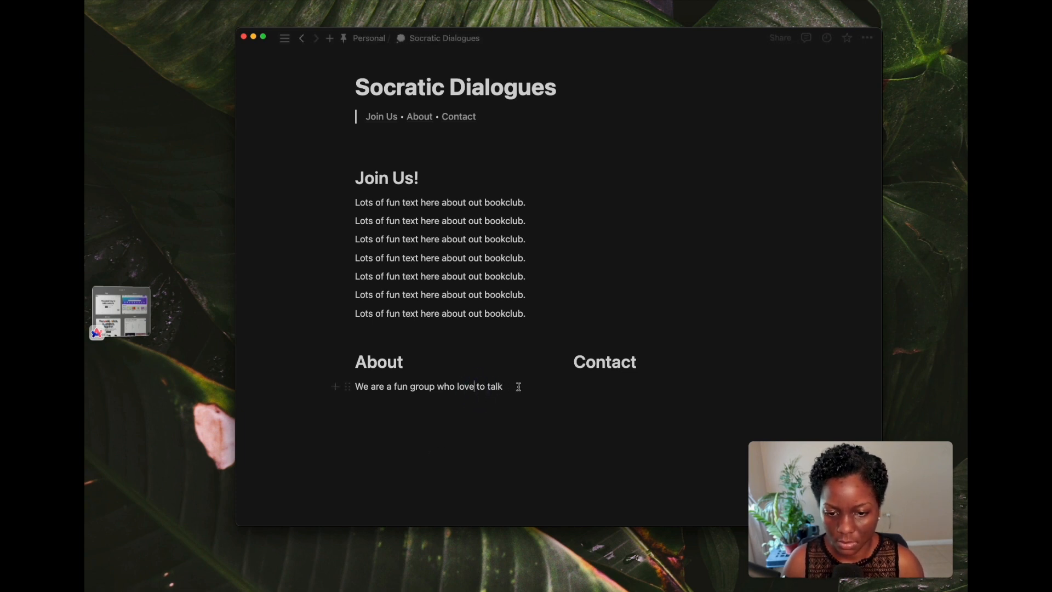
left_click(518, 386)
type("abo")
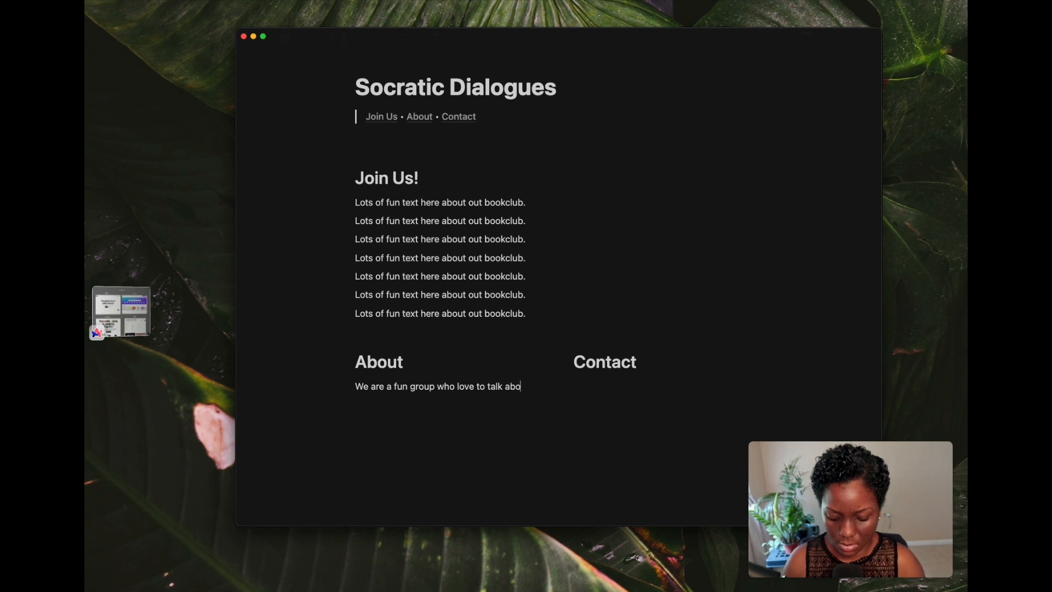
type("ut philosop")
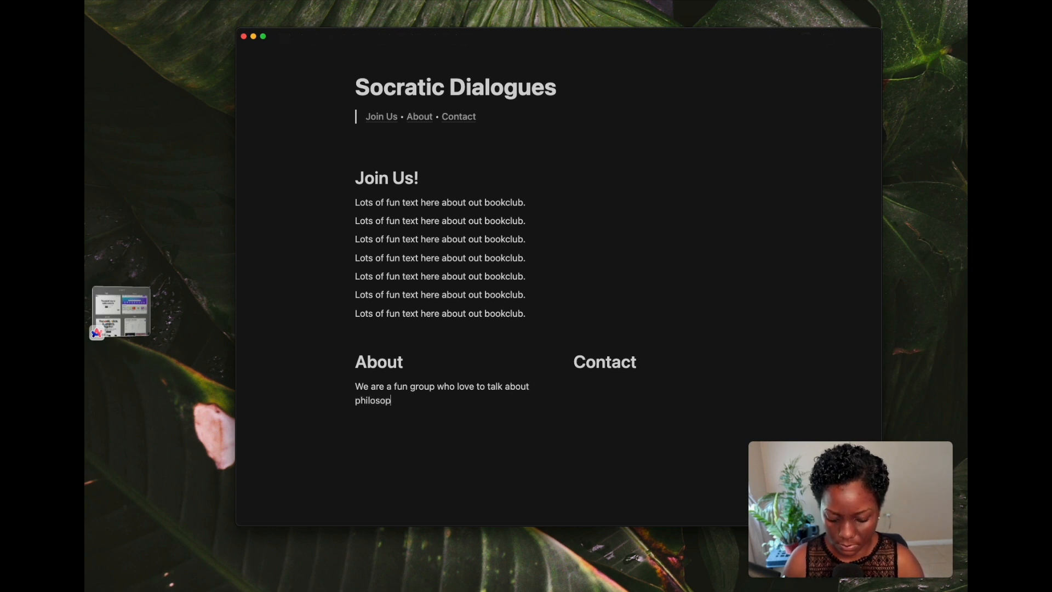
type("hy and other")
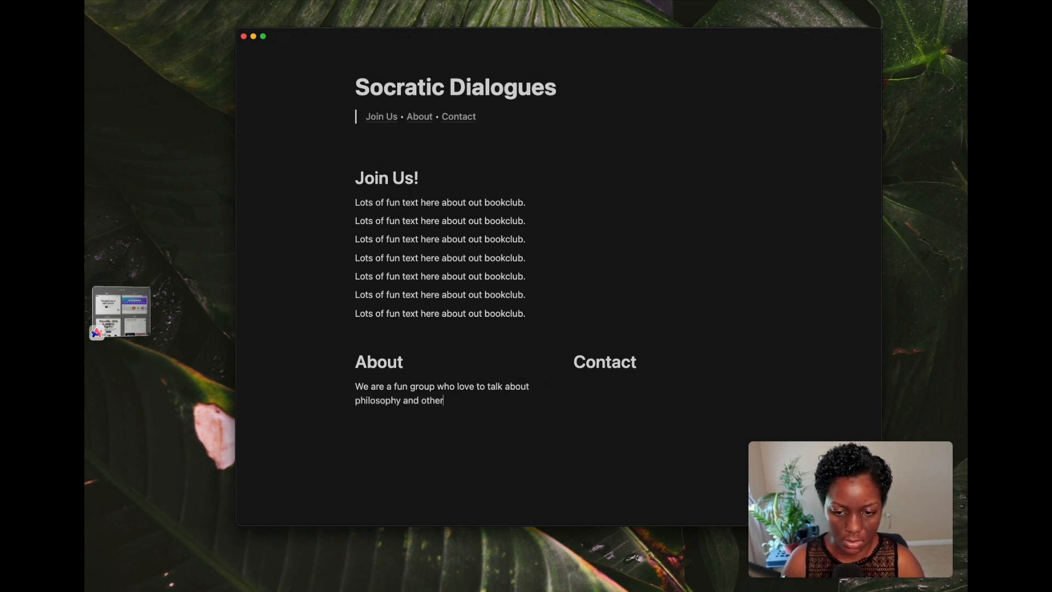
type(" fun topics.")
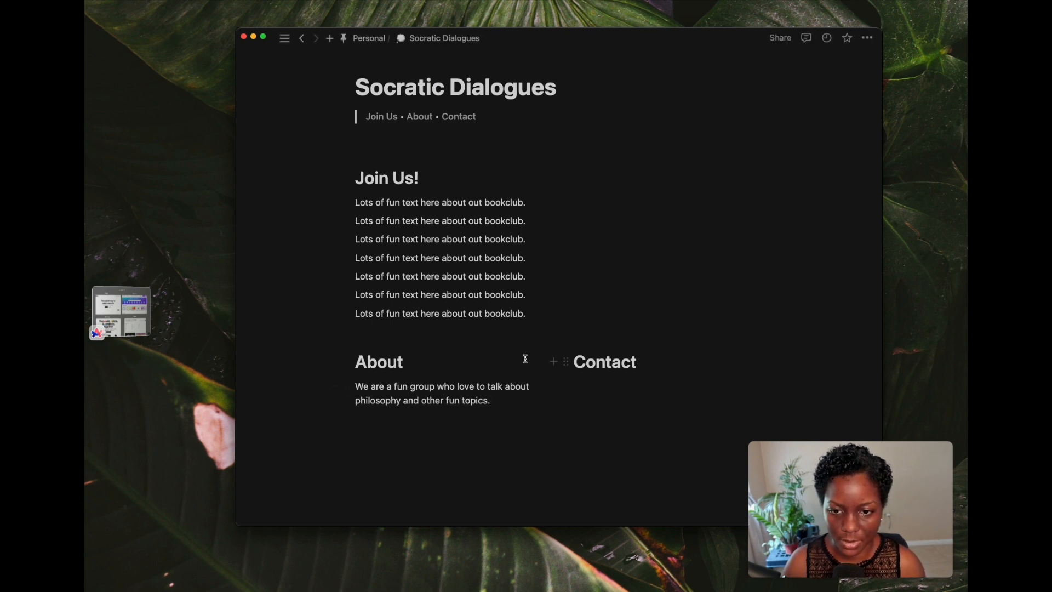
- Duplicate the paragraph under "About" three times
scroll(523, 358, "up", 1)
key("super+d")
key("super+d")
key("super+d")
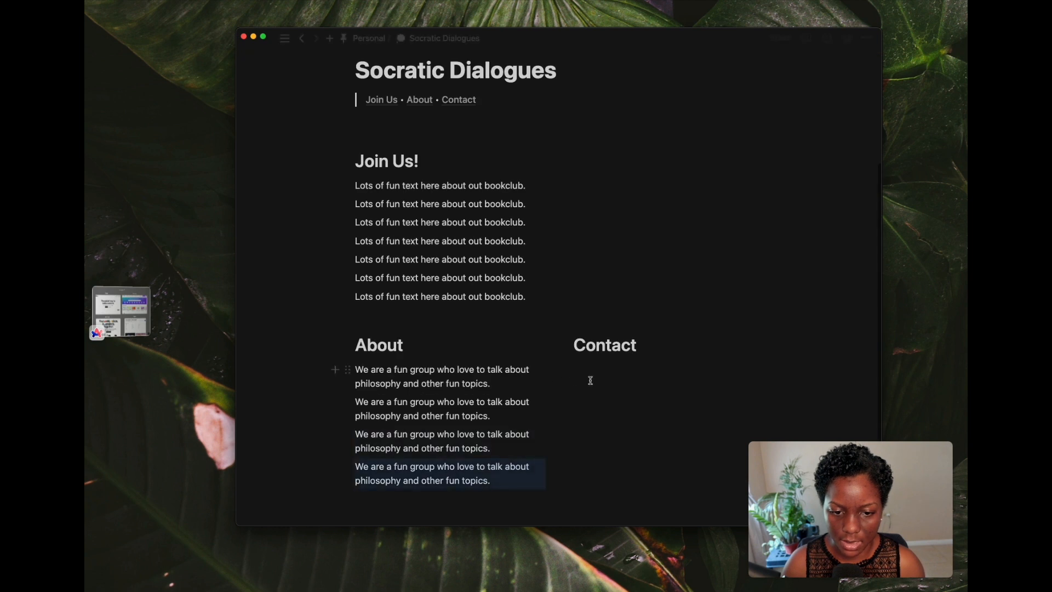
- Write "Email us here:" under the "Contact" heading and duplicate that line six times
left_click(608, 370)
type("Email")
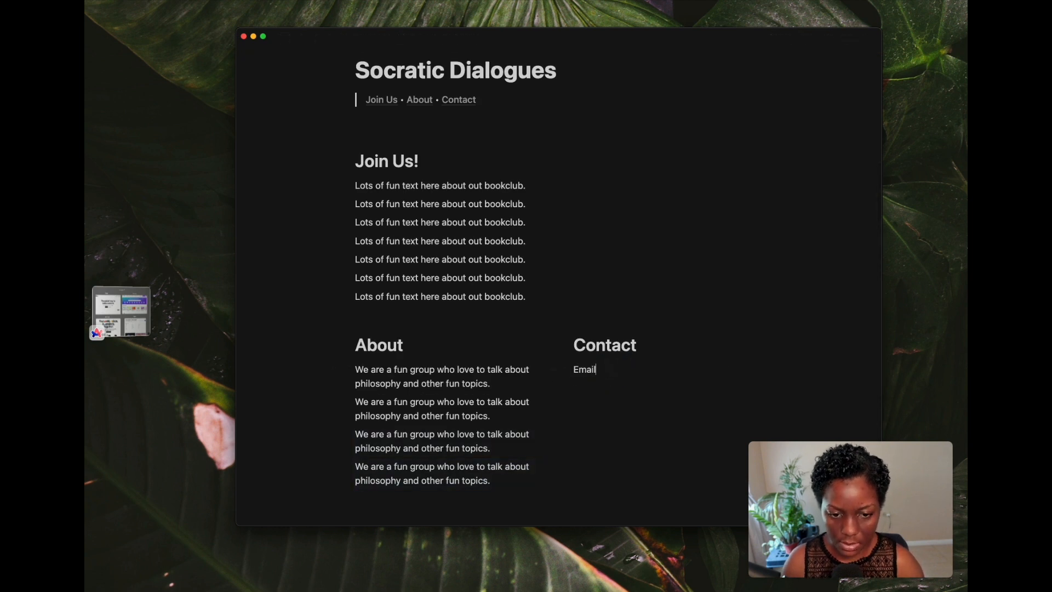
type(" us here")
key("super+d")
key("super+d")
key("super+d")
key("super+d")
key("super+d")
key("super+d")
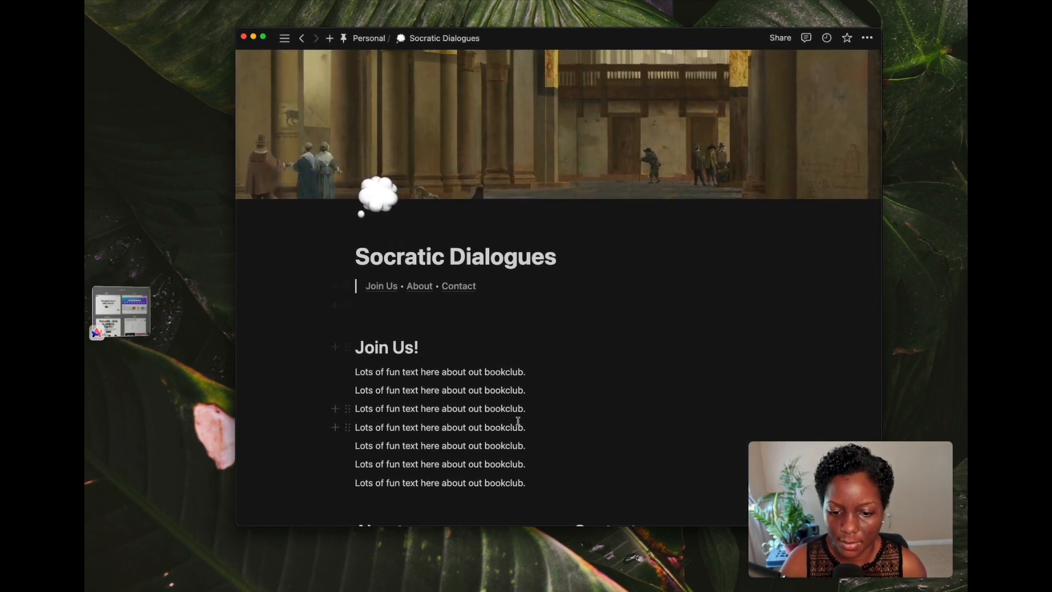
- Duplicate the bookclub line under "Join Us!" two more times and remove the empty line below the quote
key("super+d")
key("super+d")
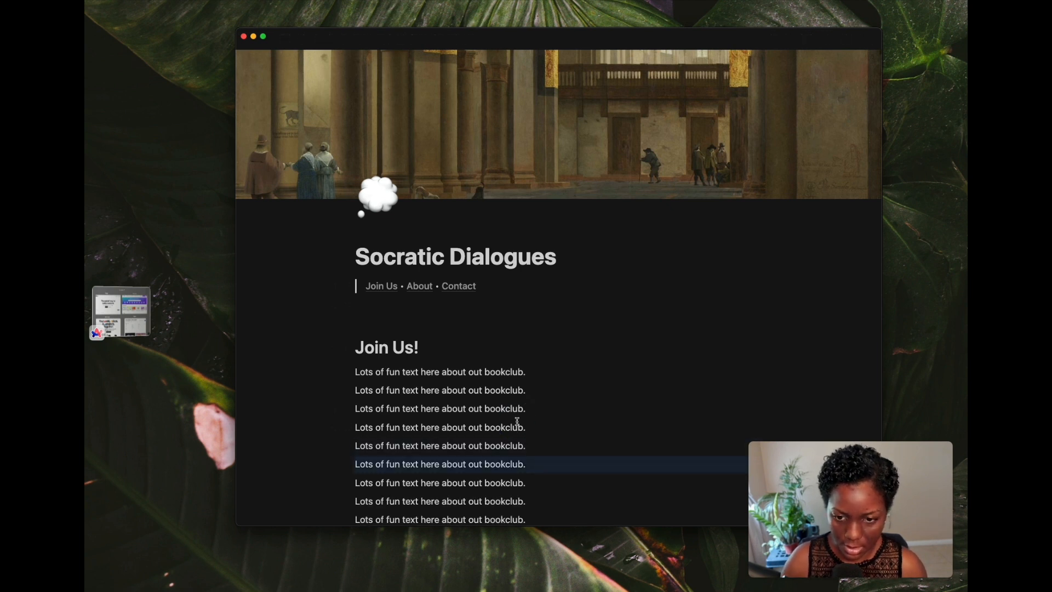
left_click(486, 414)
left_click(385, 313)
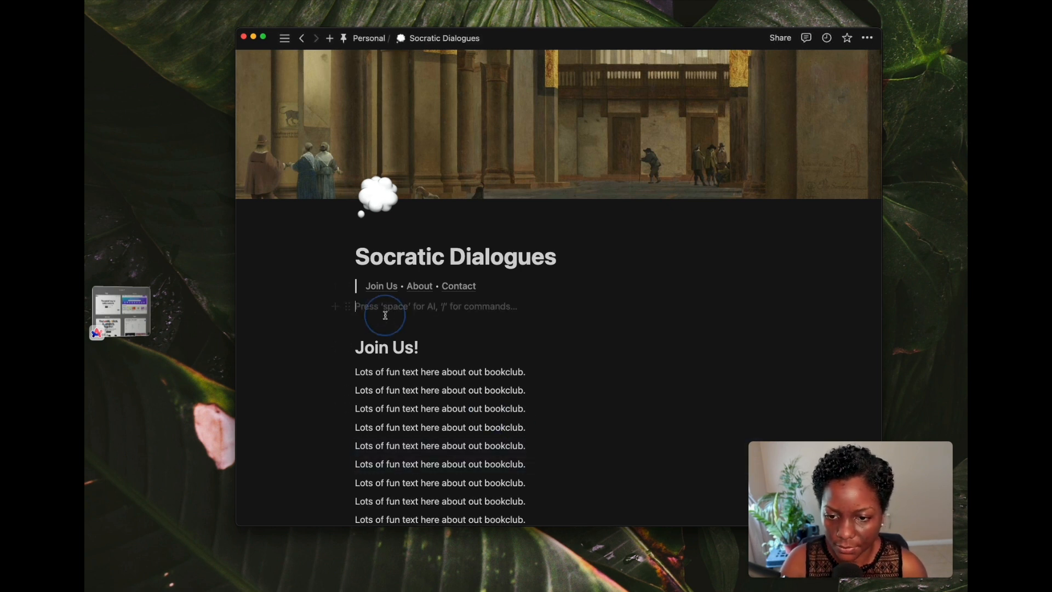
- Test the "Contact" and "About" links in the quote by following each one
left_click(453, 287)
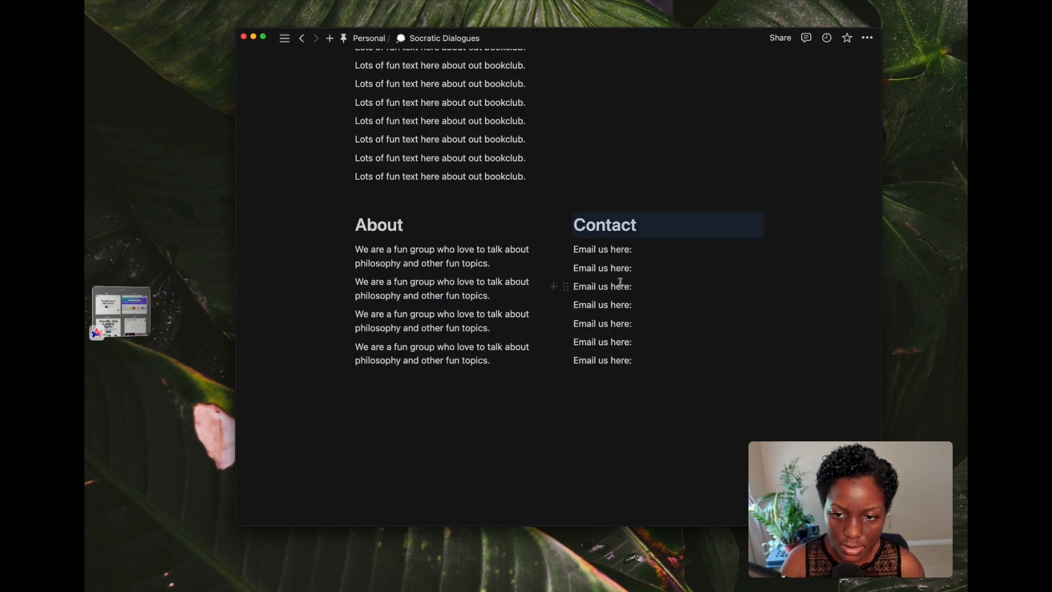
scroll(621, 282, "up", 6)
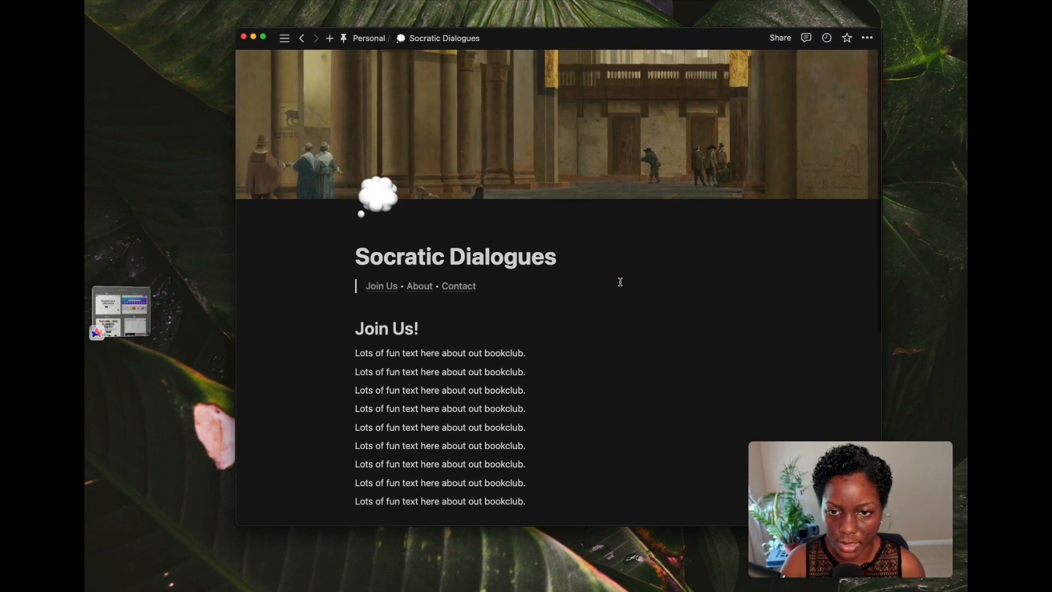
left_click(410, 286)
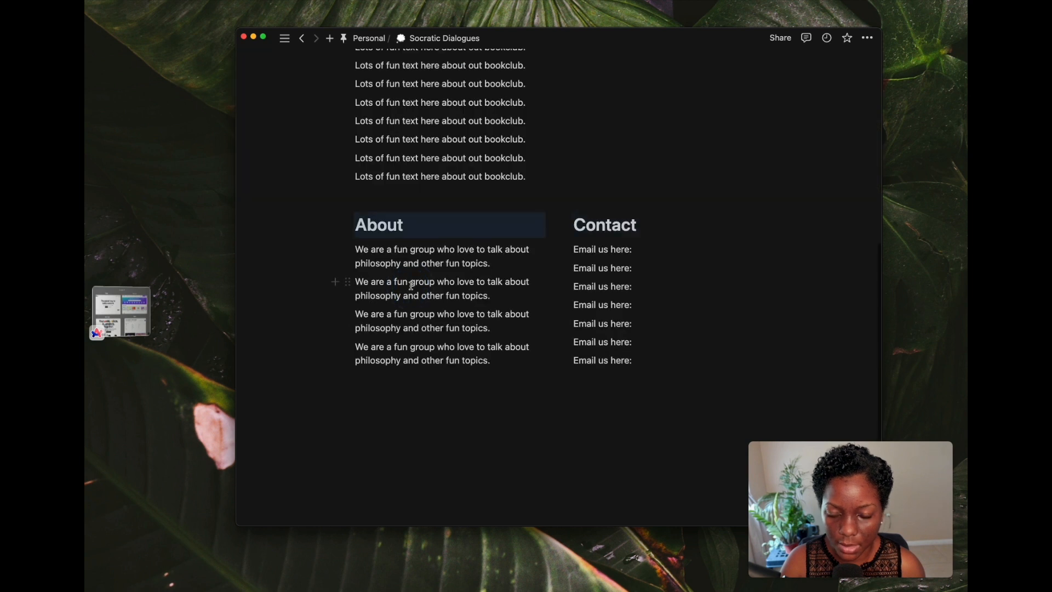
scroll(446, 273, "up", 1)
scroll(446, 274, "down", 1)
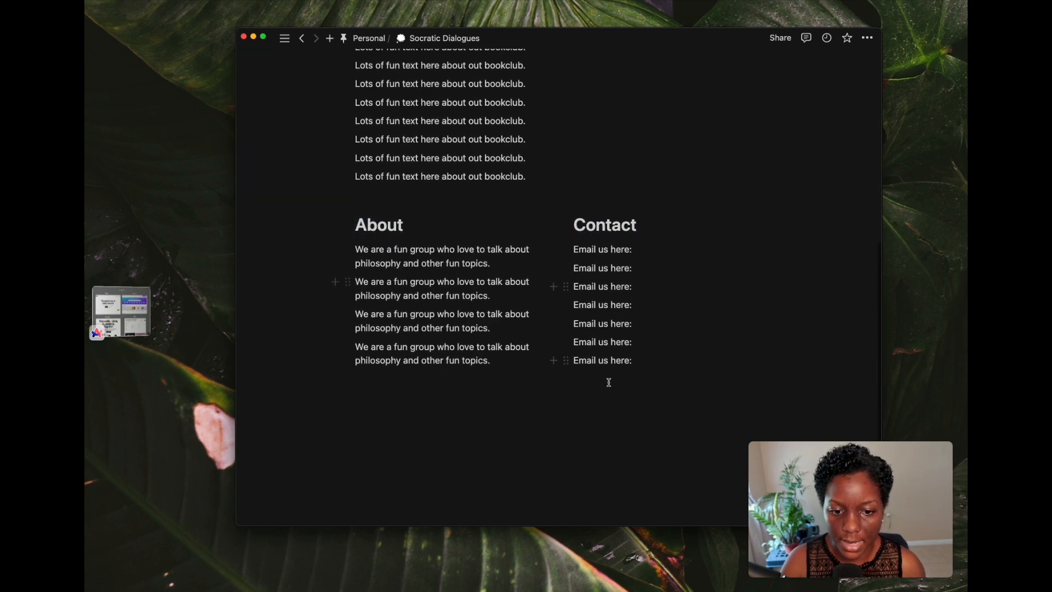
- Add a "Back to top" text line below the "About" and "Contact" columns
left_click(609, 385)
key("Return")
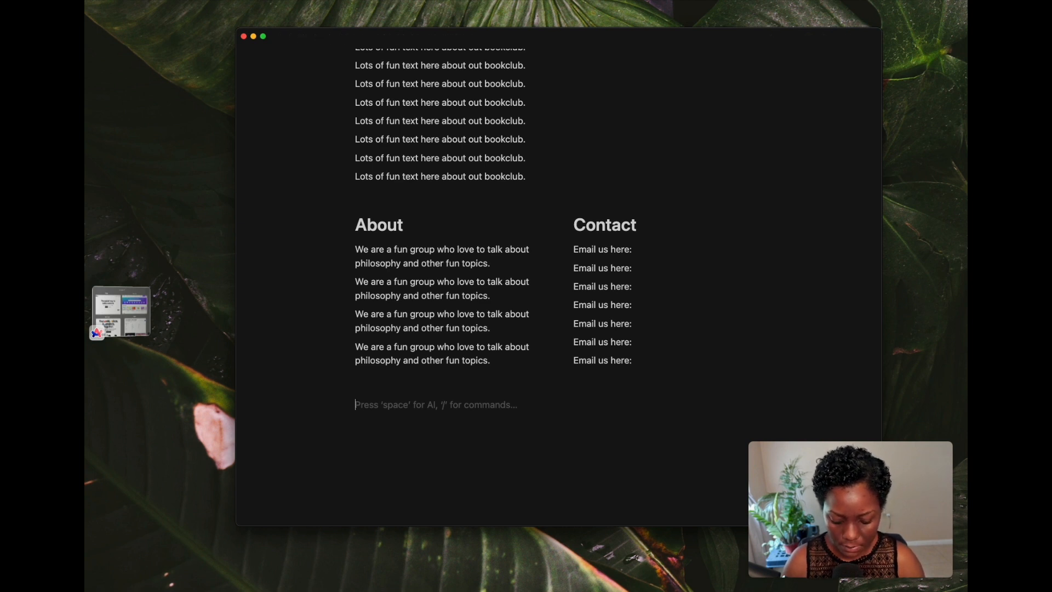
type("Back to top")
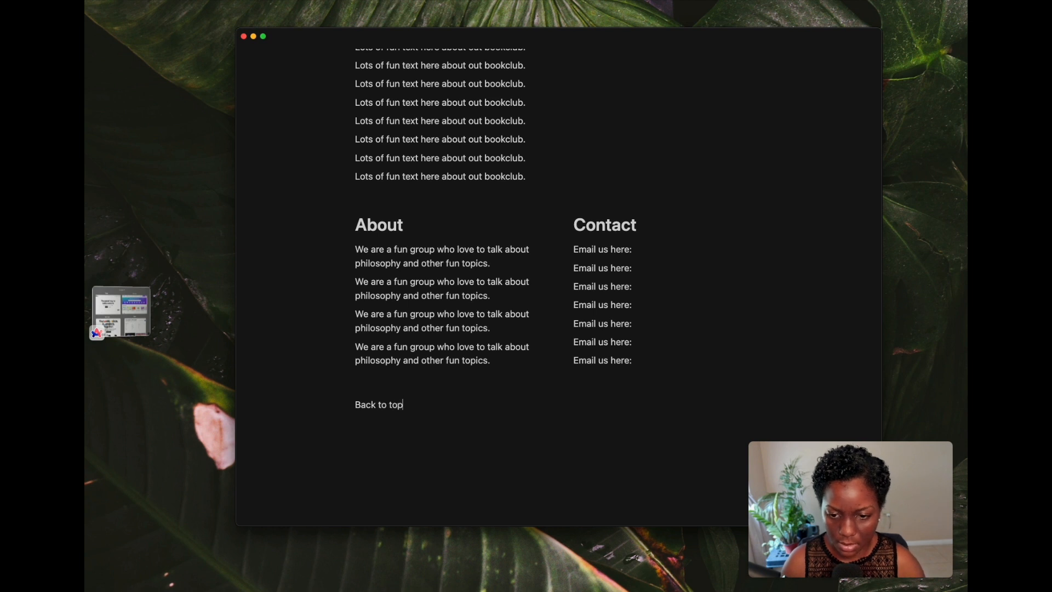
- Insert a divider above "Back to top" and place the empty line above that divider
key("Up")
type("---")
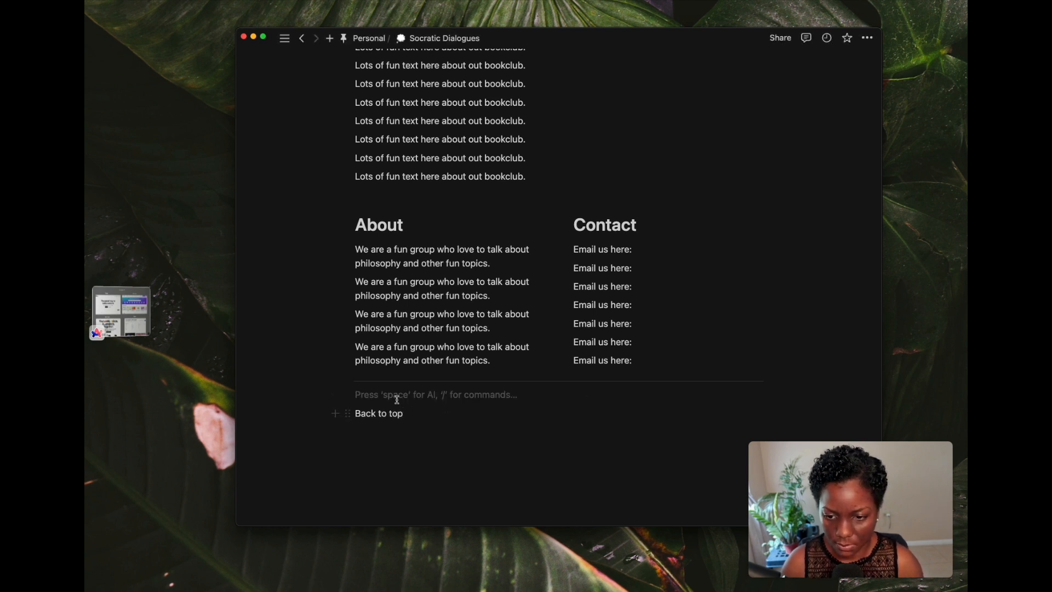
left_click(354, 382)
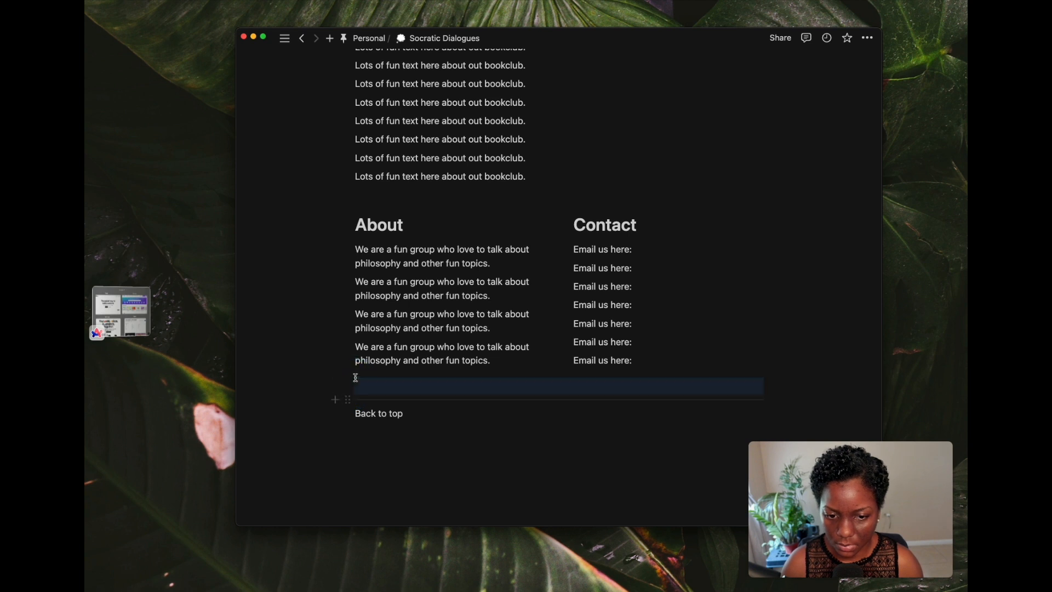
- Insert an up arrow symbol (↑) and a space in front of the "Back to top" text
left_click(357, 415)
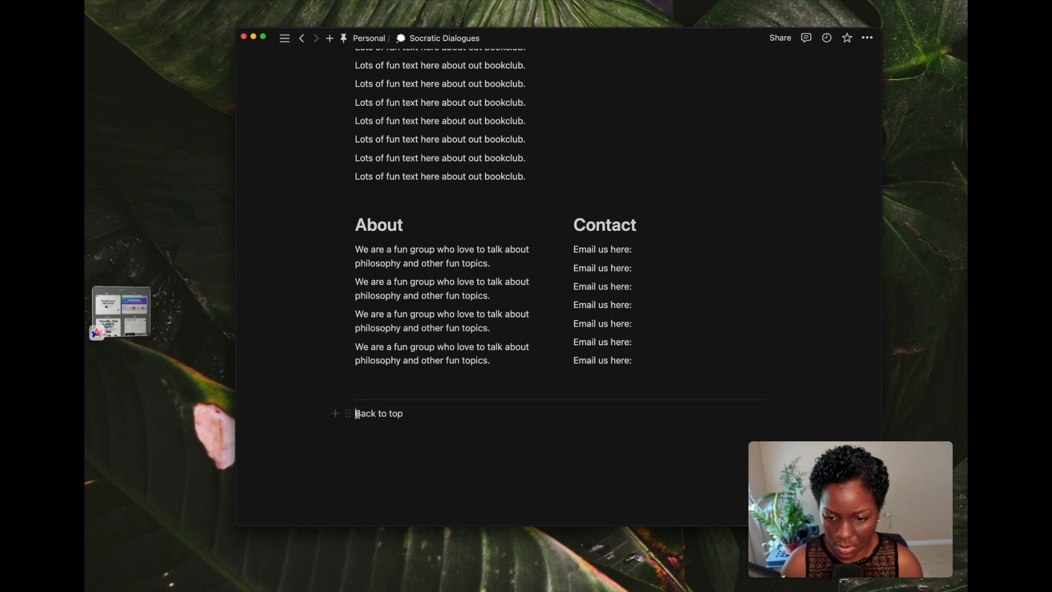
key("ctrl+super+space")
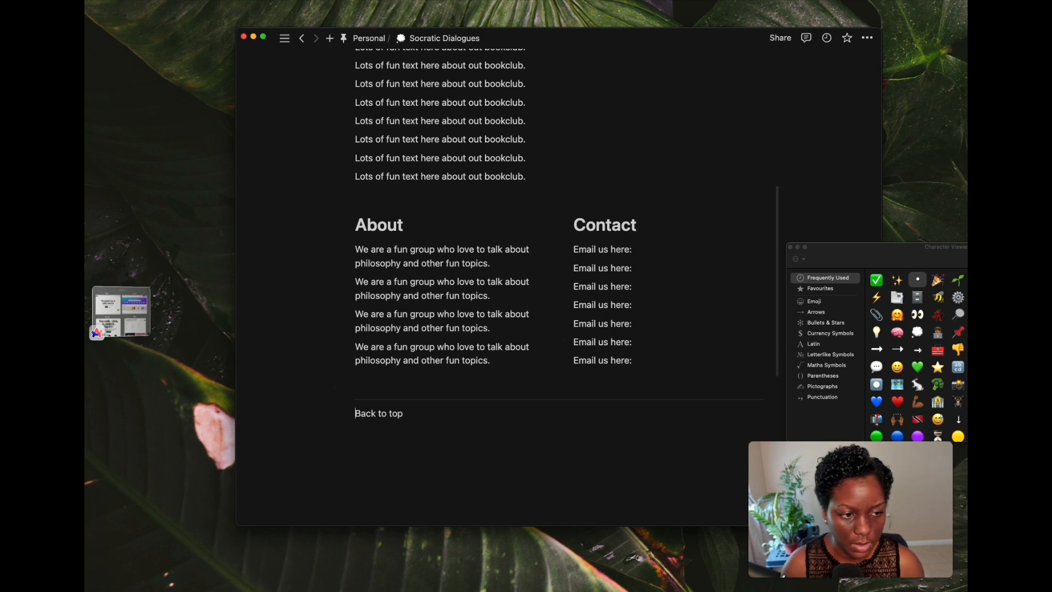
double_click(966, 321)
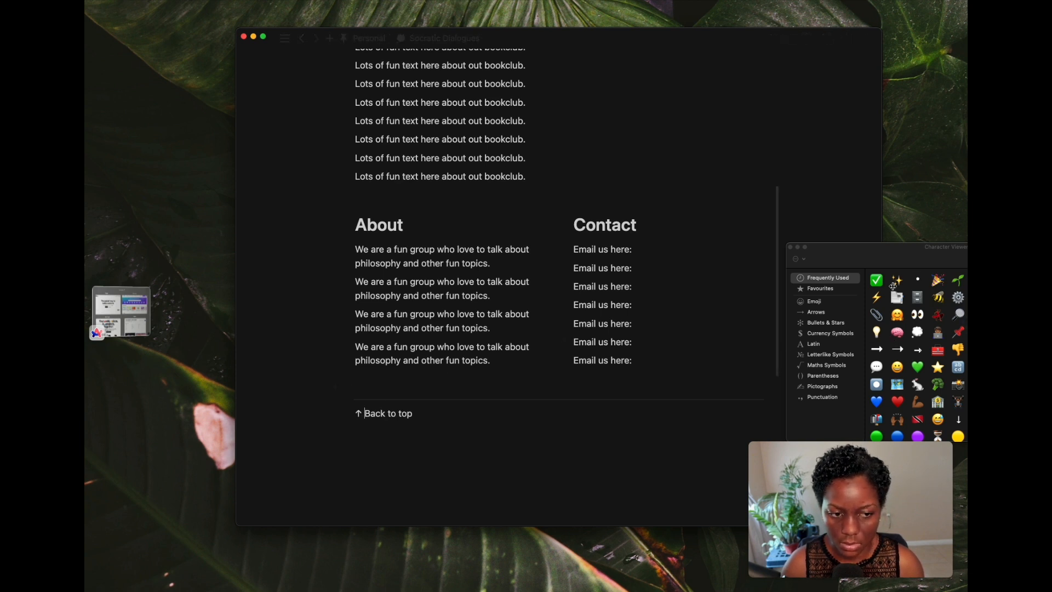
left_click(791, 248)
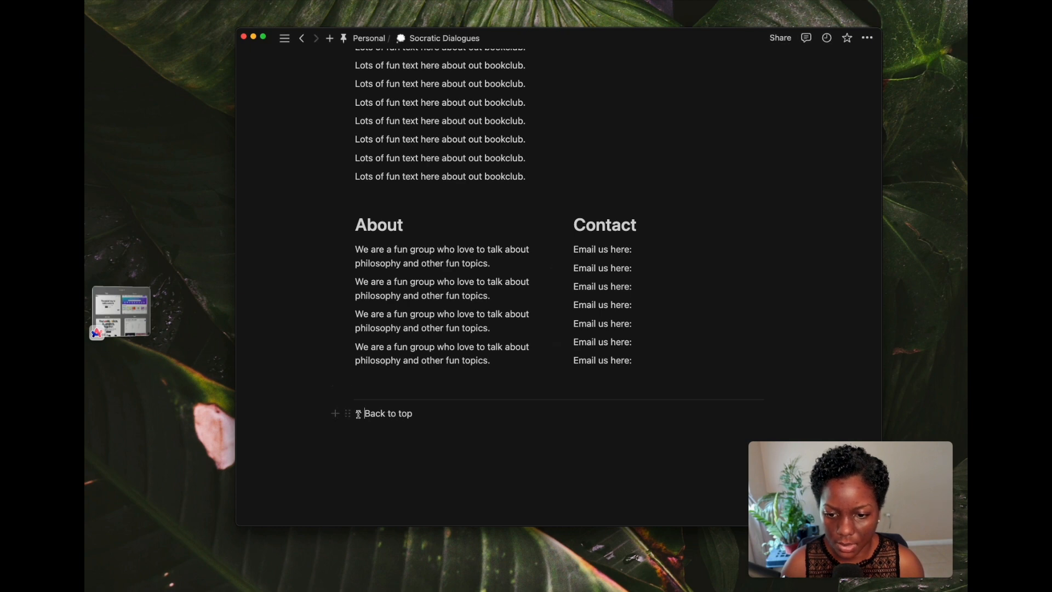
- Link the "↑ Back to top" text to the navigation quote block under the page title
left_click_drag(359, 415, 412, 418)
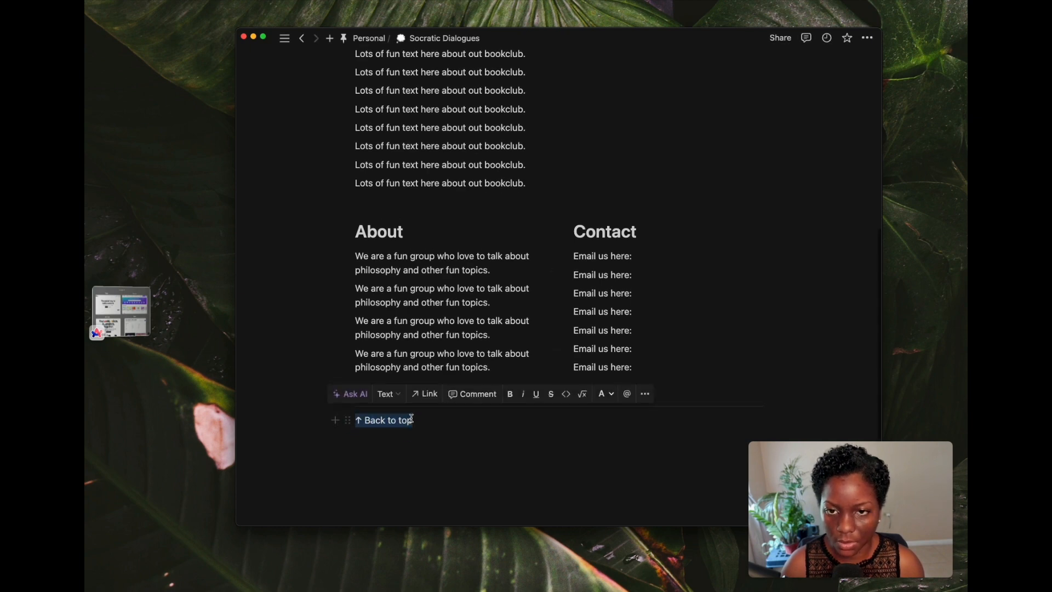
scroll(411, 419, "up", 8)
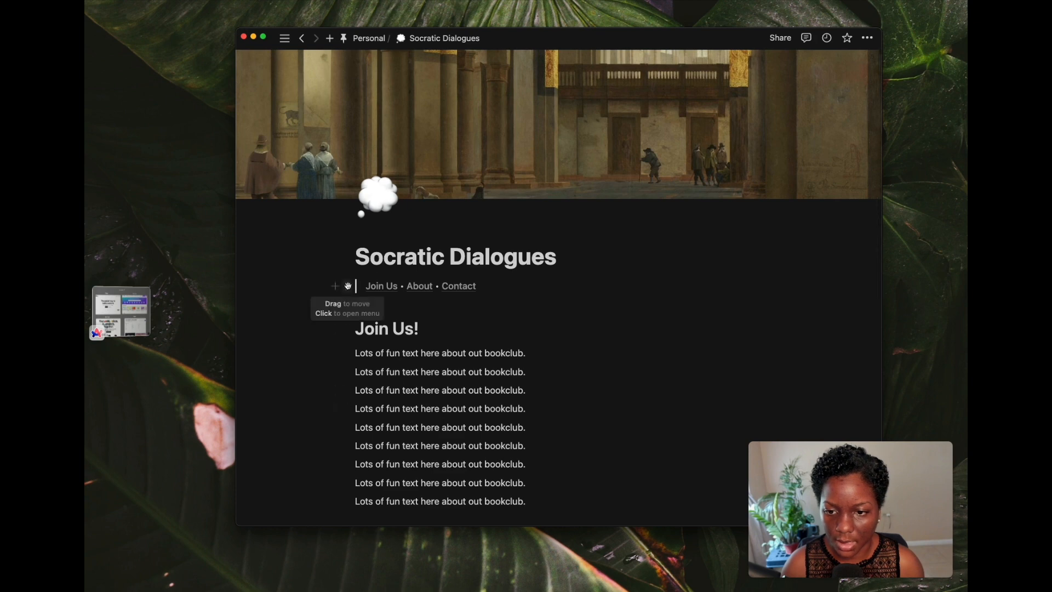
left_click(348, 286)
left_click(371, 281)
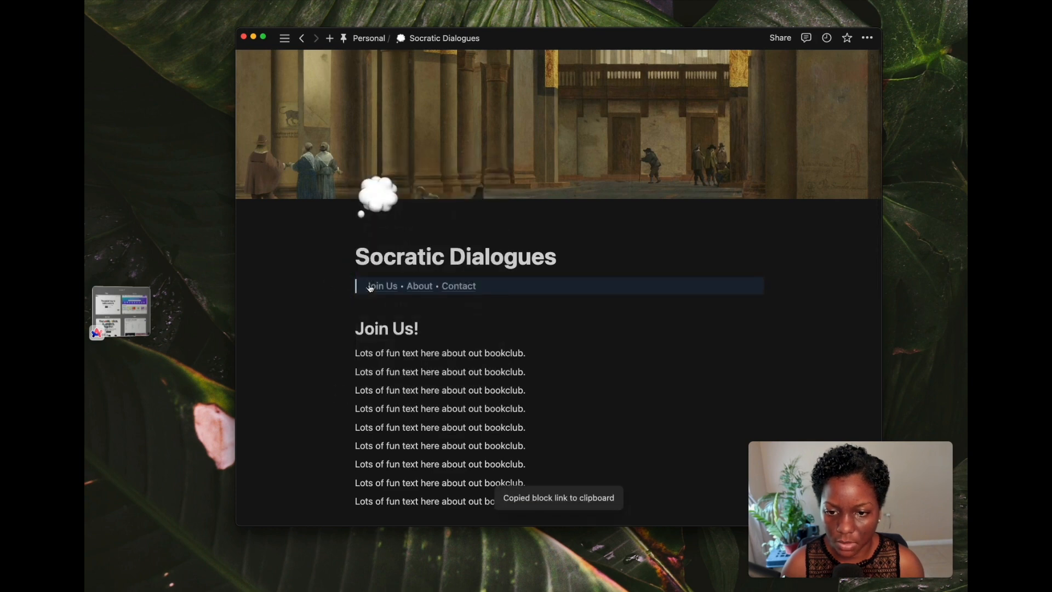
scroll(371, 289, "down", 7)
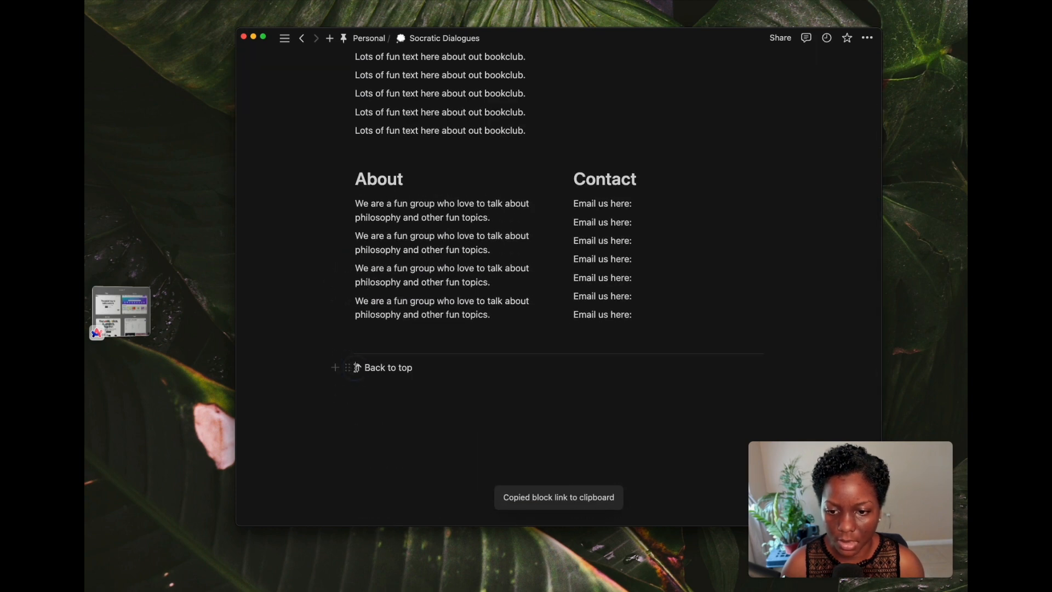
left_click_drag(357, 367, 412, 372)
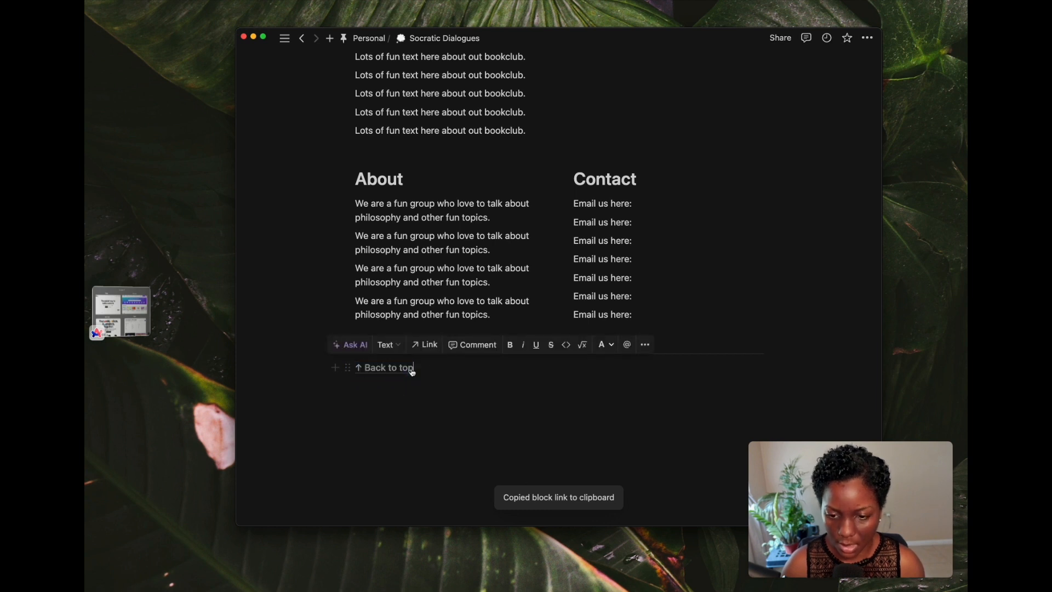
key("super+v")
- Test the "↑ Back to top" link and review the upper part of the page
left_click(404, 368)
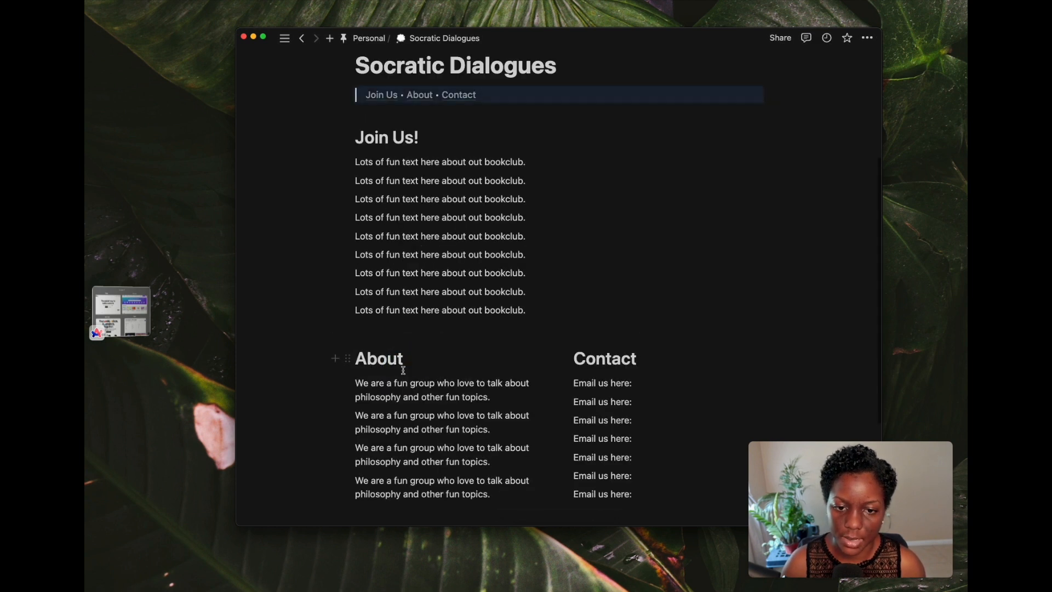
scroll(462, 293, "up", 4)
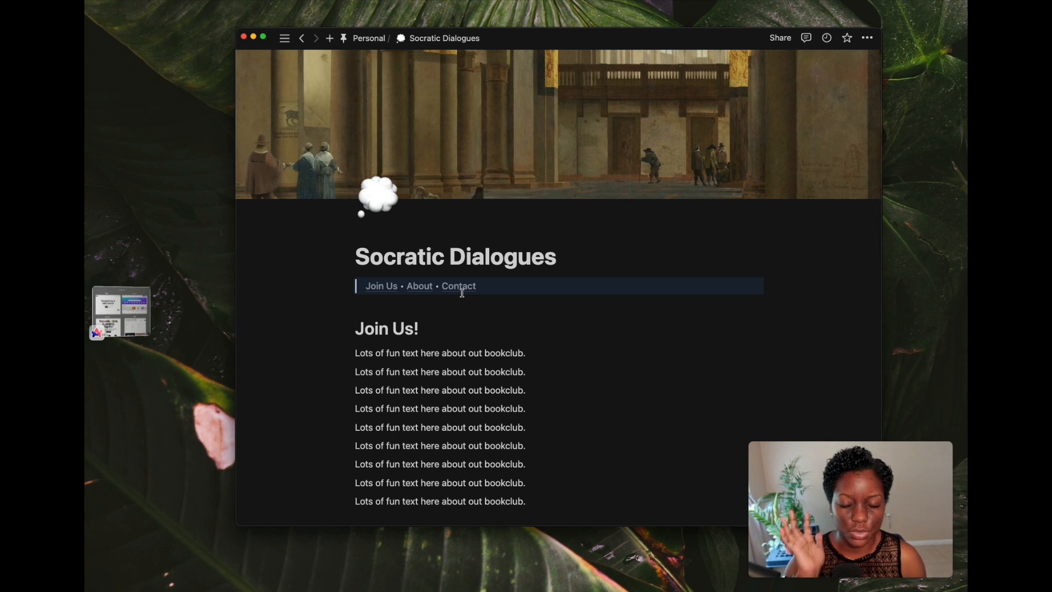
scroll(489, 345, "down", 3)
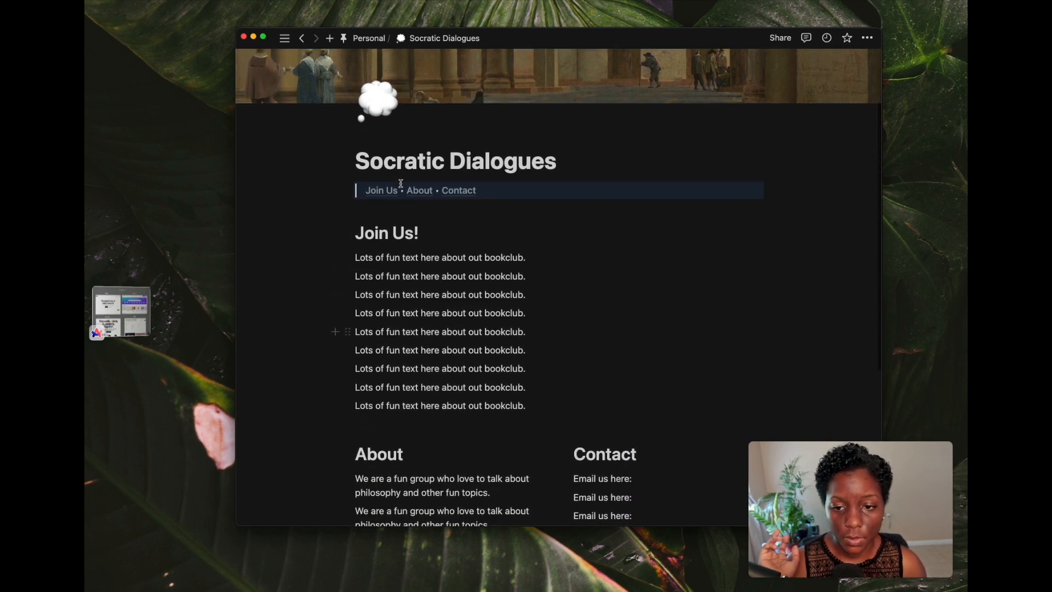
- Insert an empty callout block on a new line directly under the "Join Us!" heading
left_click(431, 230)
key("Return")
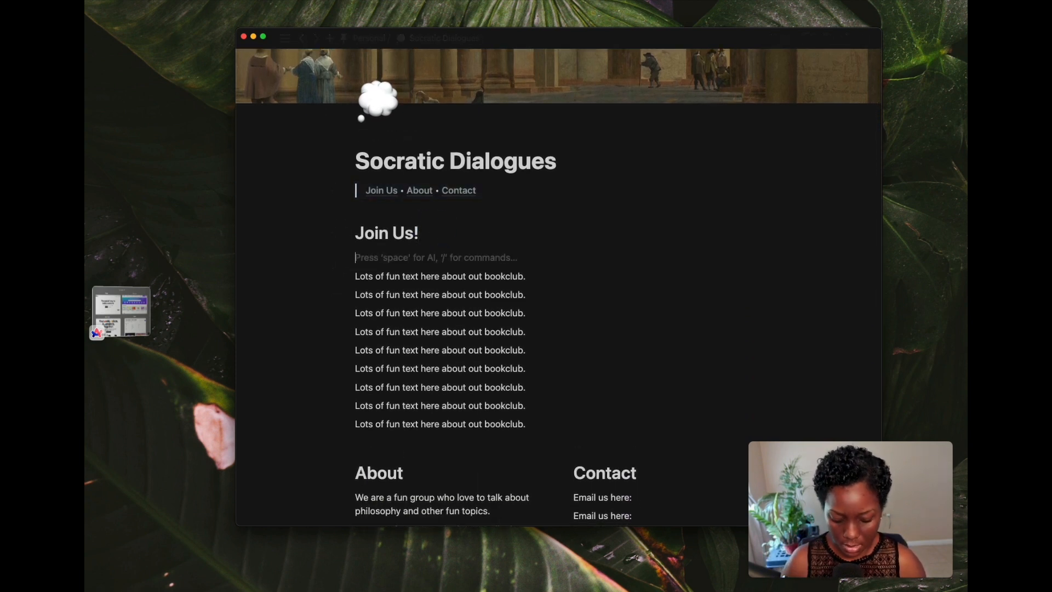
type("/cal")
key("BackSpace")
key("BackSpace")
key("BackSpace")
key("BackSpace")
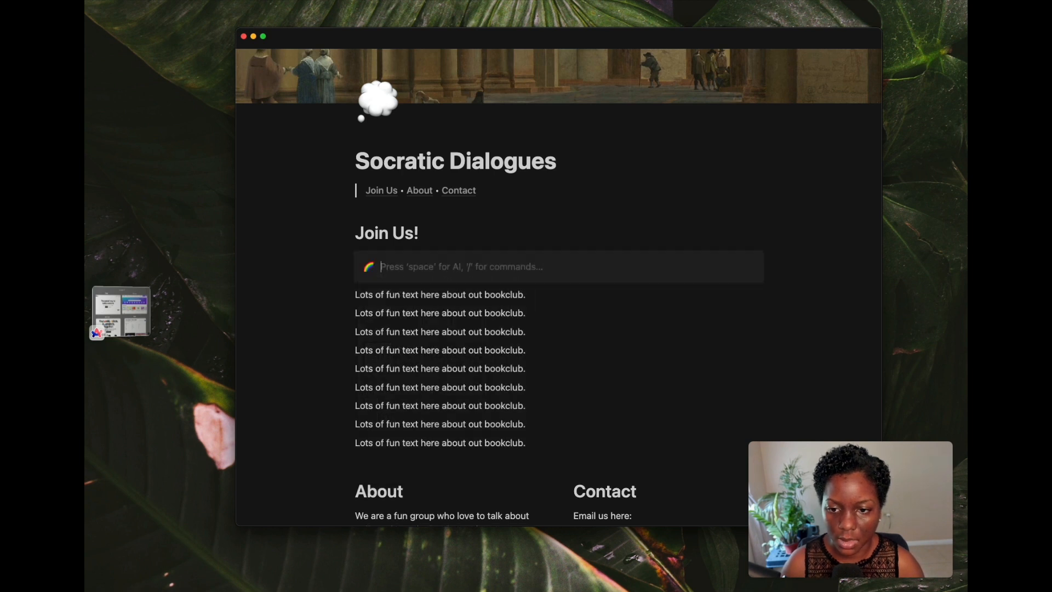
left_click(468, 324)
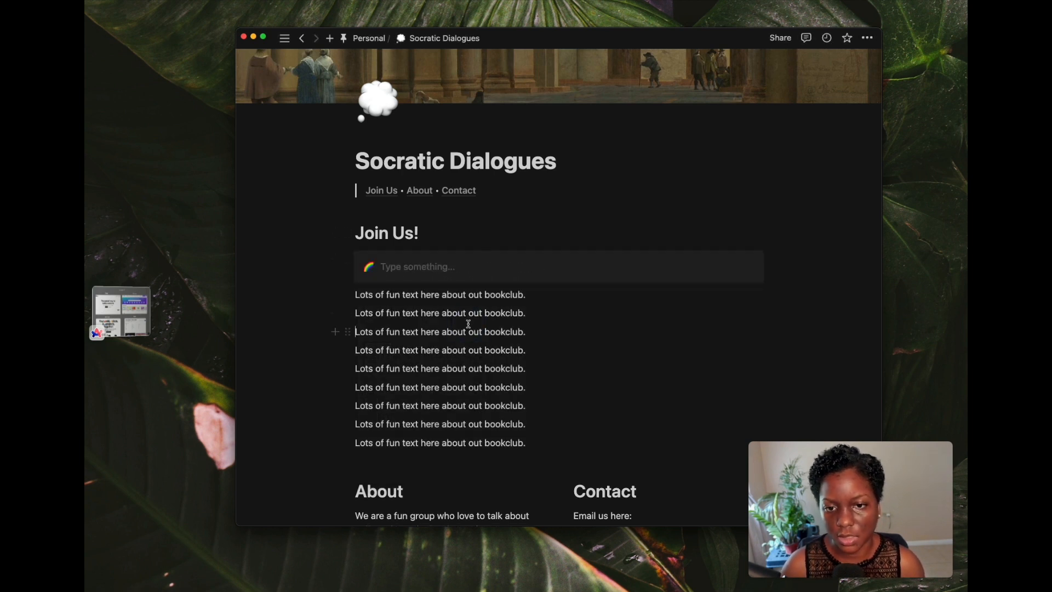
- Publish the Socratic Dialogues page to the web with duplicate as template turned off and search engine indexing turned on
scroll(468, 324, "up", 1)
scroll(469, 324, "up", 3)
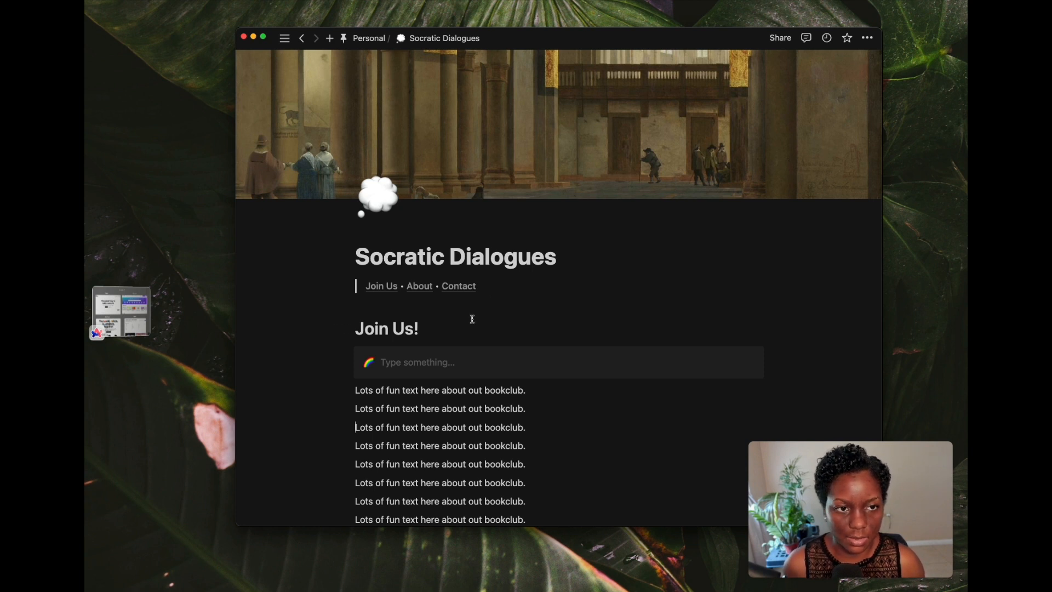
left_click(779, 44)
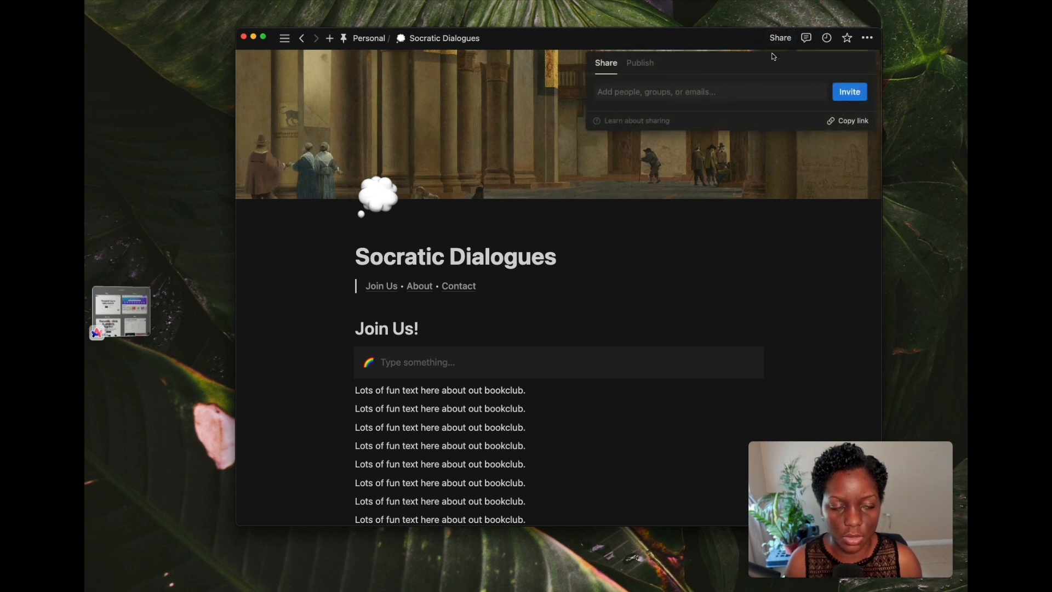
left_click(641, 68)
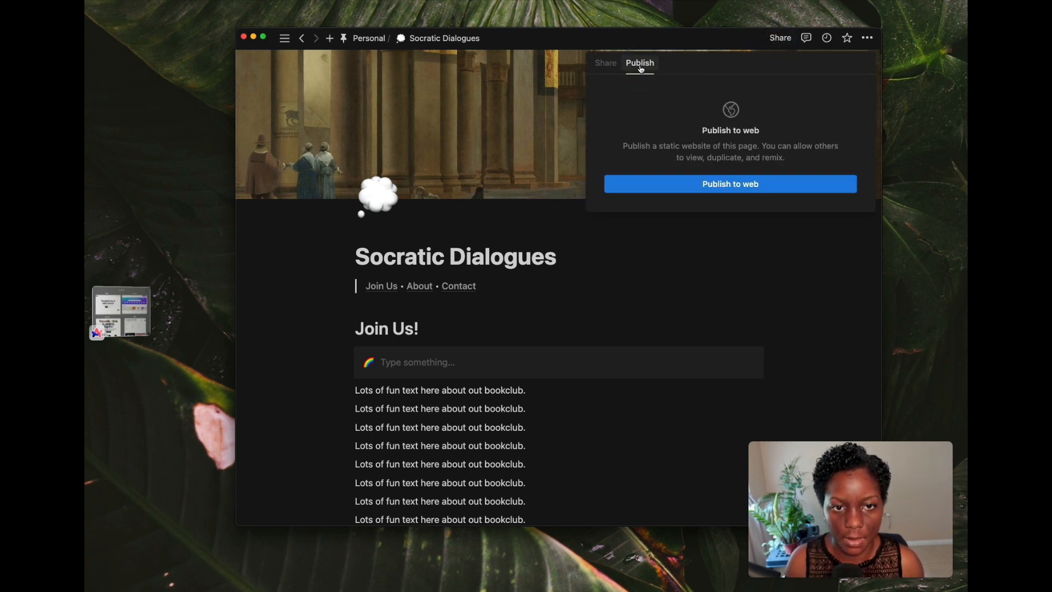
left_click(692, 188)
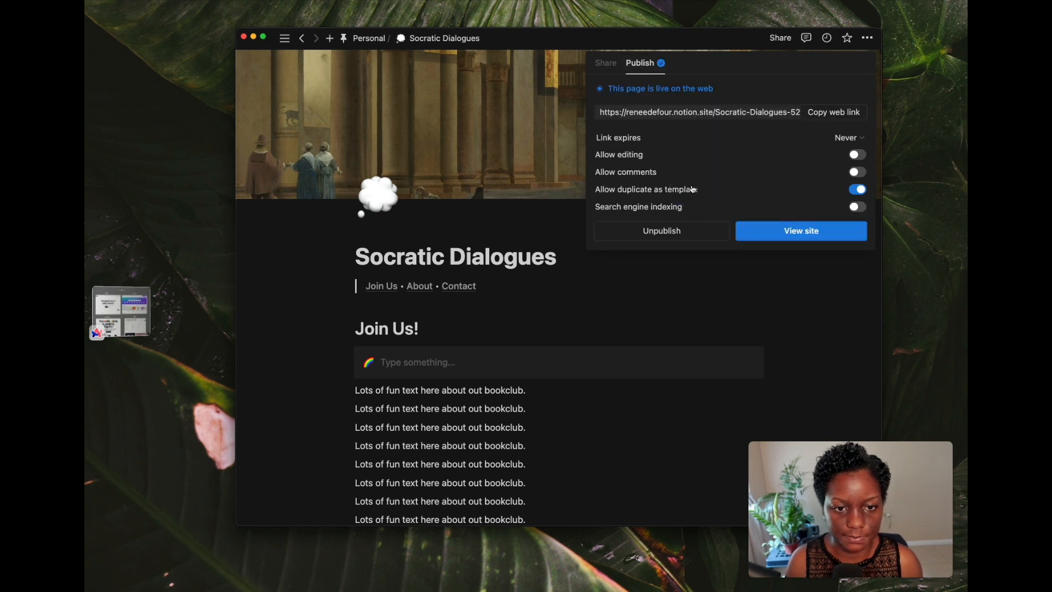
left_click(858, 190)
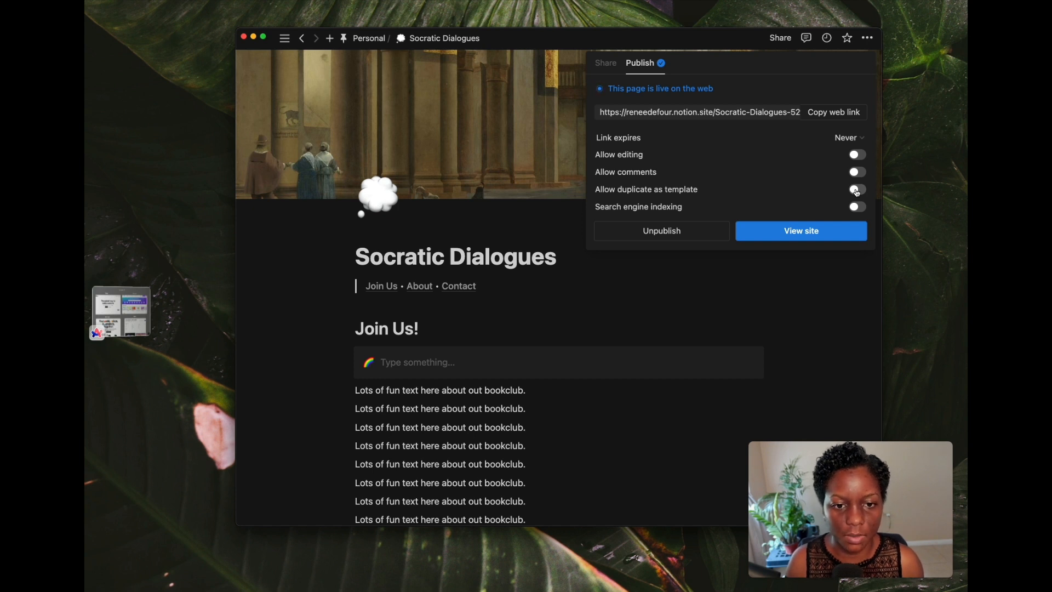
left_click(857, 207)
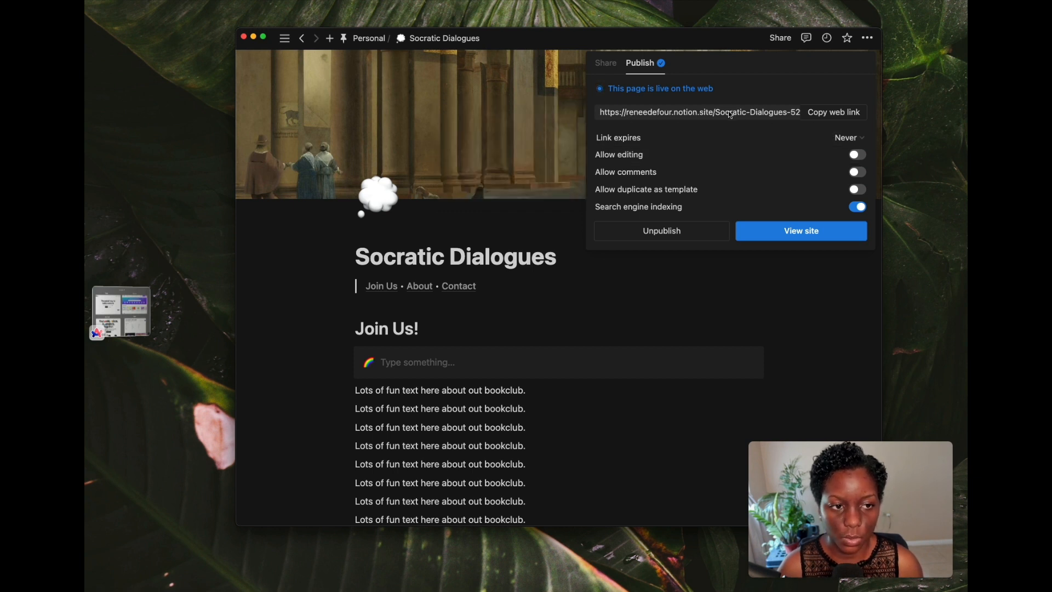
- View the published site and reposition and enlarge its preview window
left_click(775, 229)
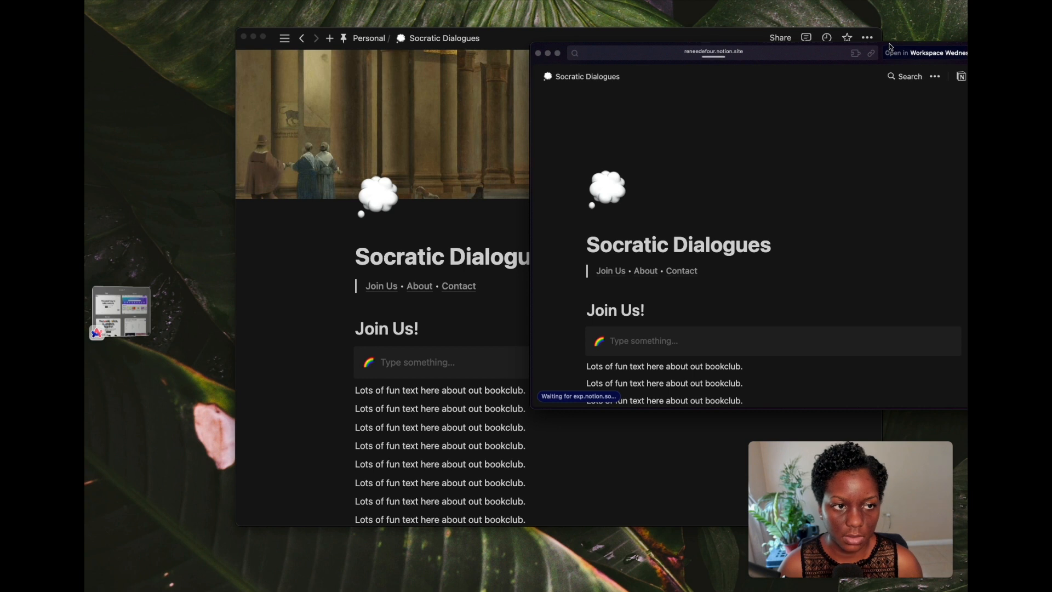
left_click_drag(875, 46, 588, 36)
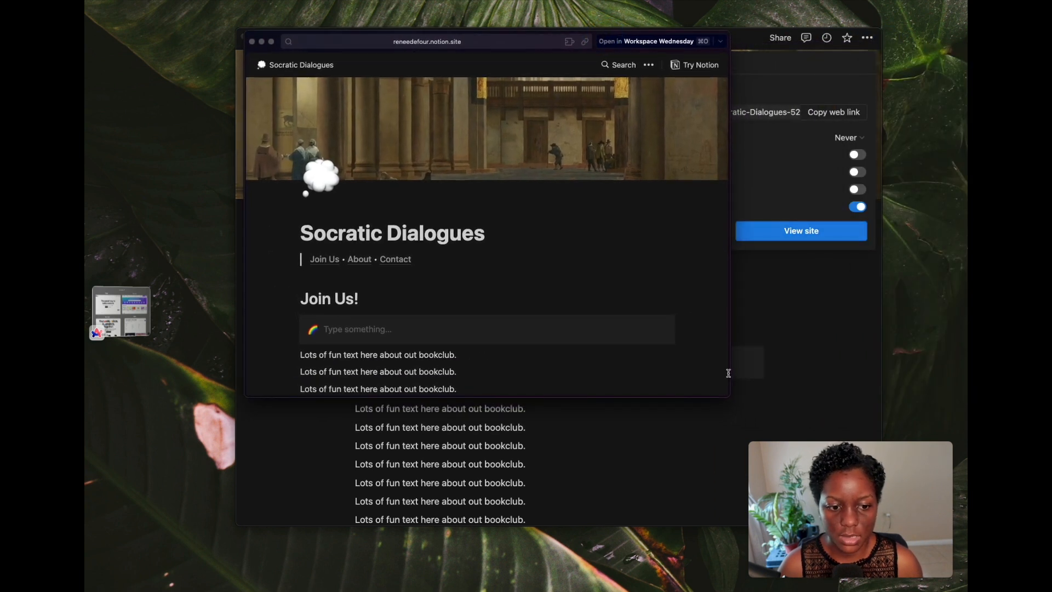
left_click_drag(729, 394, 816, 476)
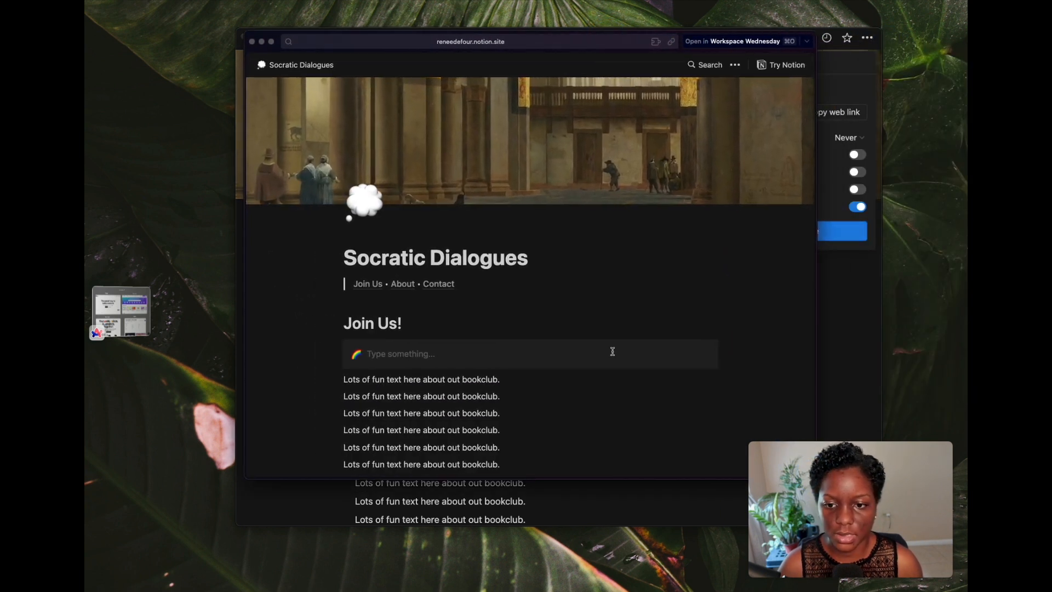
- Review the published page and test its Contact navigation link, ending back at the page title
scroll(612, 351, "down", 5)
scroll(613, 352, "up", 5)
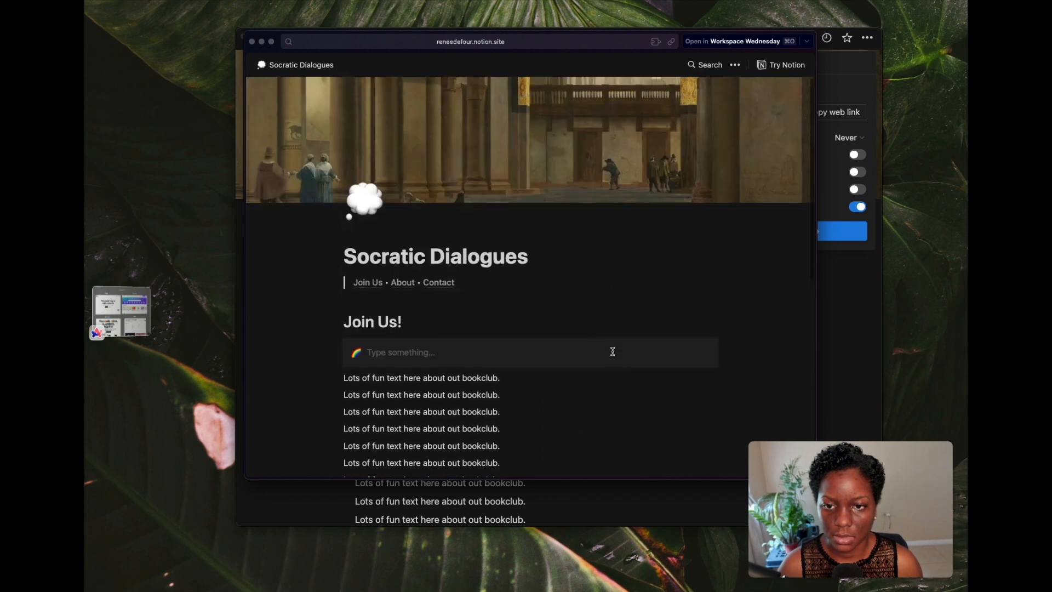
left_click(441, 283)
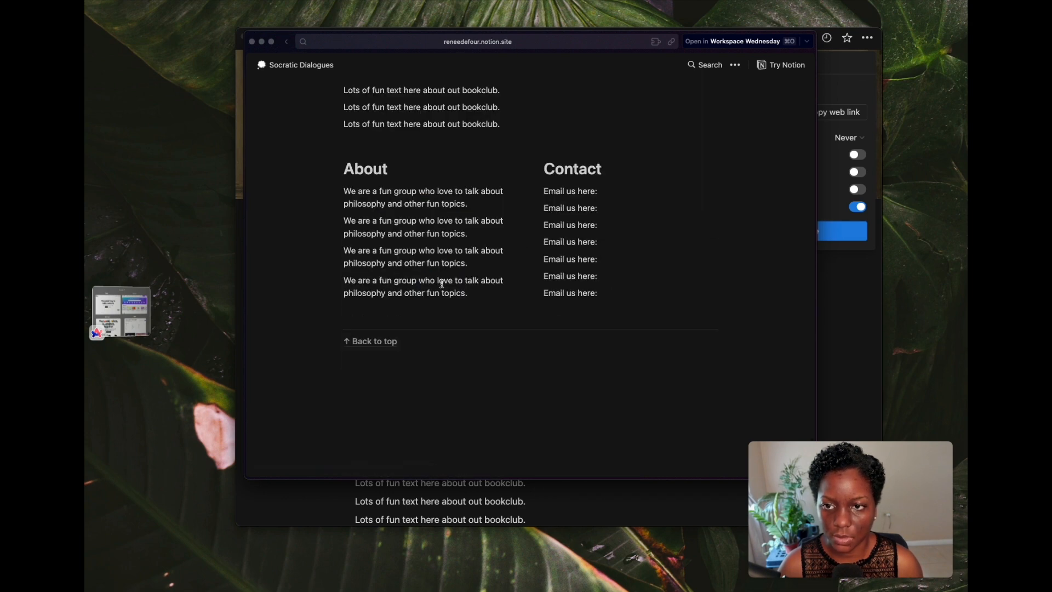
scroll(441, 283, "up", 5)
scroll(442, 283, "up", 3)
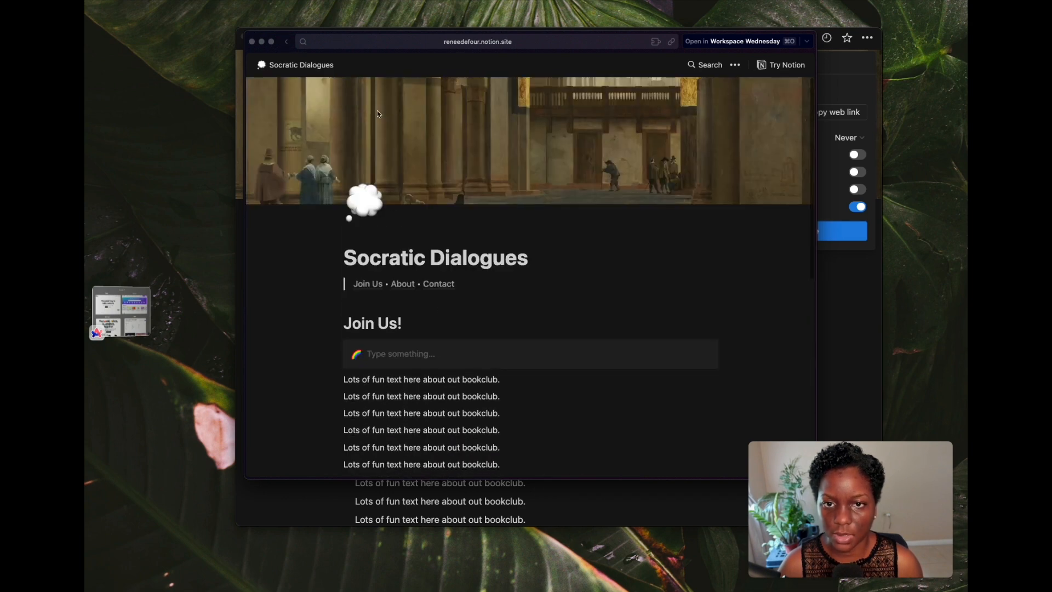
- Inspect the published site's full web address, close the preview window and dismiss the publishing options
left_click(465, 42)
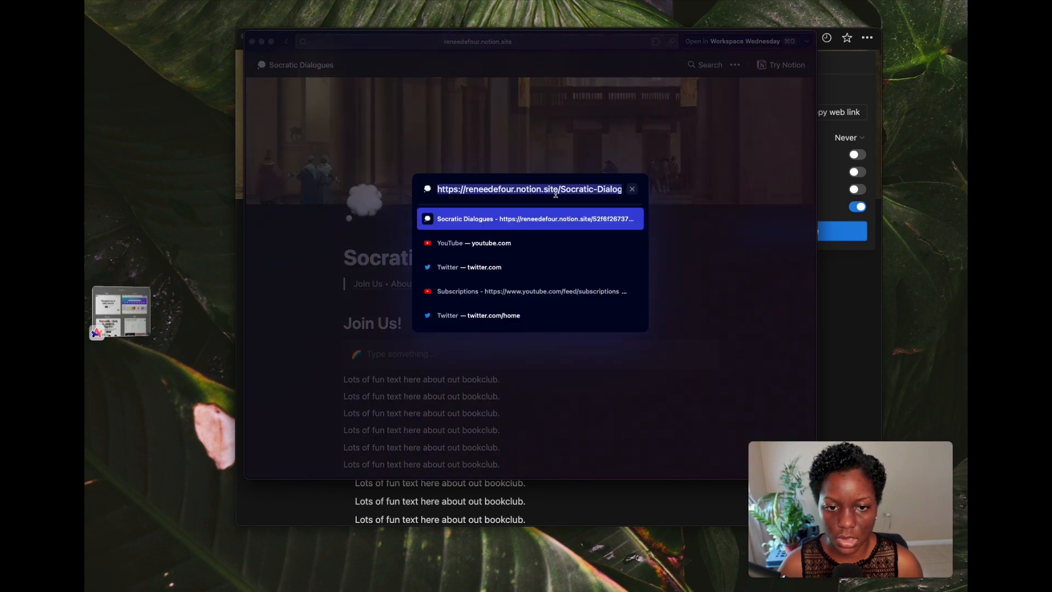
left_click(620, 146)
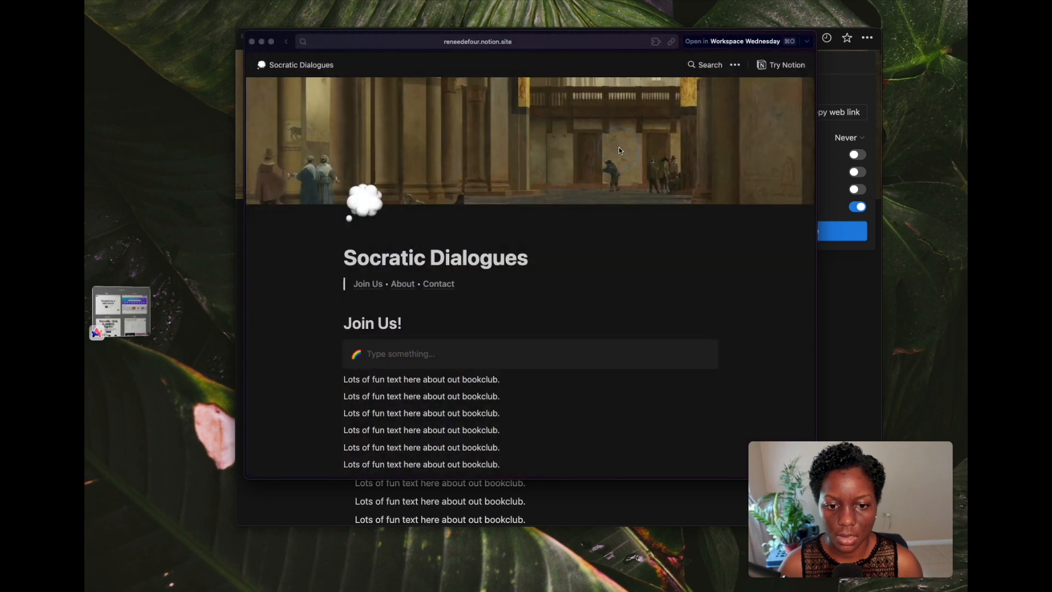
left_click(252, 42)
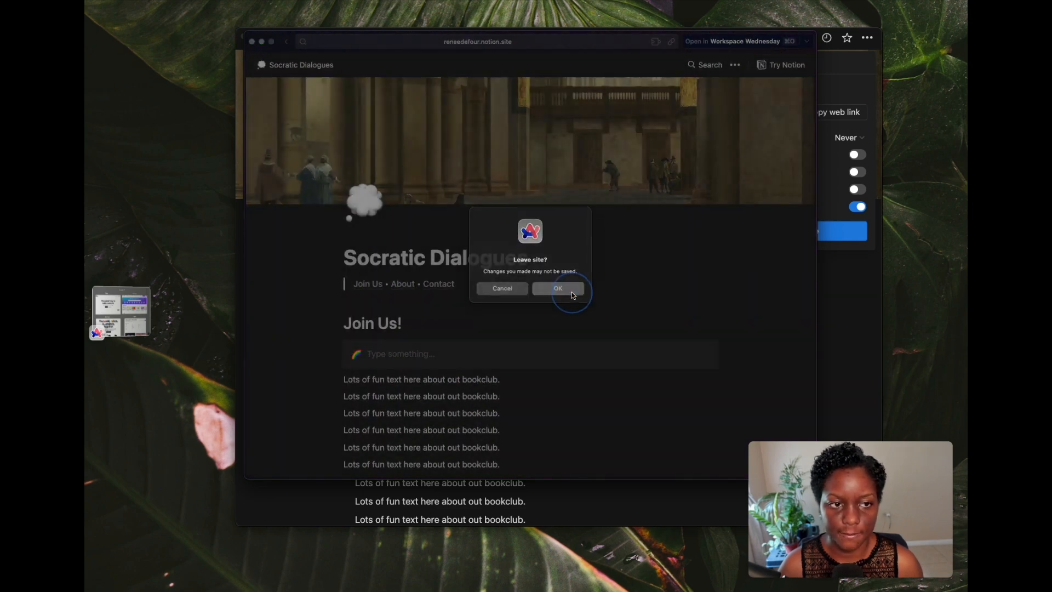
left_click(571, 291)
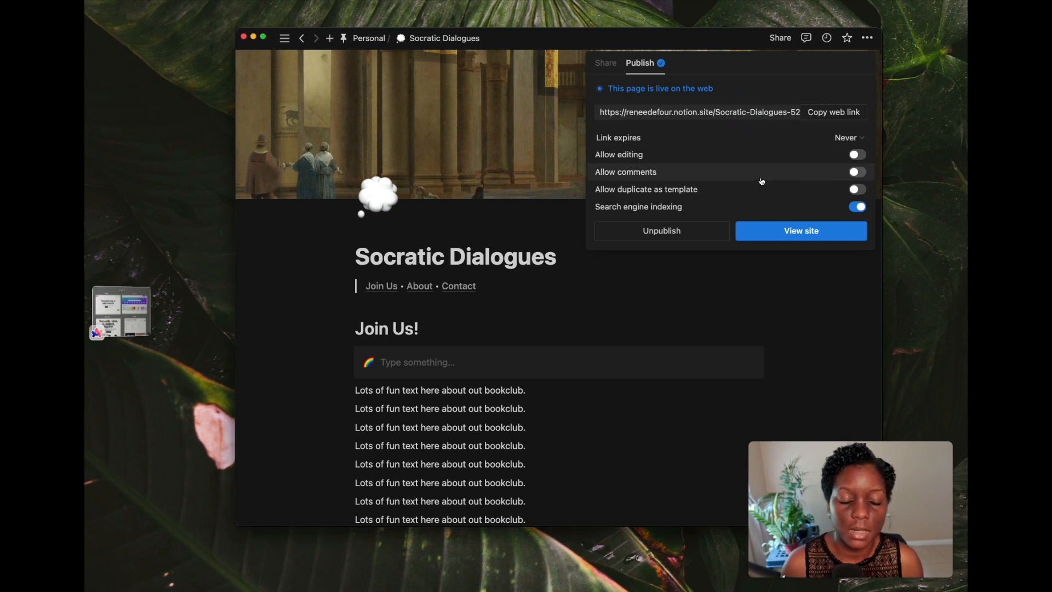
left_click(737, 273)
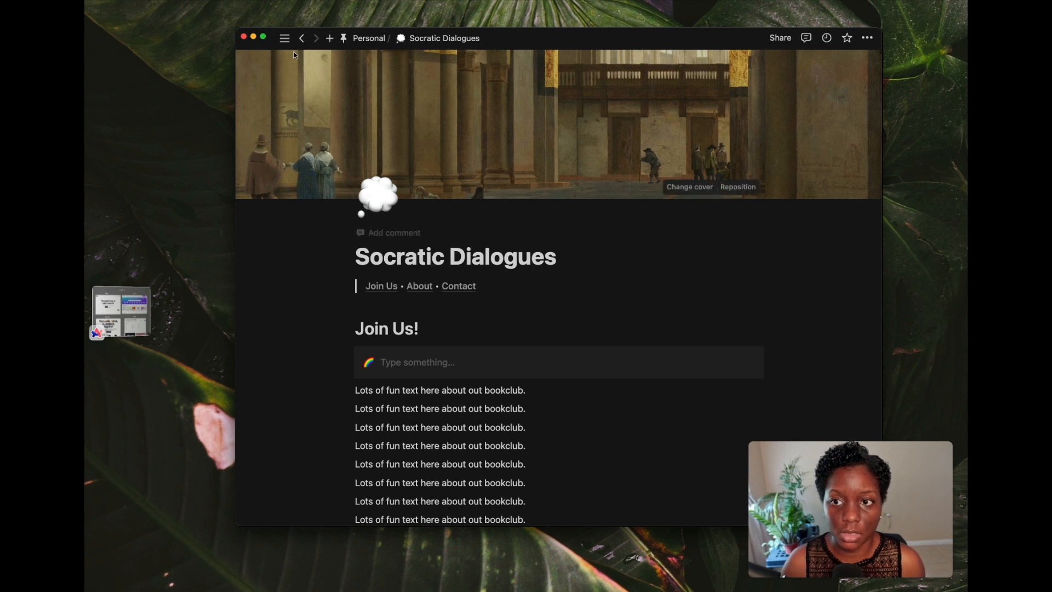
- Keep the sidebar open and examine the domain and public home page in the workspace's public settings
mouse_move(285, 46)
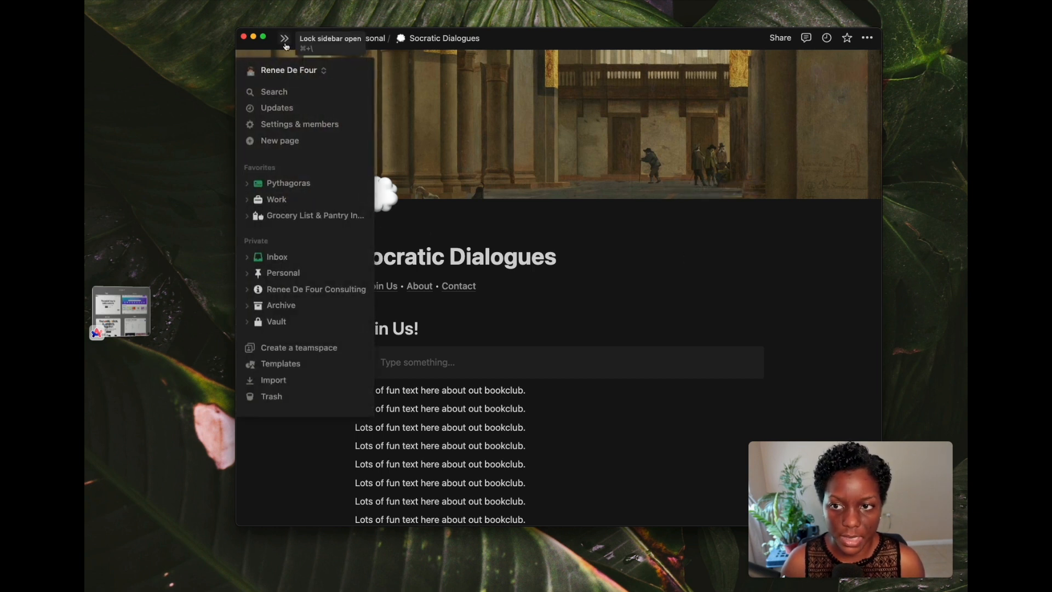
left_click(285, 45)
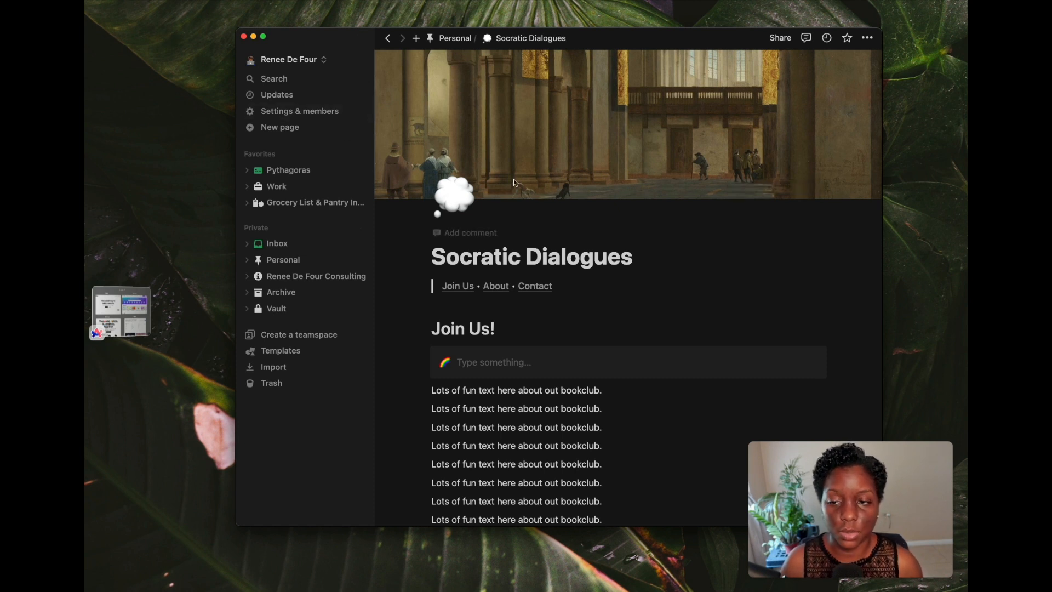
left_click(302, 113)
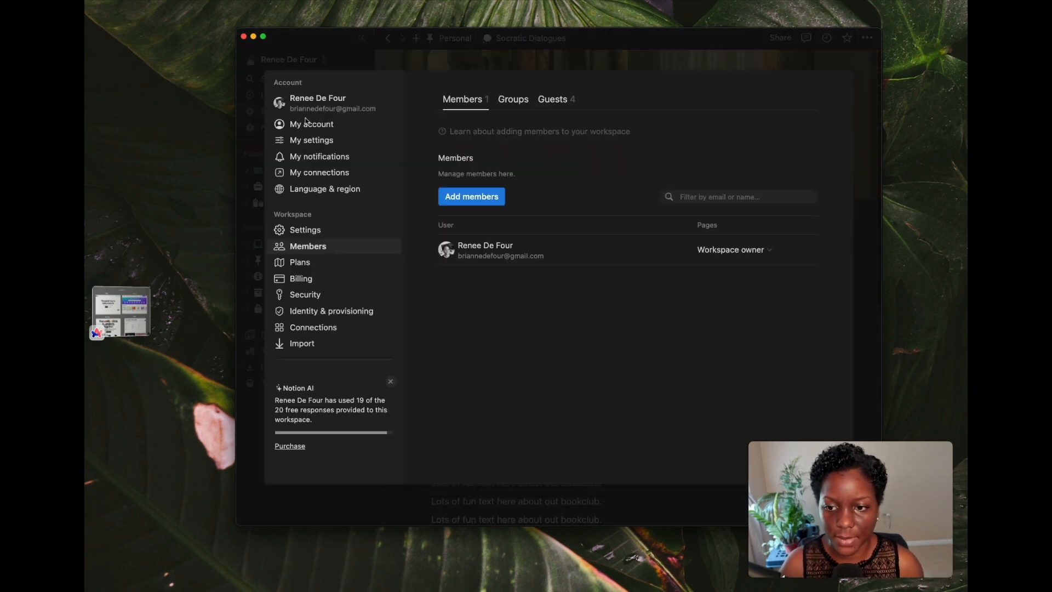
left_click(353, 235)
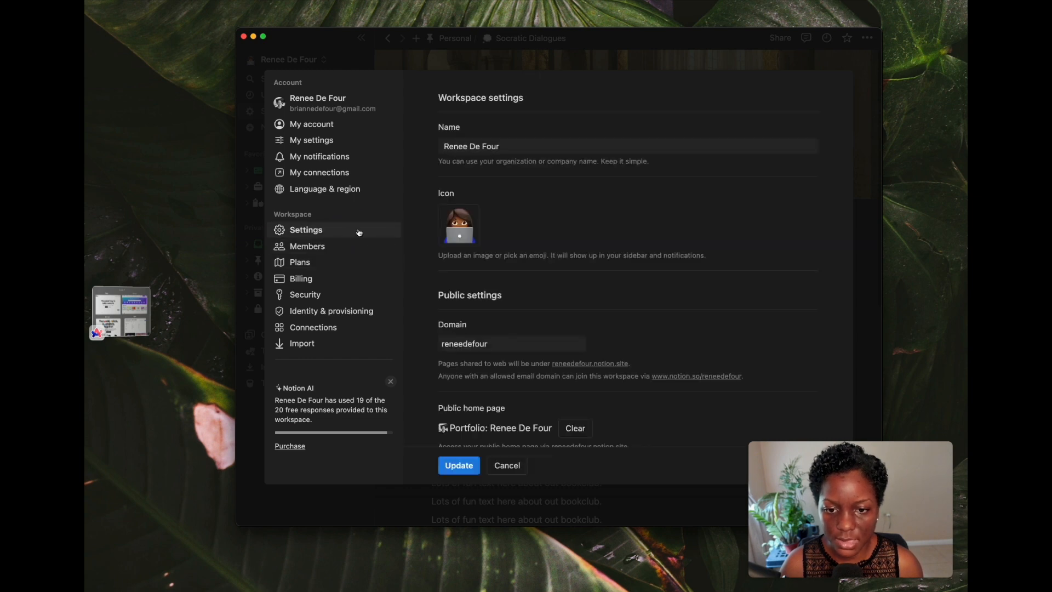
scroll(578, 309, "down", 5)
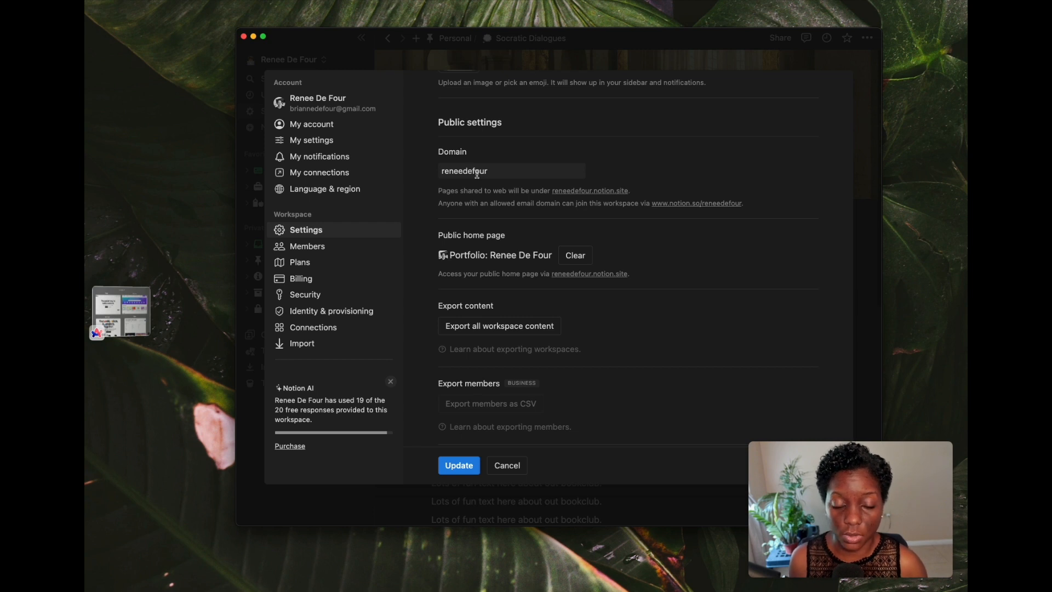
scroll(477, 174, "down", 3)
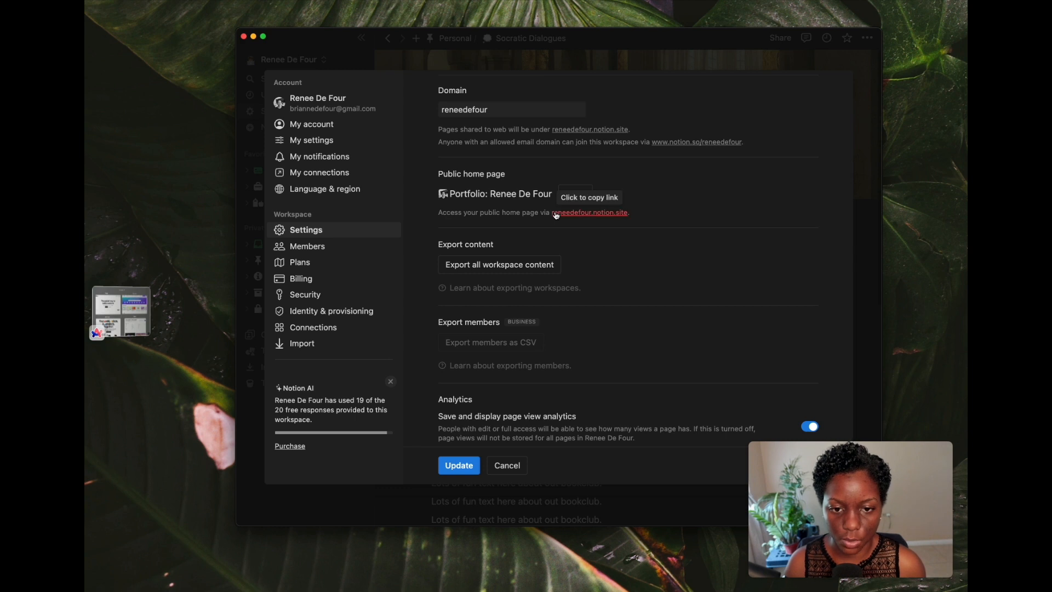
- Copy the public home page link and open it in a new tab of the Arc browser
left_click(587, 213)
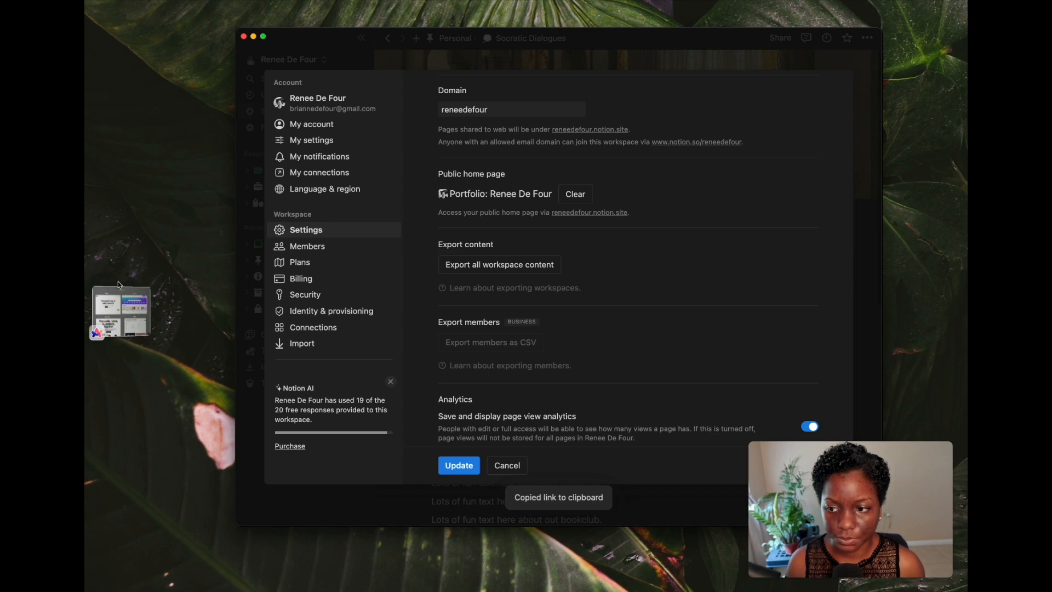
left_click(121, 310)
mouse_move(233, 217)
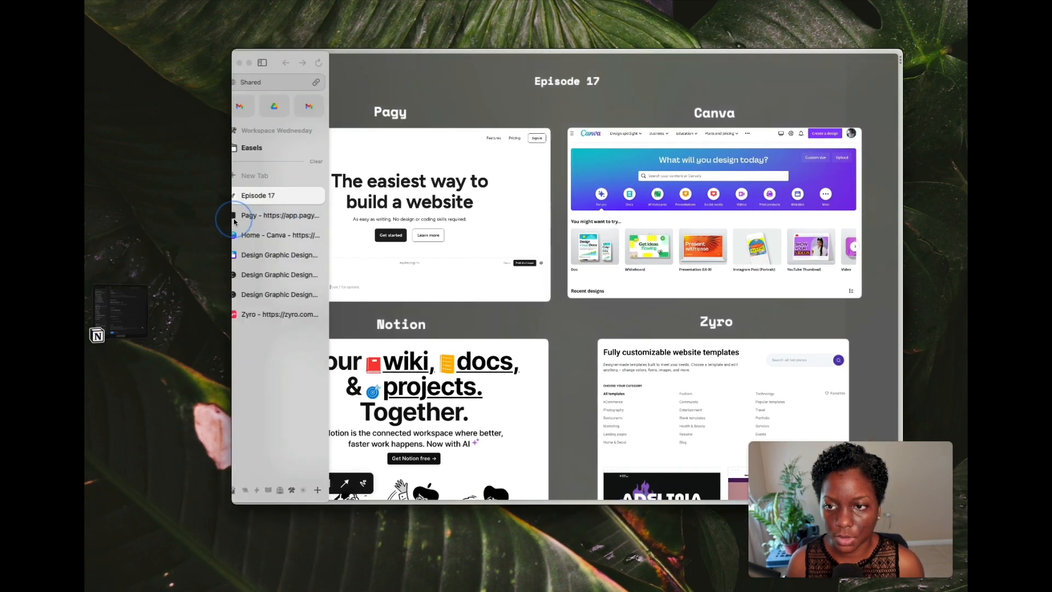
left_click(283, 61)
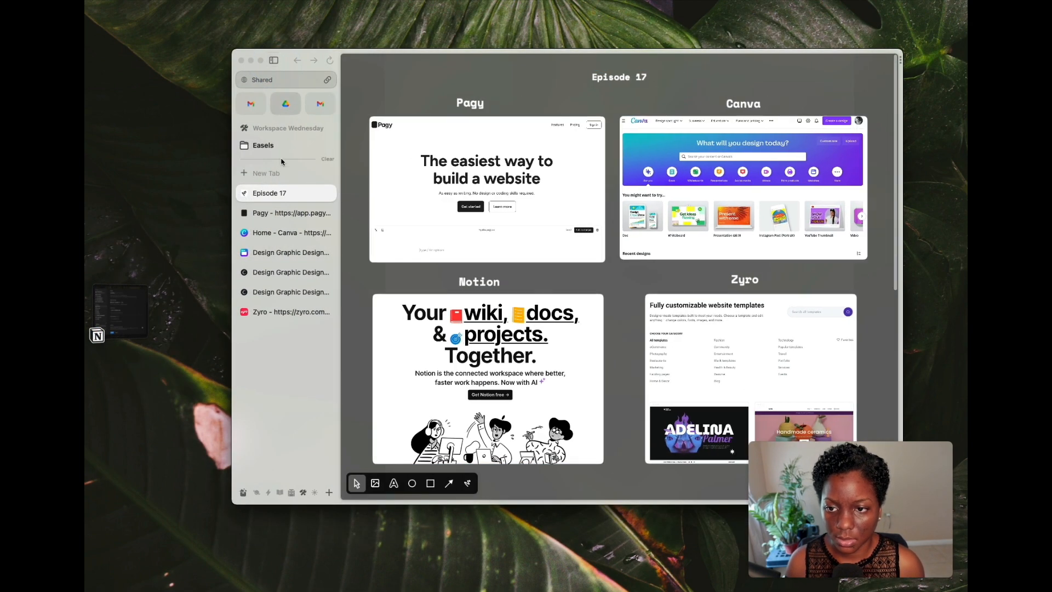
left_click(283, 176)
key("super+v")
key("Return")
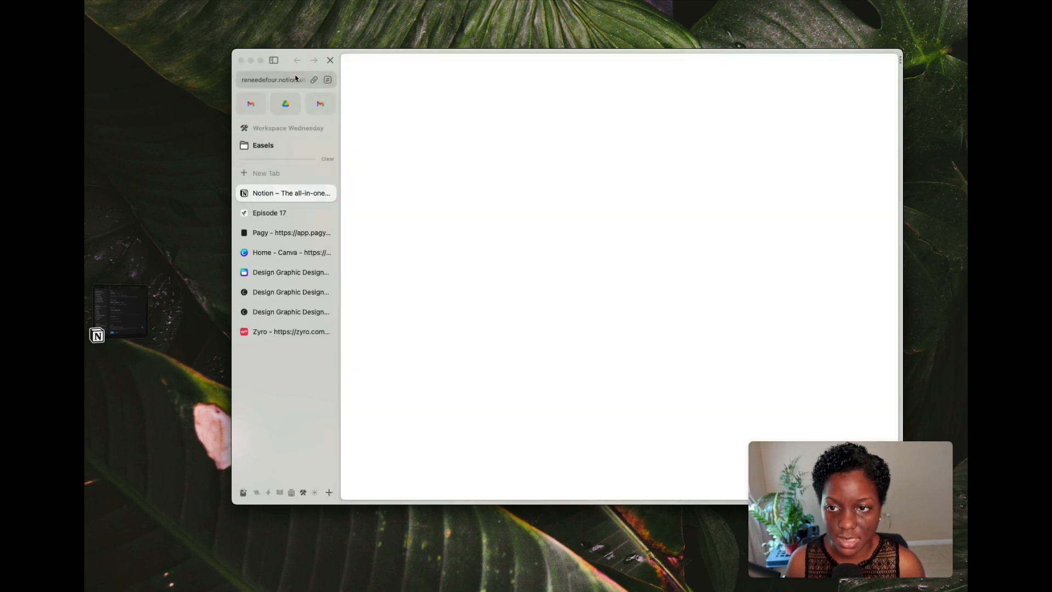
- Check the public home page's address, look through the portfolio page and return to the Notion workspace settings
left_click(295, 77)
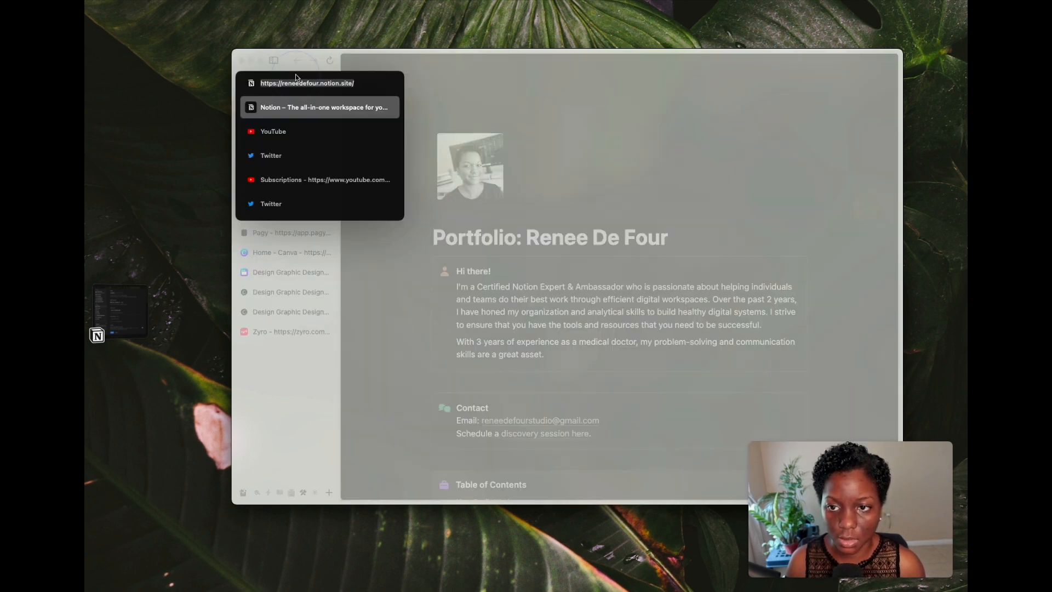
left_click(440, 97)
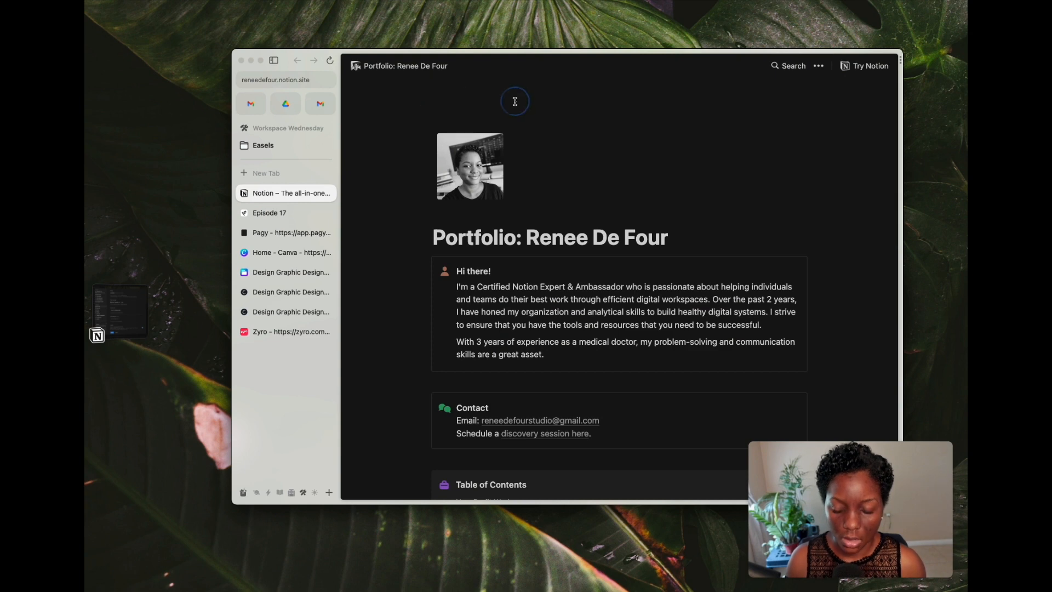
scroll(515, 100, "down", 4)
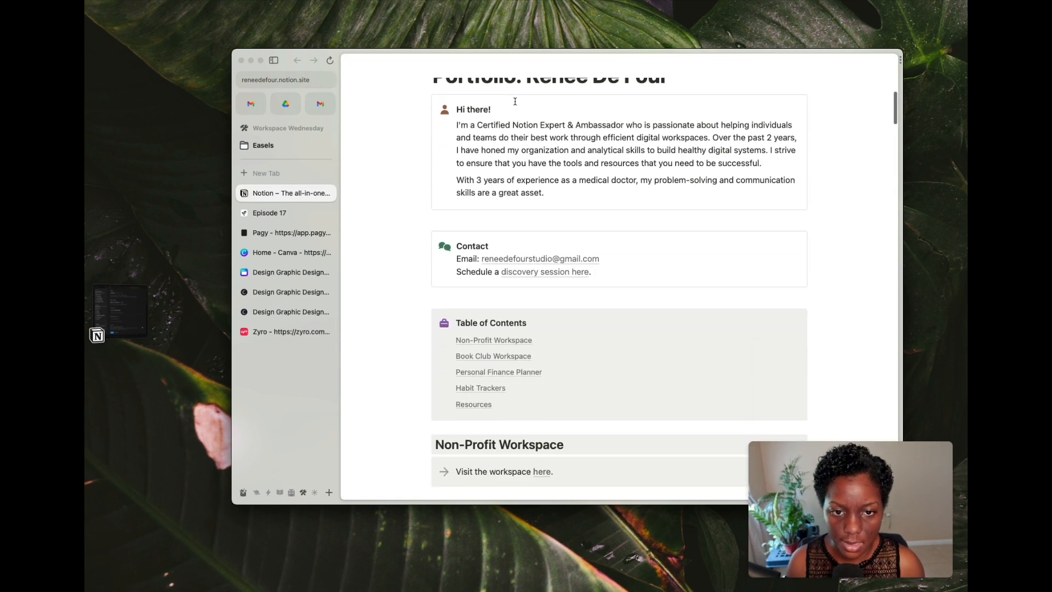
scroll(515, 100, "up", 4)
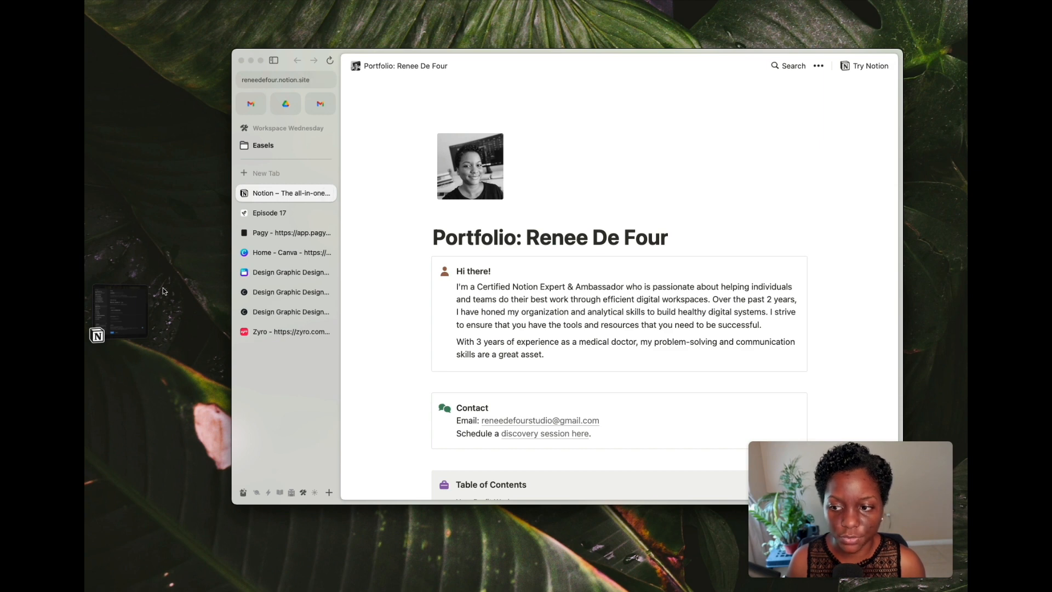
left_click(96, 329)
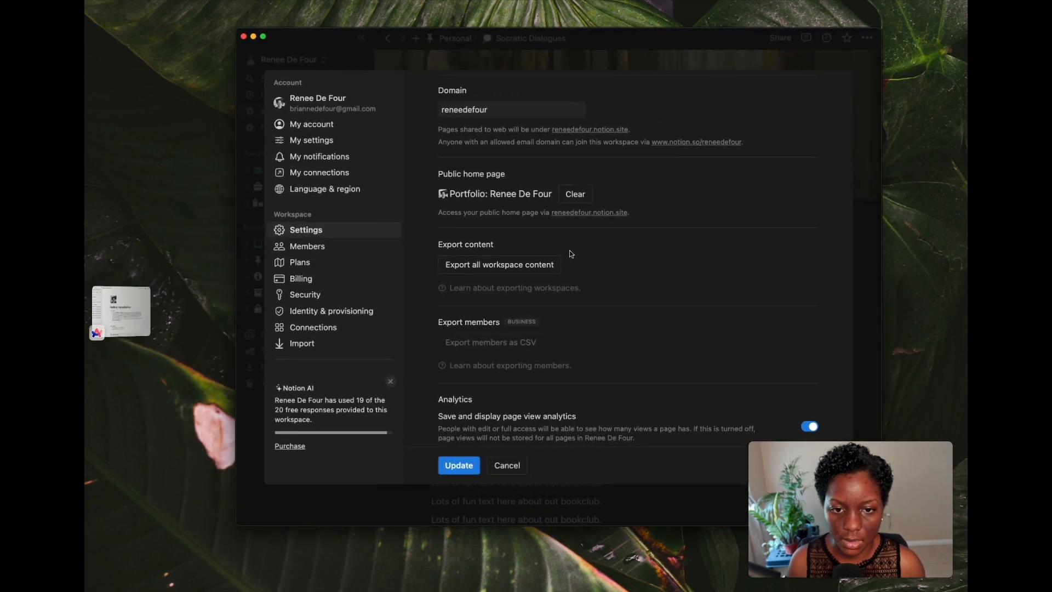
- Replace the workspace's public home page with Socratic Dialogues, copy its public link and save the updated settings
left_click(572, 194)
left_click(553, 195)
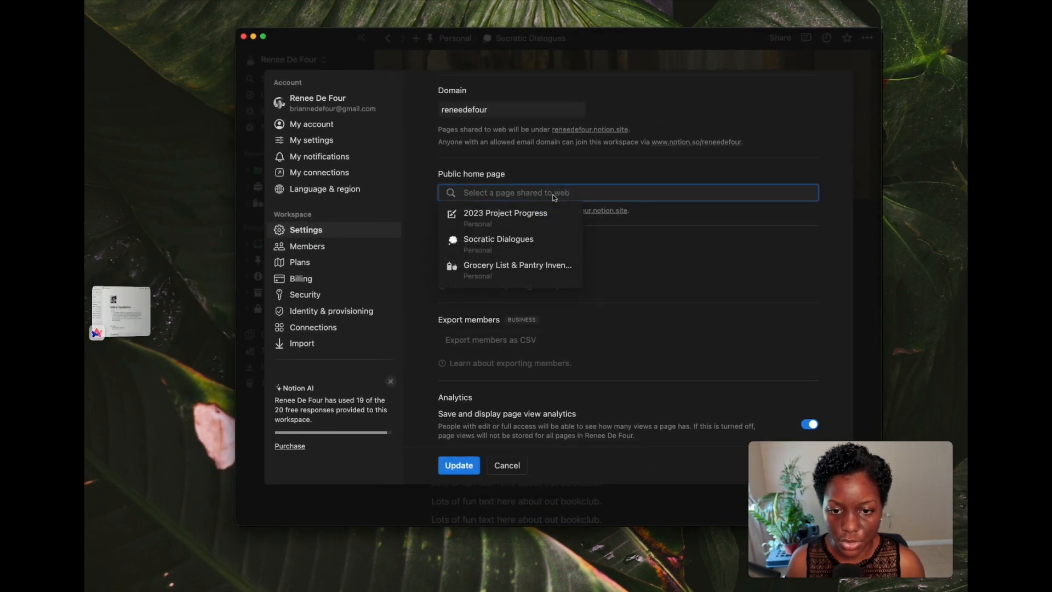
left_click(542, 239)
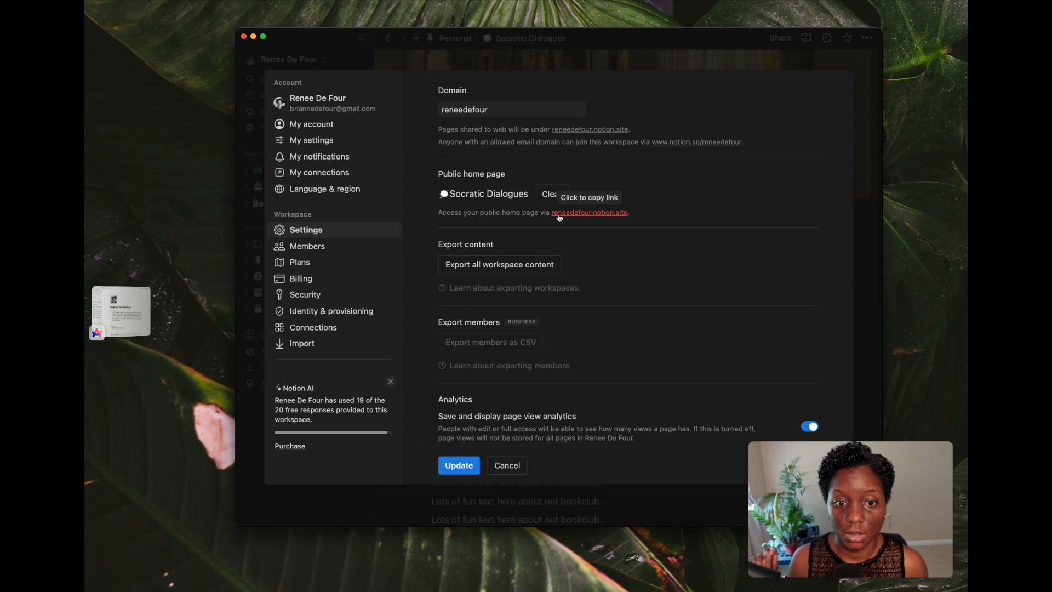
left_click(602, 213)
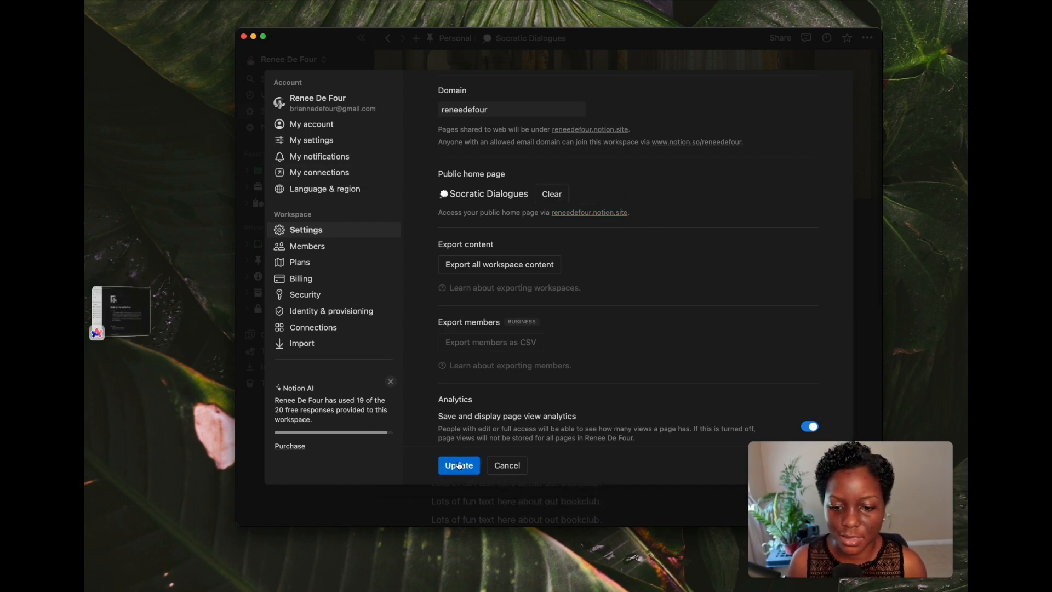
left_click(459, 466)
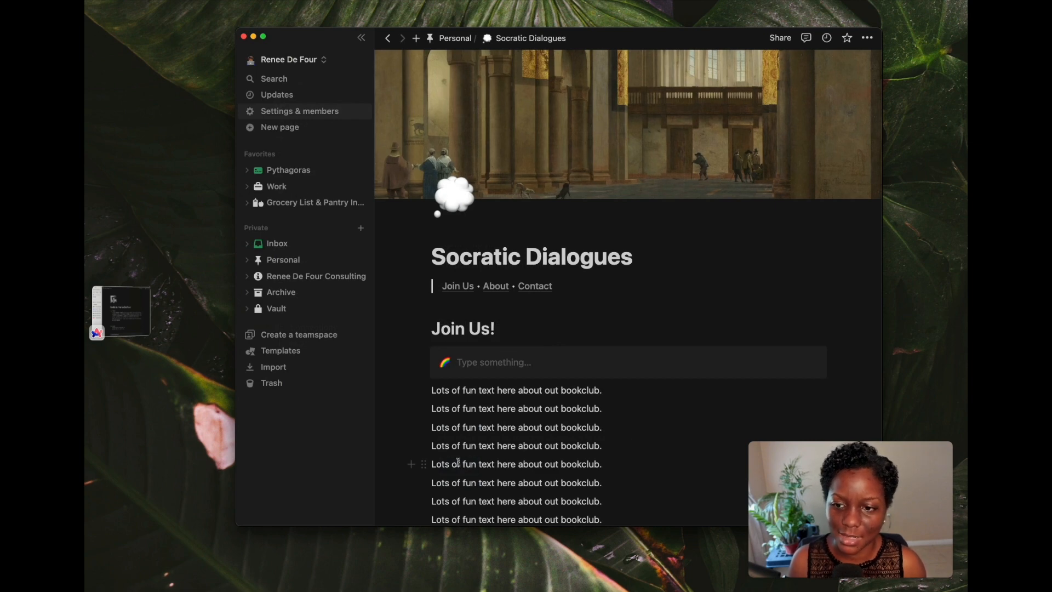
- Switch to the Arc browser, reload the public home page and look through the Socratic Dialogues site
left_click(129, 324)
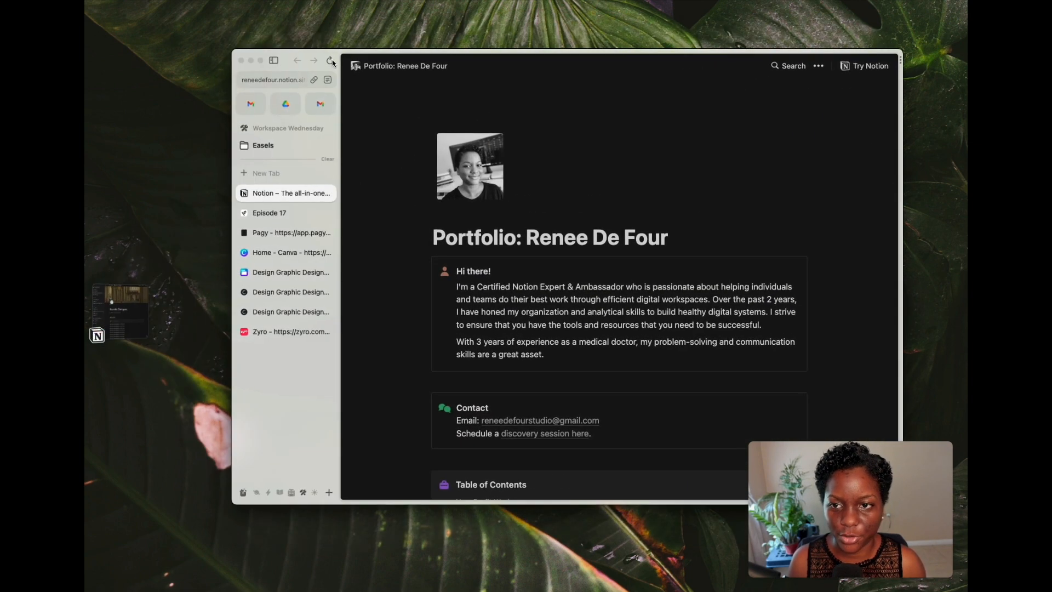
left_click(332, 60)
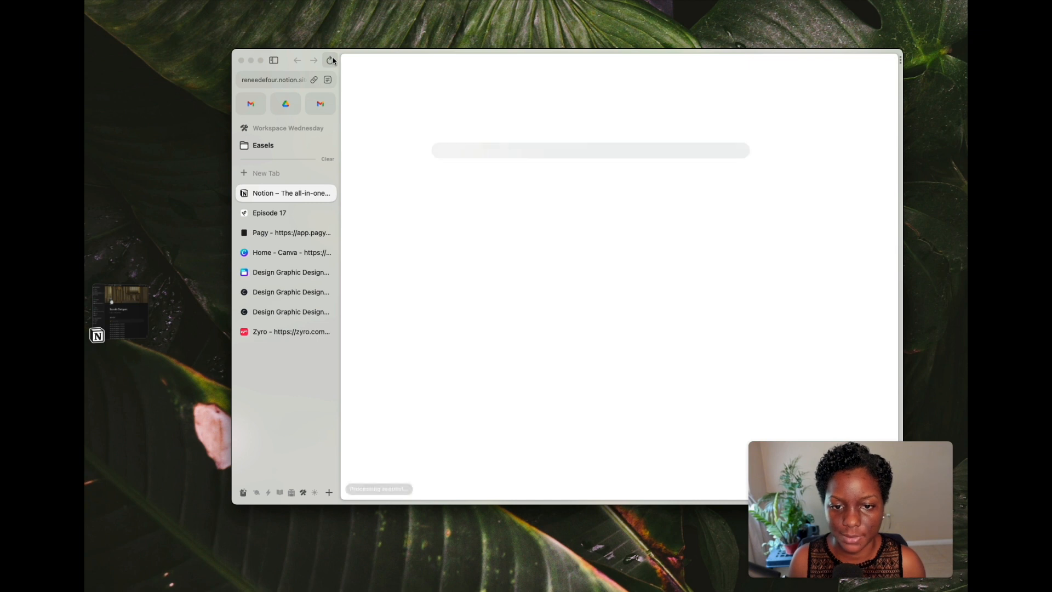
scroll(504, 175, "down", 10)
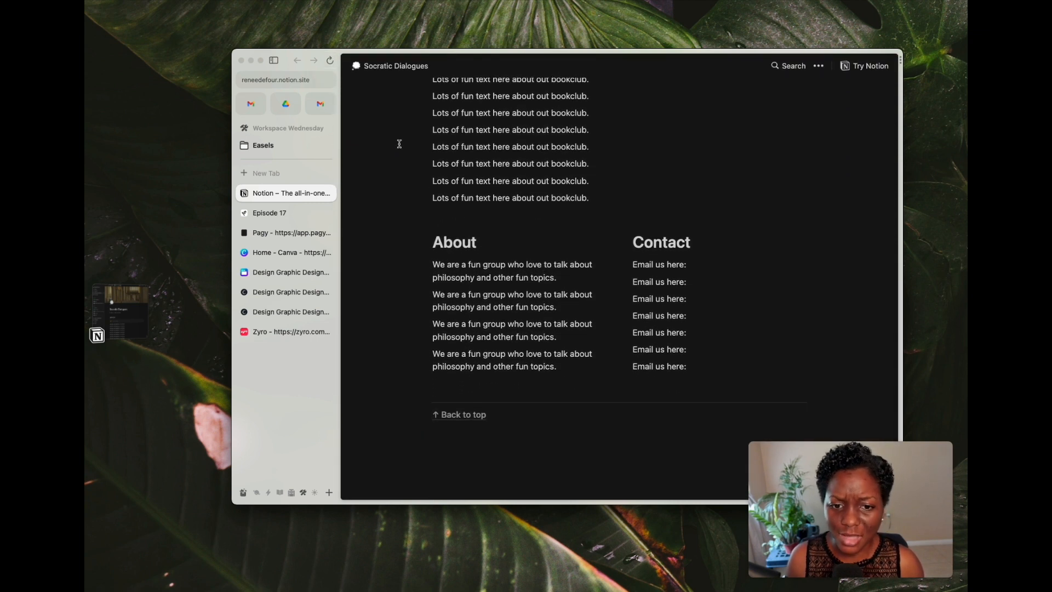
scroll(399, 141, "up", 1)
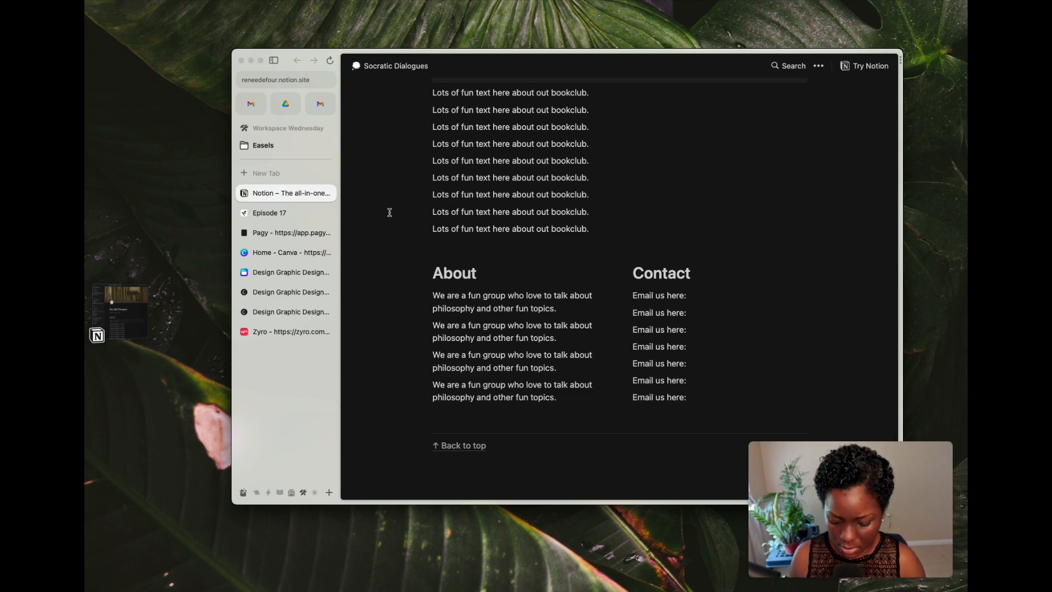
- Change the published Socratic Dialogues page to light mode, then open the Episode 17 easel
key("super+shift+l")
scroll(389, 212, "up", 8)
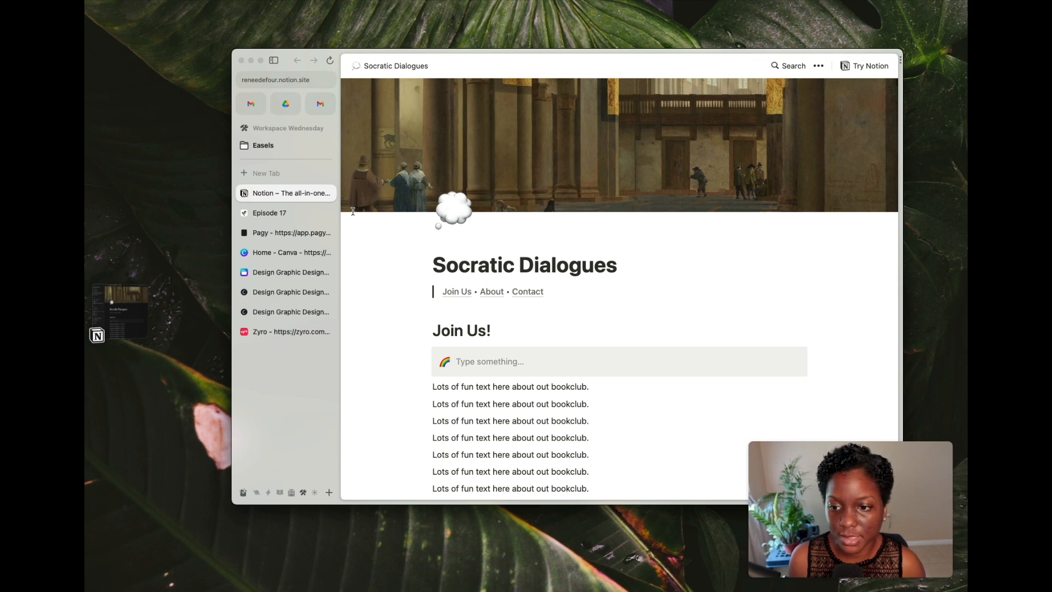
left_click(299, 213)
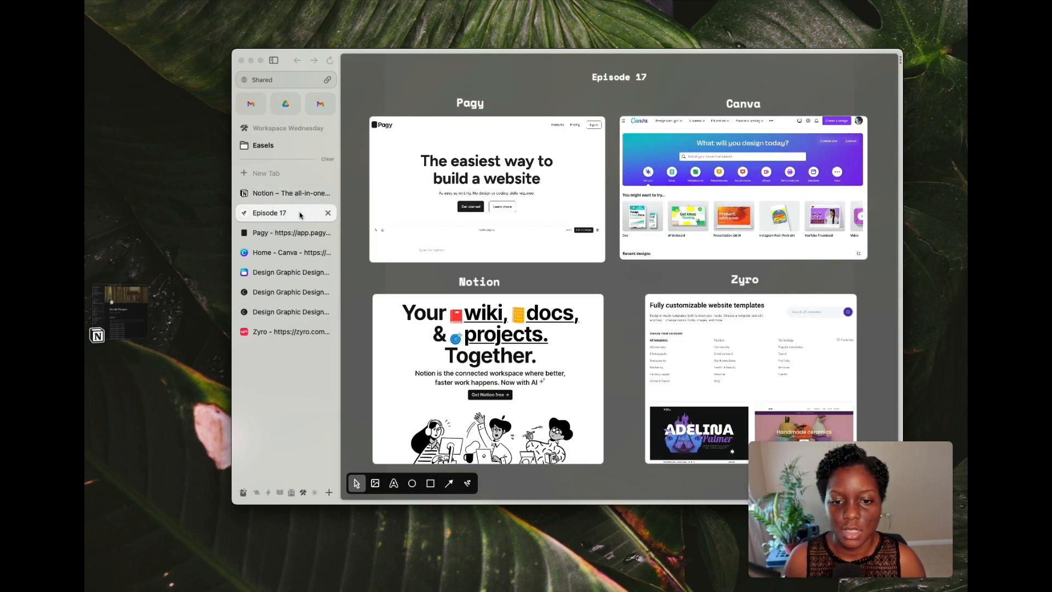